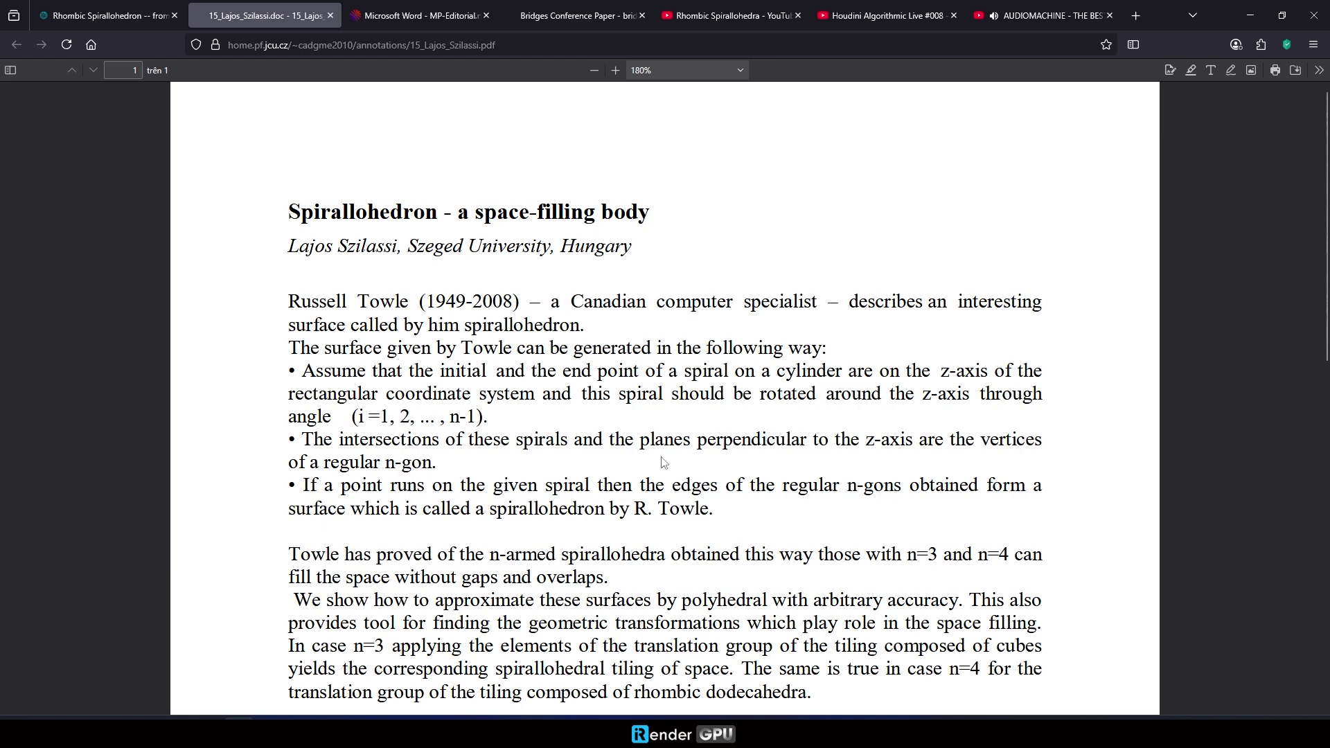
Examine the spirallohedron papers in the browser, including the k-armed helicoid figures and the Spirallohedron variation in Figure 12 of The Joy of Polar Zonohedra.
scroll(416, 512, down, 1)
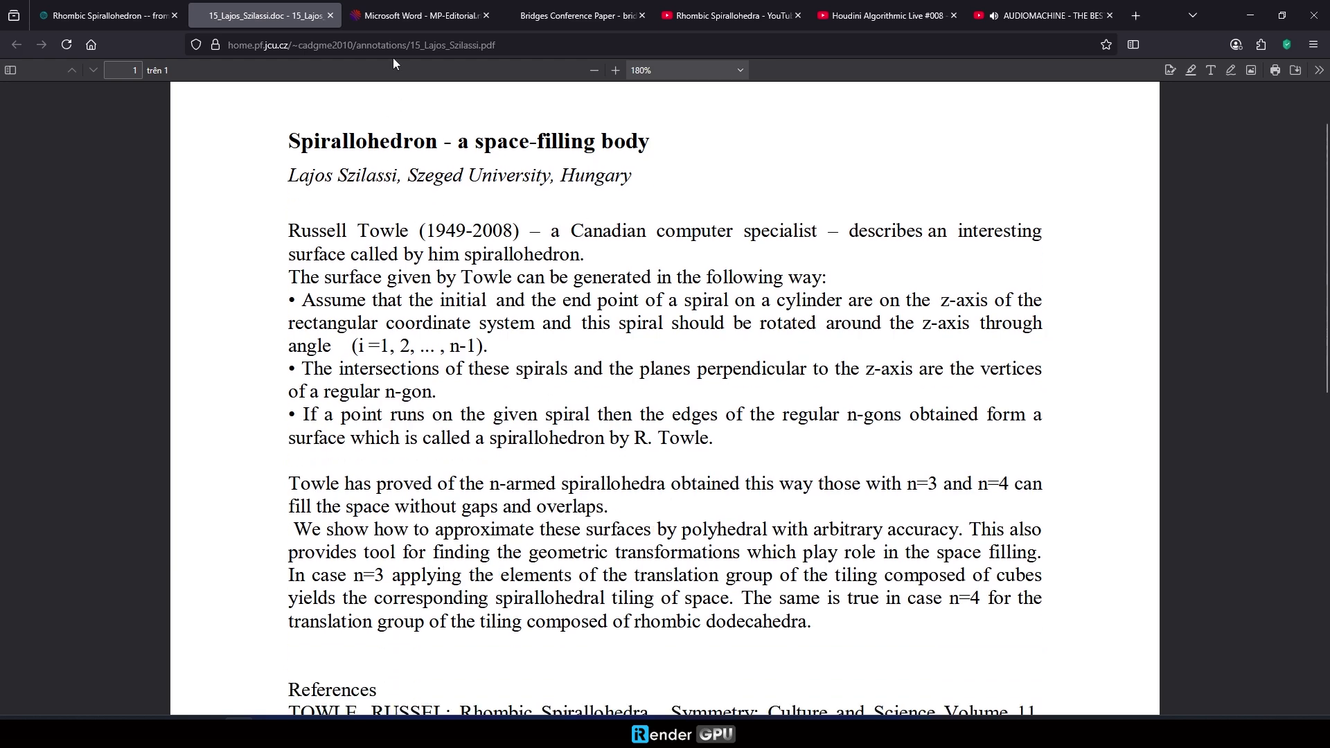
click(392, 9)
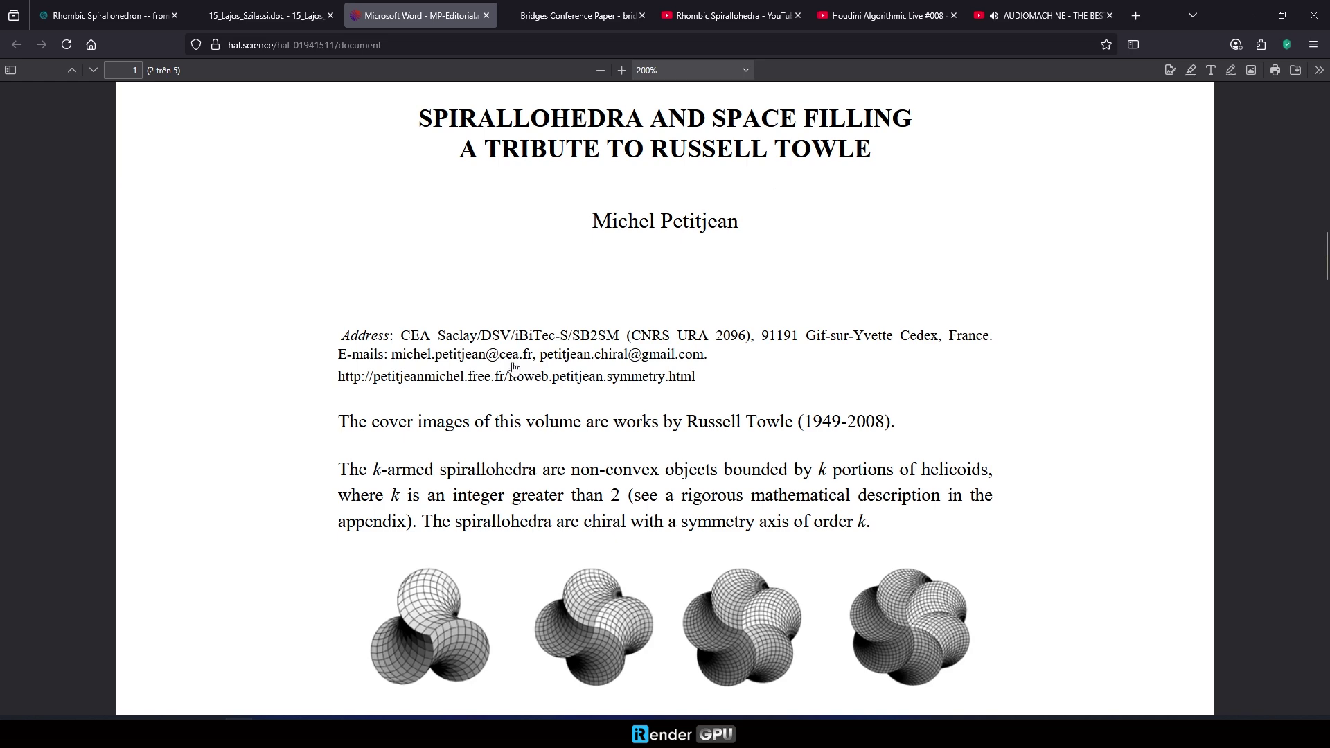
scroll(321, 462, down, 3)
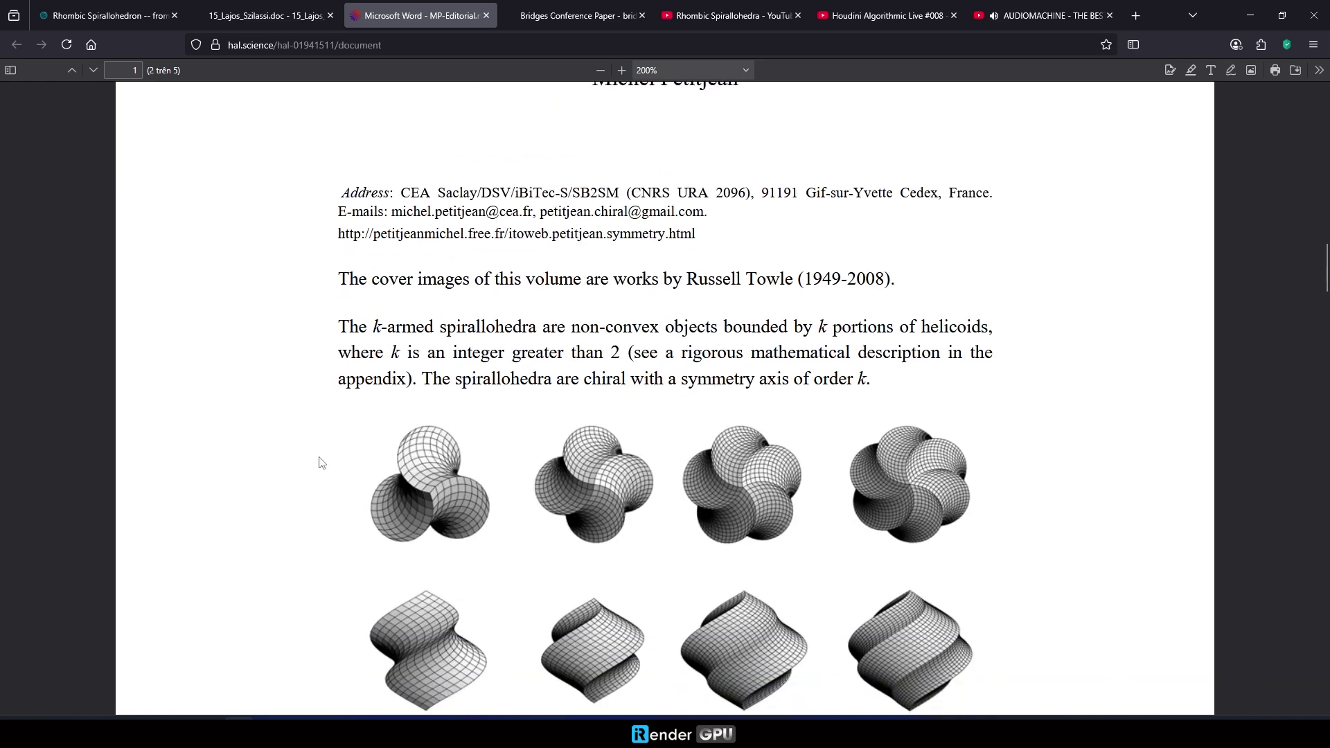
click(503, 17)
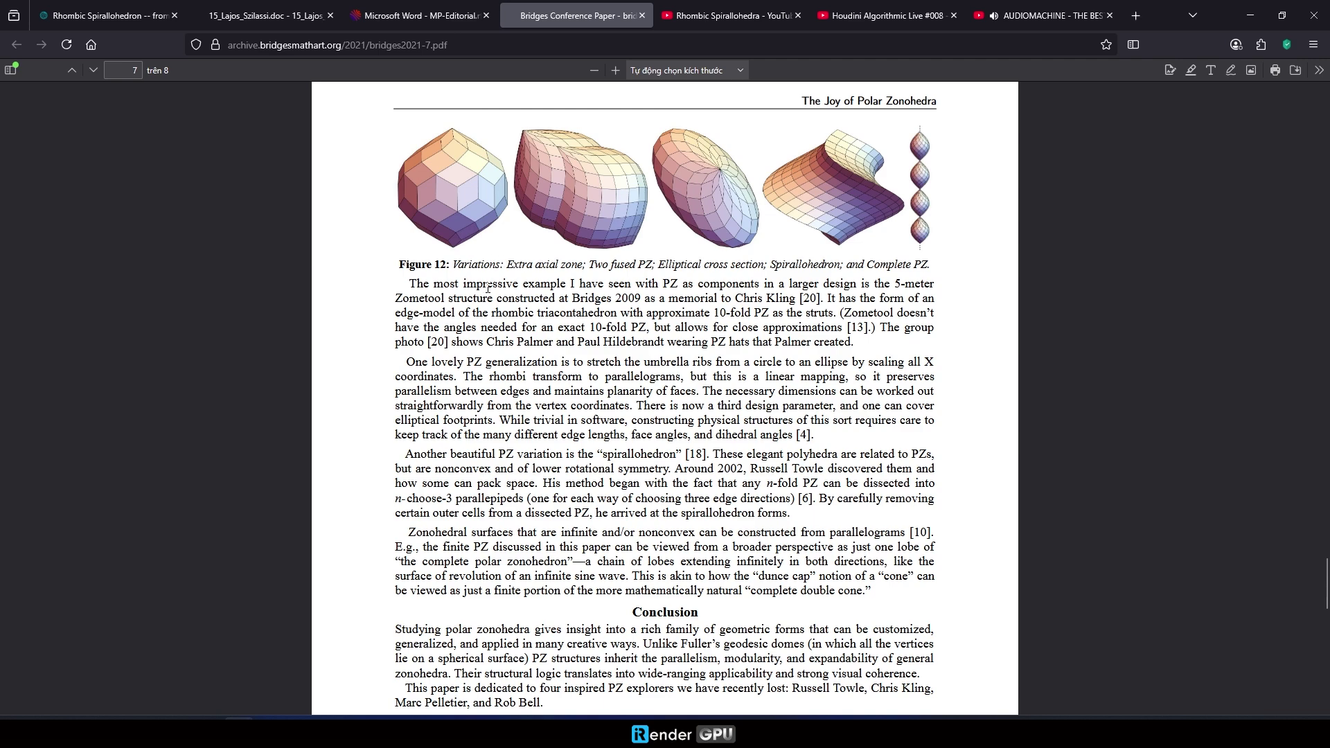
double_click(782, 263)
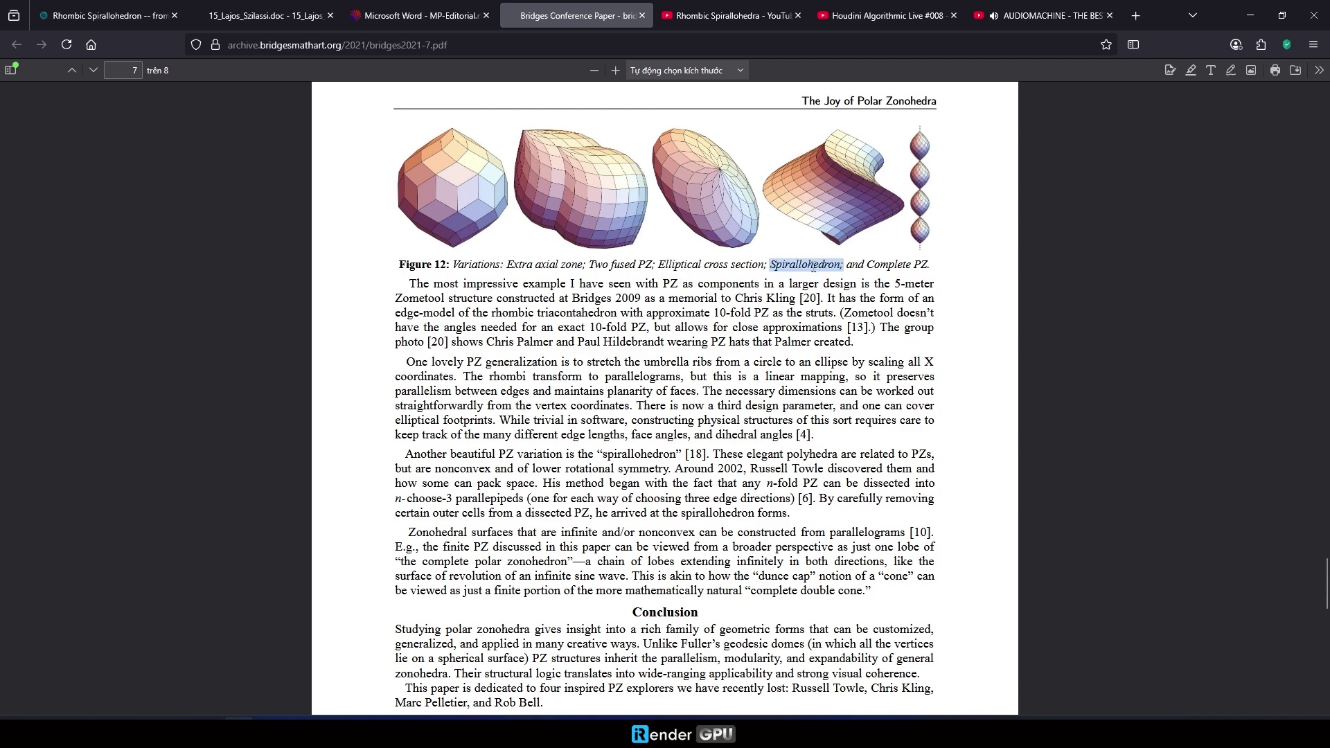
Play a short part of the Rhombic Spirallohedra video, browse its channel's videos and switch to the Houdini Algorithmic Live #008 page.
click(724, 15)
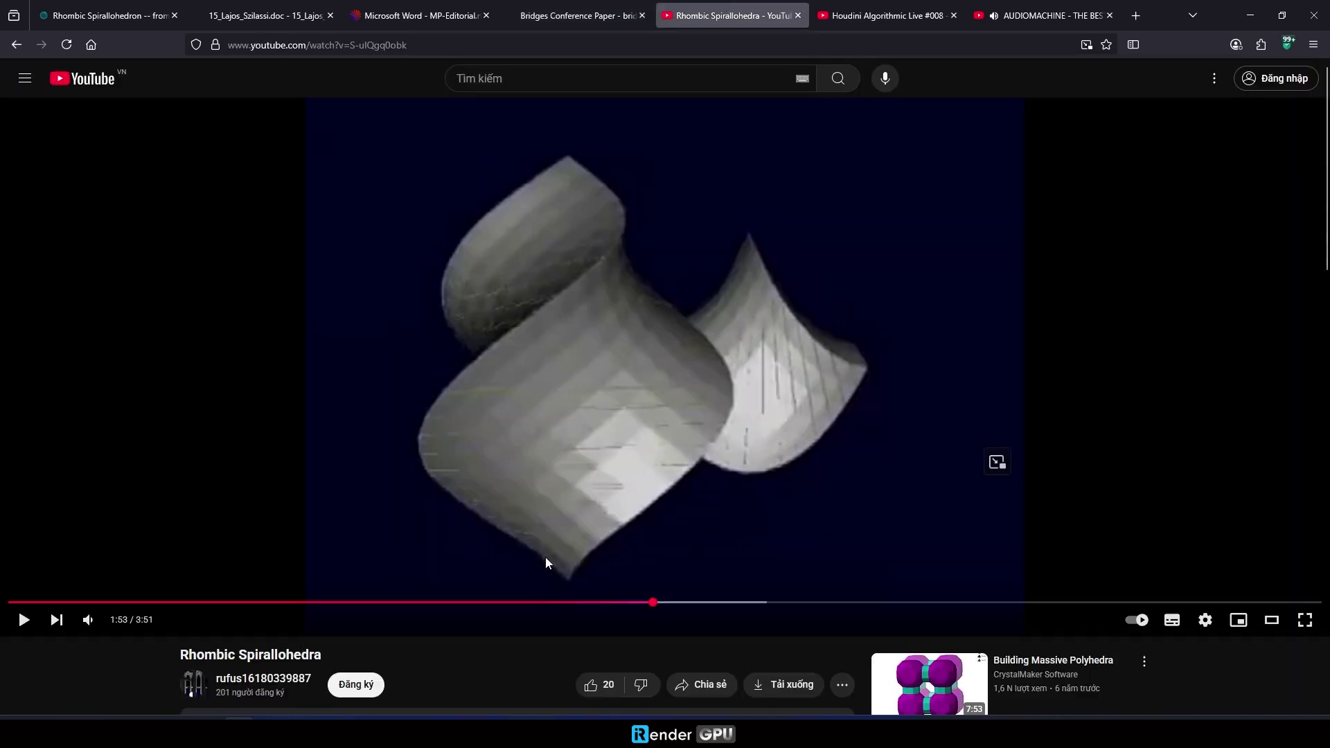
click(24, 620)
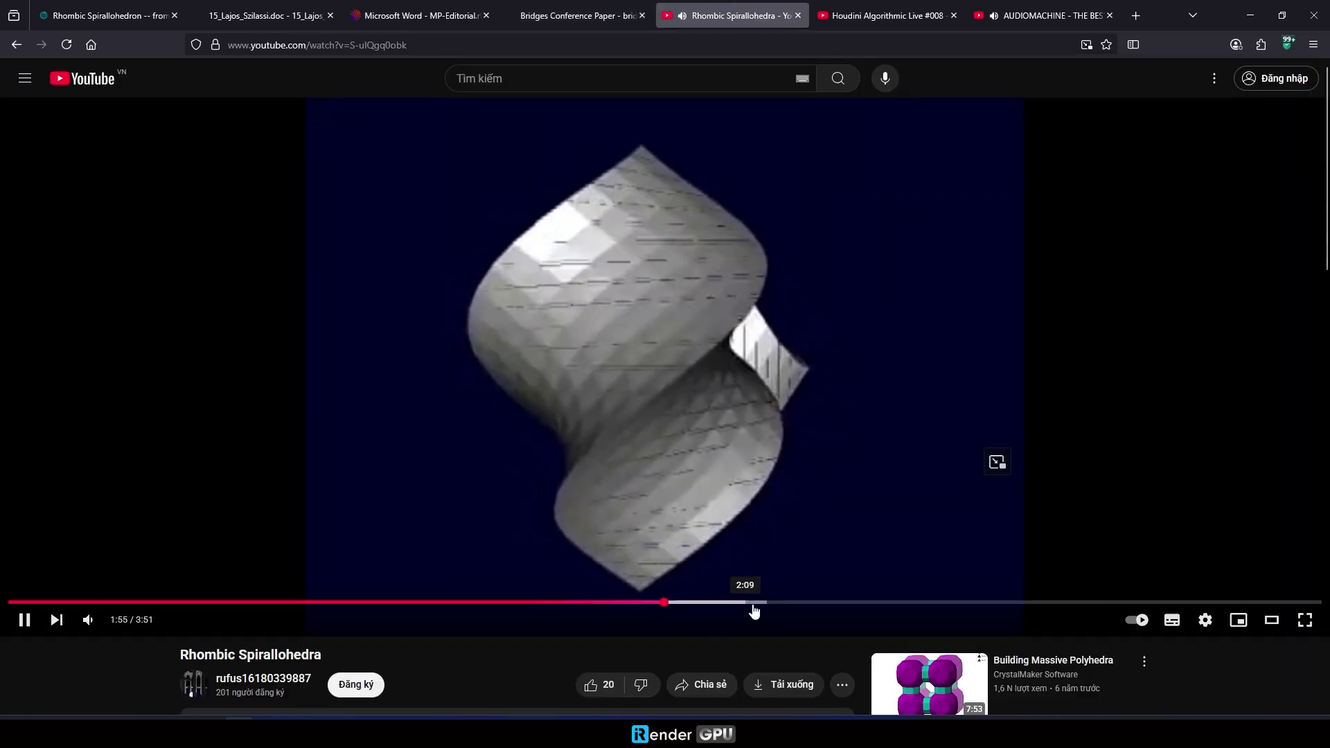
click(24, 619)
click(207, 679)
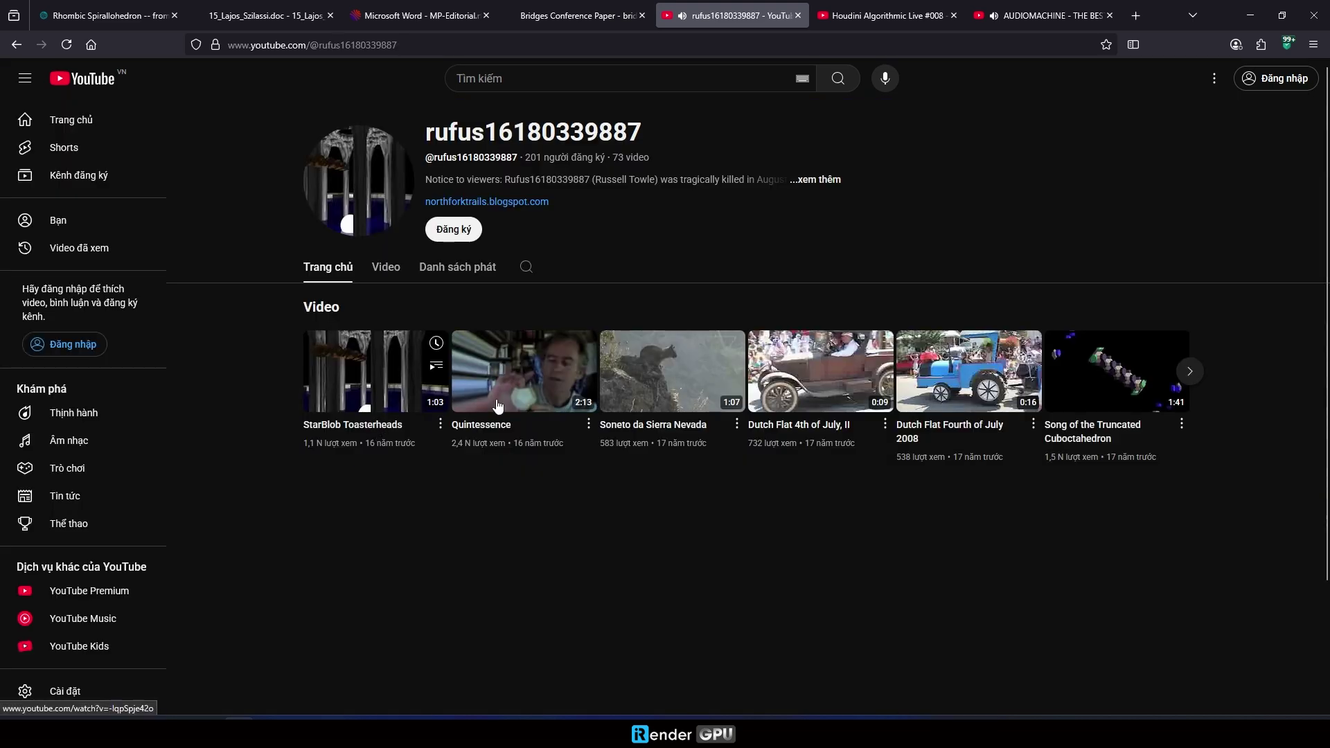
click(386, 269)
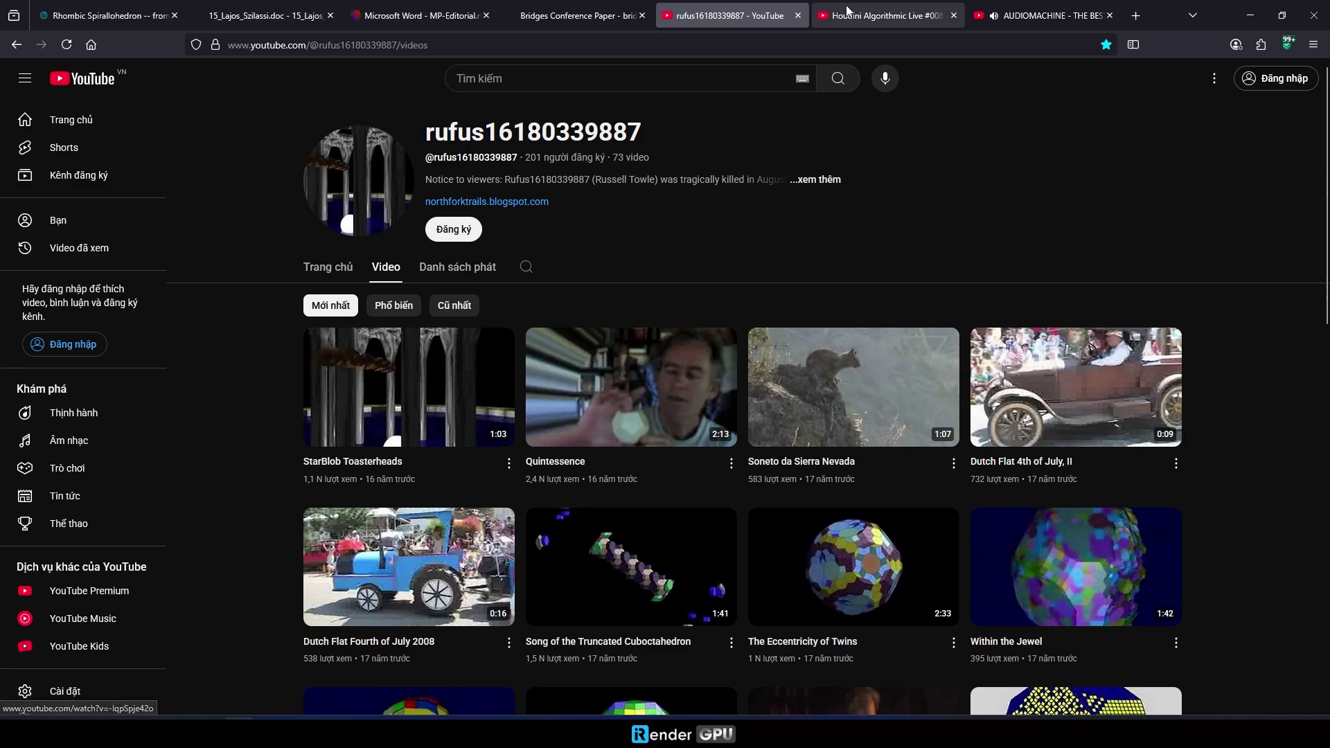
click(884, 15)
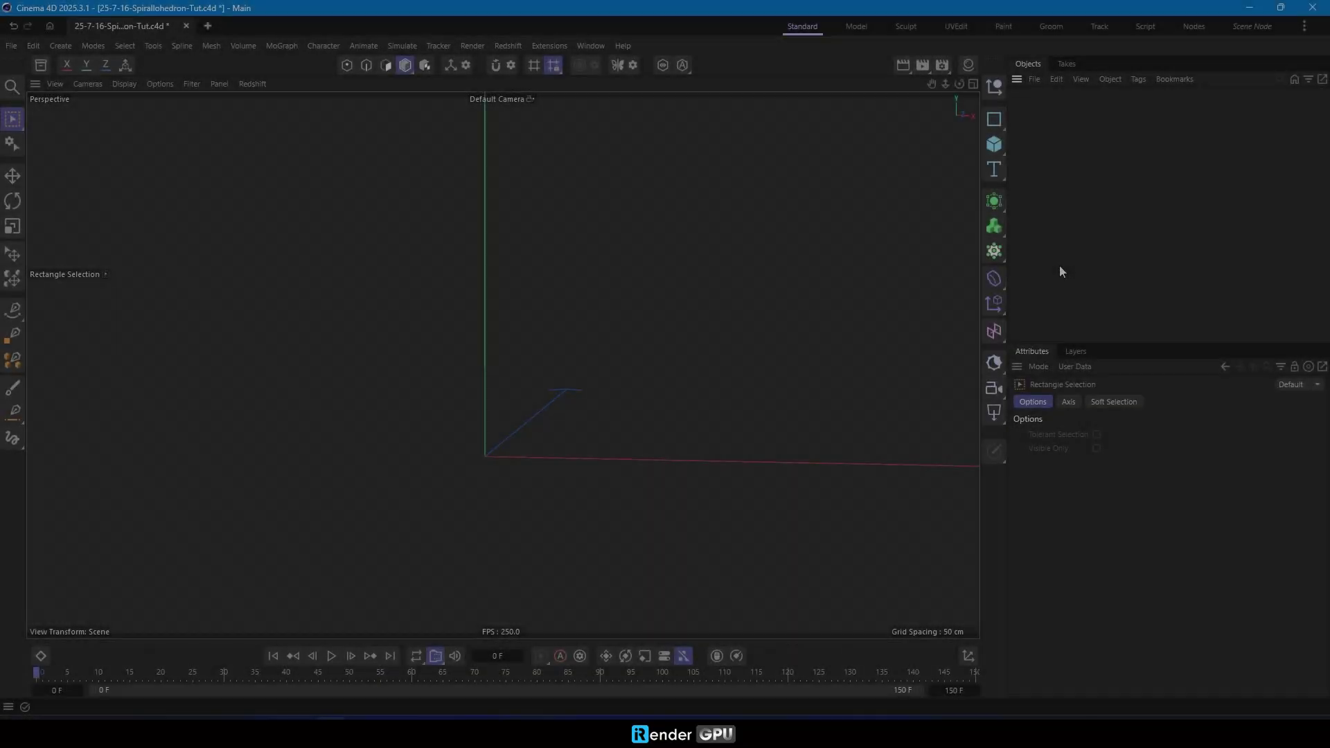
In Cinema 4D, add a Nodes Mesh object to the scene and rename it Spirallohedron.
key(shift+c)
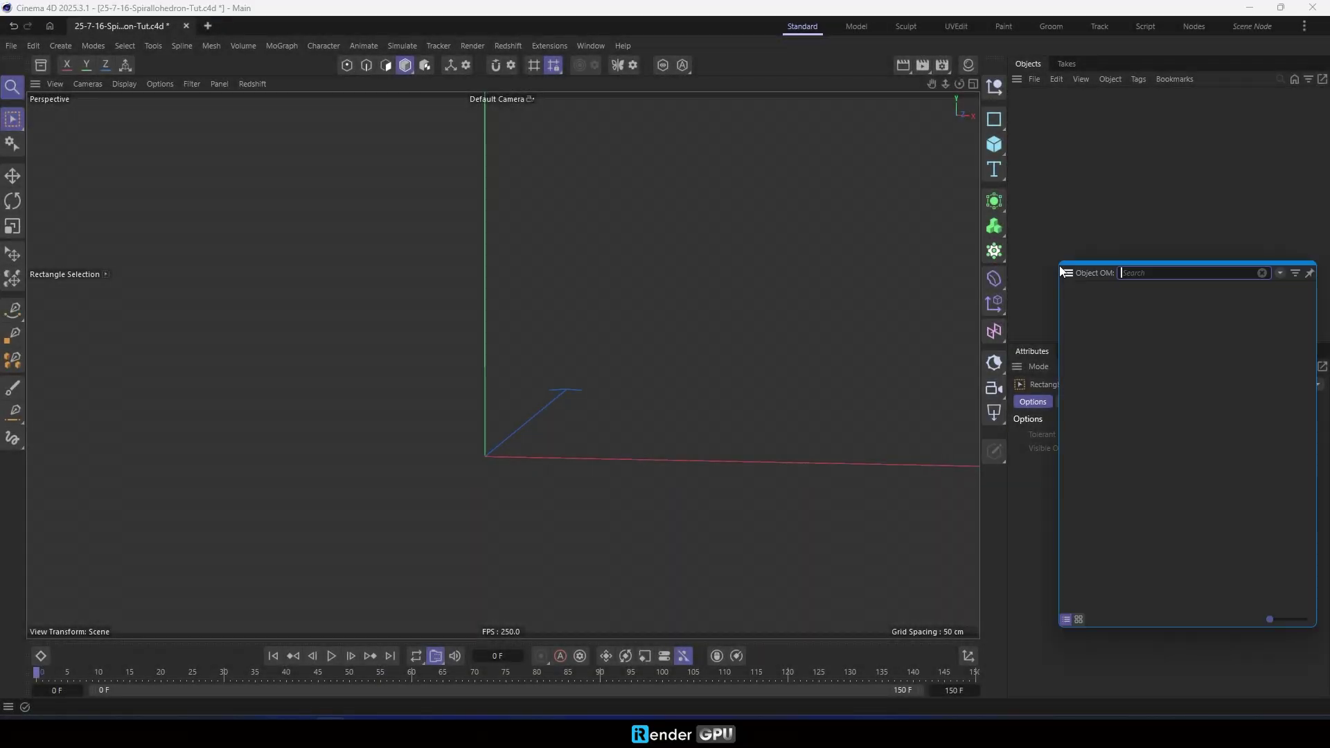
text(node)
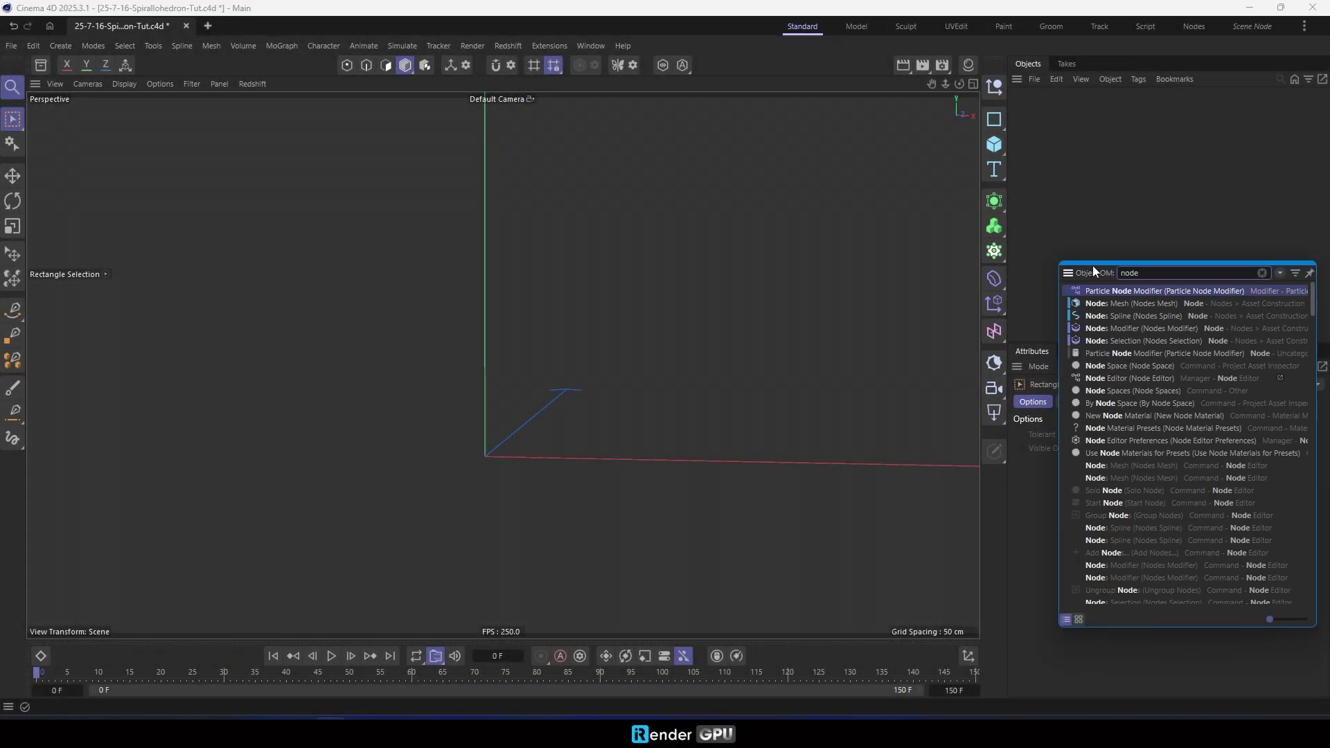
double_click(1120, 304)
double_click(1054, 97)
text(Spirallohedron)
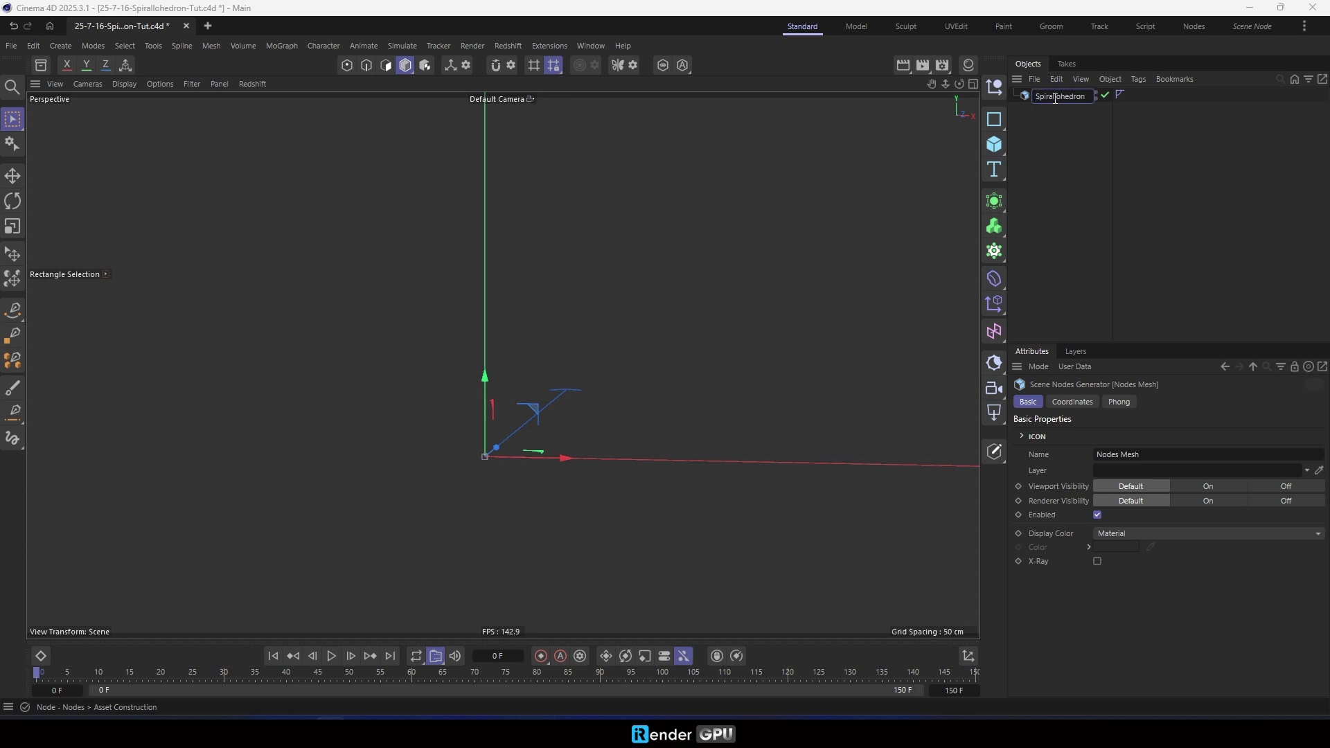
key(Return)
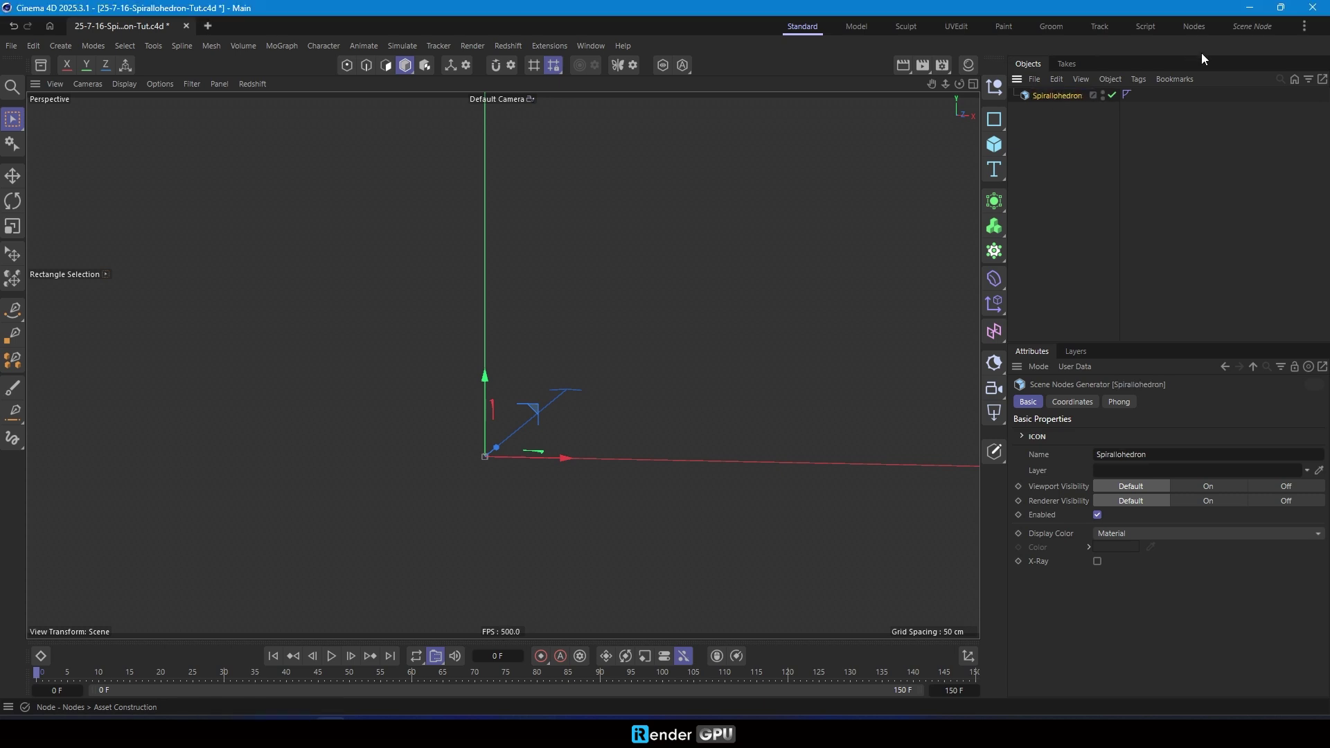
Switch to the Scene Node layout and add a Line node to the Spirallohedron node graph.
click(1253, 26)
click(833, 412)
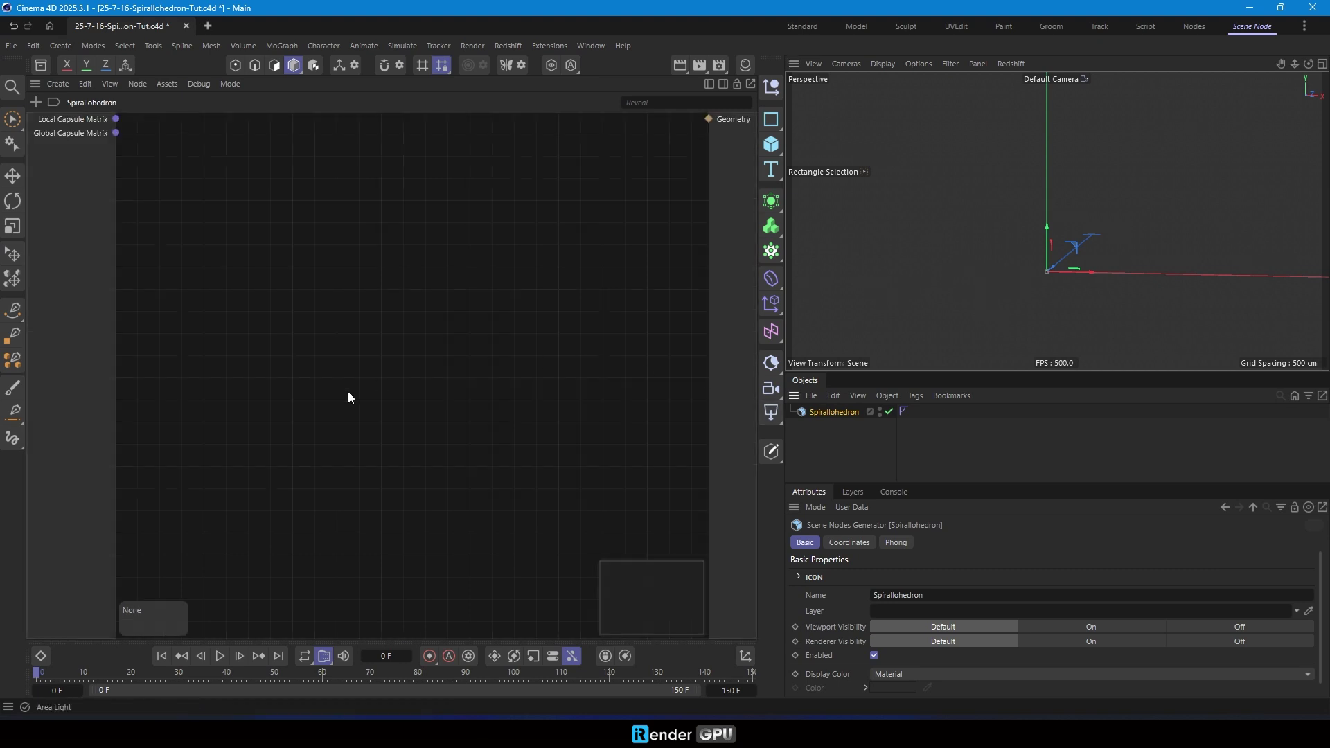
double_click(230, 358)
text(line)
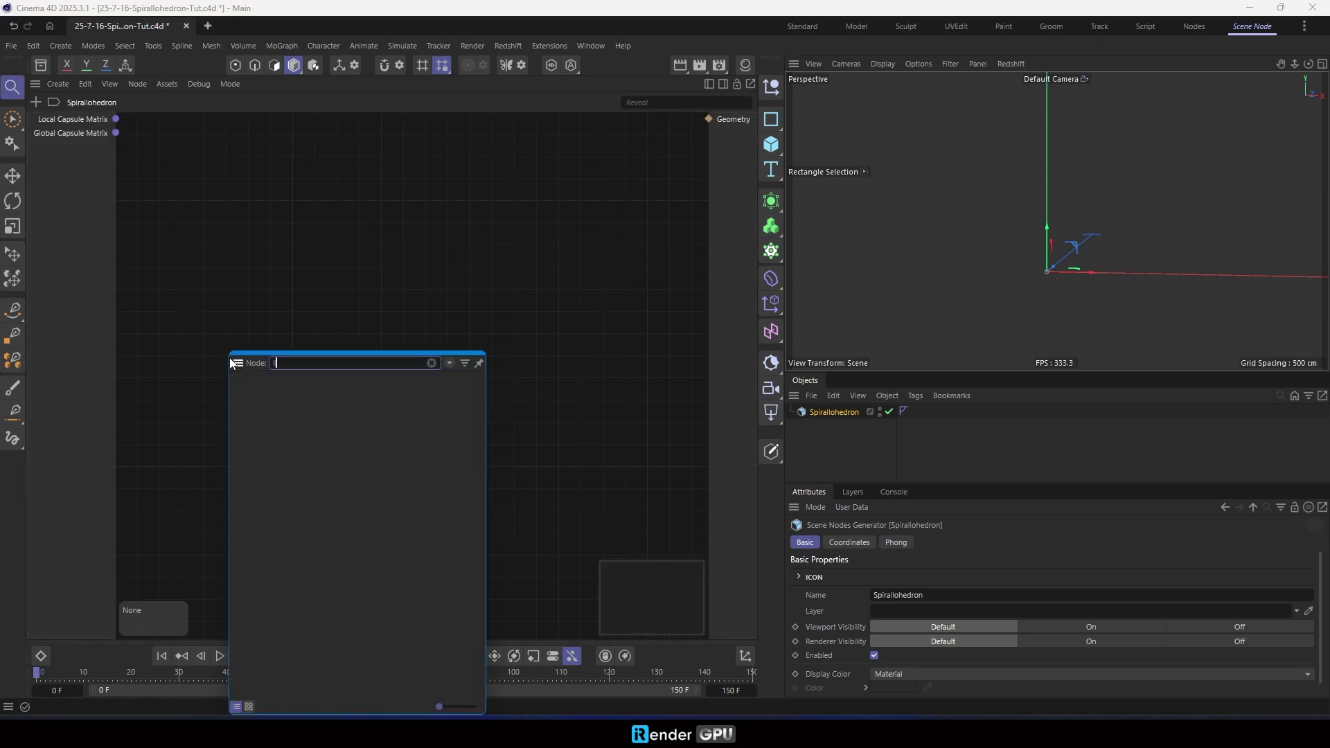
key(Return)
drag(222, 367, 352, 305)
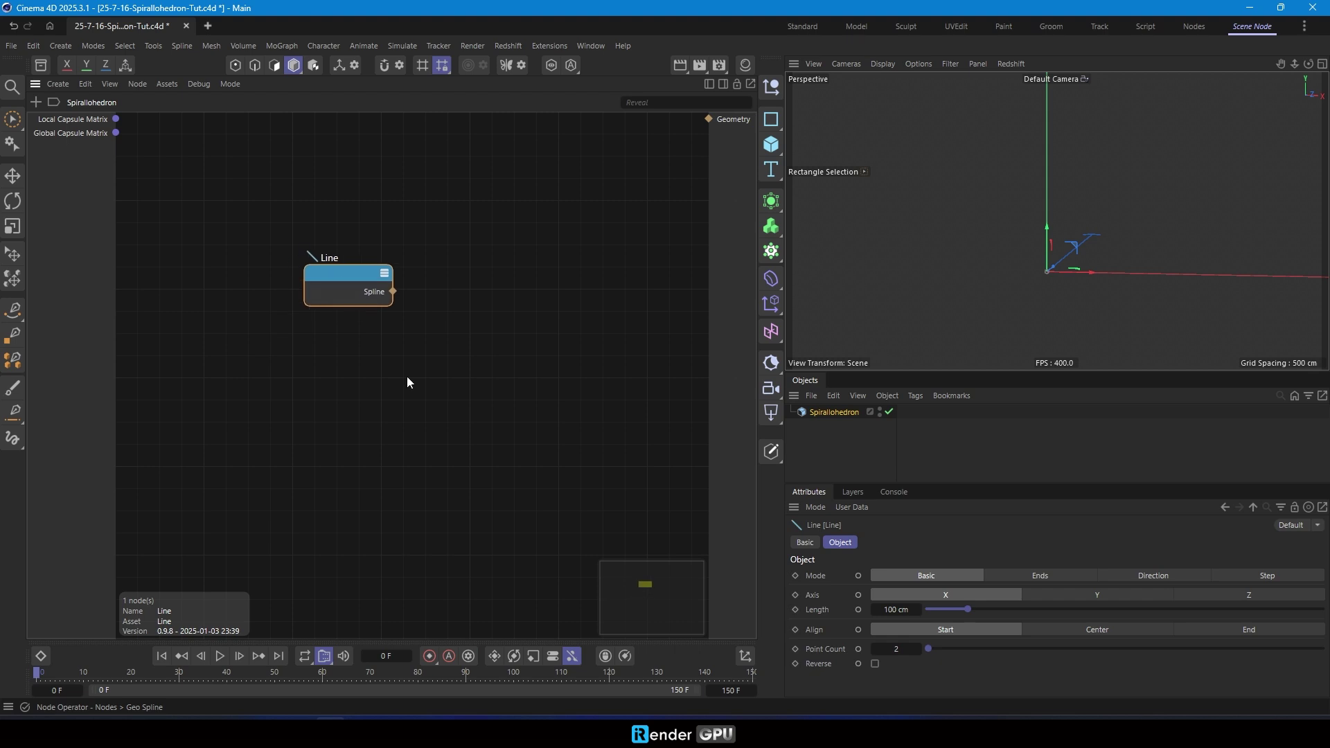
Set the line's axis to Y, expose its Point Count as an input of the Spirallohedron and set it to 30.
click(1091, 592)
click(858, 649)
drag(305, 306, 215, 288)
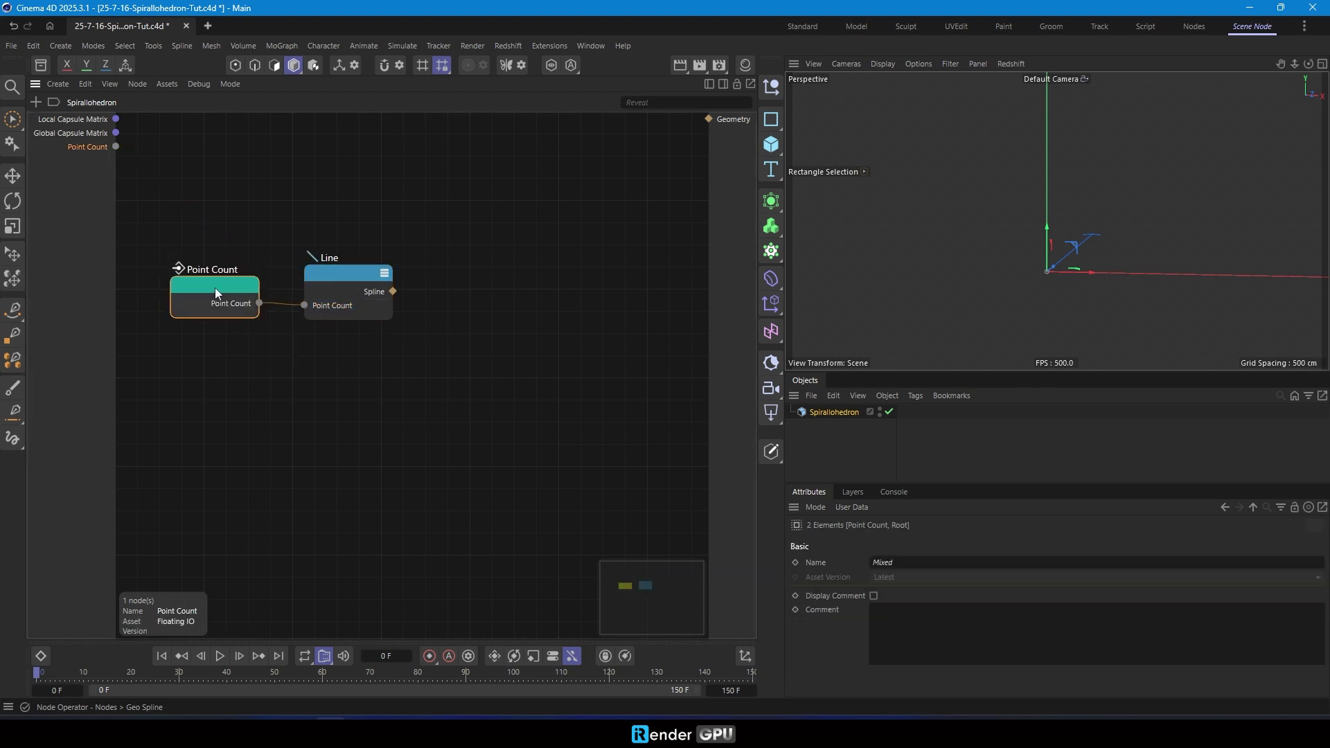
click(893, 415)
click(879, 575)
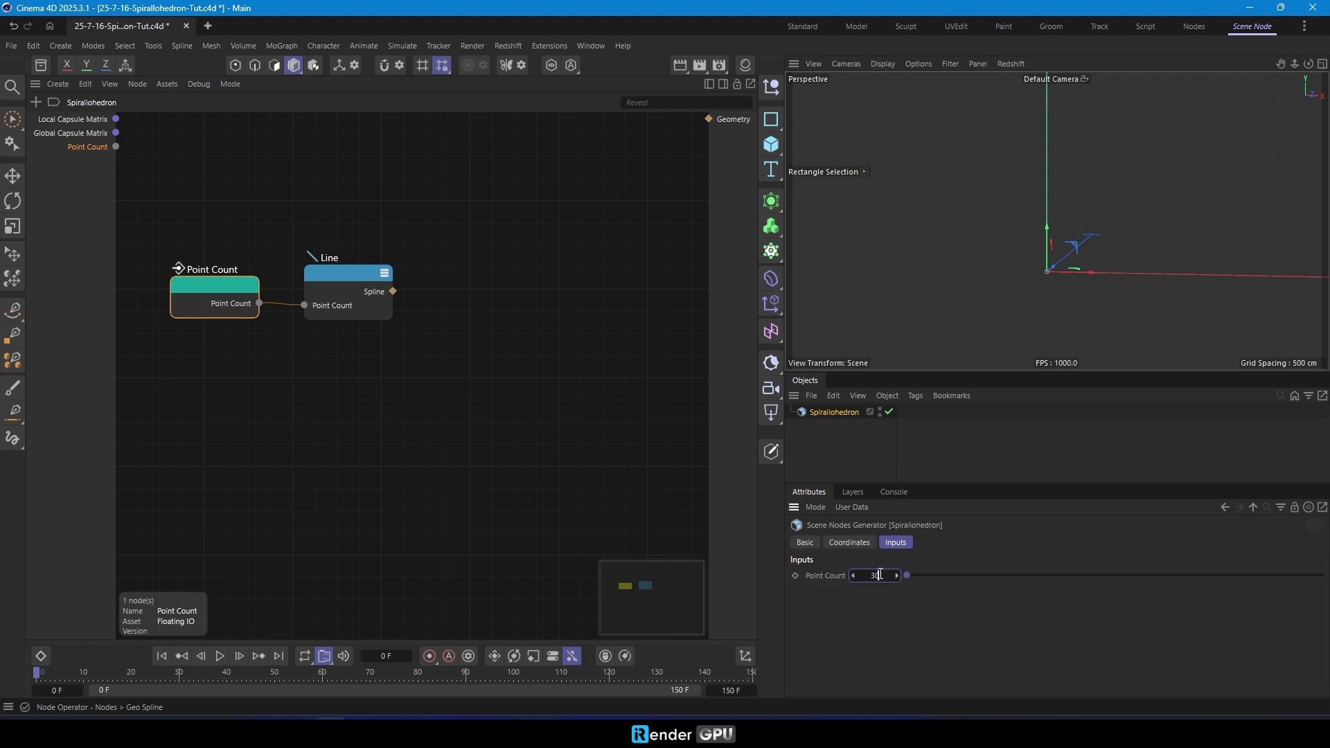
Connect the Line node's Spline to the Geometry output, hide the world axis in the viewport, and space the Point Count and Line nodes.
click(334, 286)
alt+drag(1016, 301, 1004, 288)
click(949, 64)
click(980, 206)
scroll(1027, 287, up, 4)
drag(208, 281, 191, 280)
drag(335, 273, 298, 272)
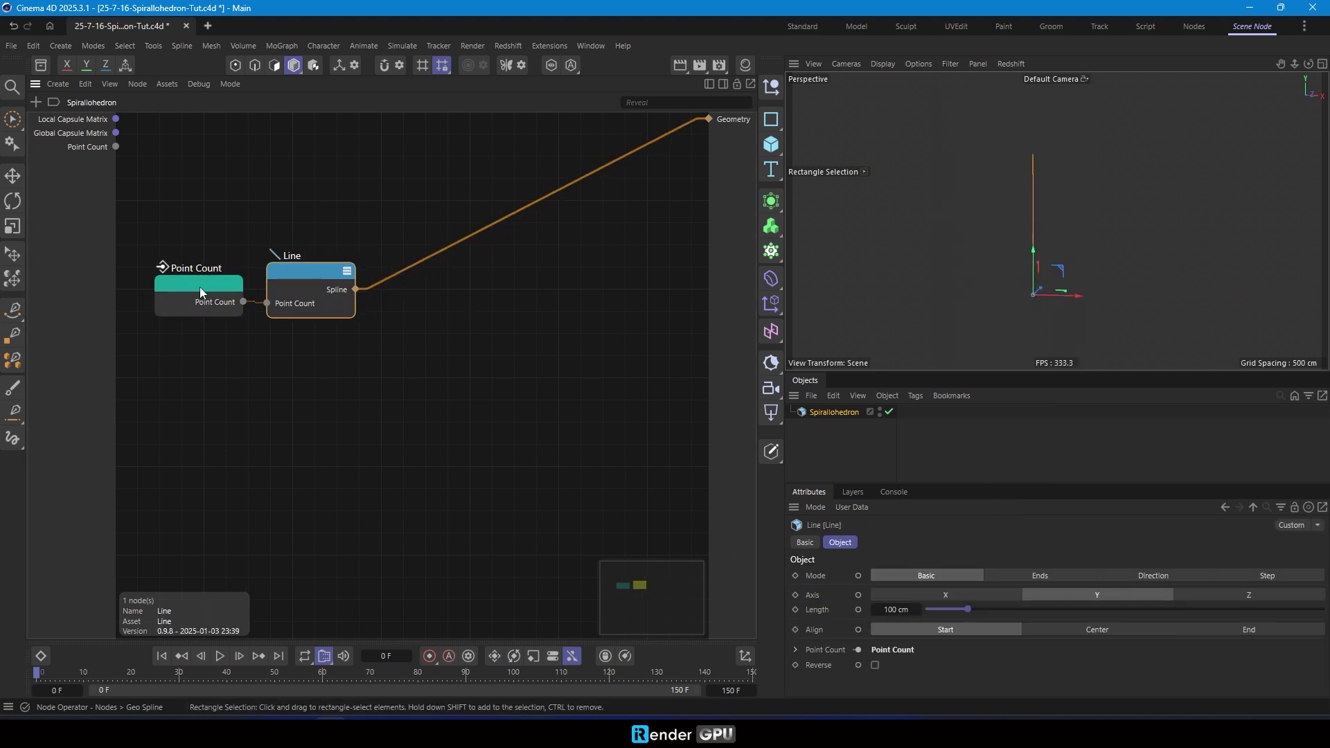
drag(194, 287, 191, 286)
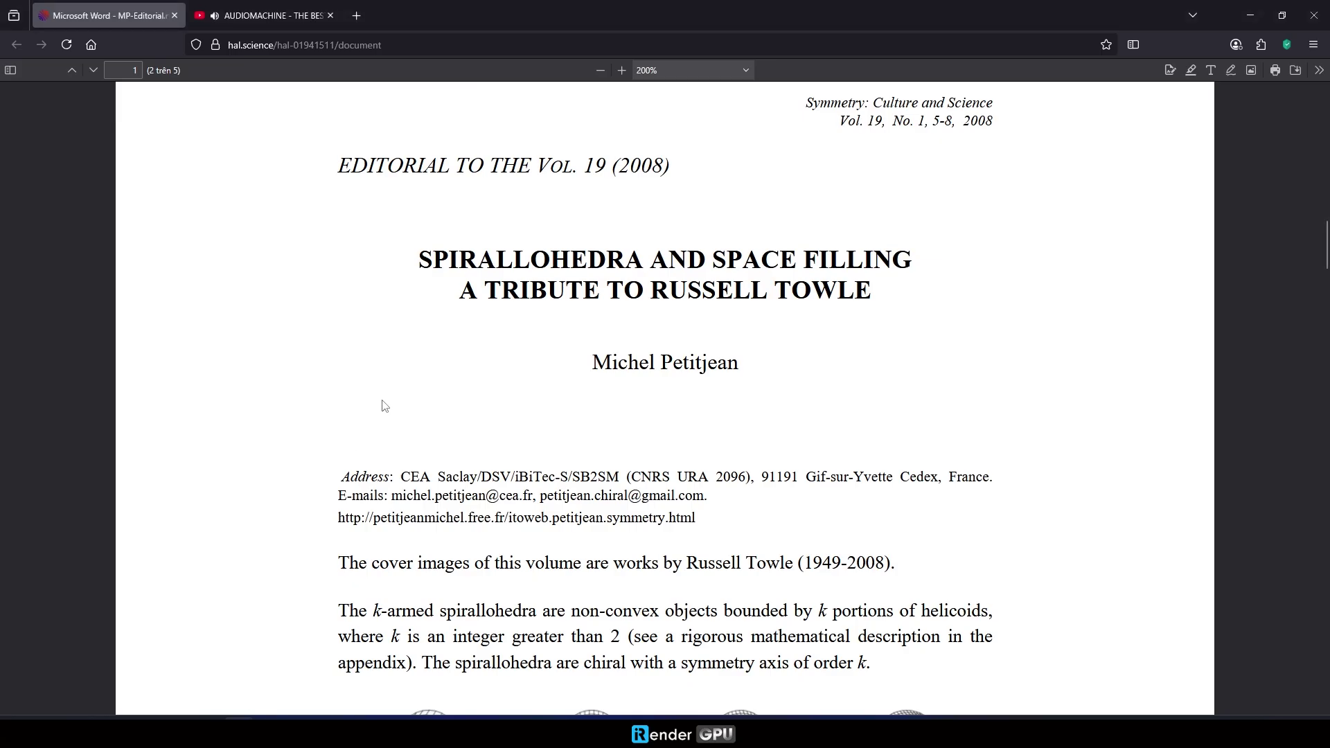
Switch to the browser and examine the helical arc equations in the Appendix of the Spirallohedra and Space Filling paper.
scroll(386, 418, down, 10)
scroll(387, 419, down, 15)
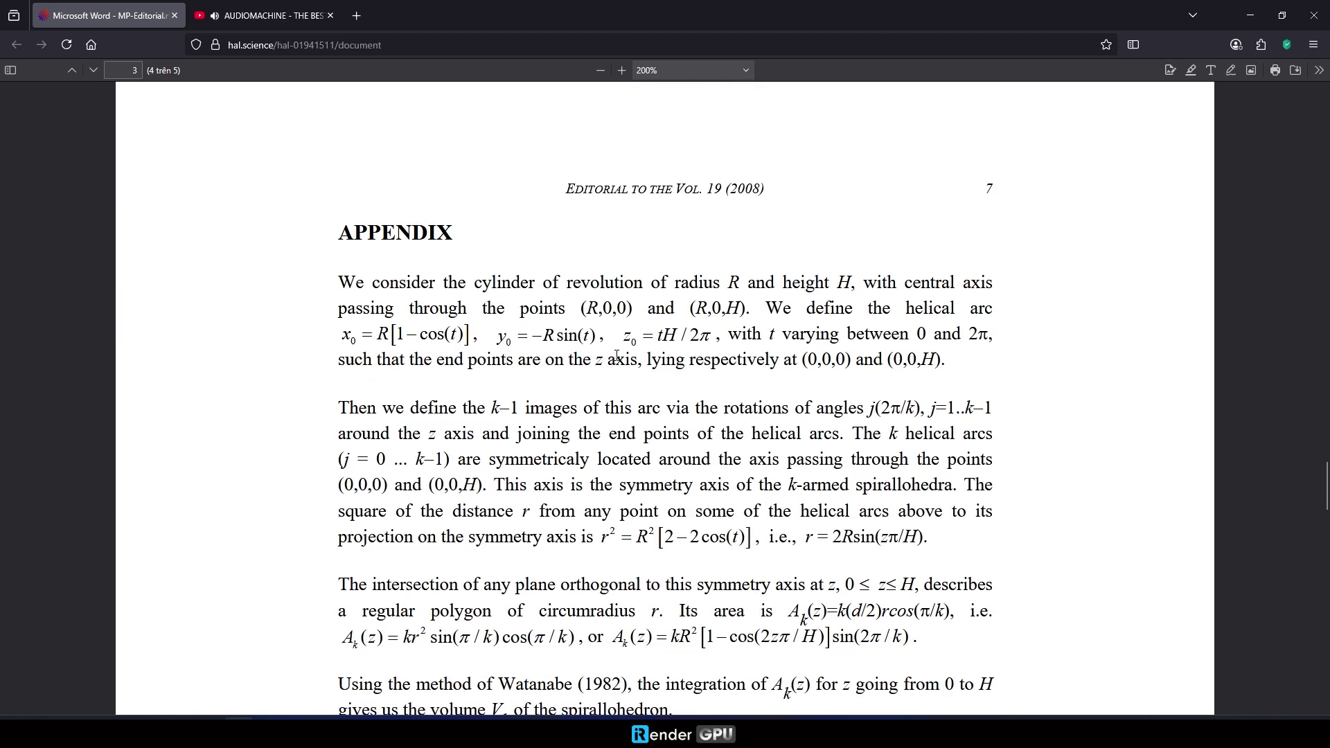
drag(342, 335, 472, 335)
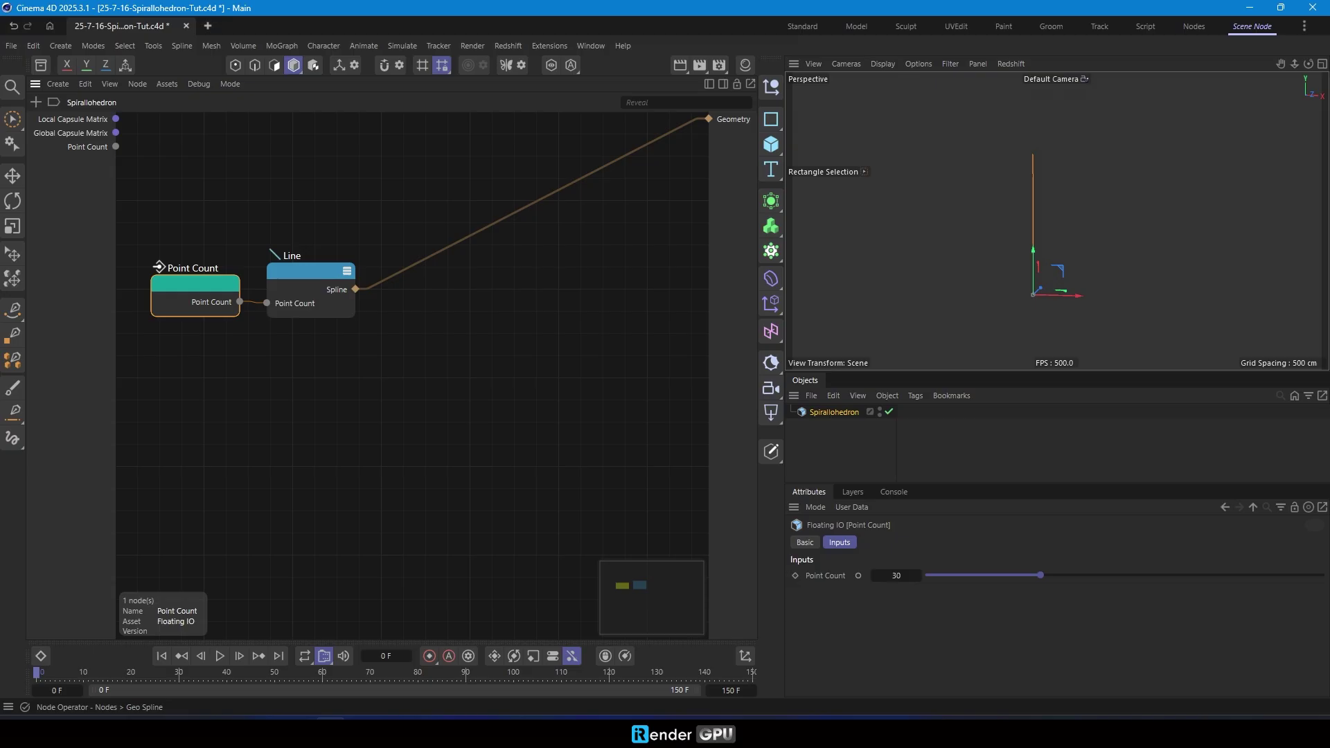
Back in Cinema 4D, add a Geometry Property Get node for positions below the Line node and feed it the line's Spline.
click(331, 718)
click(377, 503)
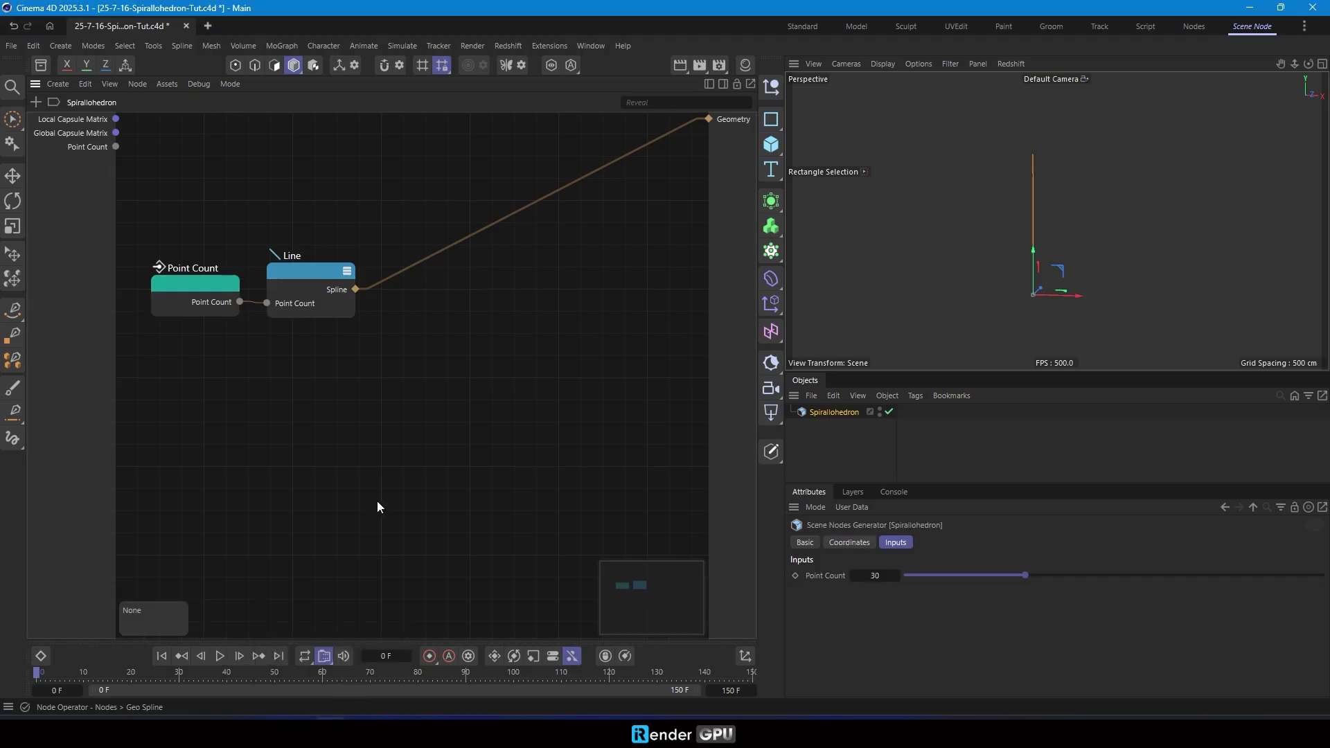
middle_drag(396, 471, 318, 373)
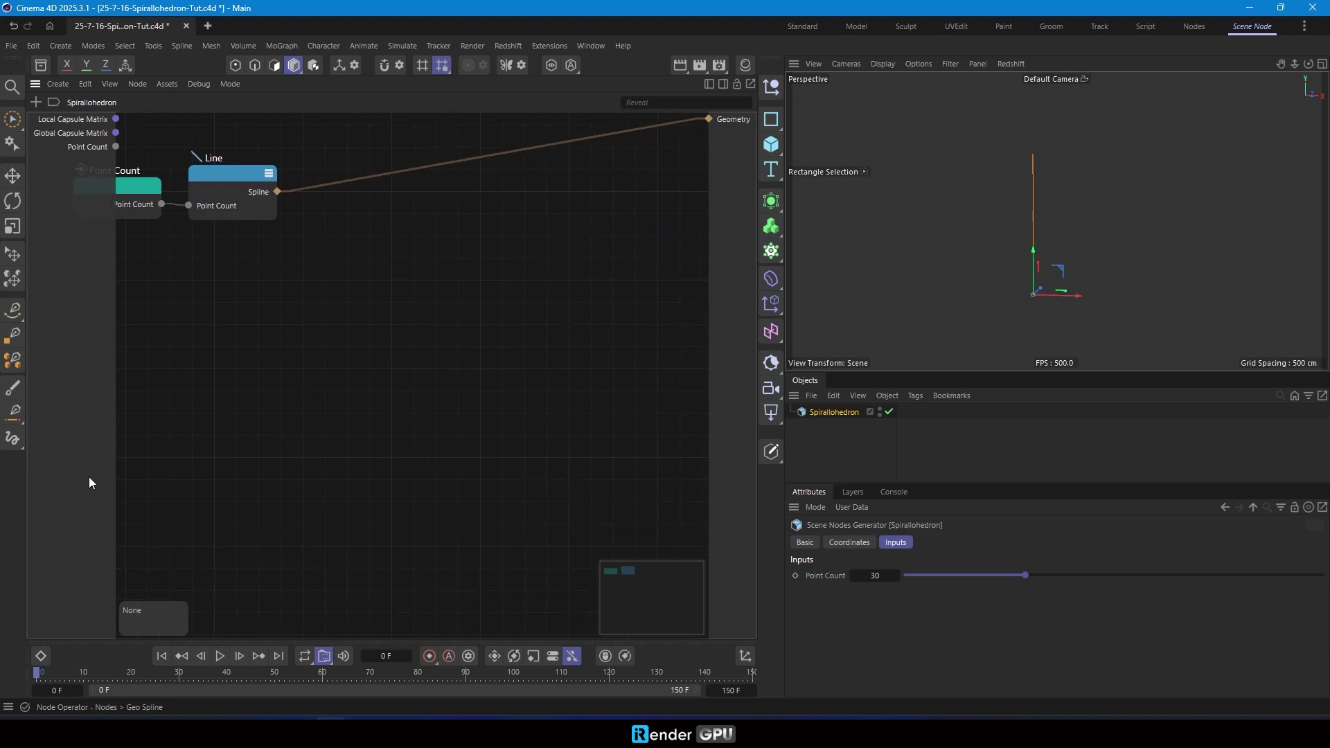
double_click(259, 429)
text(get)
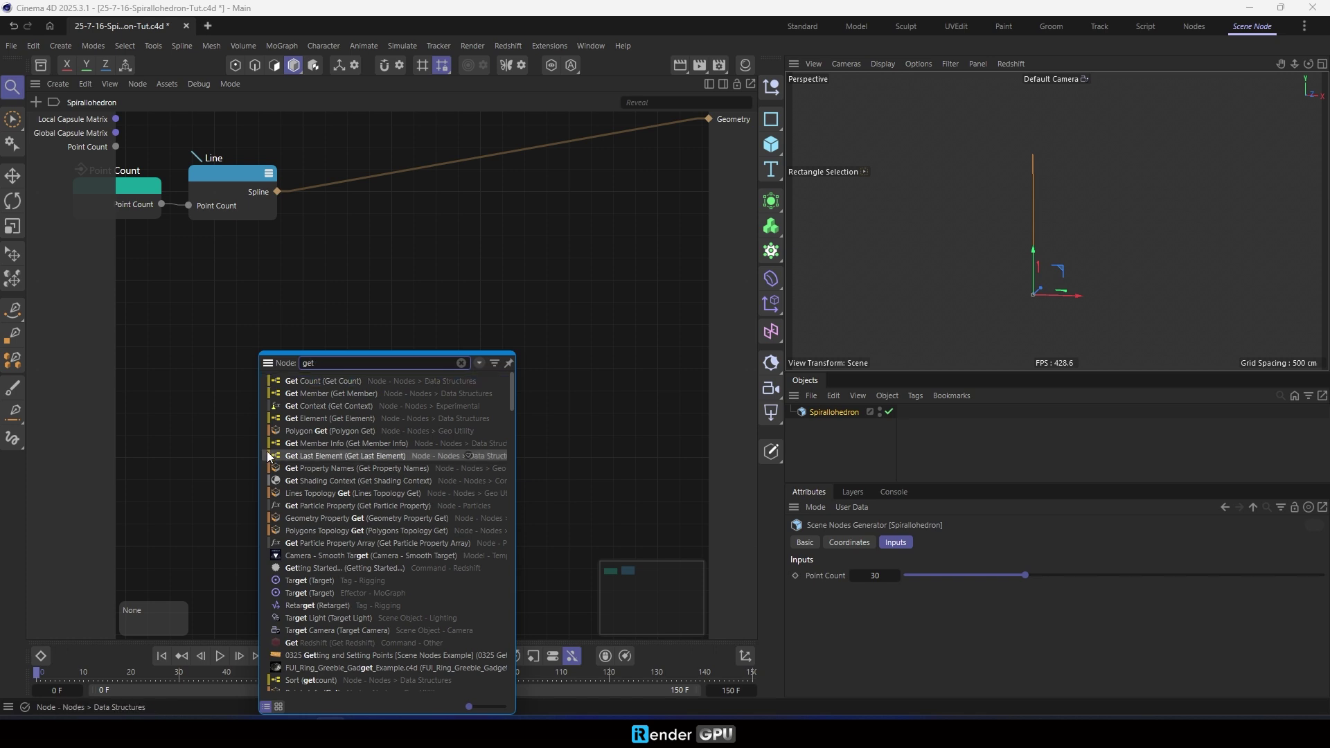
click(318, 516)
drag(244, 433, 317, 319)
drag(277, 191, 287, 378)
drag(324, 322, 326, 323)
Add an Iterate Collection node beside Get Positions and connect the positions Array to its Collection input.
double_click(447, 409)
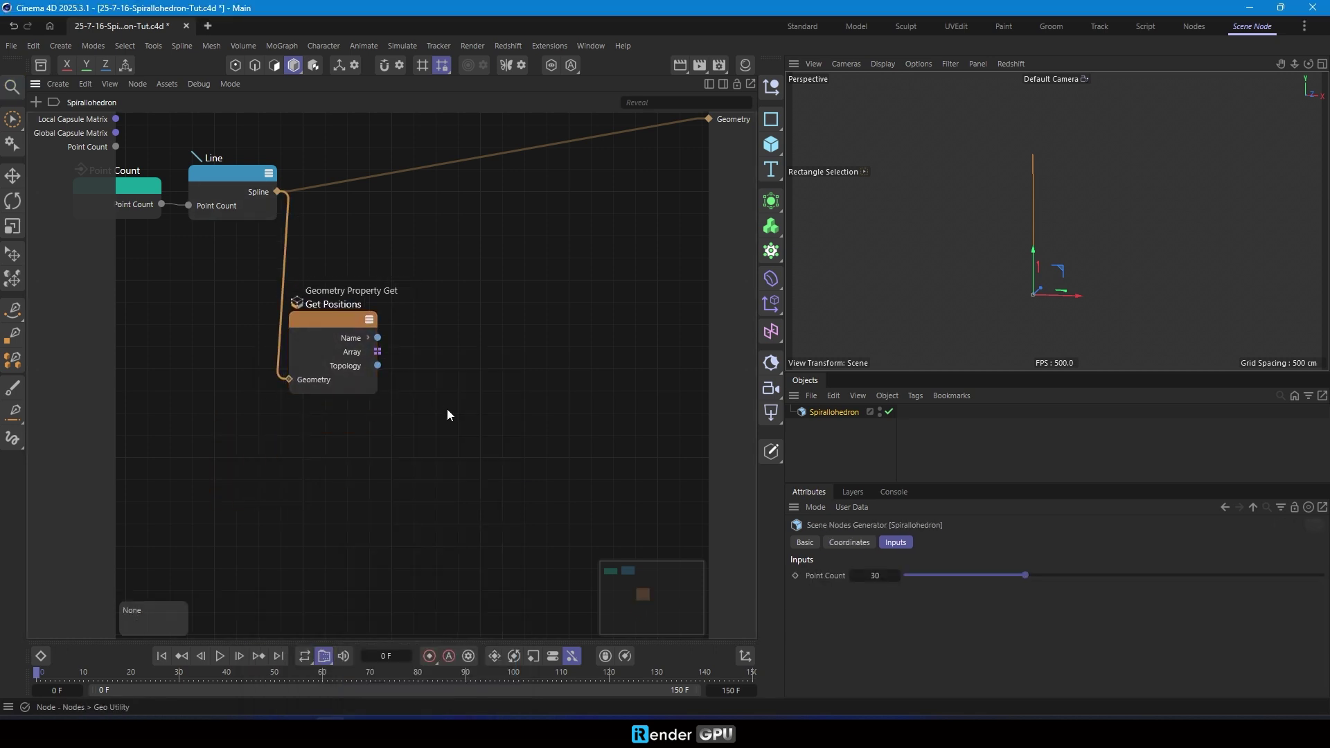
text(ite)
click(483, 381)
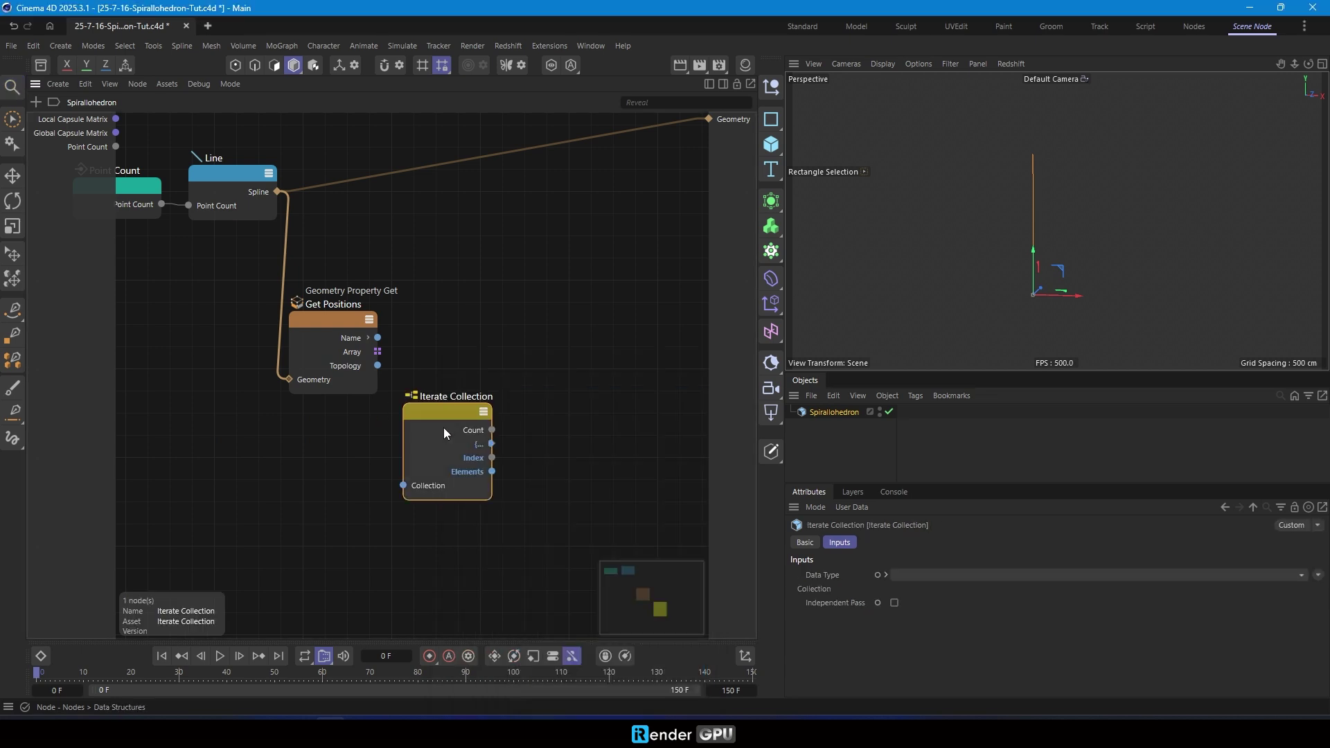
drag(378, 352, 411, 392)
mouse_move(445, 325)
mouse_down()
mouse_move(436, 333)
mouse_move(469, 359)
mouse_move(453, 315)
mouse_up()
click(477, 454)
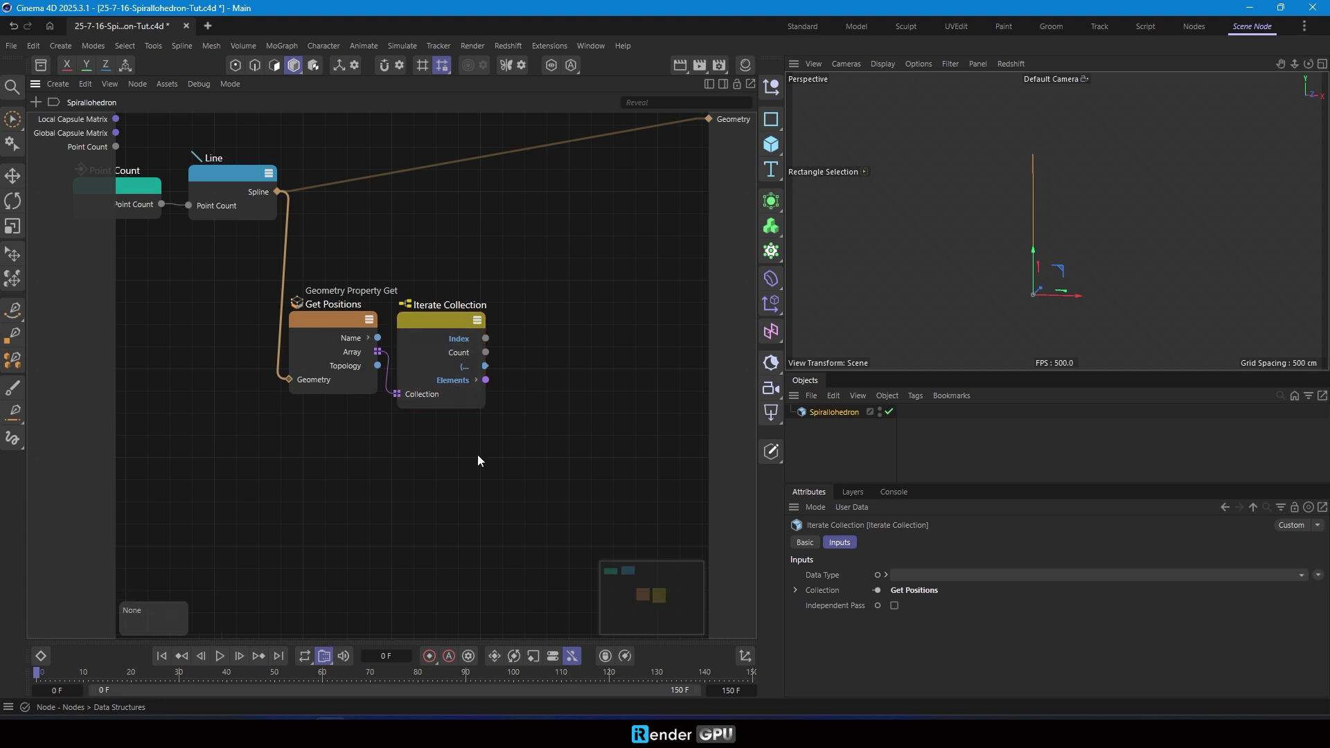
Add an Arithmetic node set to Subtract with Int data type, subtracting 1 from the Iterate Collection's Count.
middle_drag(713, 461, 498, 475)
text(cari)
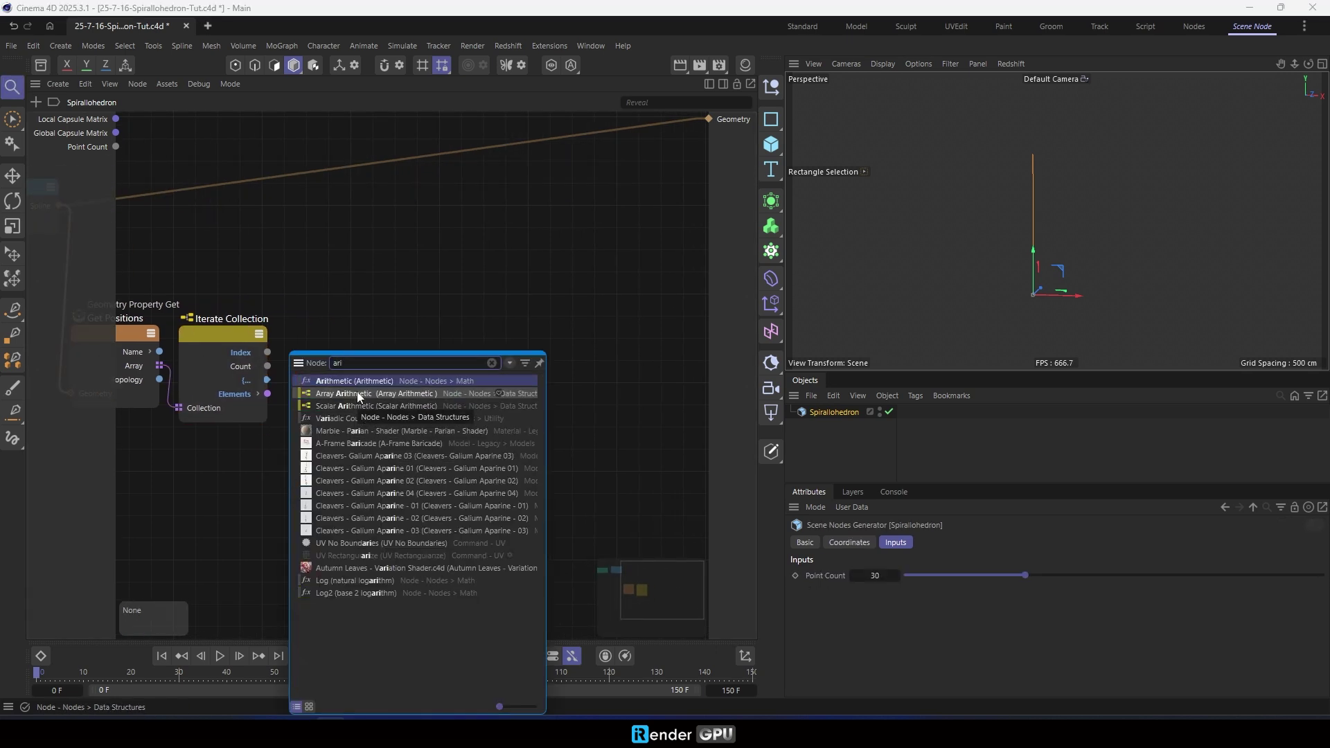
double_click(354, 383)
drag(292, 484, 371, 437)
click(914, 575)
click(917, 602)
click(945, 590)
click(927, 501)
click(911, 620)
mouse_move(362, 450)
mouse_down()
mouse_move(392, 453)
mouse_move(352, 471)
mouse_up()
Duplicate the Subtract node as a Float Divide node that divides the iteration Index by the Subtract result.
drag(393, 450, 494, 372)
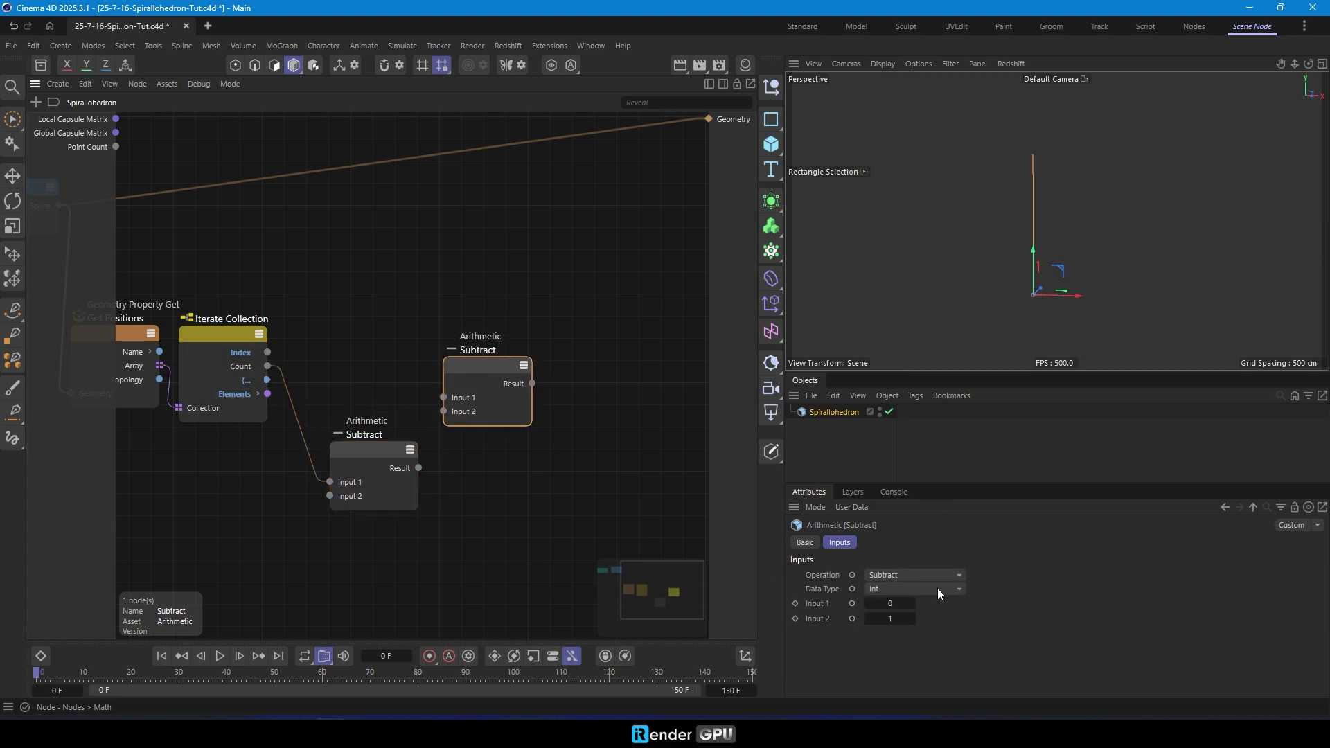
click(928, 576)
click(917, 637)
click(937, 587)
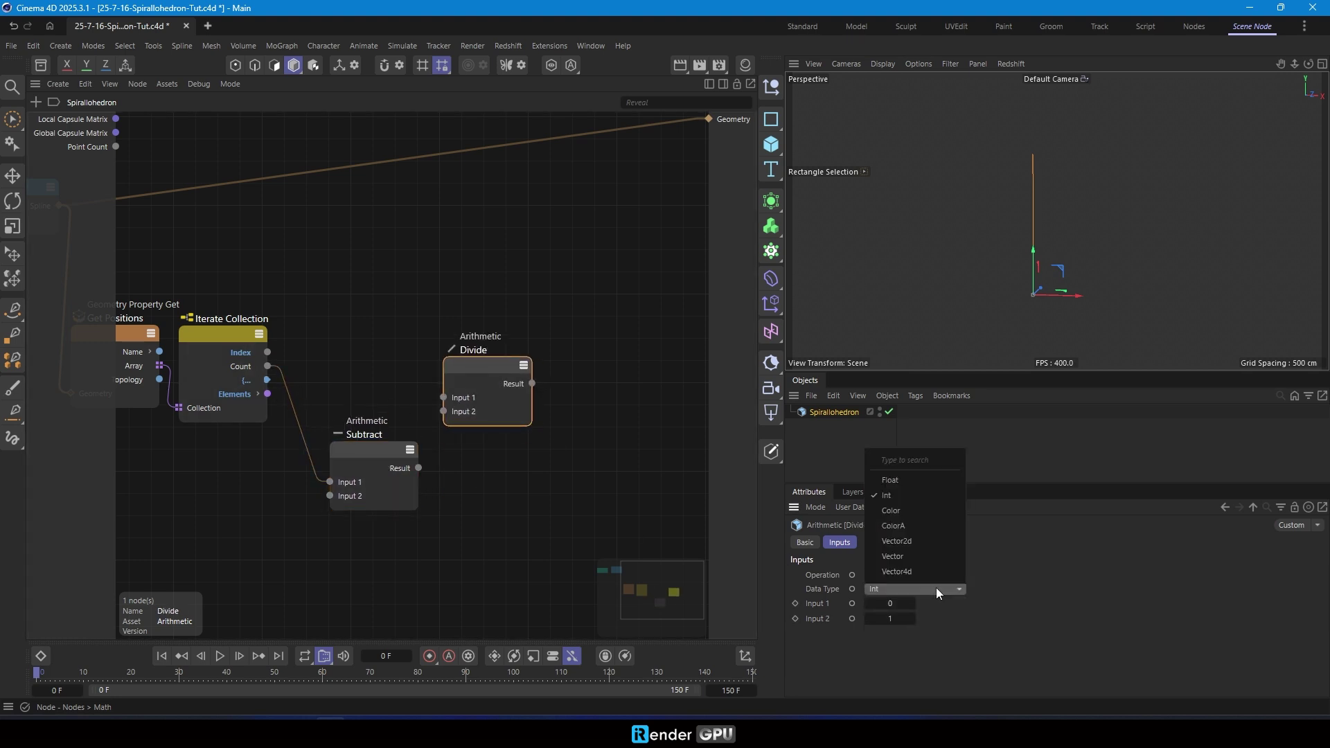
click(926, 473)
drag(267, 352, 441, 397)
drag(418, 468, 443, 411)
Duplicate the Divide node, set the copy to Multiply, and connect the Divide result to its Input 2.
drag(470, 368, 604, 289)
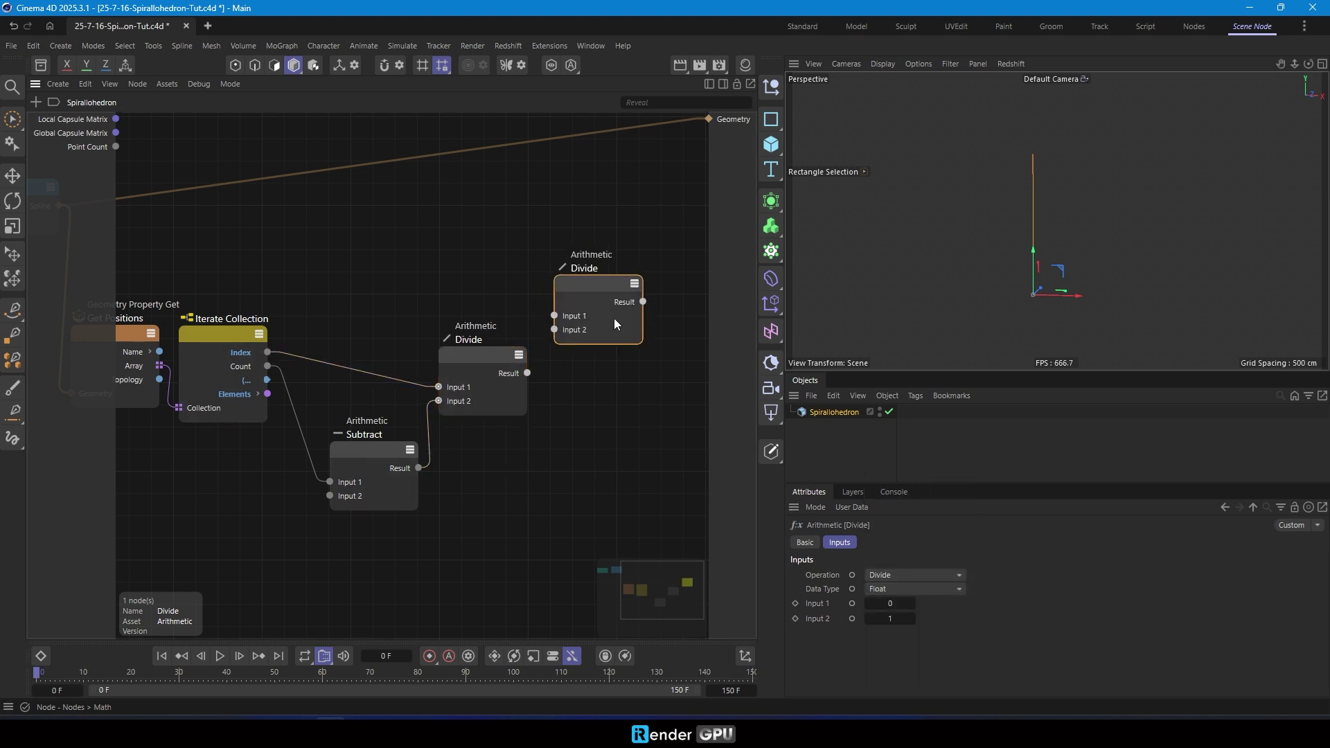
click(920, 574)
click(909, 625)
drag(528, 373, 555, 330)
drag(580, 284, 501, 240)
click(479, 269)
click(474, 242)
Add a Float Value node above the Iterate Collection node and rename it 2 pi.
middle_drag(411, 250, 417, 320)
key(shift+c)
text(value)
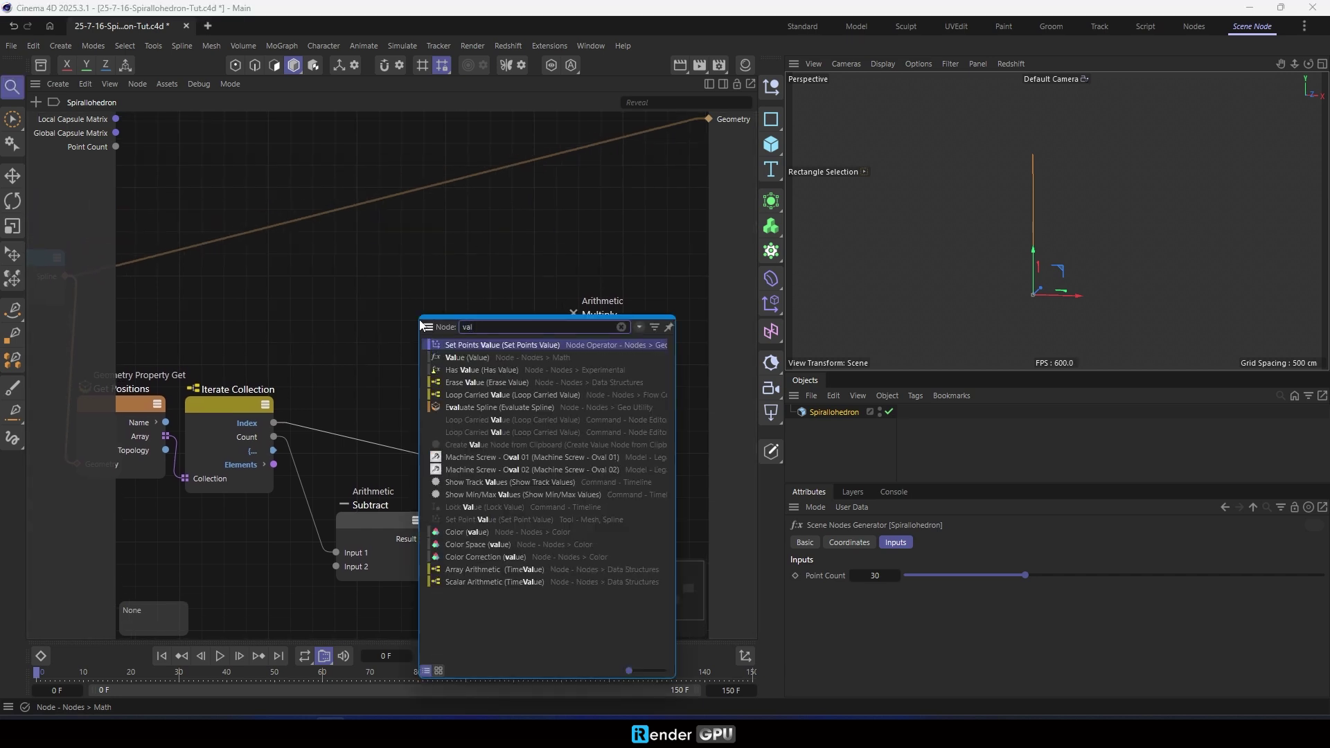
click(469, 359)
double_click(378, 274)
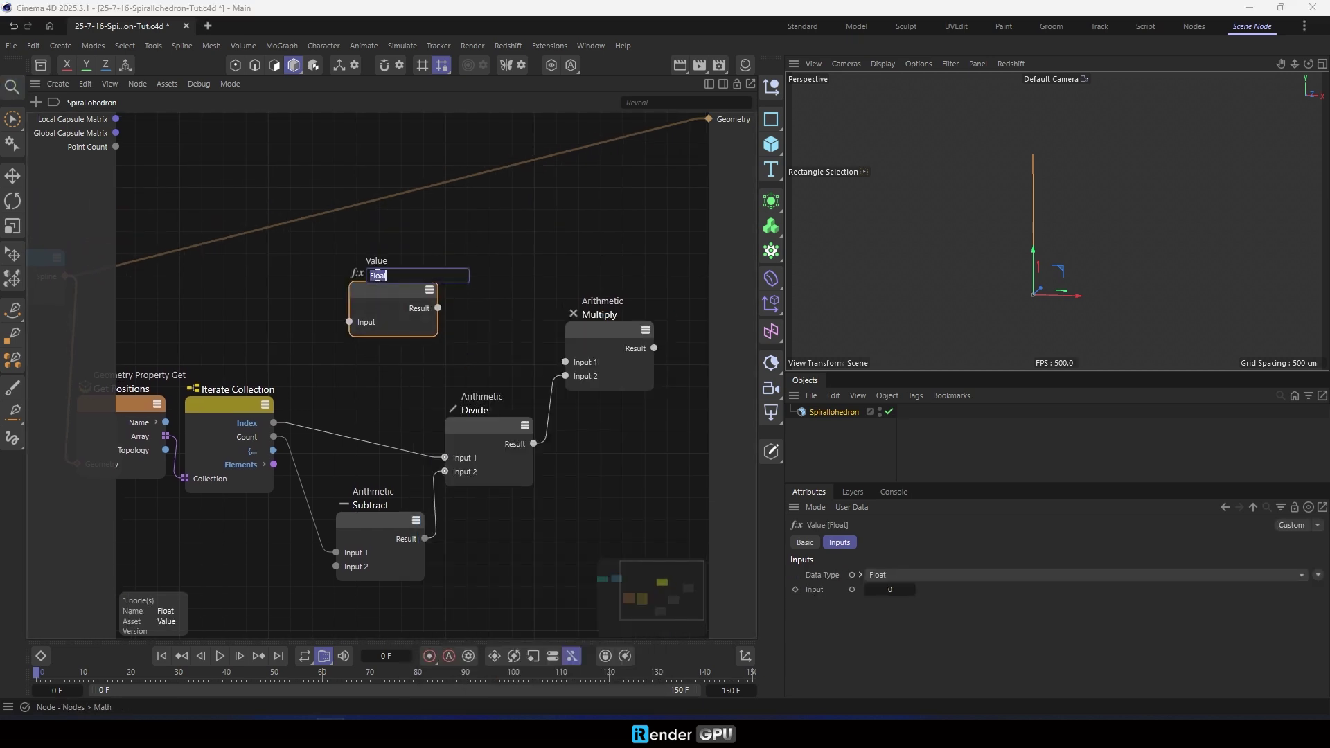
text(2 pi)
key(Return)
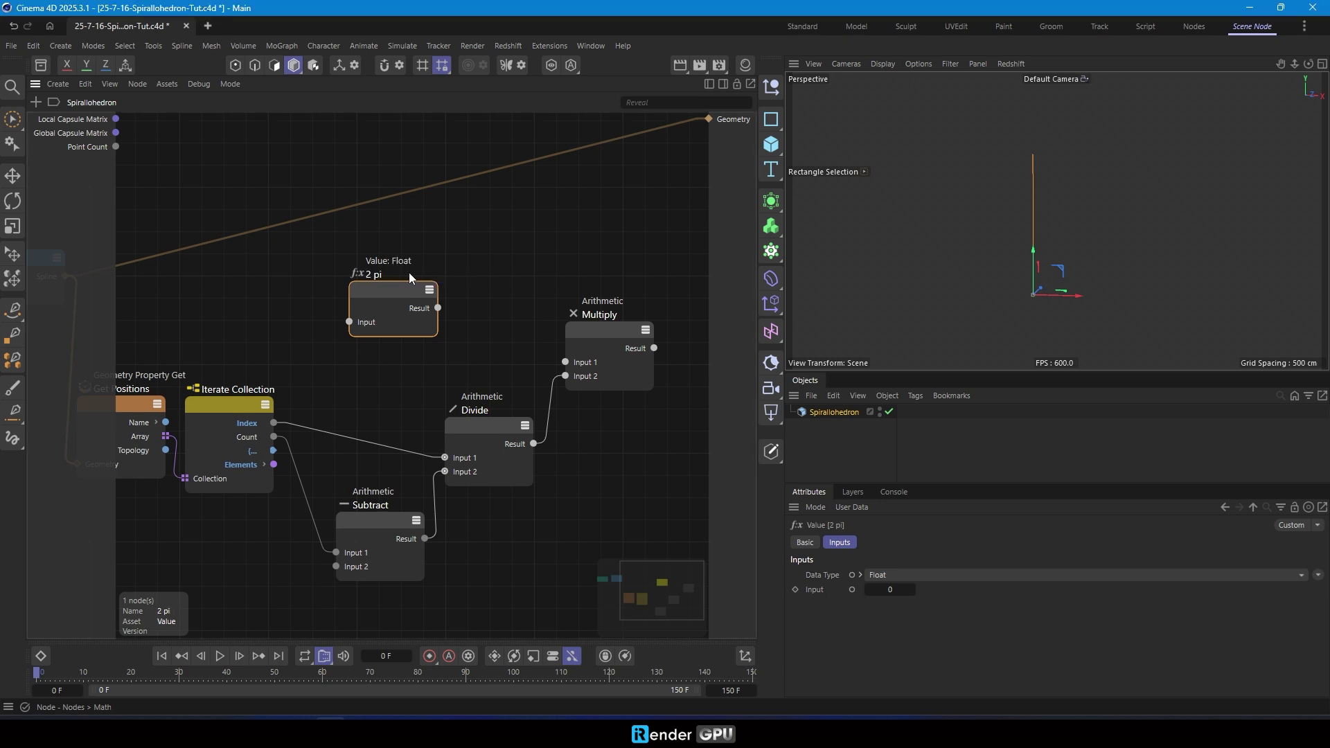
Expose the 2 pi node's input as a root input of the Spirallohedron and set it to 2*pi.
drag(192, 310, 102, 322)
click(97, 164)
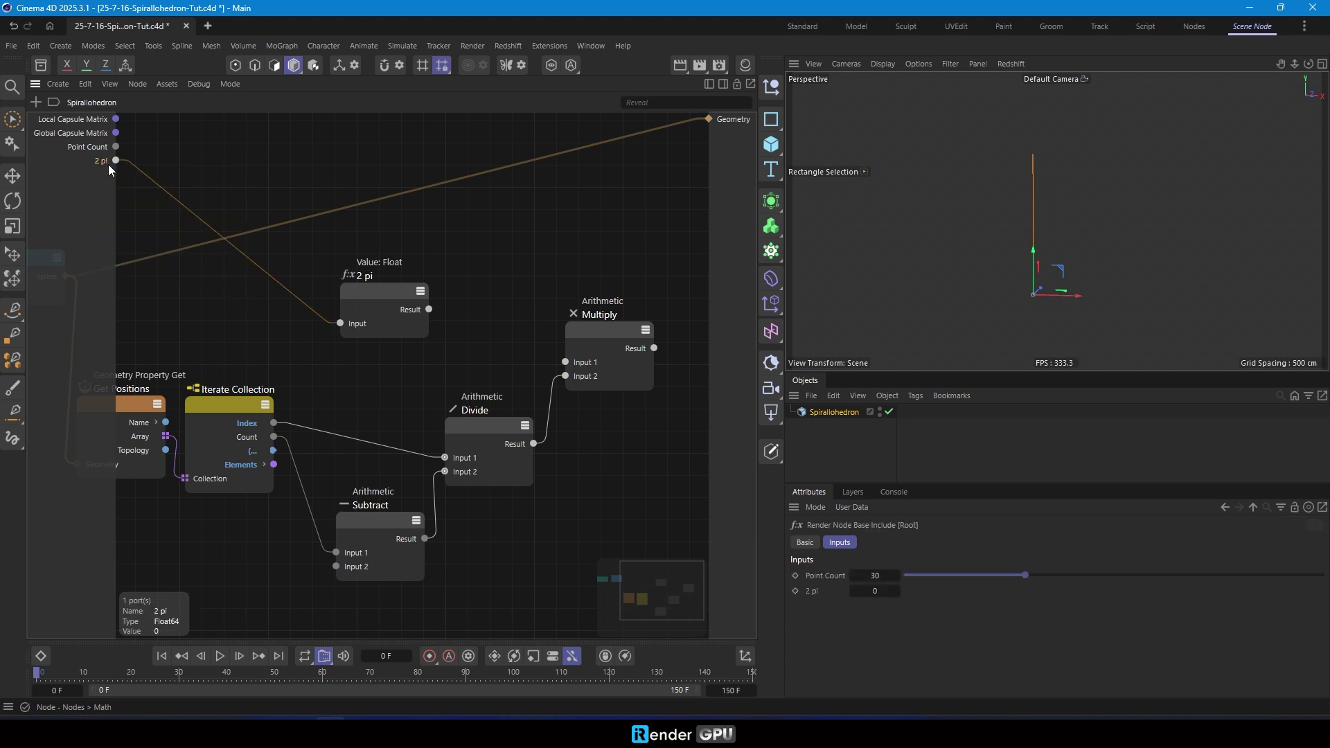
click(415, 308)
click(834, 412)
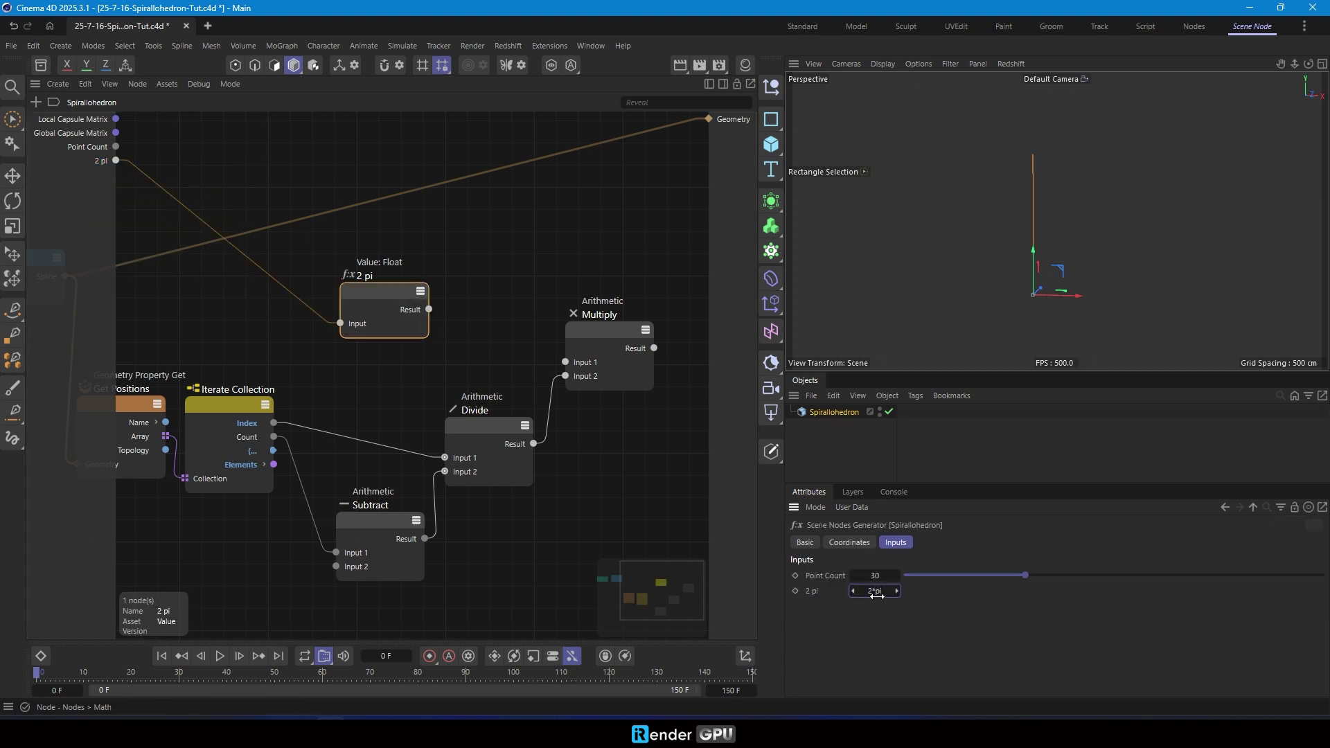
drag(377, 292, 337, 298)
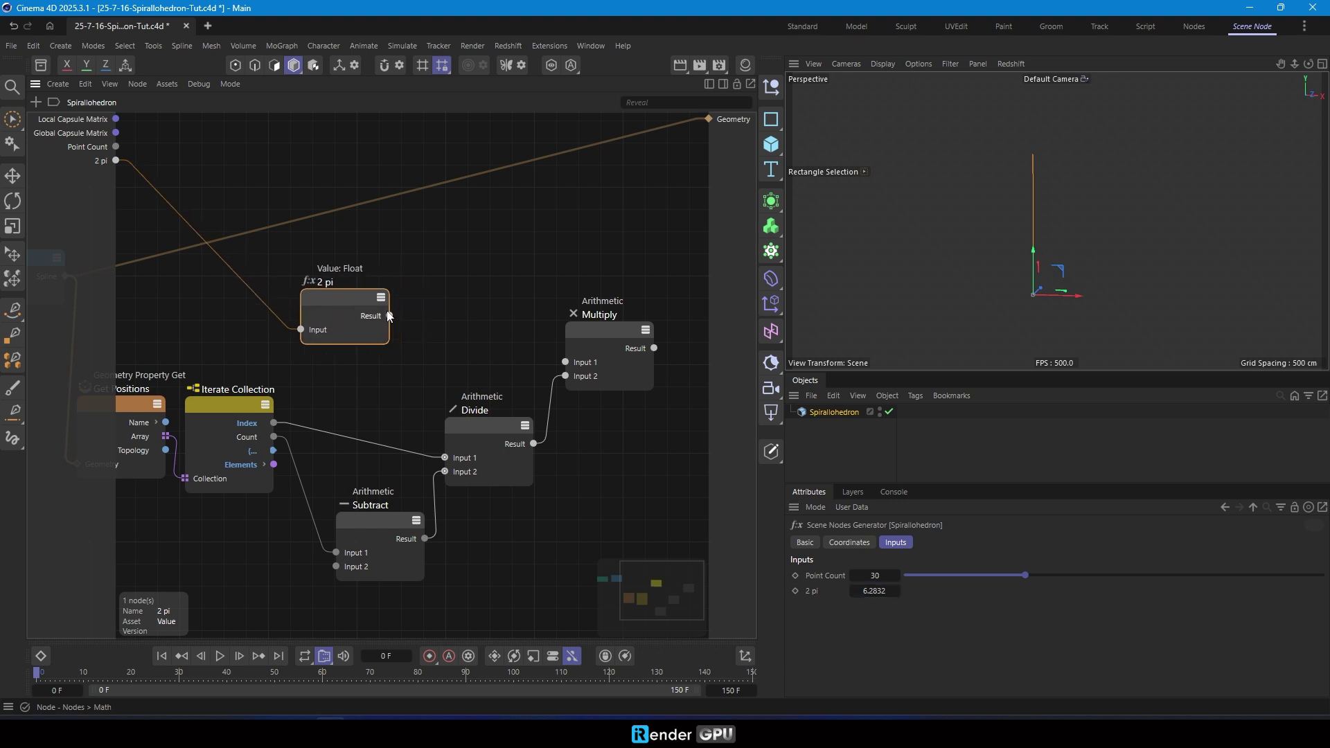
Duplicate Multiply to feed the original's Input 1, connect a 2 pi input node to the copy's Input 2, and delete the Value node.
ctrl+drag(596, 334, 569, 360)
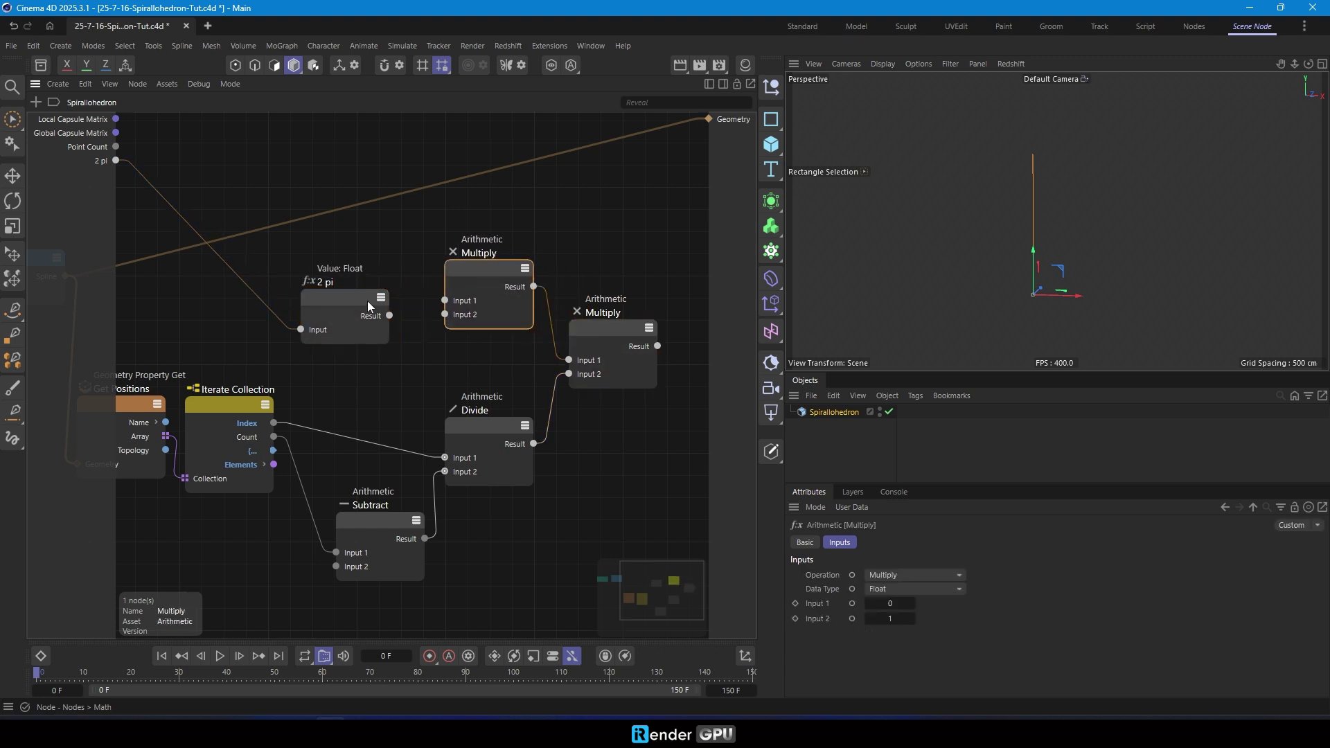
drag(371, 302, 367, 338)
drag(118, 166, 444, 315)
key(Delete)
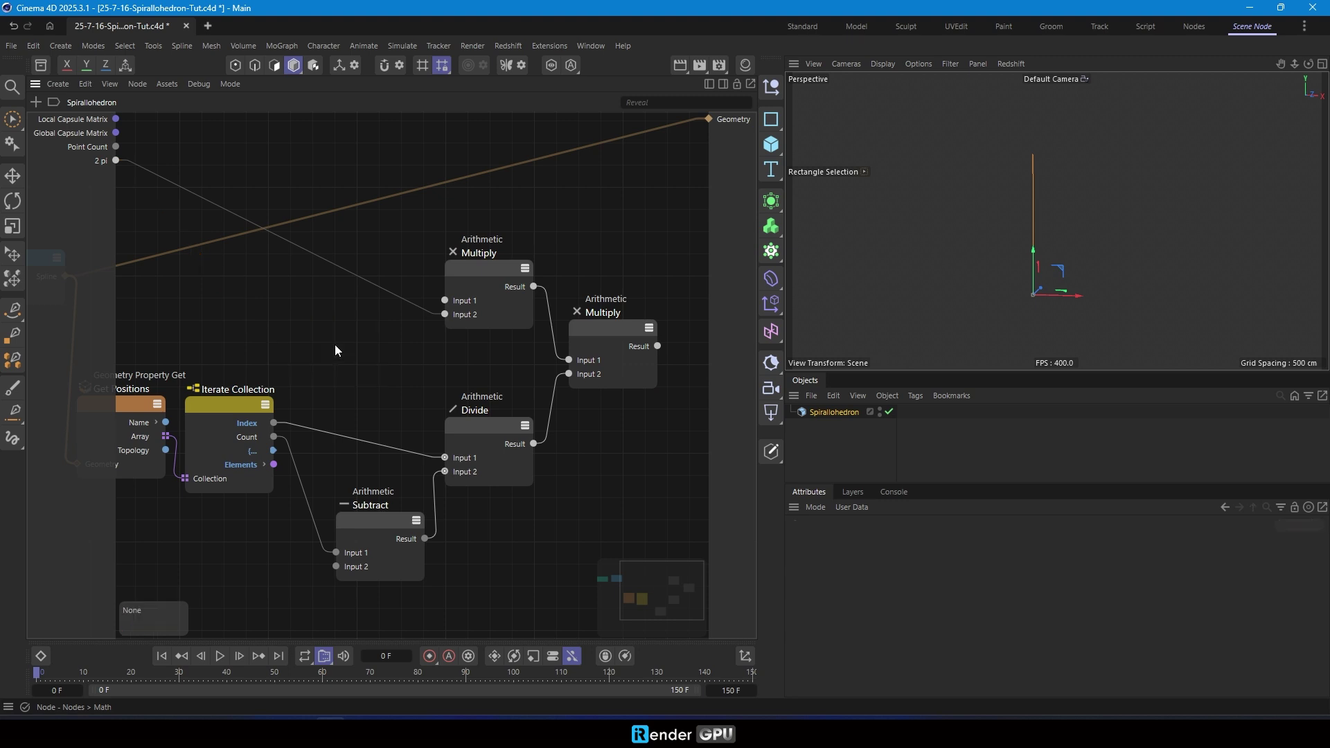
drag(106, 166, 366, 317)
Expose Input 1 of the new Multiply node as a root input named U parameter.
drag(445, 301, 97, 176)
text(U pi)
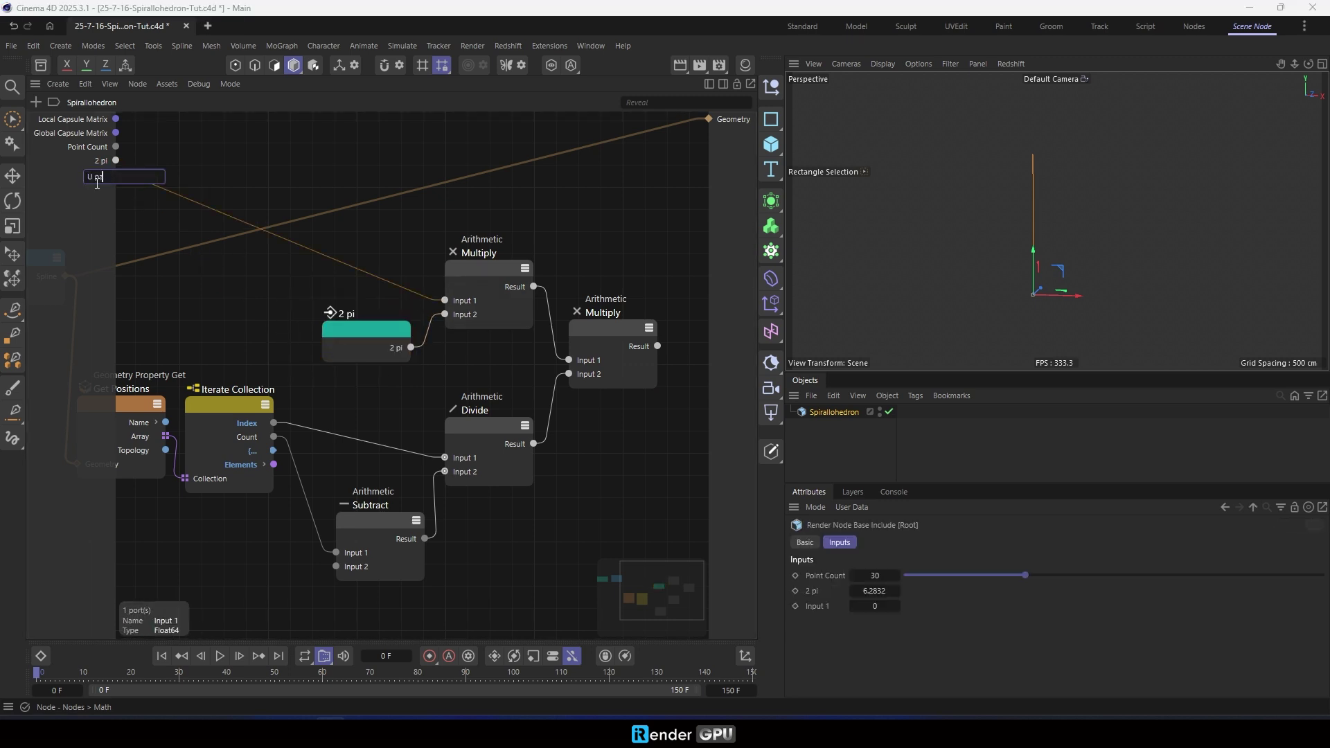
text(rameter)
key(Return)
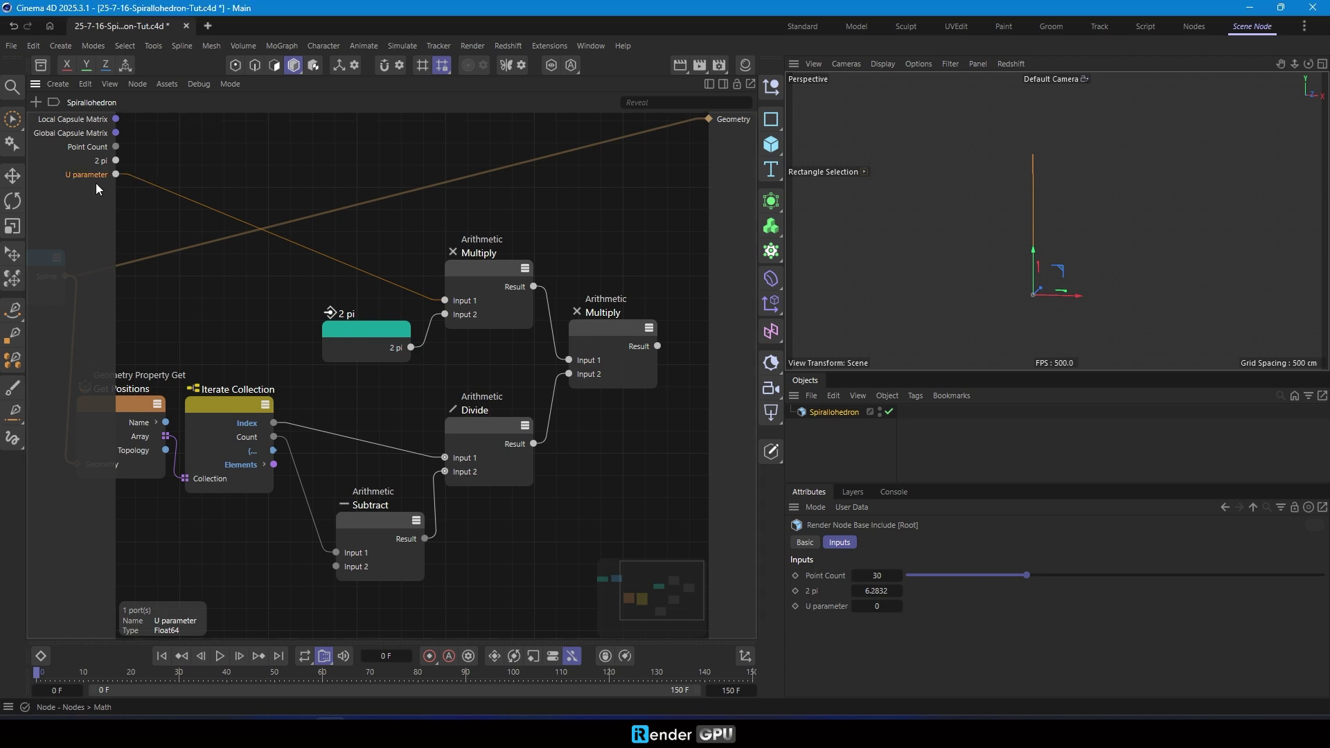
Insert a U parameter input node beside the upper Multiply node and tidy the arrangement of the Multiply and Divide nodes.
drag(325, 248, 340, 255)
drag(345, 256, 368, 254)
drag(488, 275, 488, 288)
drag(488, 429, 495, 428)
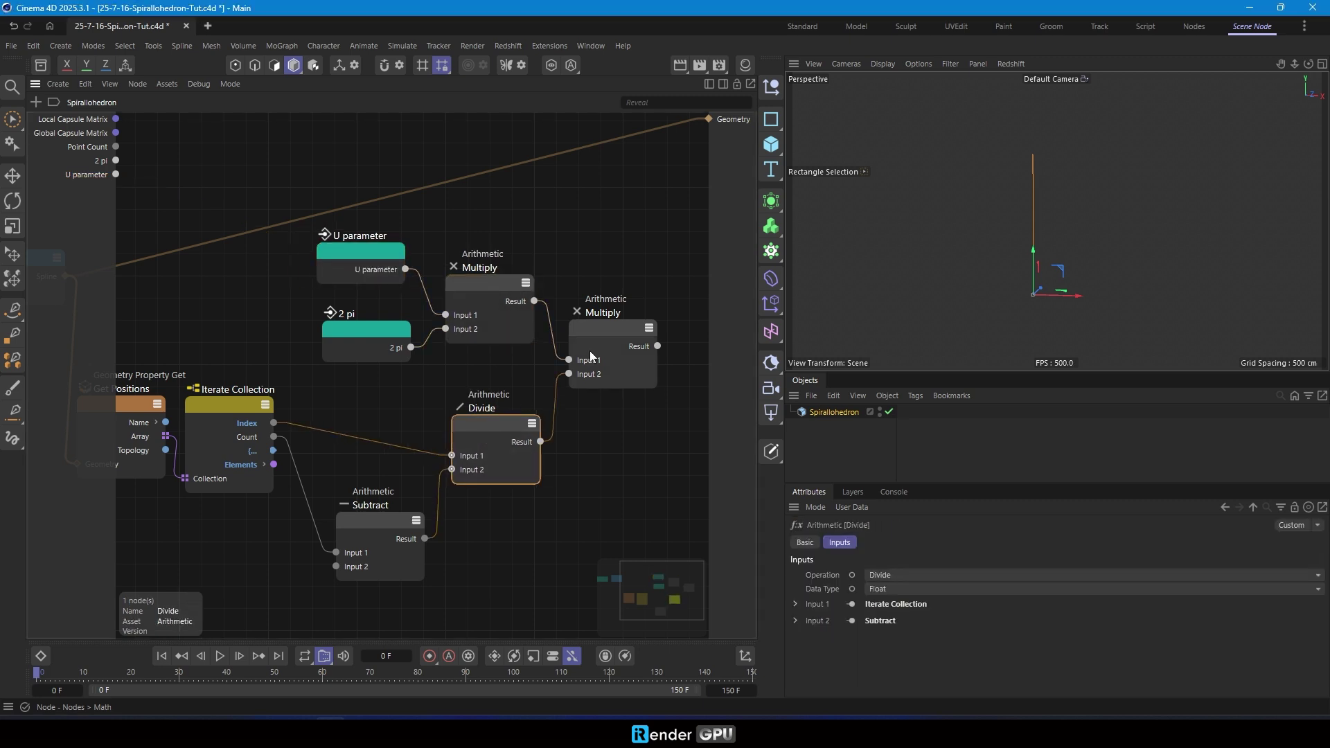
drag(588, 346, 588, 370)
click(587, 301)
Group all nodes from Get Positions to the final Multiply in a scaffold named Theta(t) and save the file.
scroll(588, 301, down, 3)
drag(217, 340, 200, 199)
drag(255, 244, 641, 483)
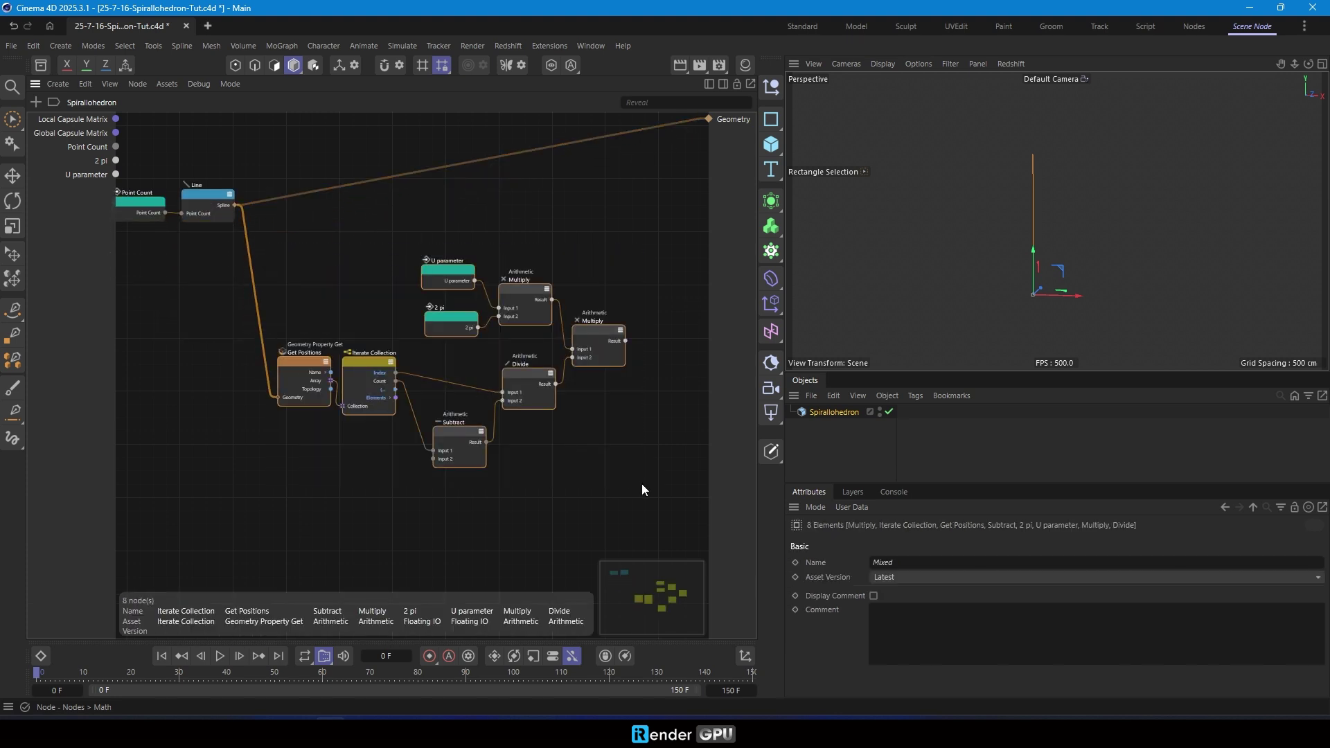
key(shift+s)
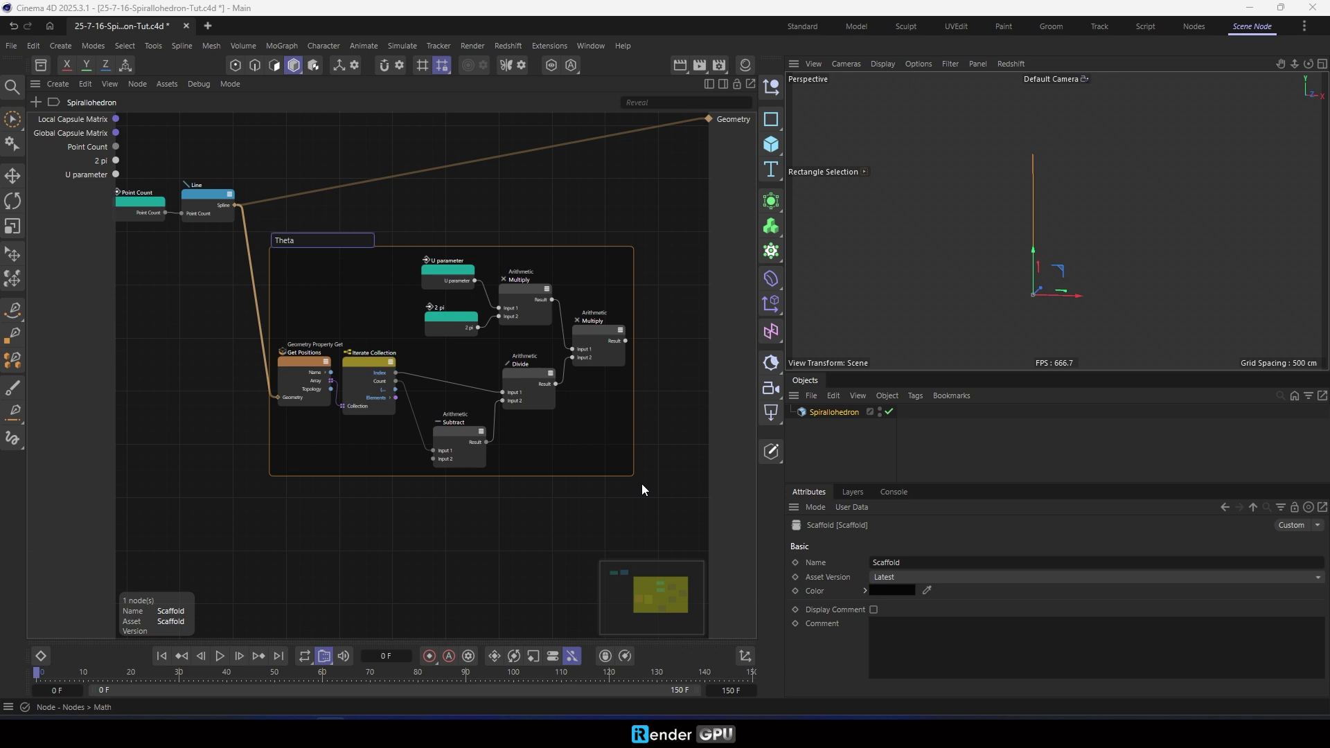
text(Theta(t))
key(Return)
key(ctrl+s)
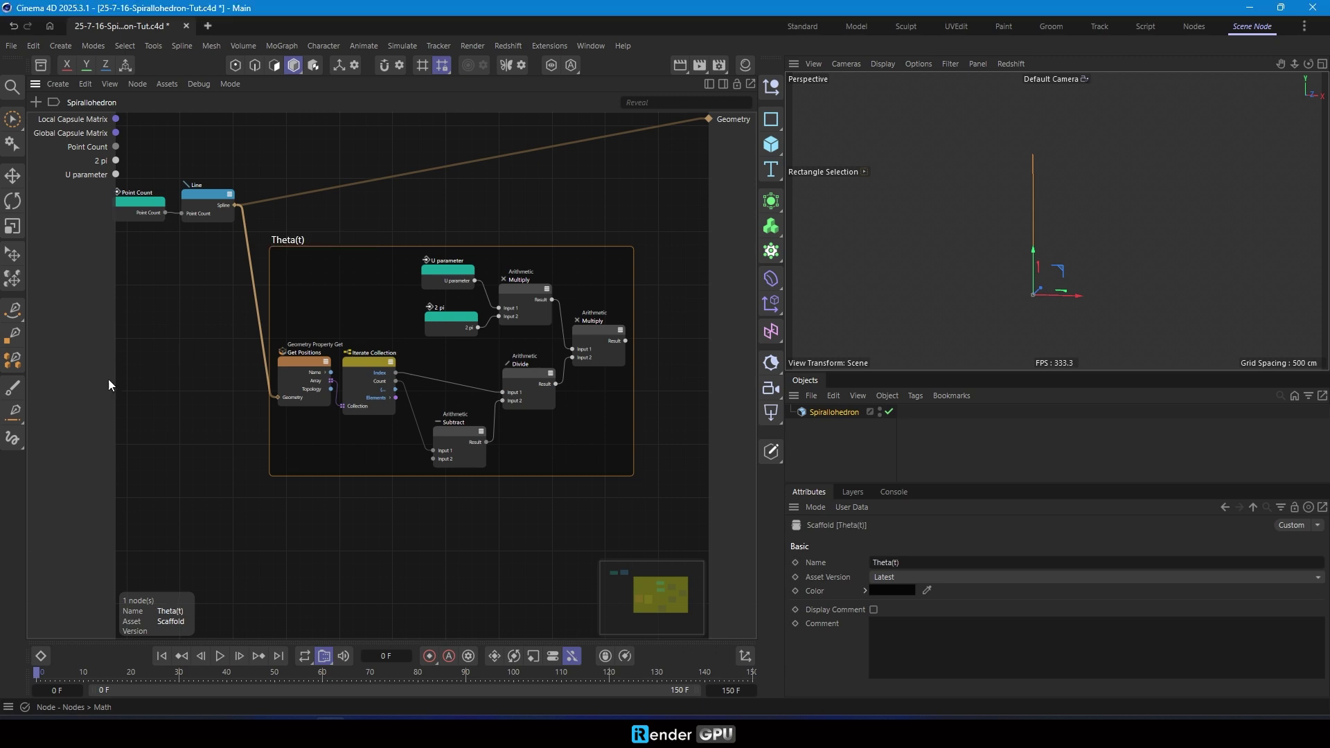
Colour the Theta(t) scaffold purple.
click(310, 315)
right_click(312, 320)
mouse_move(374, 542)
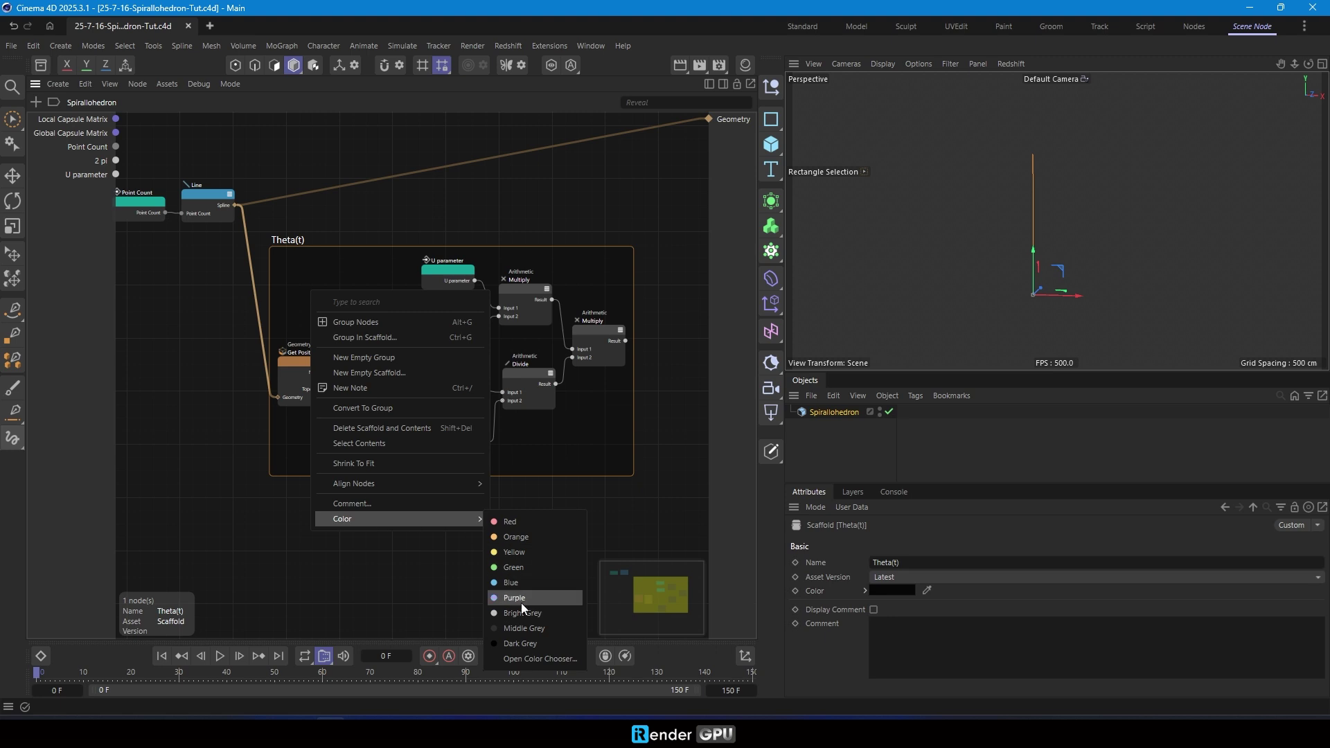
click(521, 601)
middle_drag(434, 306, 345, 349)
Look up the radius and height parameters in the paper's appendix and add a Float size input named R Radius to the root.
click(240, 730)
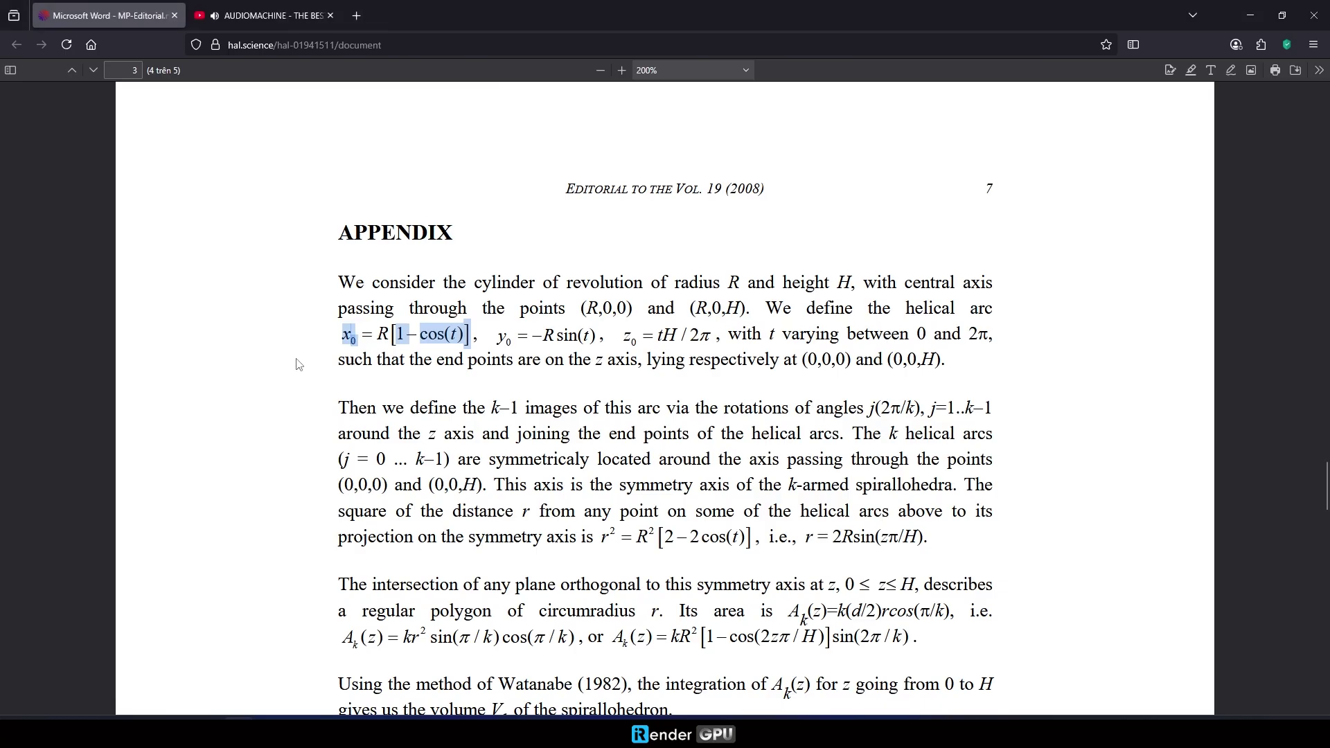
click(383, 333)
drag(711, 280, 856, 282)
key(alt+Tab)
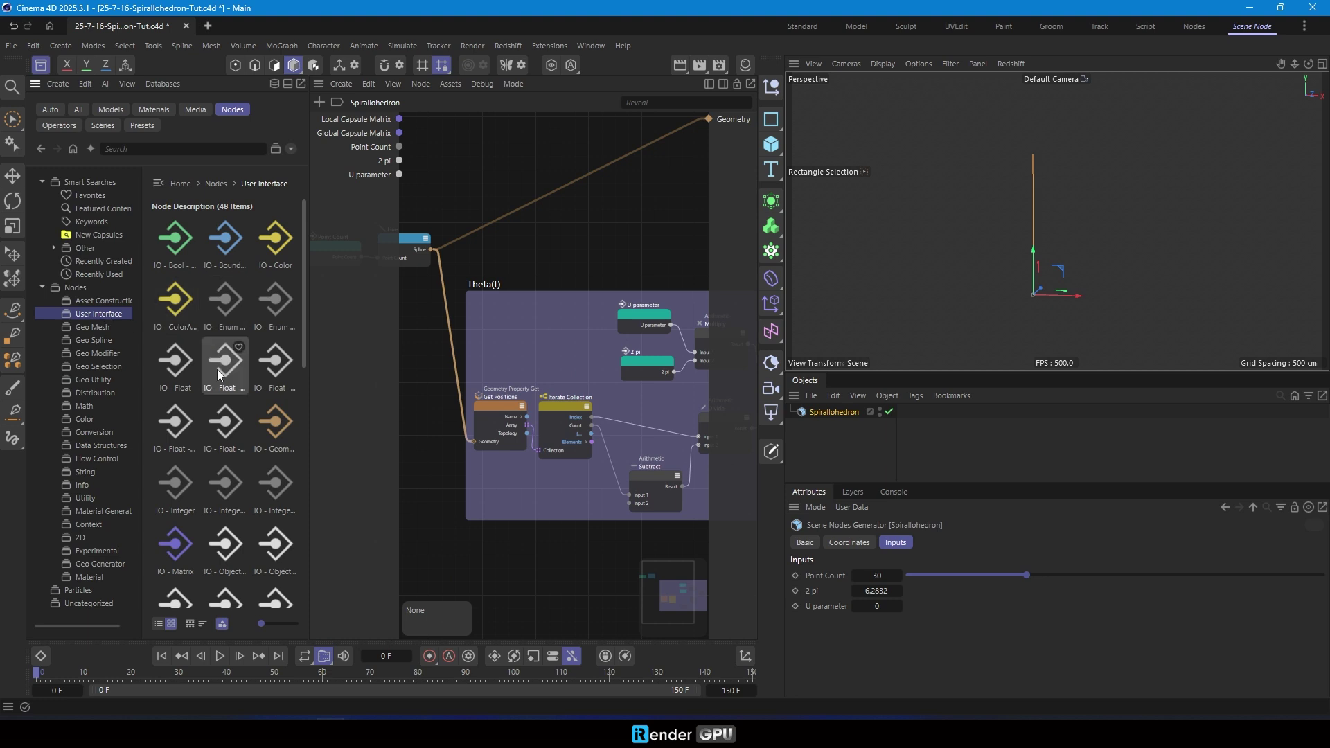
drag(185, 456, 383, 191)
double_click(385, 190)
text(R Radius)
key(Return)
Add another Float size input below R Radius, name it H Height, and close the asset browser.
drag(175, 426, 378, 207)
double_click(383, 202)
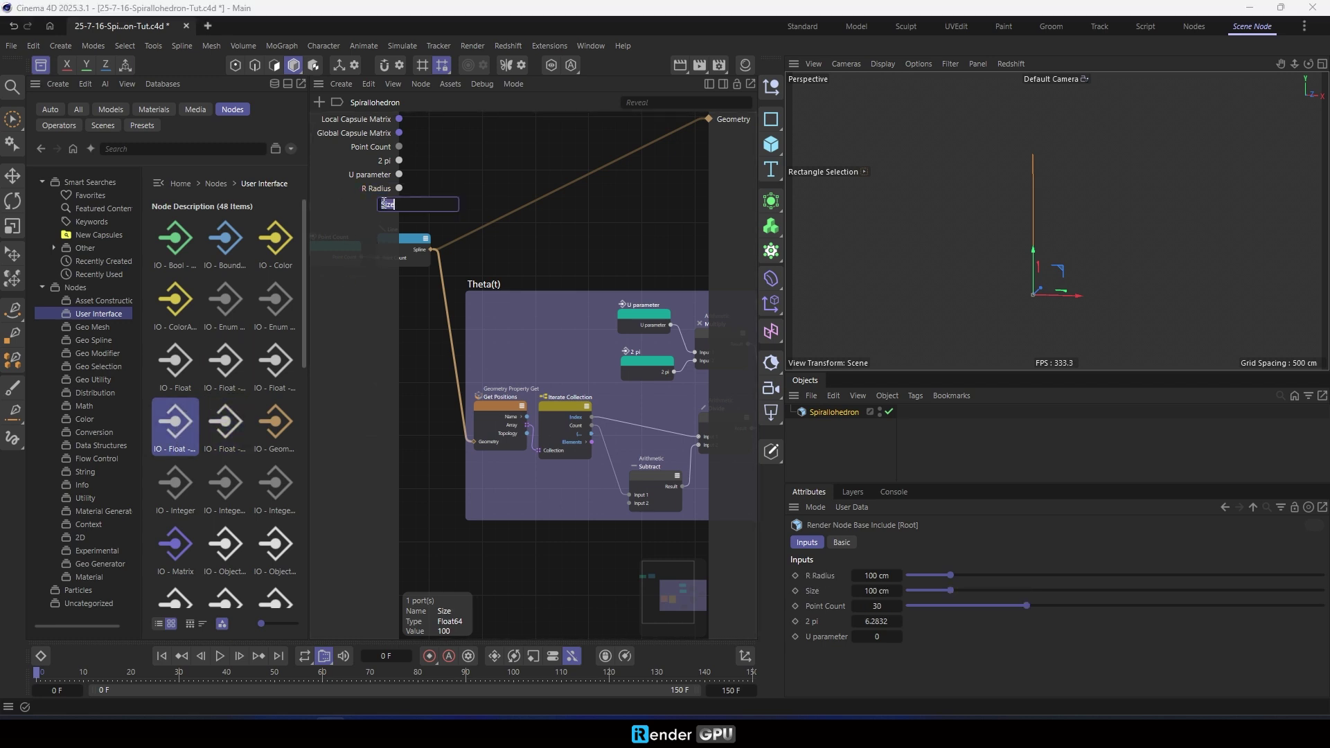
text(HJ height)
key(Return)
double_click(383, 203)
text(H Hei)
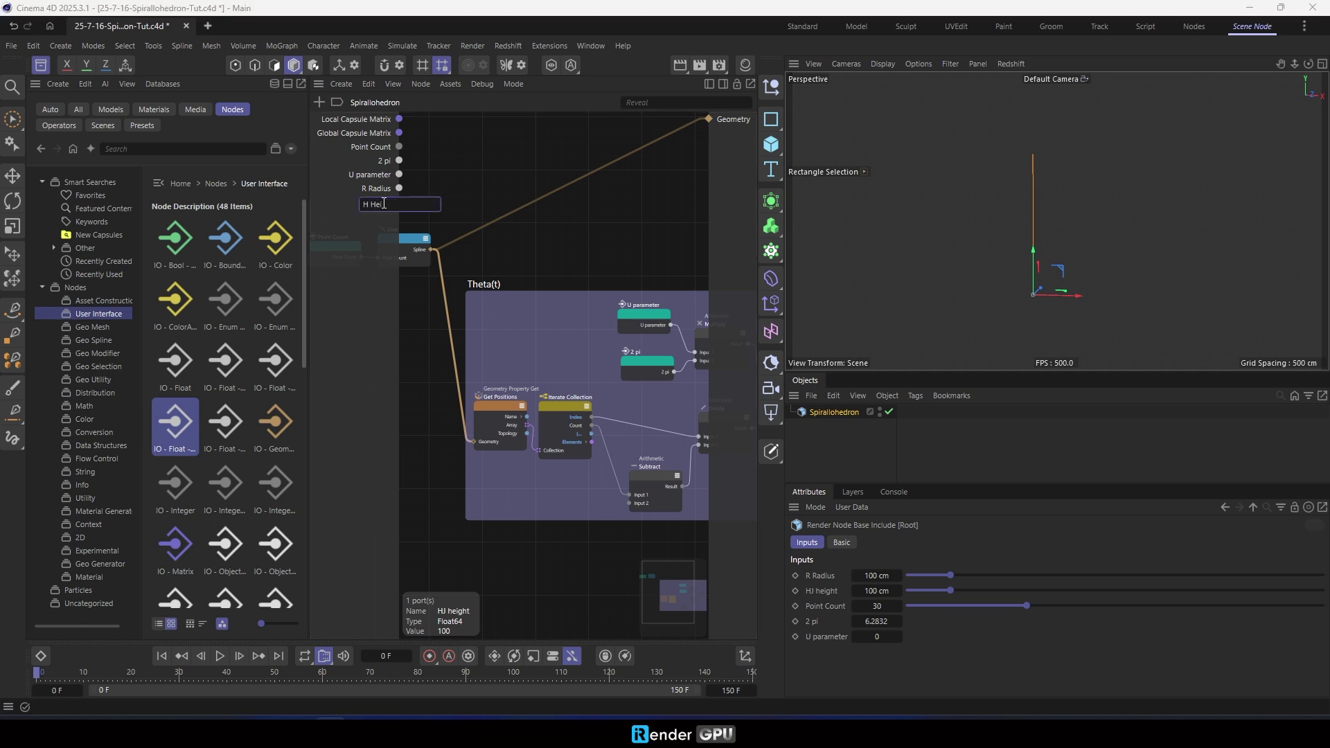
text(ght)
key(Return)
click(41, 66)
Set R Radius to 5 cm and H Height to 35 cm.
click(91, 189)
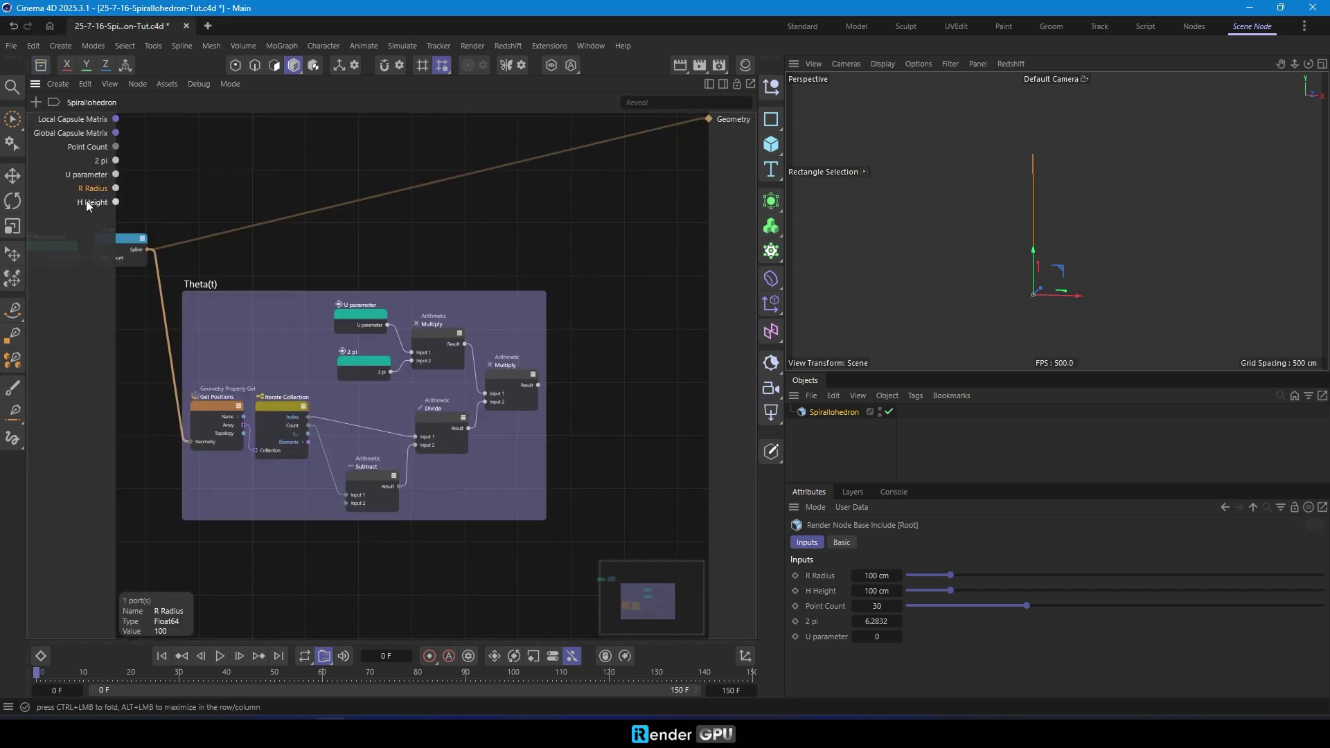
double_click(867, 592)
text(35)
key(Return)
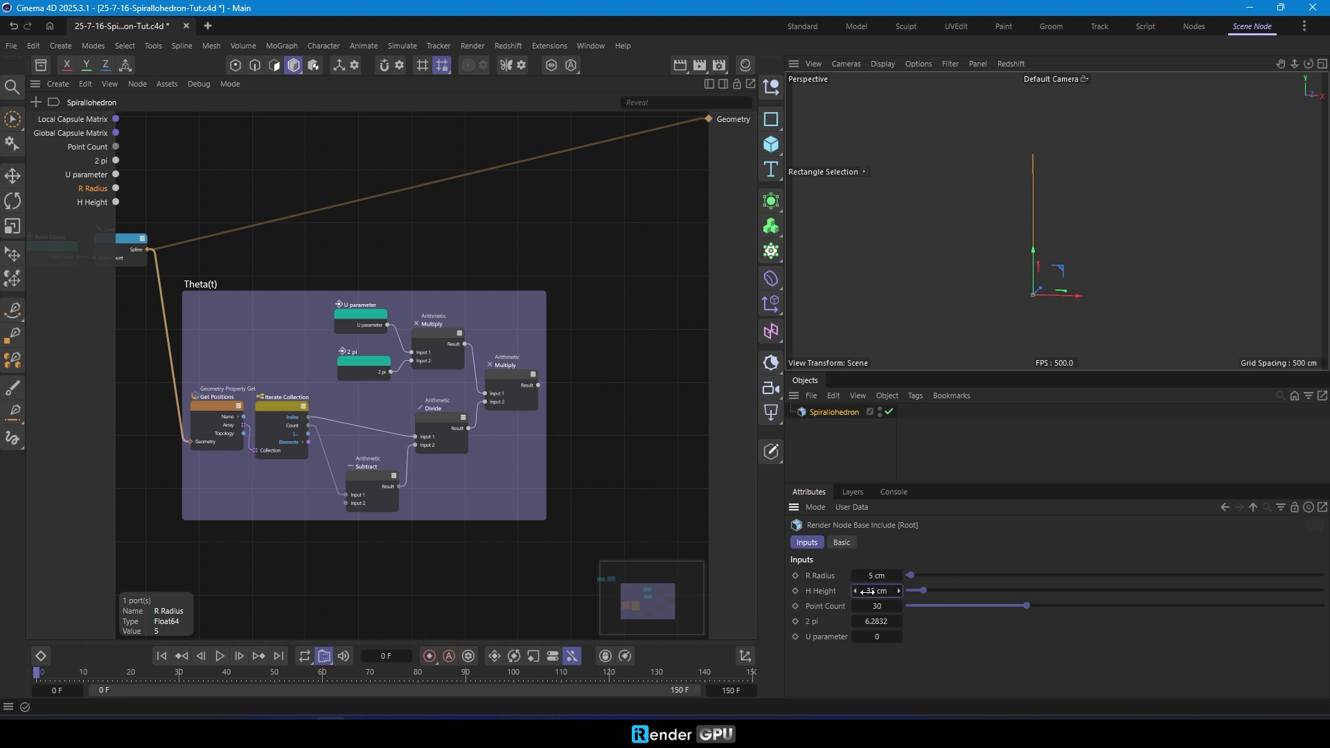
click(558, 406)
Check the paper's x equation and add a Trigonometry node set to Cos, fed by the Theta(t) scaffold's final Multiply result.
middle_drag(558, 406, 404, 462)
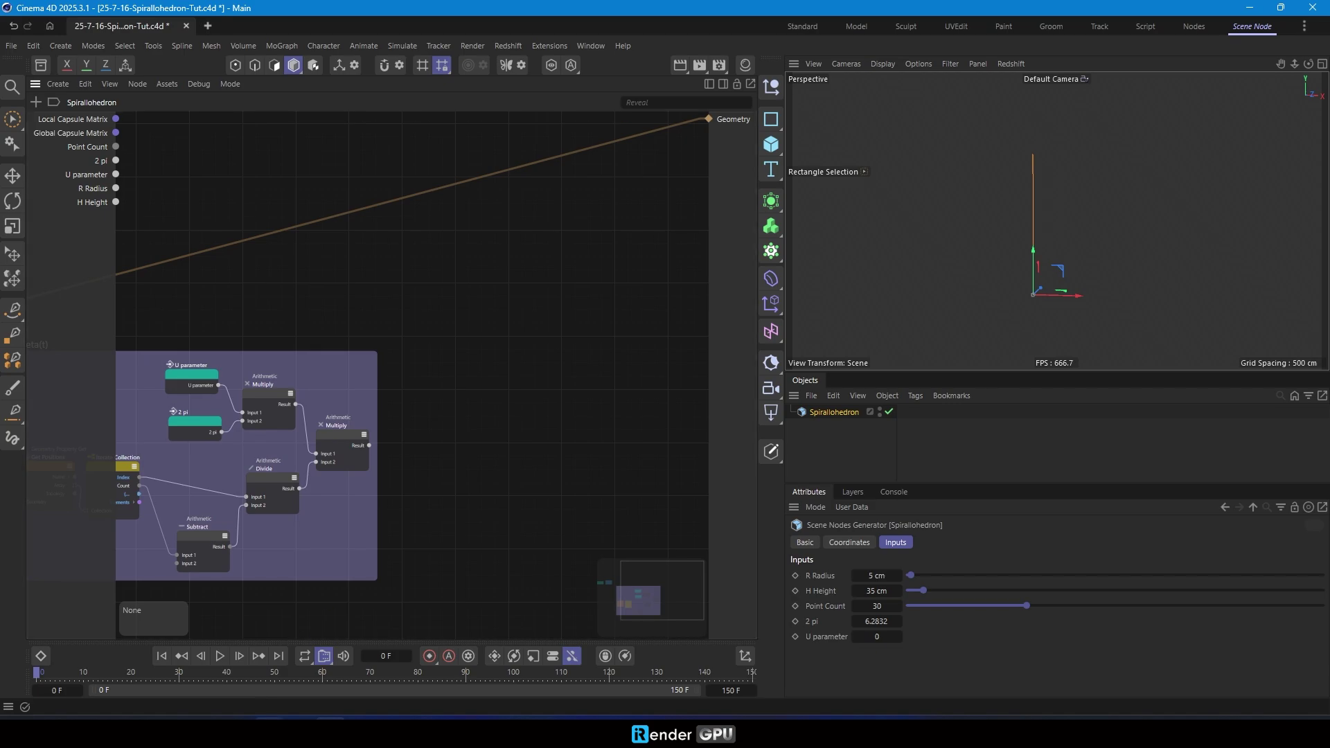
click(239, 730)
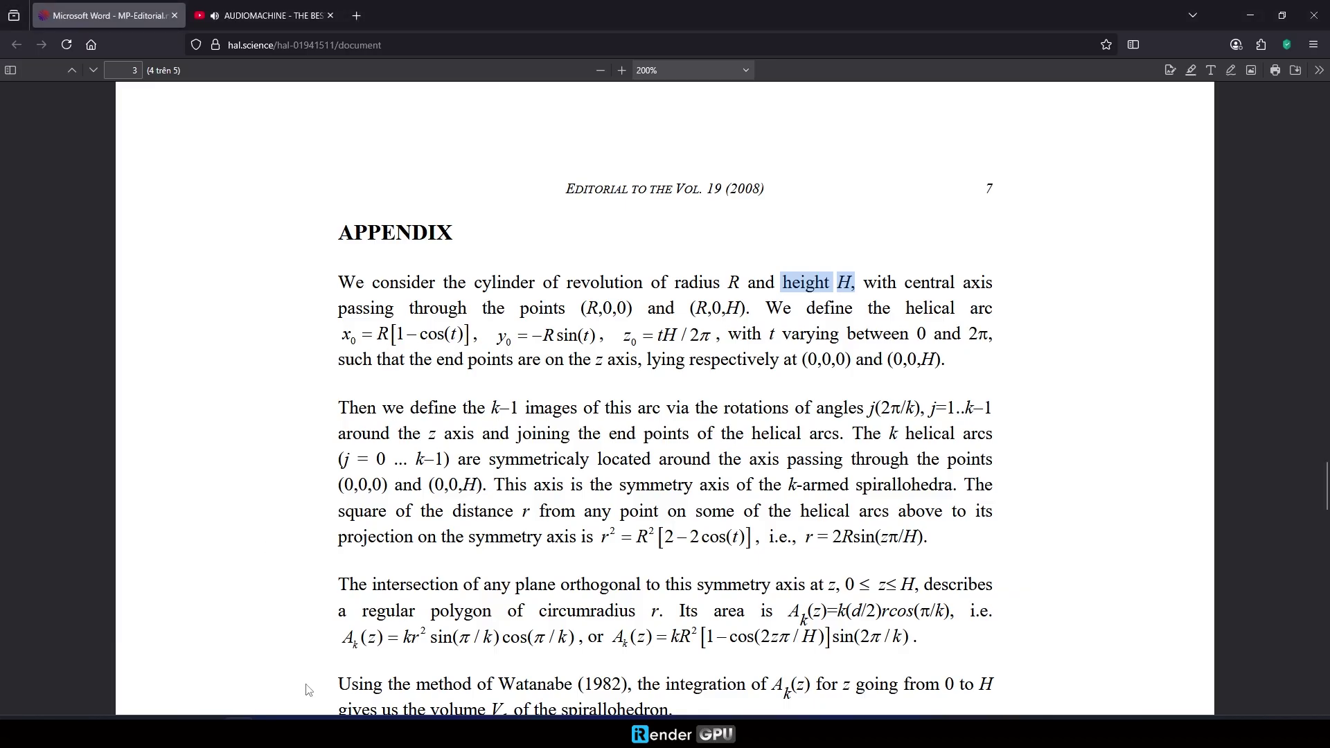
click(331, 730)
scroll(480, 400, up, 2)
double_click(445, 374)
text(trigo)
click(514, 396)
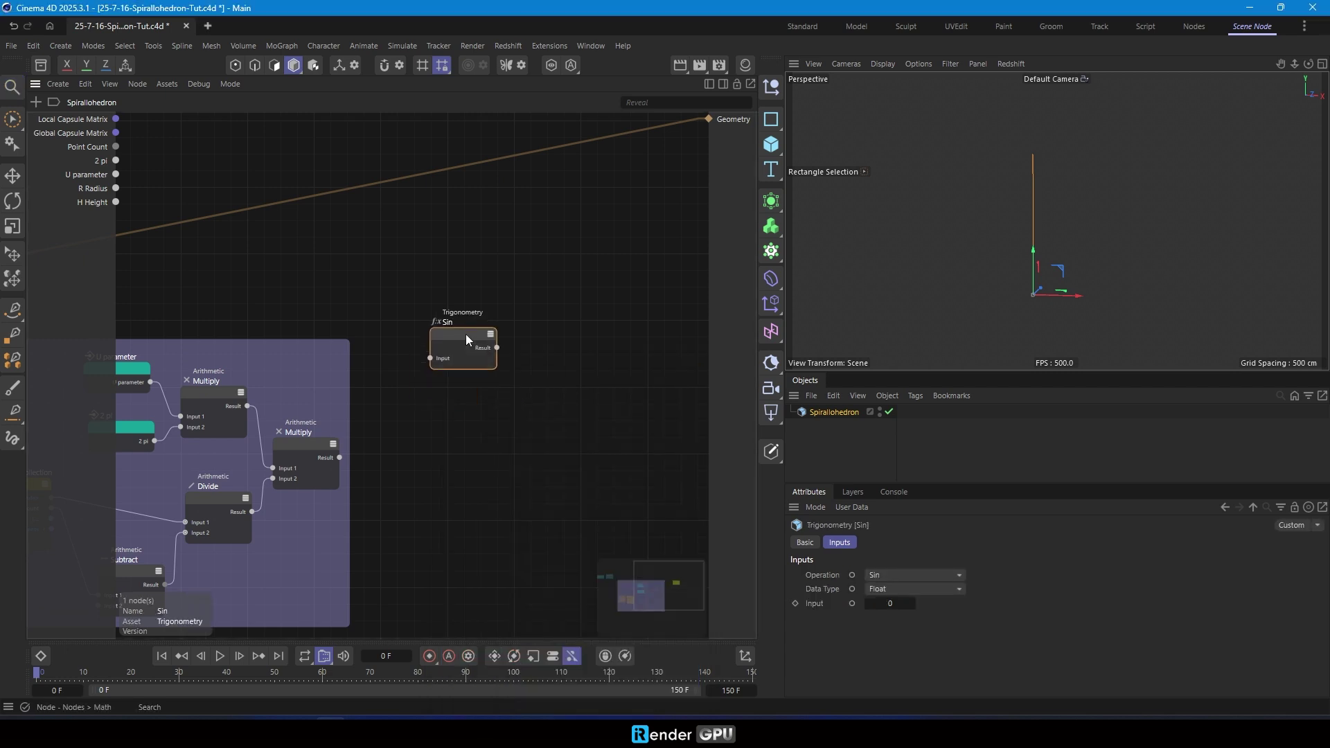
click(914, 575)
click(904, 448)
drag(466, 336, 451, 372)
drag(466, 378, 469, 359)
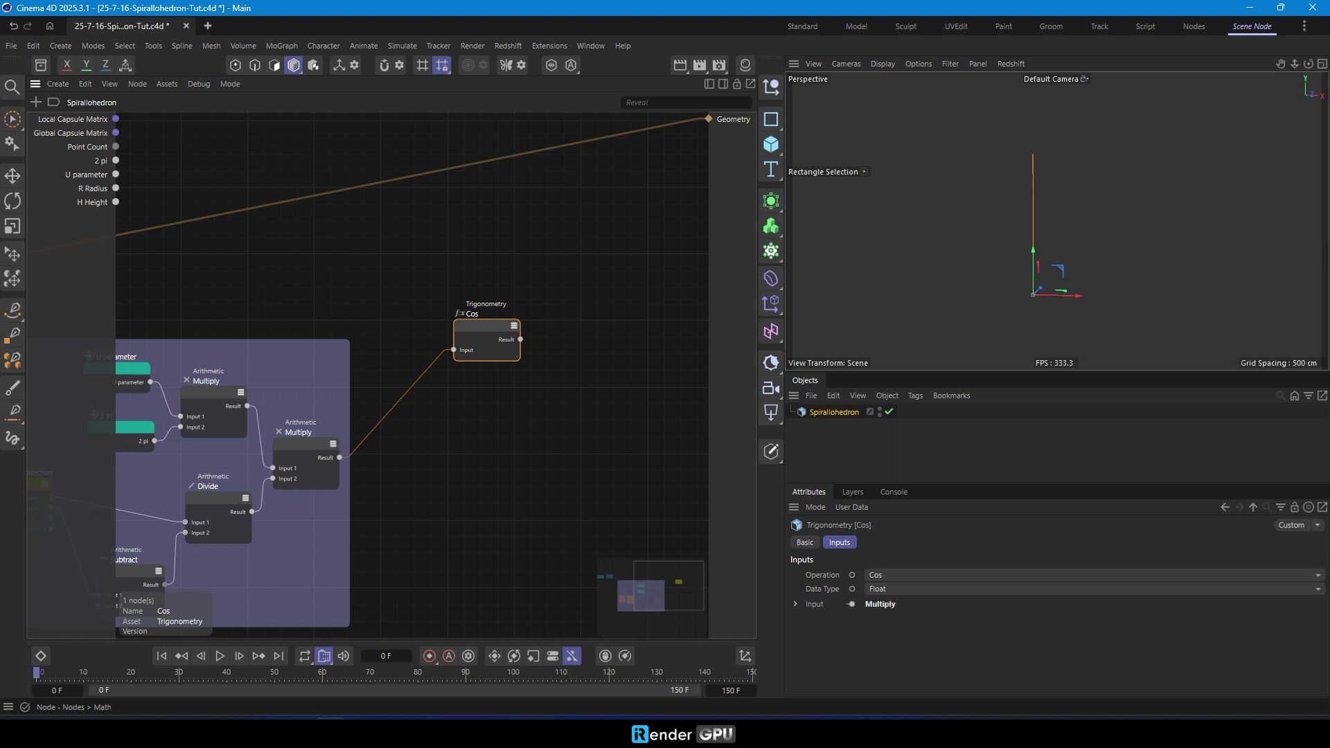
Duplicate the Theta Multiply node as a Subtract node with Input 1 set to 1 and the Cos result in Input 2.
middle_drag(521, 409, 469, 440)
ctrl+drag(236, 481, 520, 318)
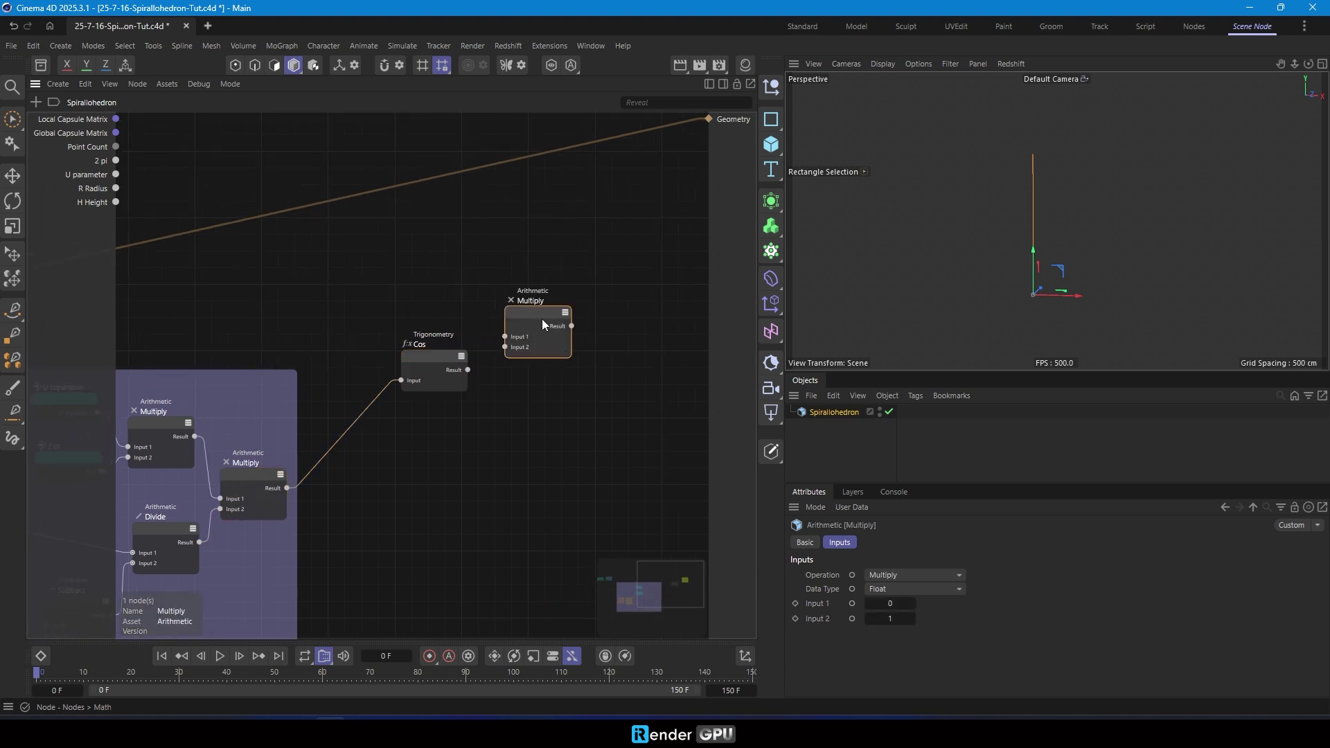
click(914, 575)
click(919, 620)
drag(505, 347, 468, 370)
Duplicate Subtract as a Multiply node, connecting the Subtract result to its Input 1 and an R Radius input node to Input 2.
ctrl+drag(520, 305, 601, 351)
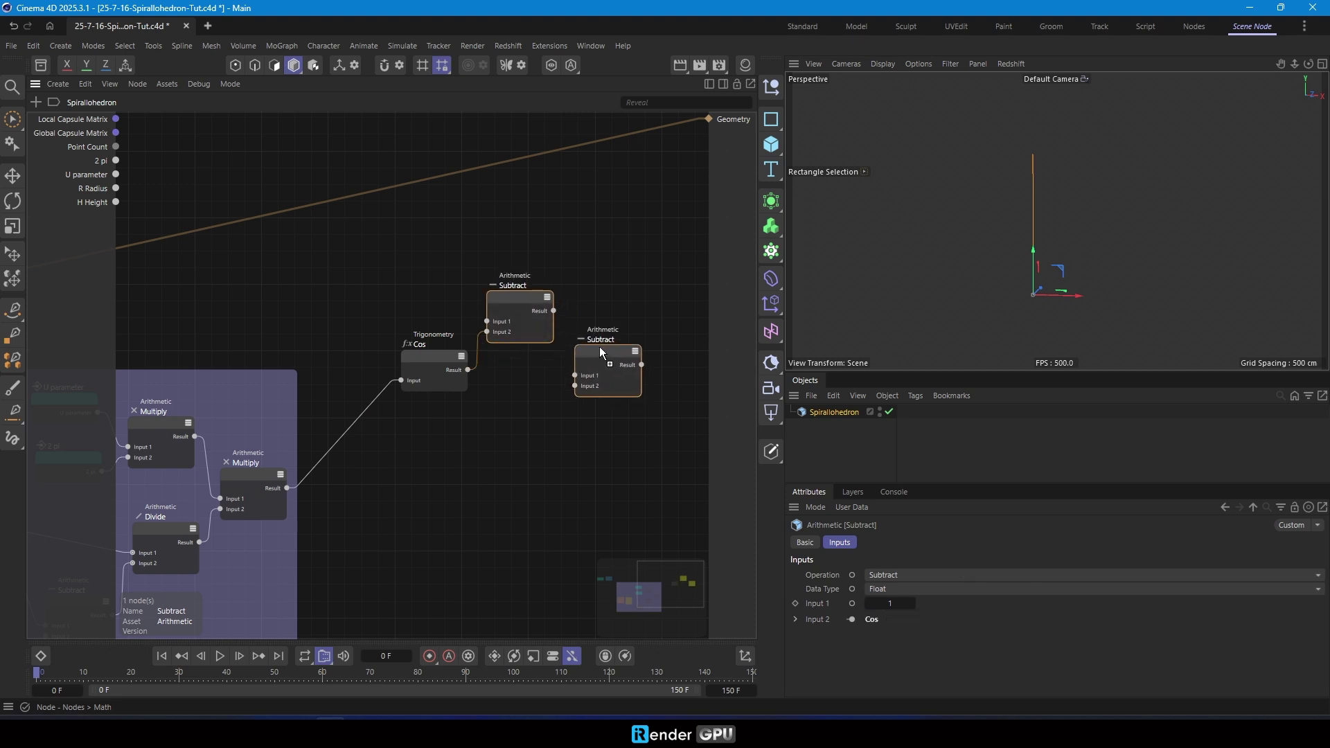
click(932, 580)
click(925, 620)
drag(553, 311, 573, 373)
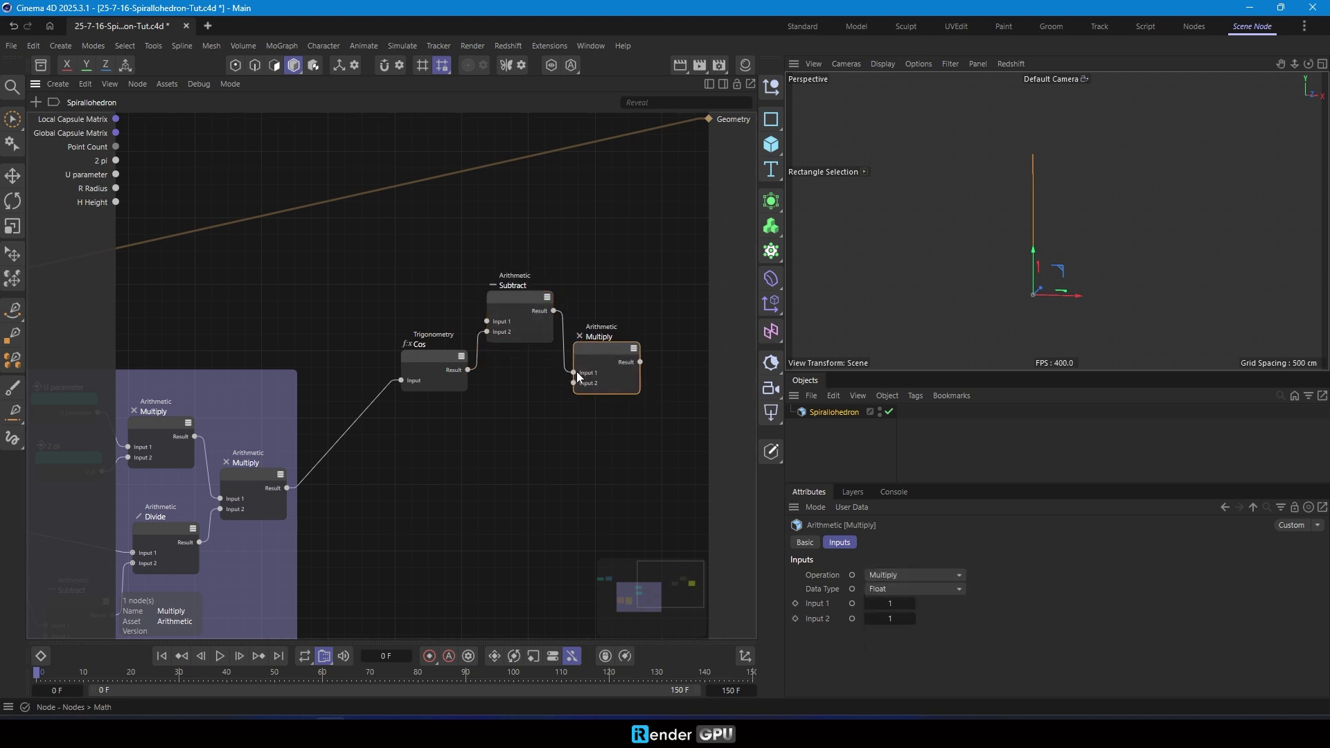
drag(115, 188, 517, 419)
drag(435, 358, 437, 347)
Group the Cos, Subtract, Multiply and R Radius nodes in a scaffold named X pos.
drag(381, 261, 703, 455)
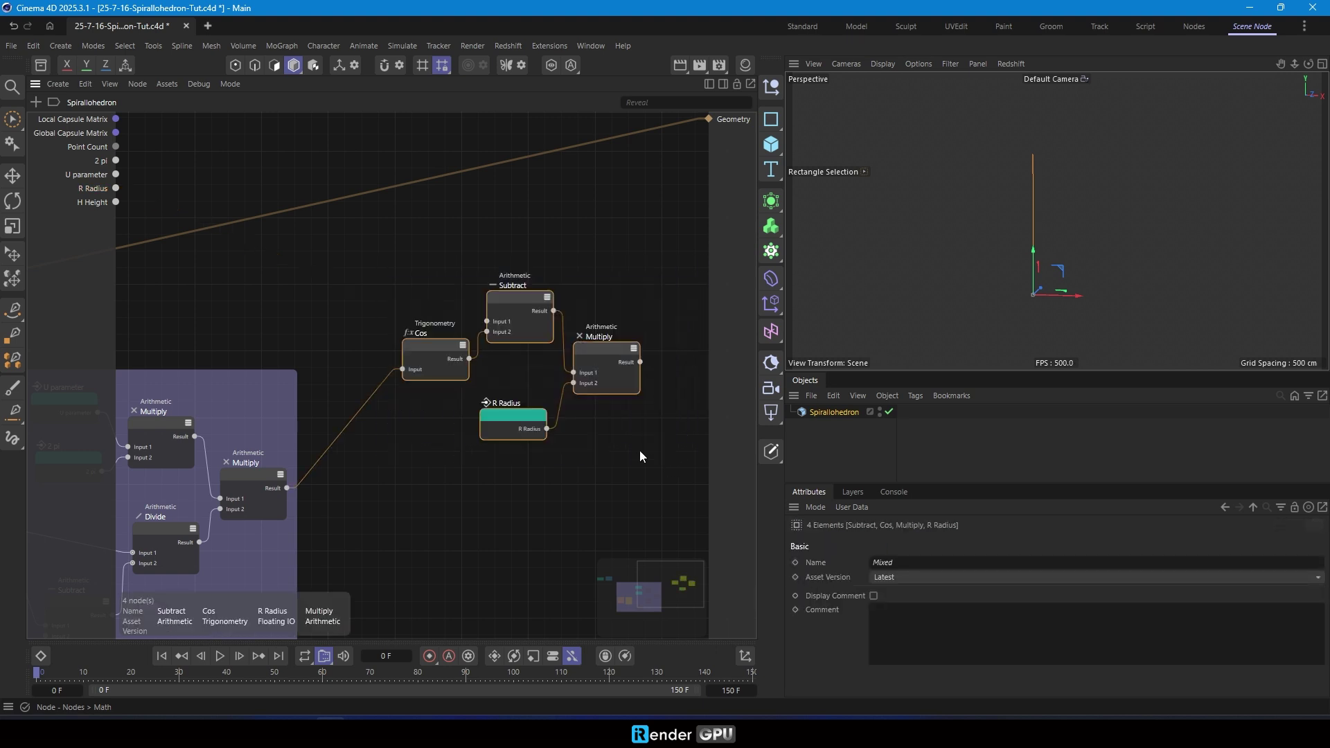
key(alt+shift+g)
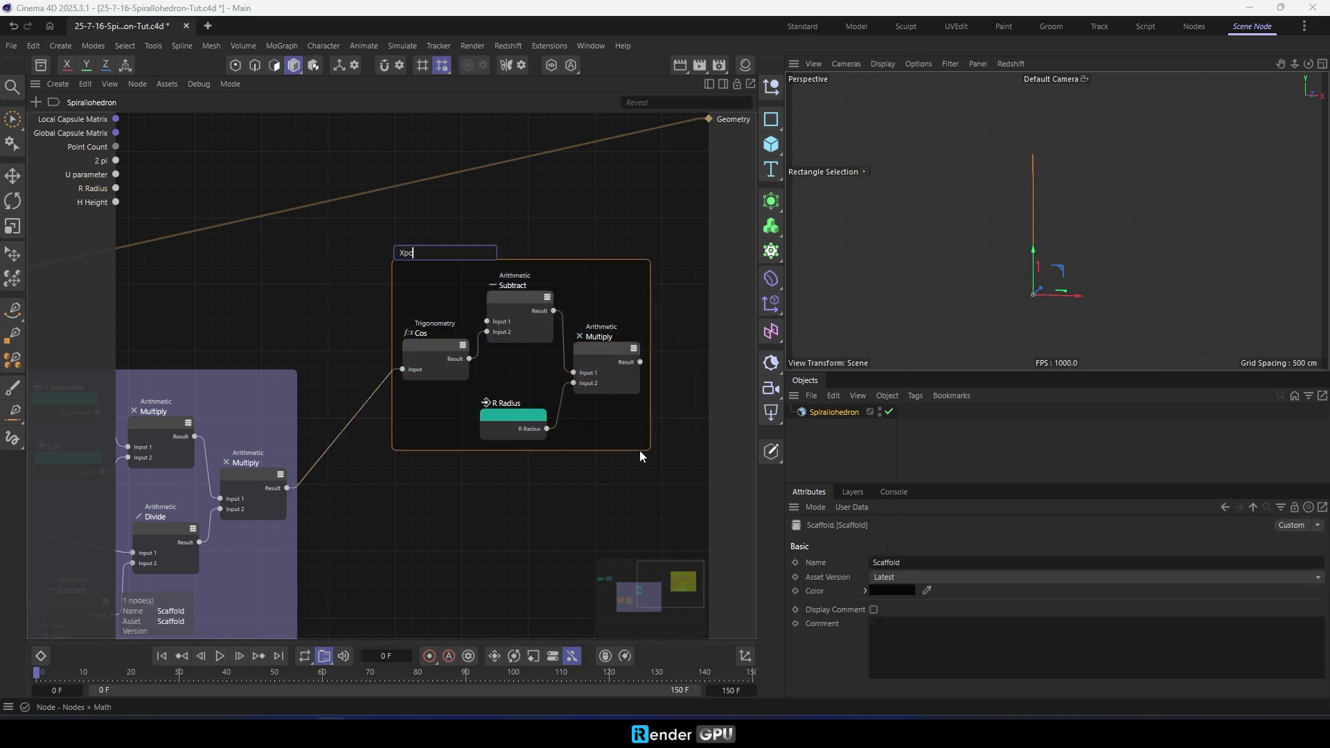
text(X pos)
key(Return)
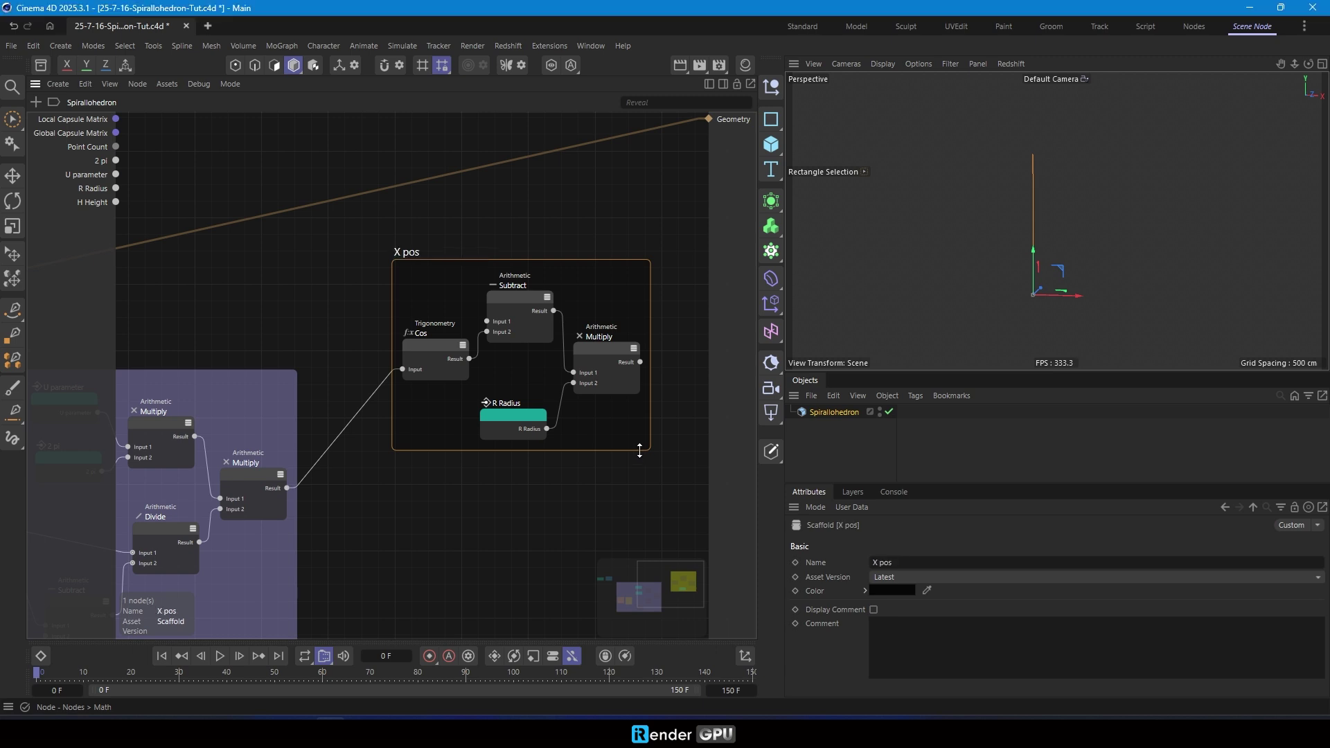
Colour the X pos scaffold red and move it slightly up and to the left.
right_click(439, 301)
mouse_move(485, 537)
click(638, 533)
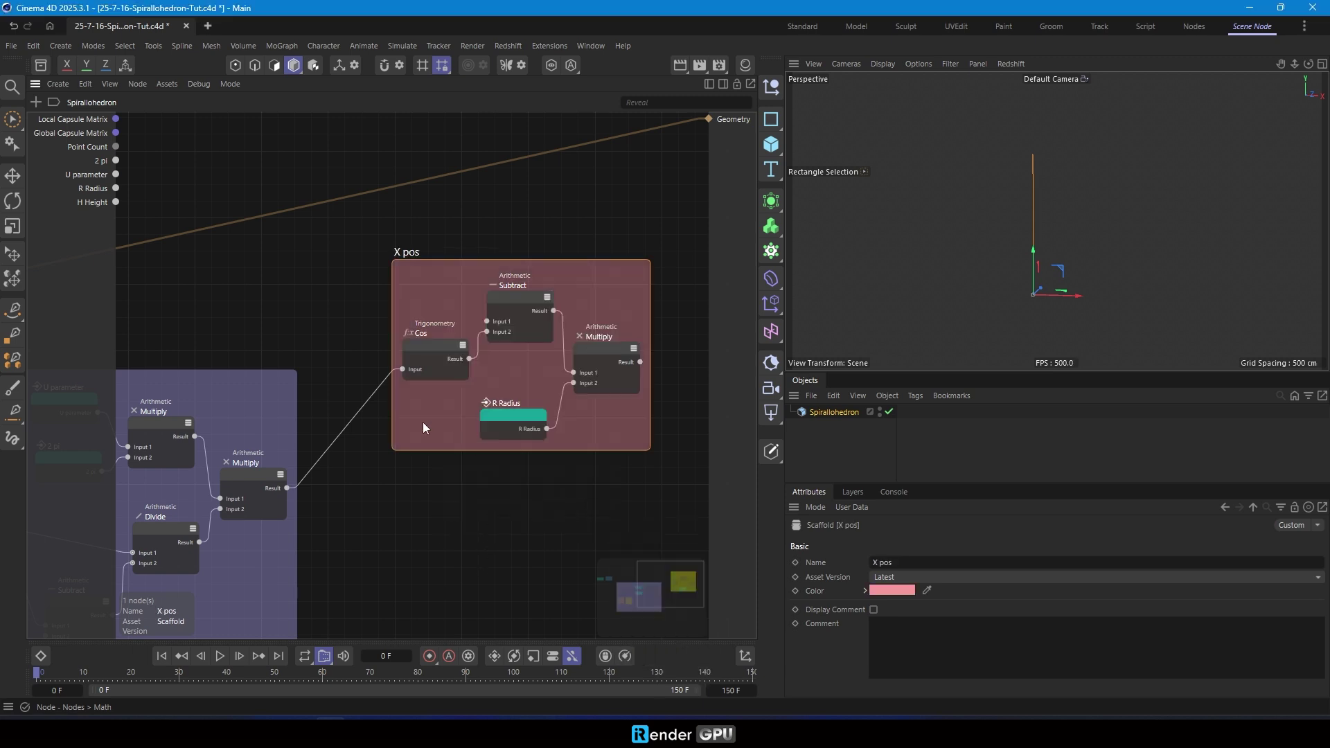
drag(422, 422, 395, 401)
click(430, 486)
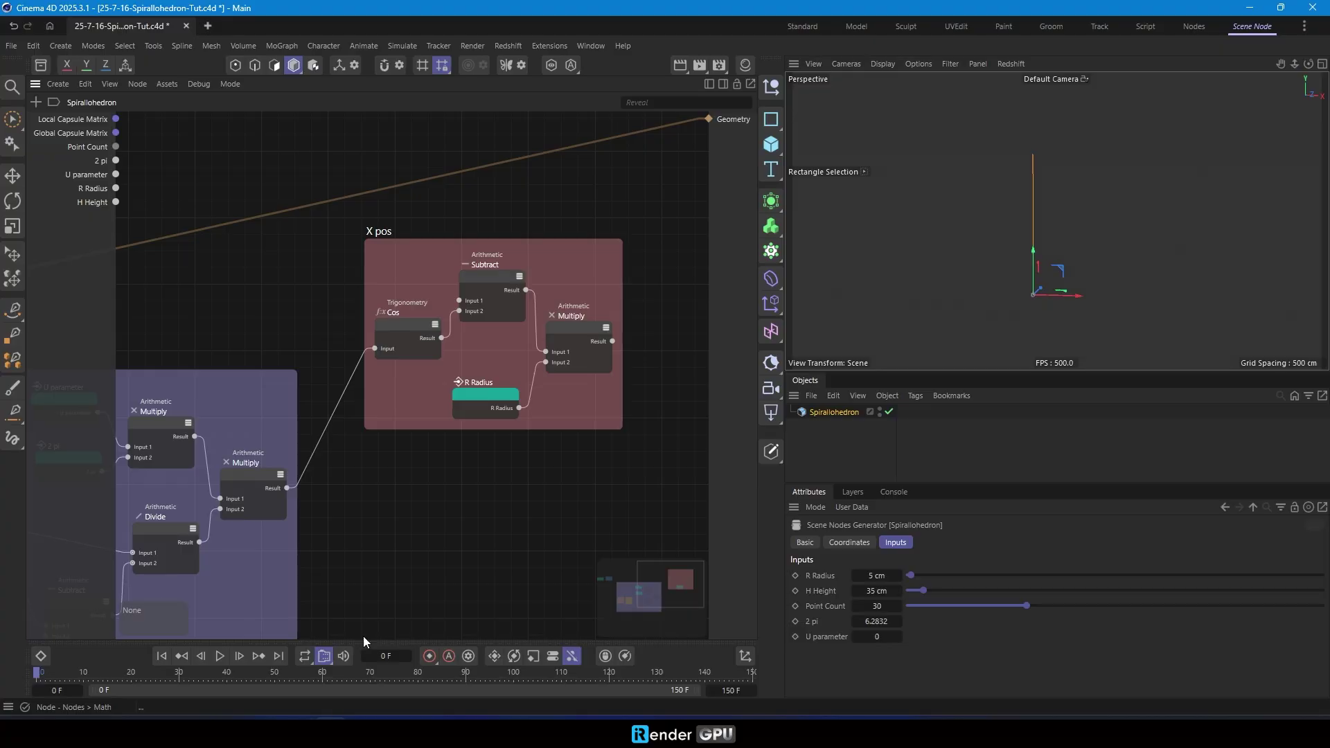
Duplicate the Multiply node below the X pos scaffold and connect an H Height input node to the copy's Input 1.
middle_drag(363, 635, 327, 552)
scroll(395, 368, up, 3)
scroll(537, 255, down, 3)
ctrl+drag(563, 229, 432, 373)
scroll(388, 392, up, 2)
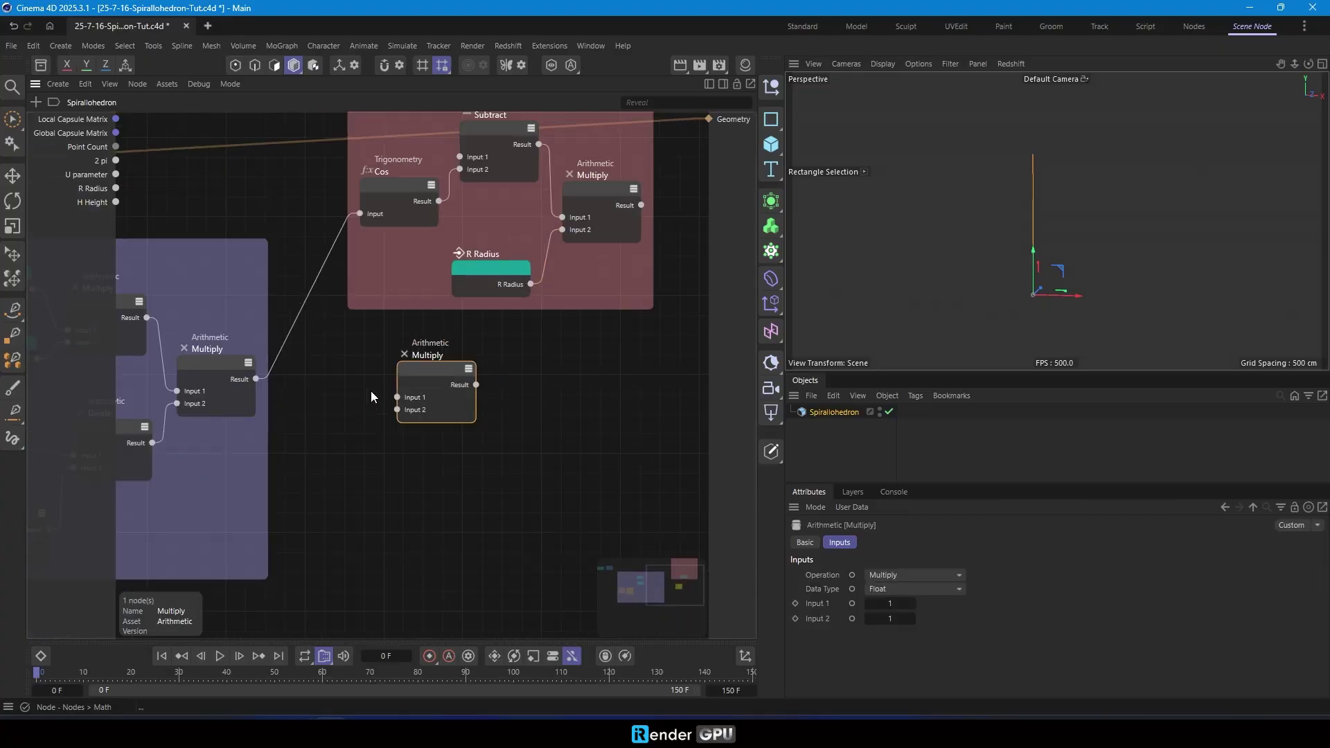
drag(116, 205, 459, 367)
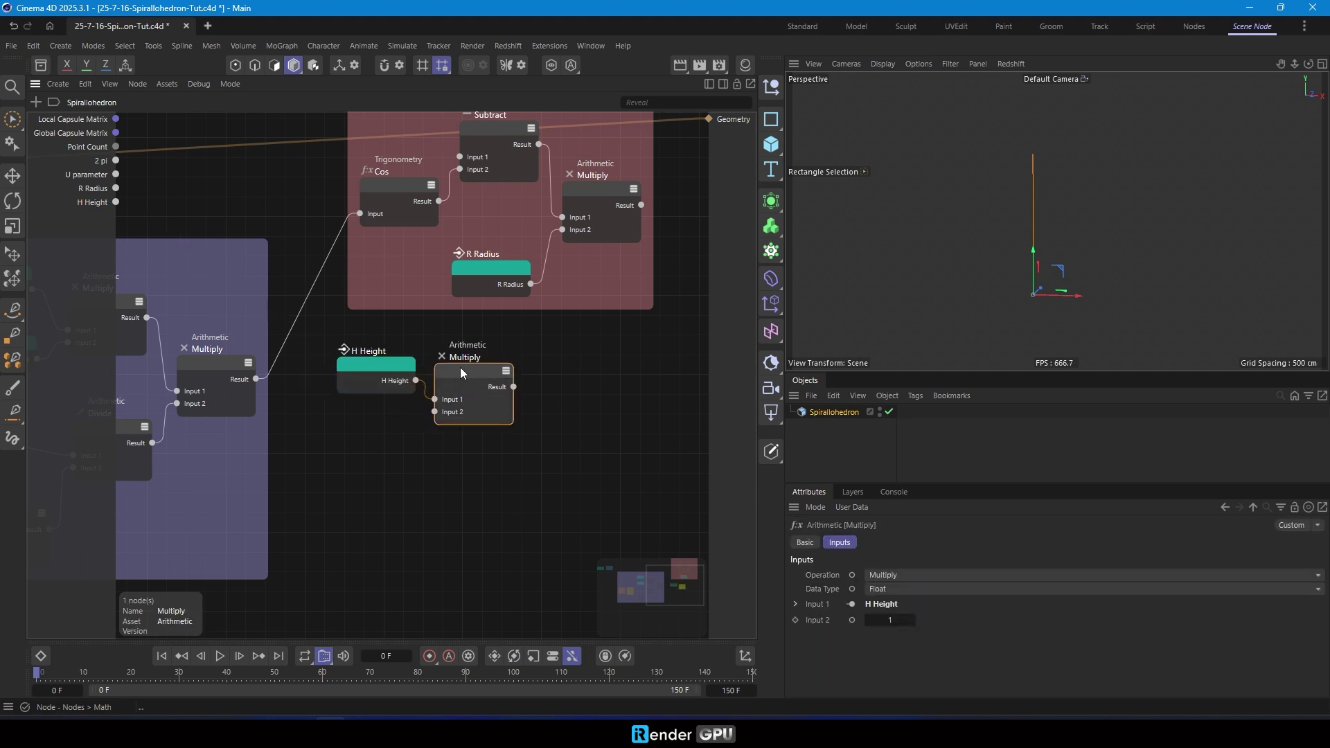
Connect the theta result to the height Multiply's Input 2, and duplicate it as a Divide node dividing that product by 2 pi.
drag(256, 378, 434, 412)
middle_drag(483, 375, 511, 372)
ctrl+drag(425, 349, 433, 442)
click(909, 576)
click(910, 636)
Group the H Height, Multiply, 2 pi and Divide nodes in a scaffold named Y pos.
drag(283, 320, 612, 506)
key(alt+s)
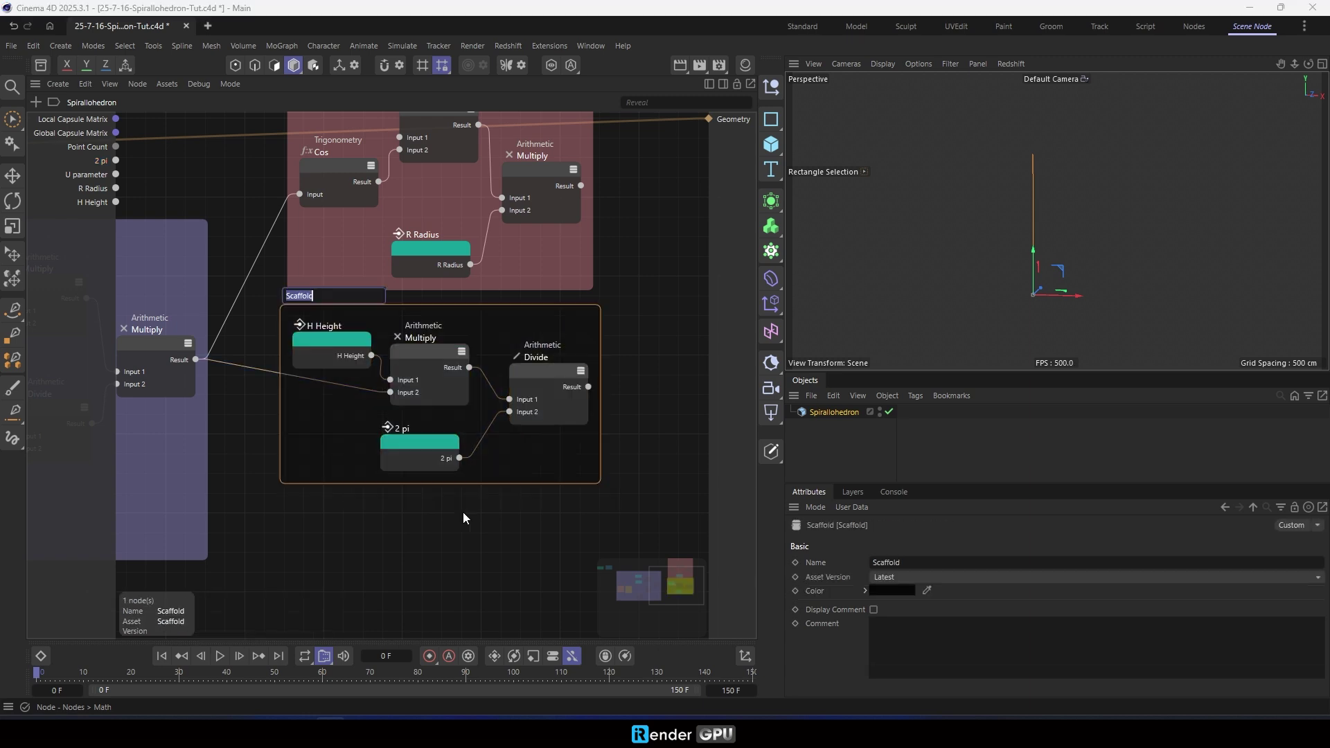
text(Y pos)
key(Return)
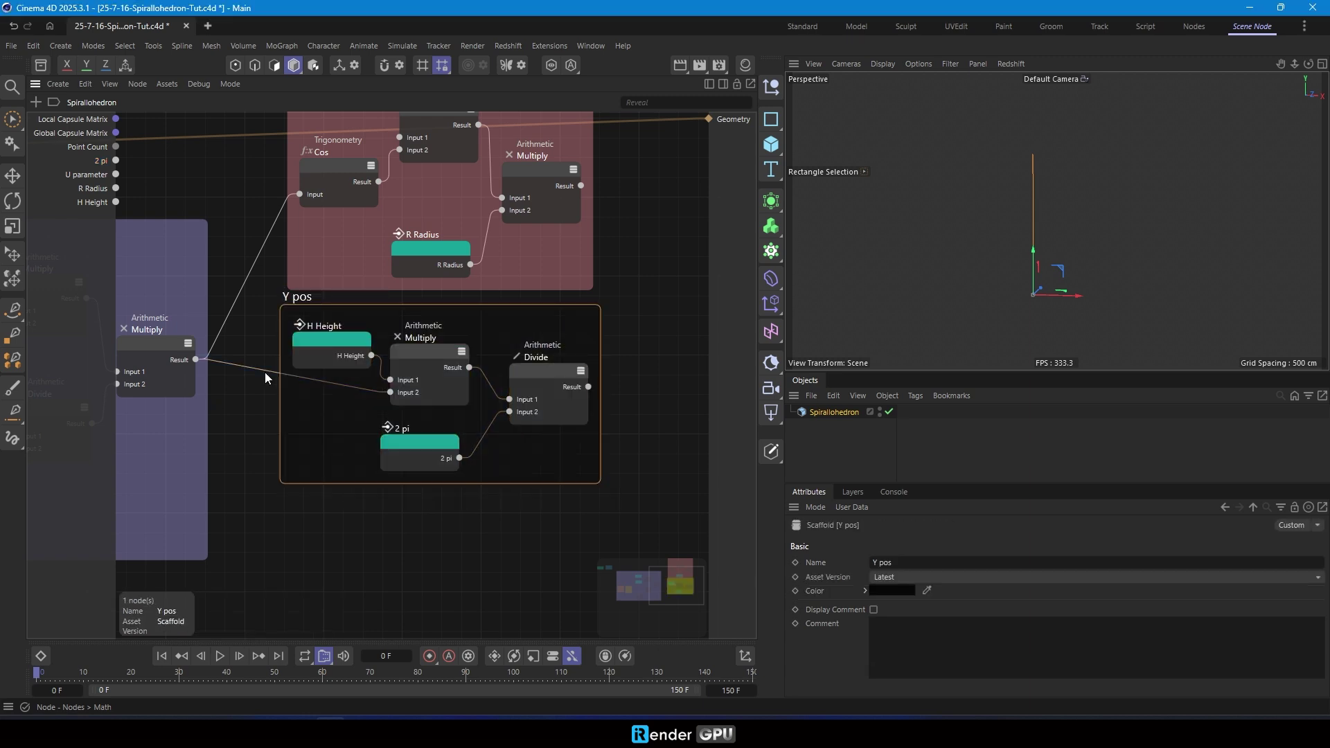
Colour the Y pos scaffold green.
right_click(513, 471)
mouse_move(662, 696)
click(719, 611)
click(469, 549)
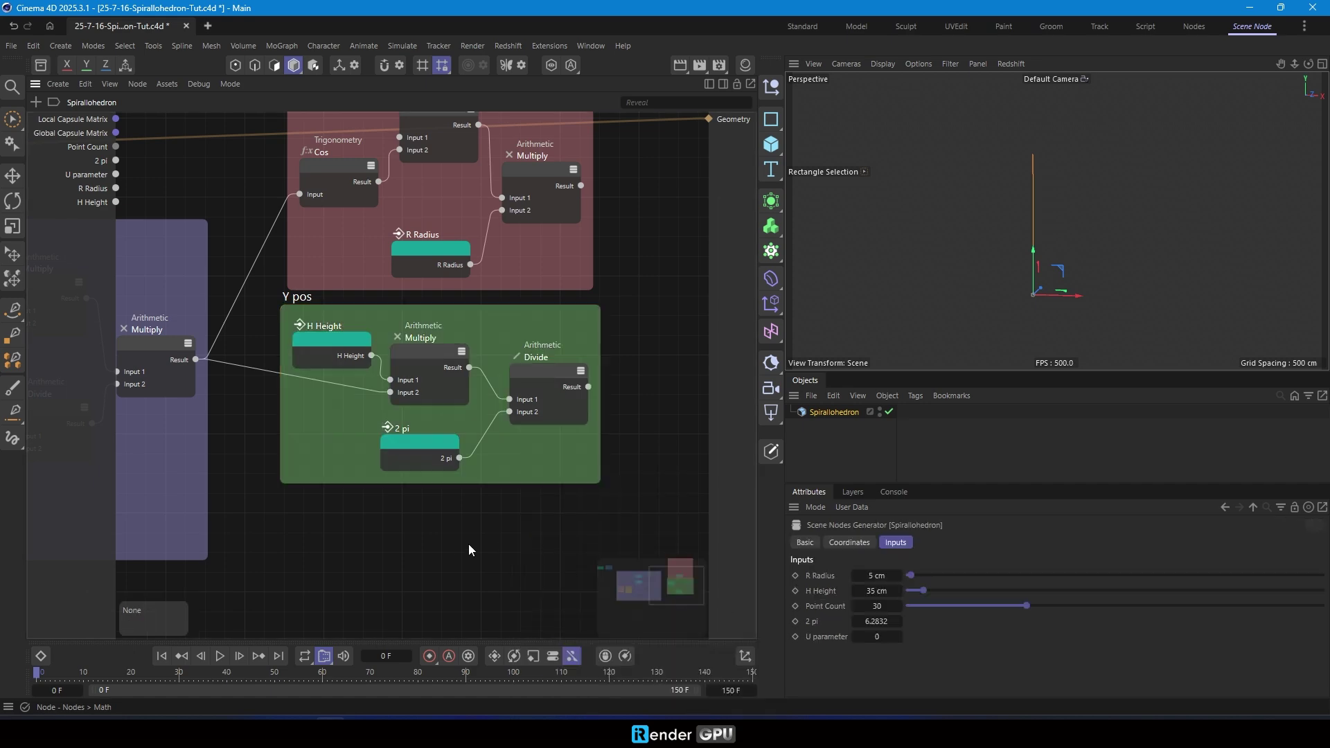
Check the paper's y0 equation in the browser, duplicate Cos below Y pos as a Sin node and connect the theta result to its Input.
middle_drag(468, 550, 453, 502)
click(239, 732)
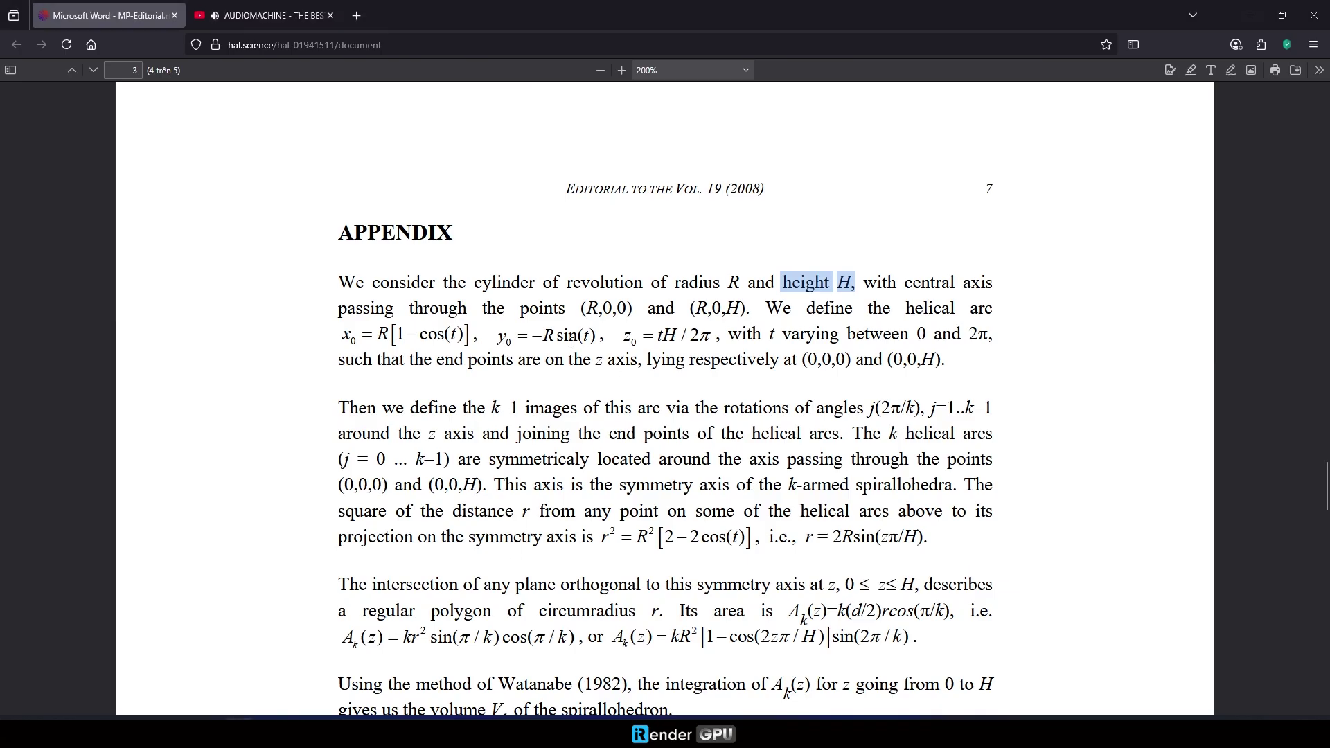
drag(536, 333, 575, 340)
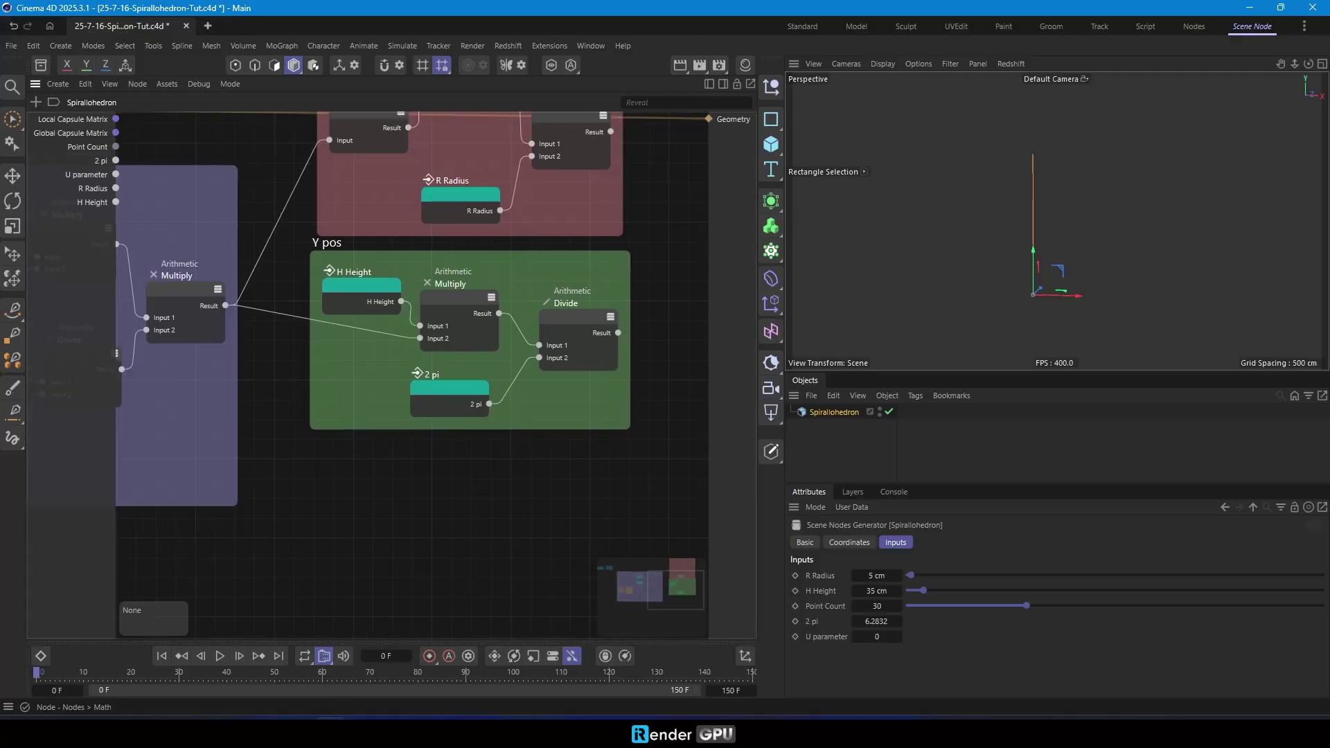
scroll(397, 275, down, 2)
click(384, 165)
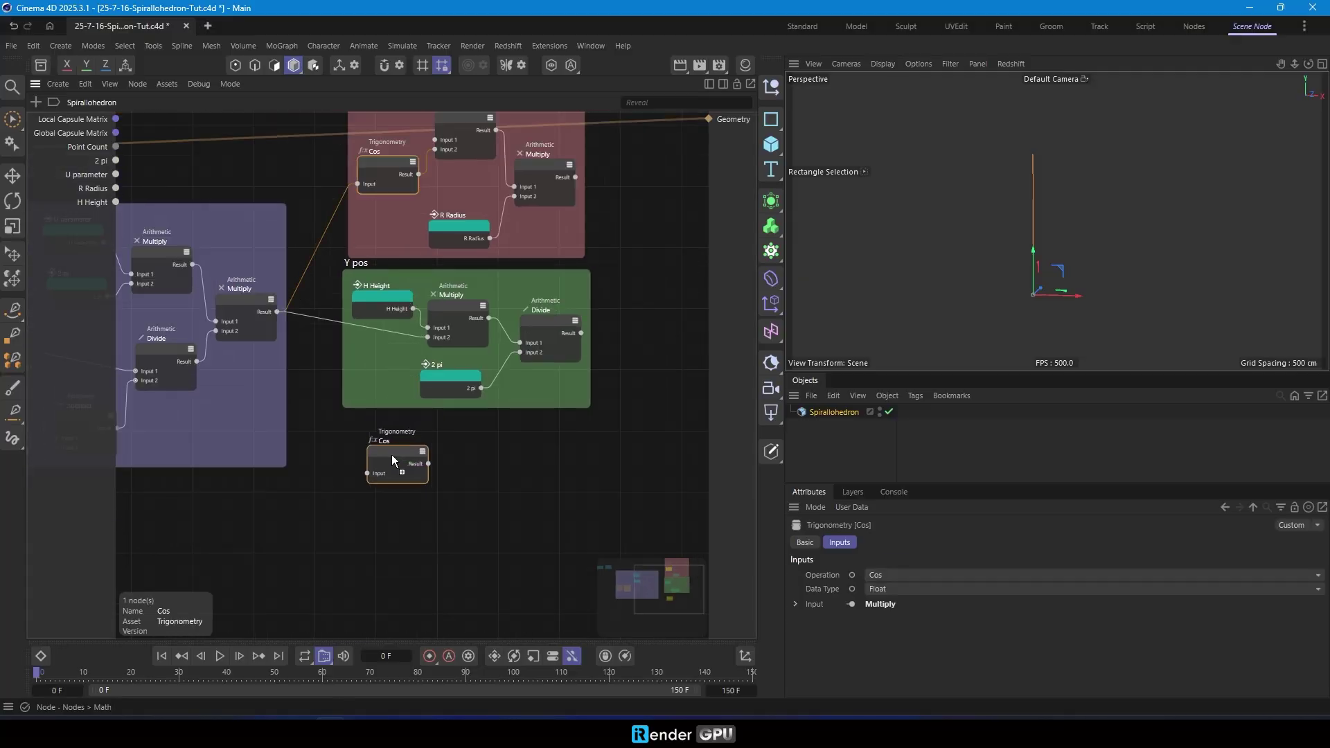
click(945, 574)
click(945, 435)
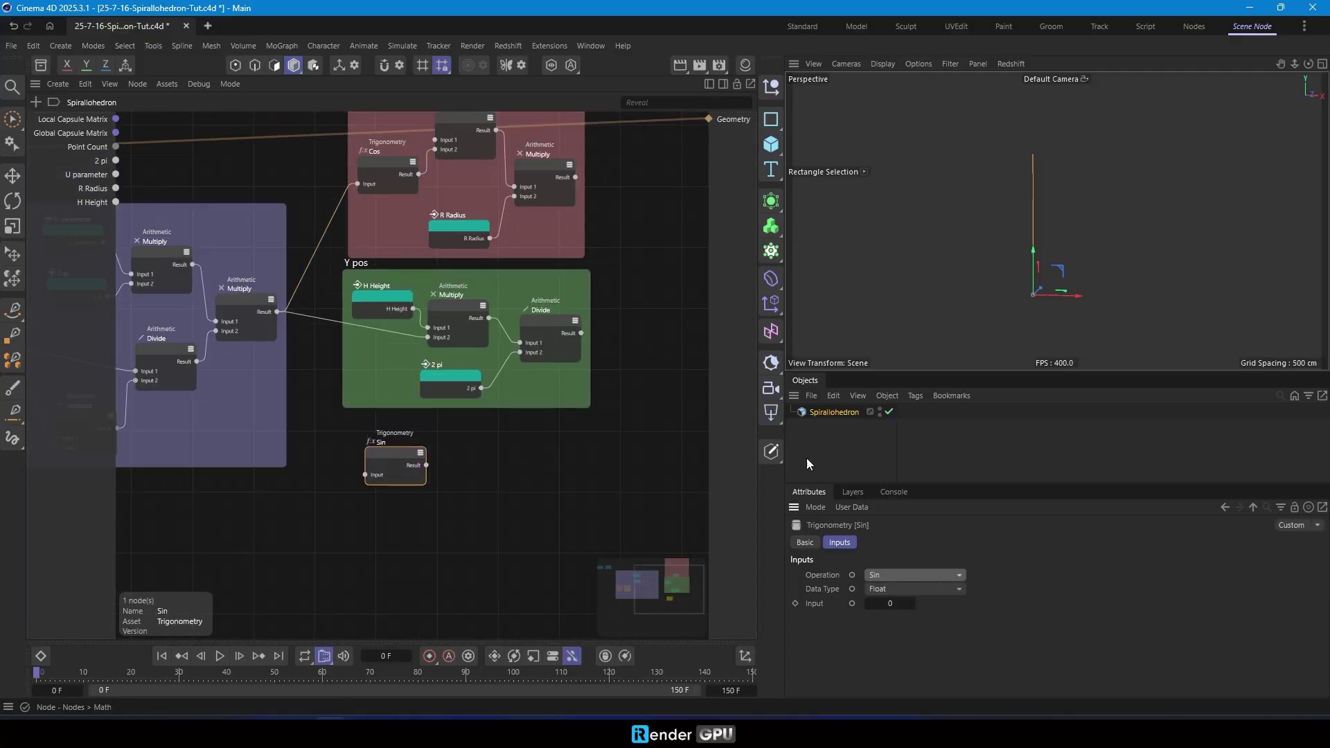
drag(278, 312, 398, 462)
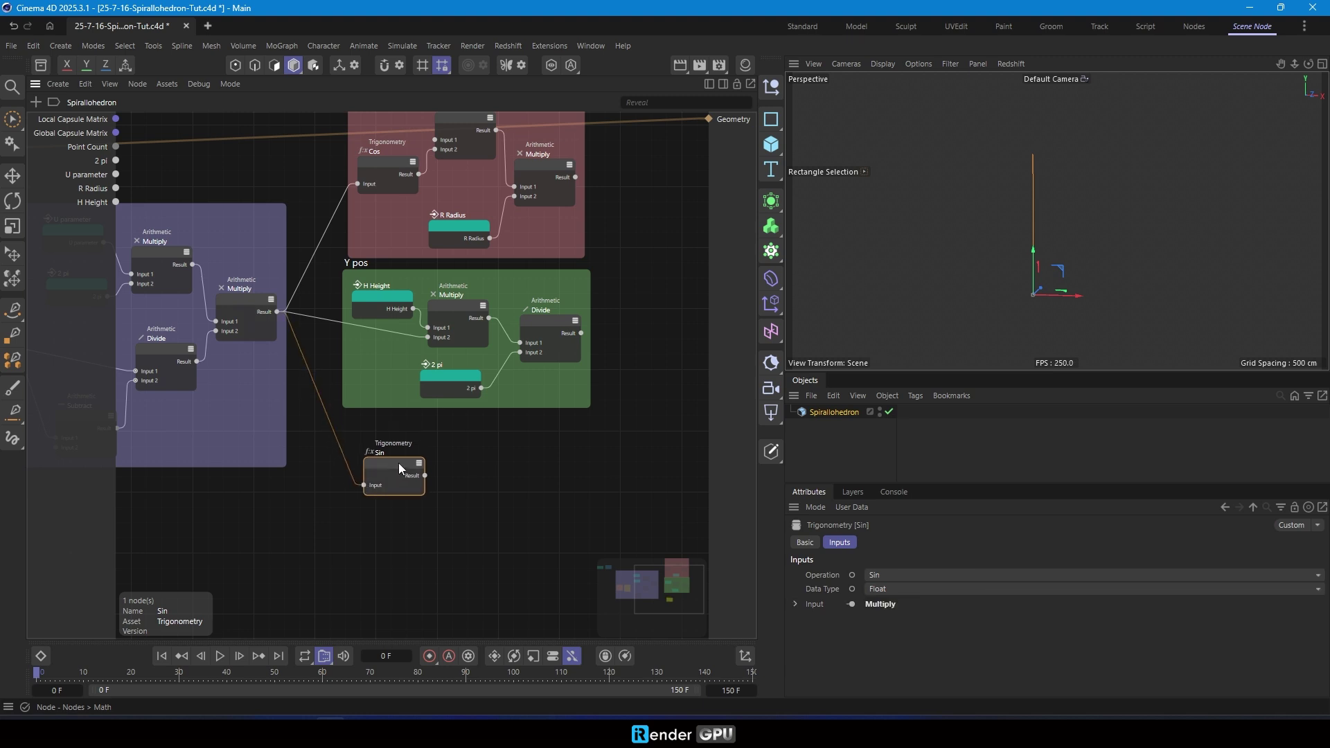
Add a Multiply node combining the Sin result with an R Radius input, and feed its result into Input 1 of a second Multiply.
ctrl+drag(448, 307, 463, 480)
drag(424, 476, 442, 501)
drag(116, 188, 392, 525)
scroll(402, 492, up, 3)
ctrl+drag(415, 457, 576, 455)
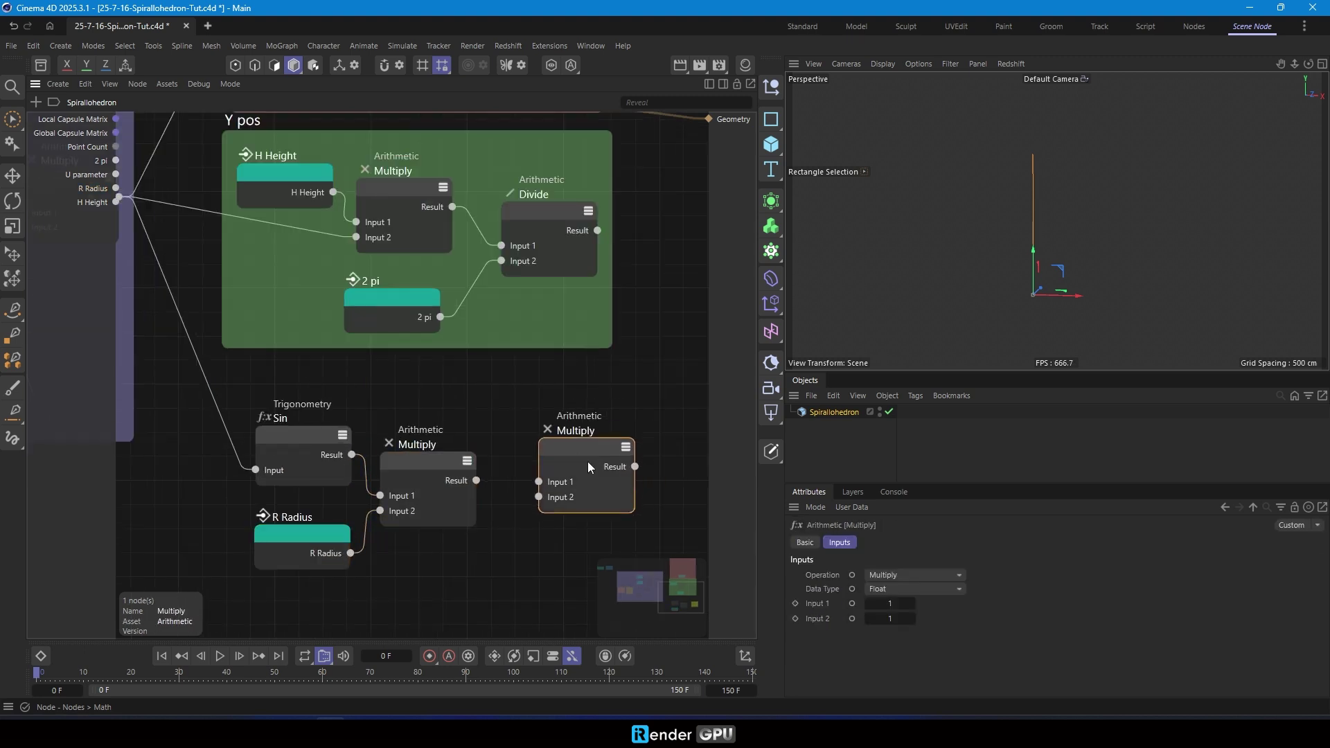
drag(477, 480, 529, 472)
Group the Sin, R Radius and two Multiply nodes in a scaffold named Z pos.
drag(223, 380, 612, 607)
key(alt+shift+g)
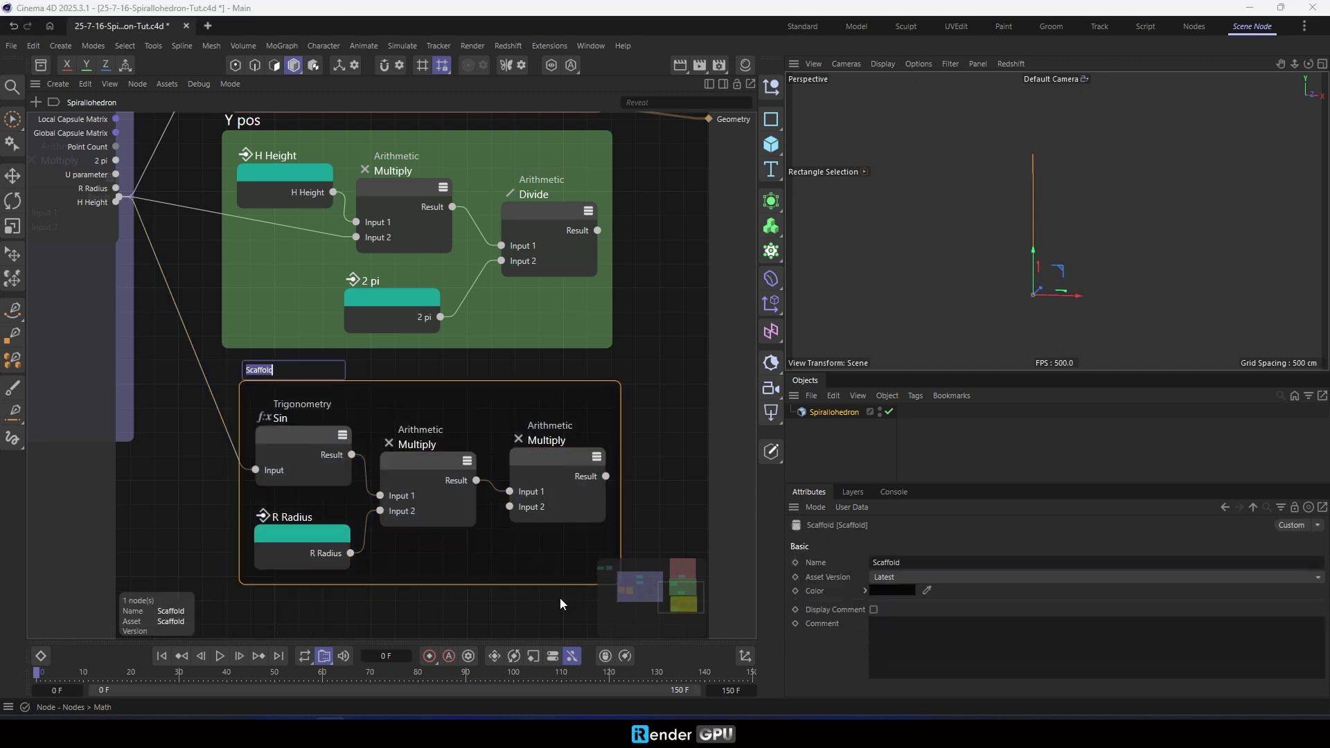
text(Z pos)
key(Return)
Colour the Z pos scaffold blue and nudge it slightly.
right_click(463, 566)
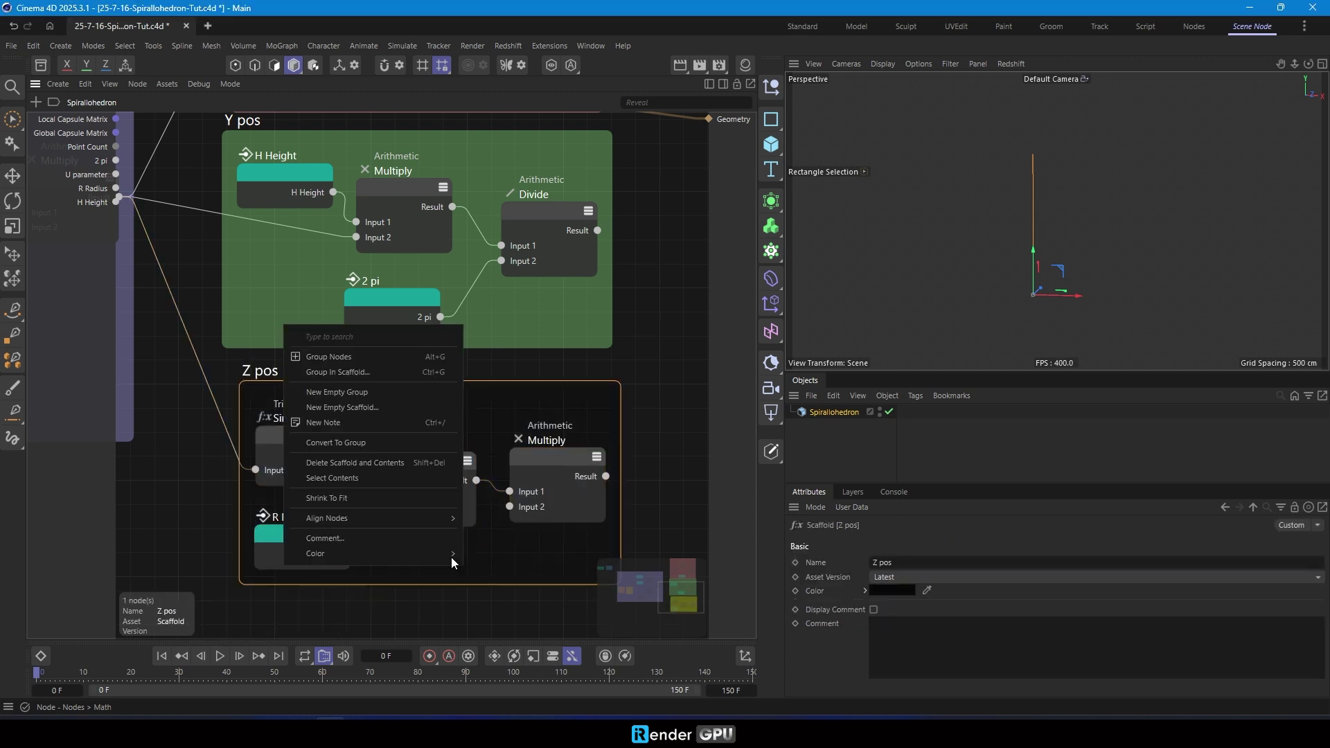
mouse_move(409, 554)
click(501, 615)
drag(459, 549, 452, 555)
Add a Compose Vector3D node and connect the X pos, Y pos and Z pos results to its X, Y and Z inputs.
scroll(356, 421, down, 4)
scroll(509, 353, up, 1)
double_click(509, 357)
text(compose)
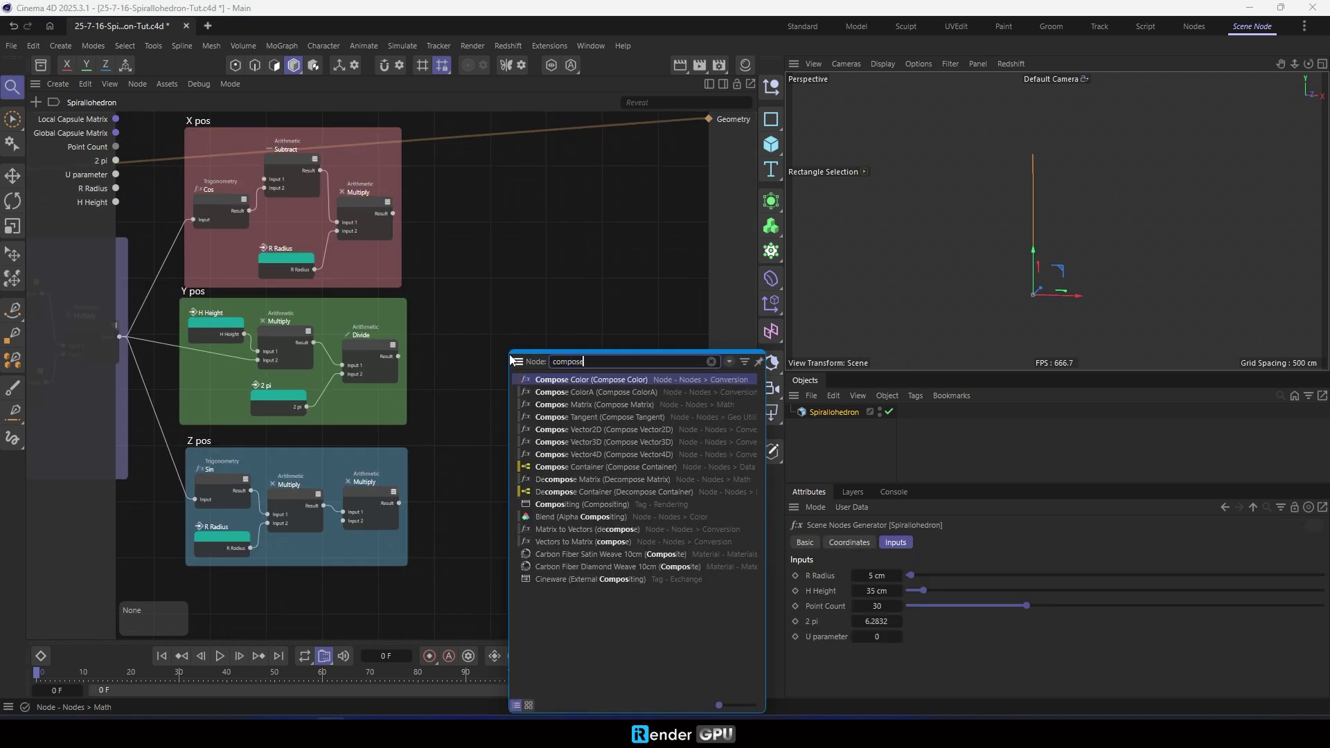
click(584, 443)
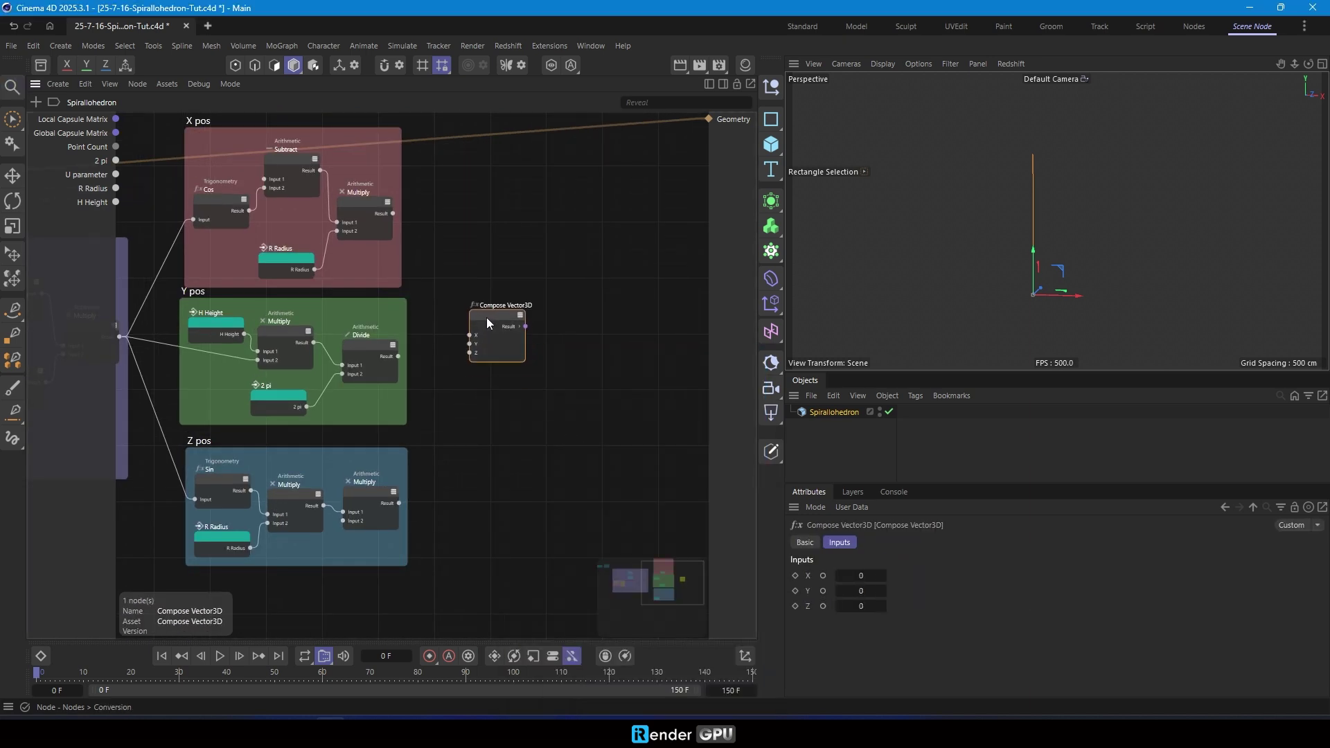
drag(398, 356, 463, 338)
drag(399, 503, 467, 339)
Add a Set Positions geometry property node, turn off its Array Mode and connect the Compose Vector3D result to Iteration.
click(585, 260)
middle_drag(578, 239, 493, 326)
double_click(493, 327)
text(set)
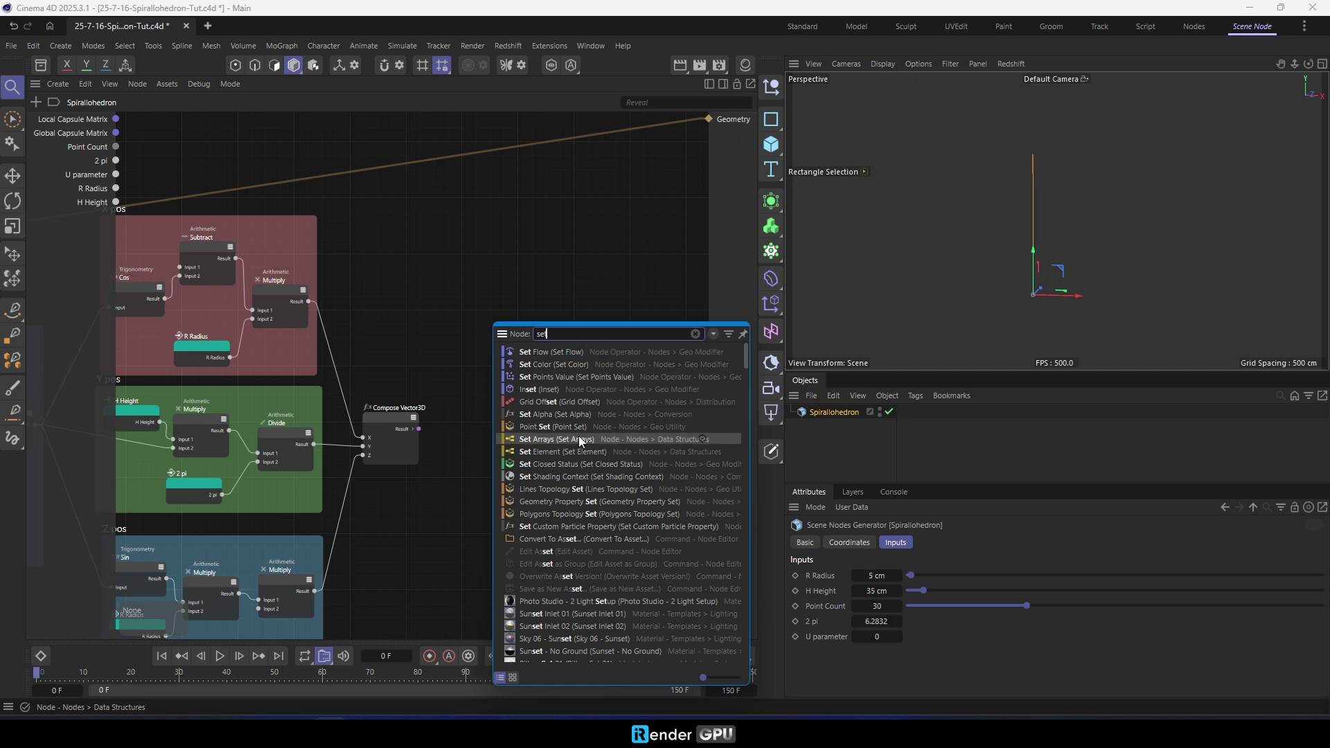
click(572, 497)
drag(487, 316, 491, 232)
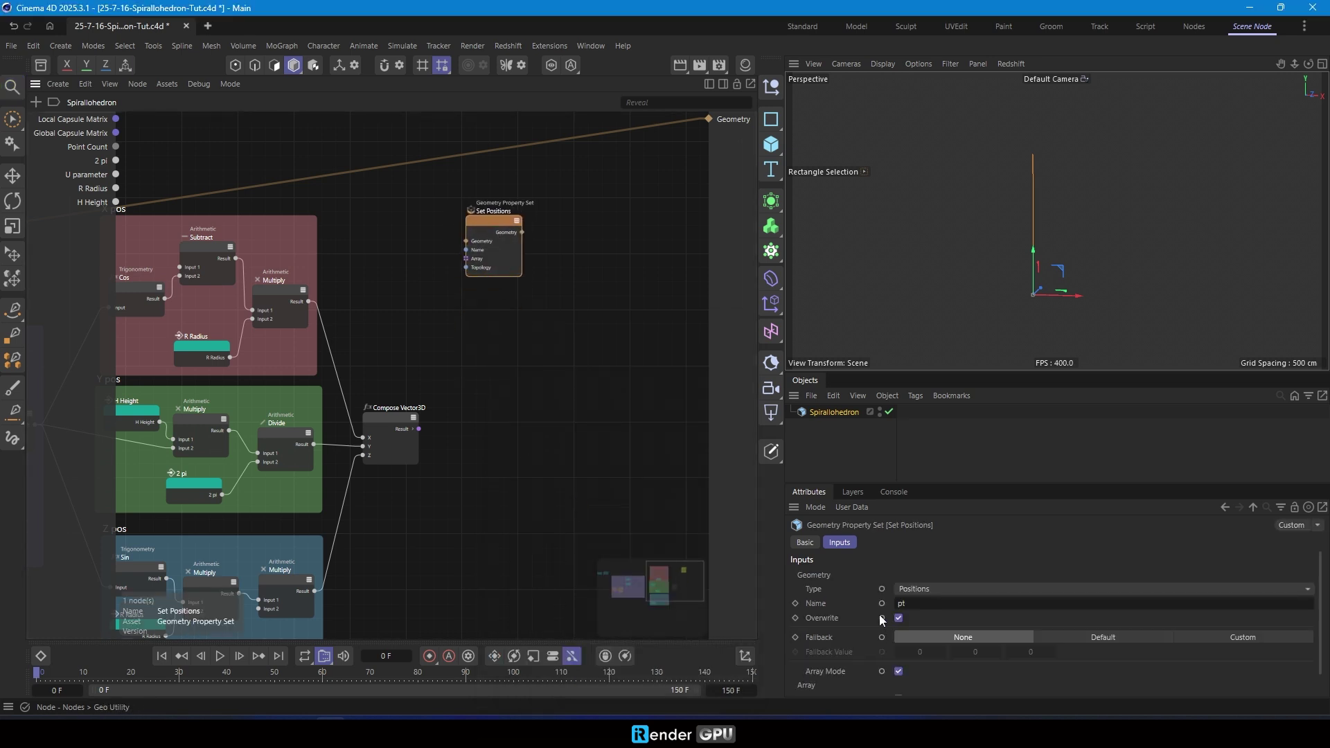
scroll(881, 618, down, 2)
click(899, 647)
click(567, 425)
drag(418, 429, 486, 210)
Add a wire rerouter on the line's geometry wire and route it through Set Positions to the Geometry output.
scroll(482, 244, down, 3)
scroll(440, 200, up, 4)
double_click(349, 183)
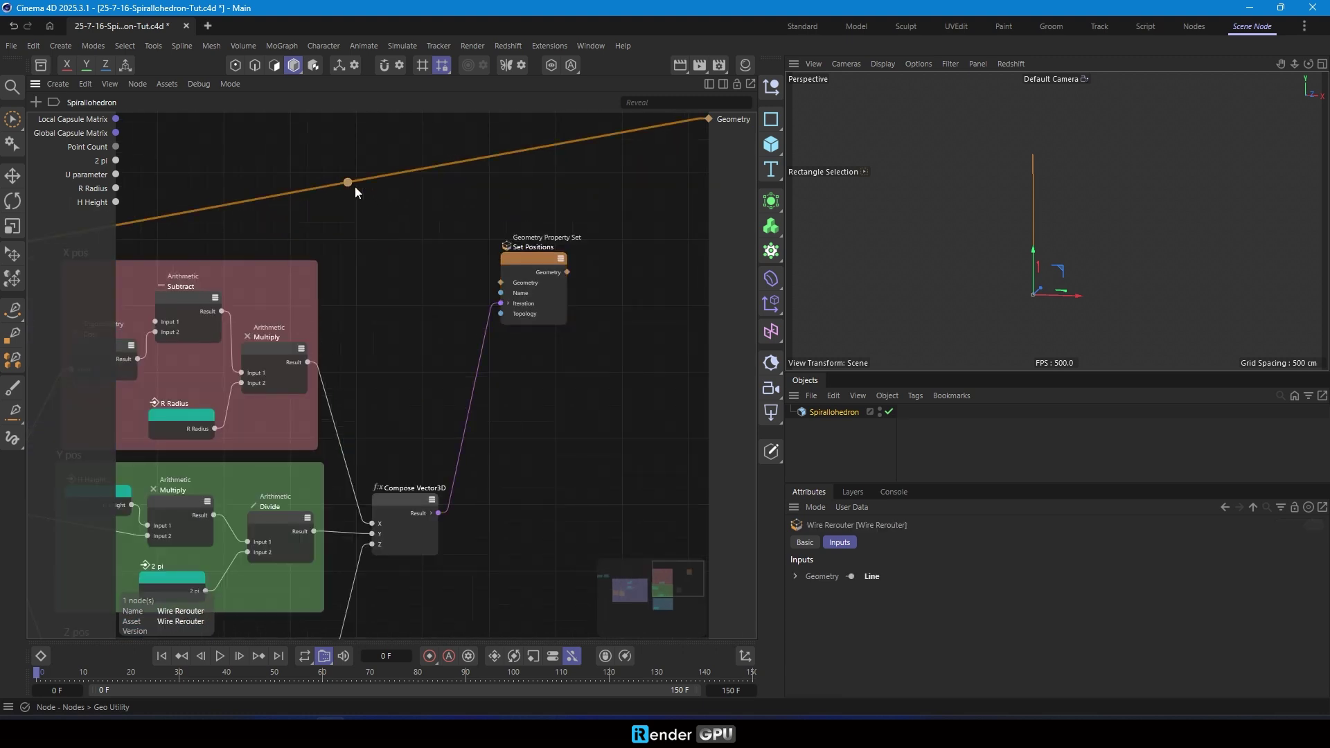
drag(349, 183, 707, 121)
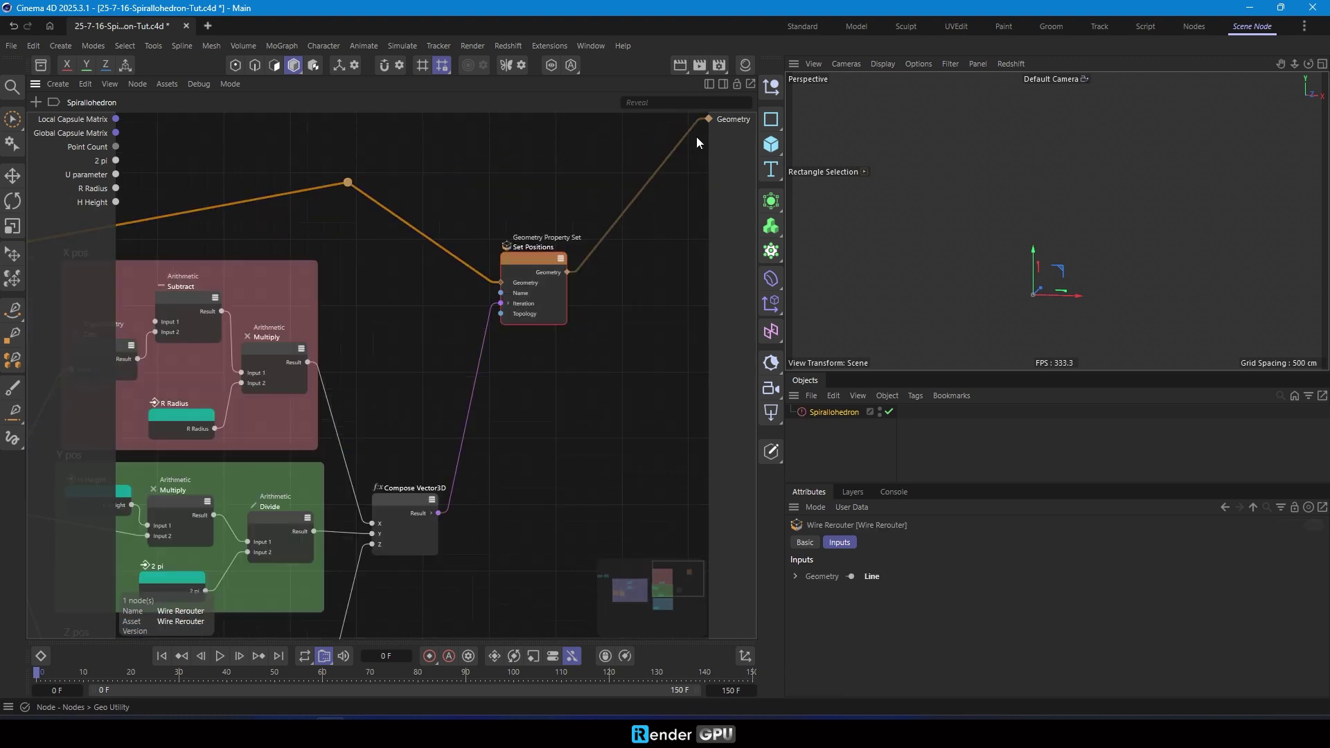
Set the Spirallohedron generator's U parameter to 1.
click(833, 411)
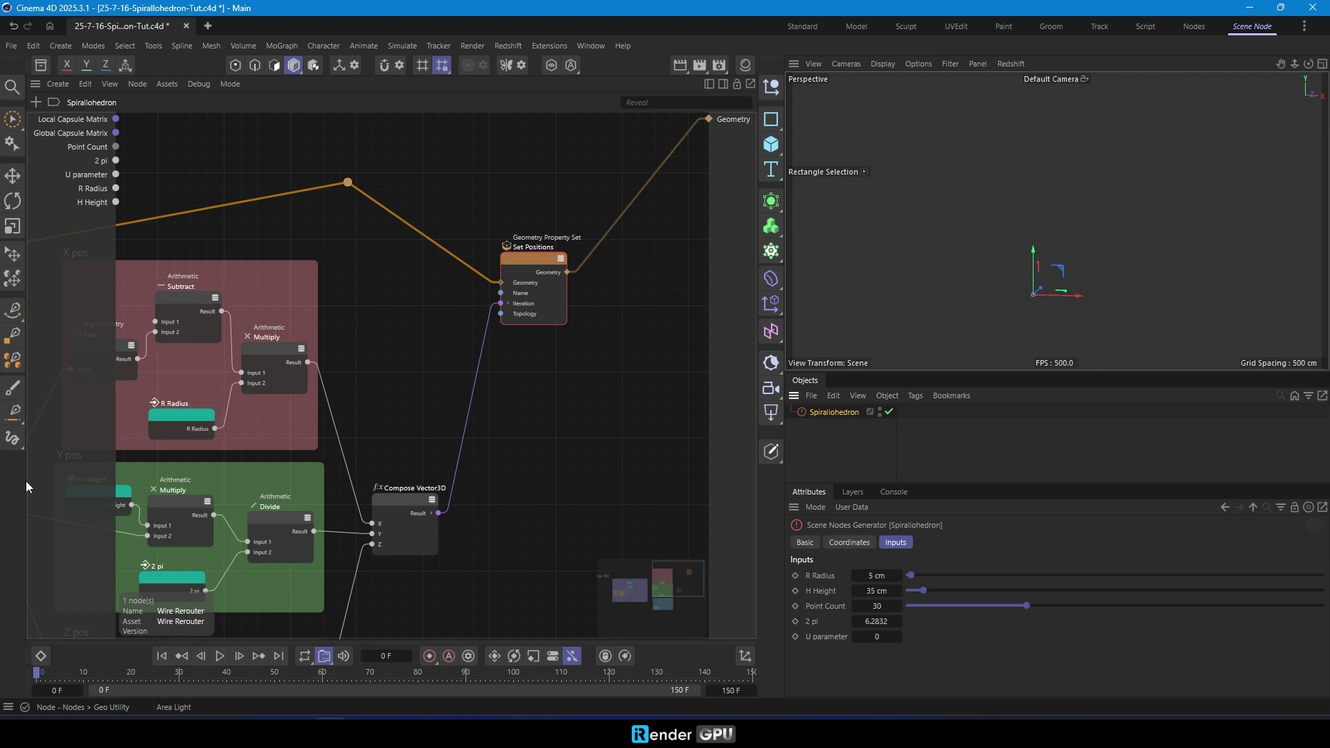
scroll(480, 228, up, 2)
click(480, 228)
click(839, 413)
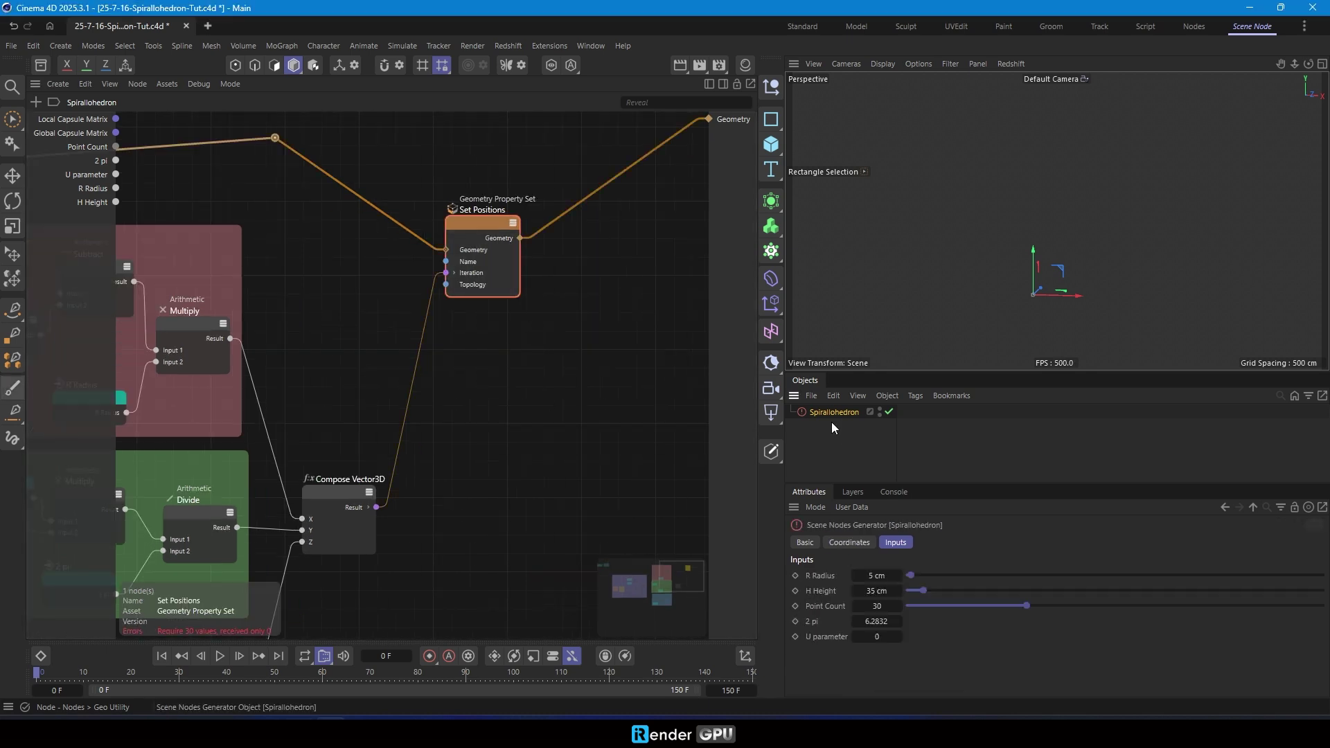
click(899, 634)
click(631, 459)
key(o)
scroll(1020, 236, down, 3)
alt+drag(1019, 237, 980, 299)
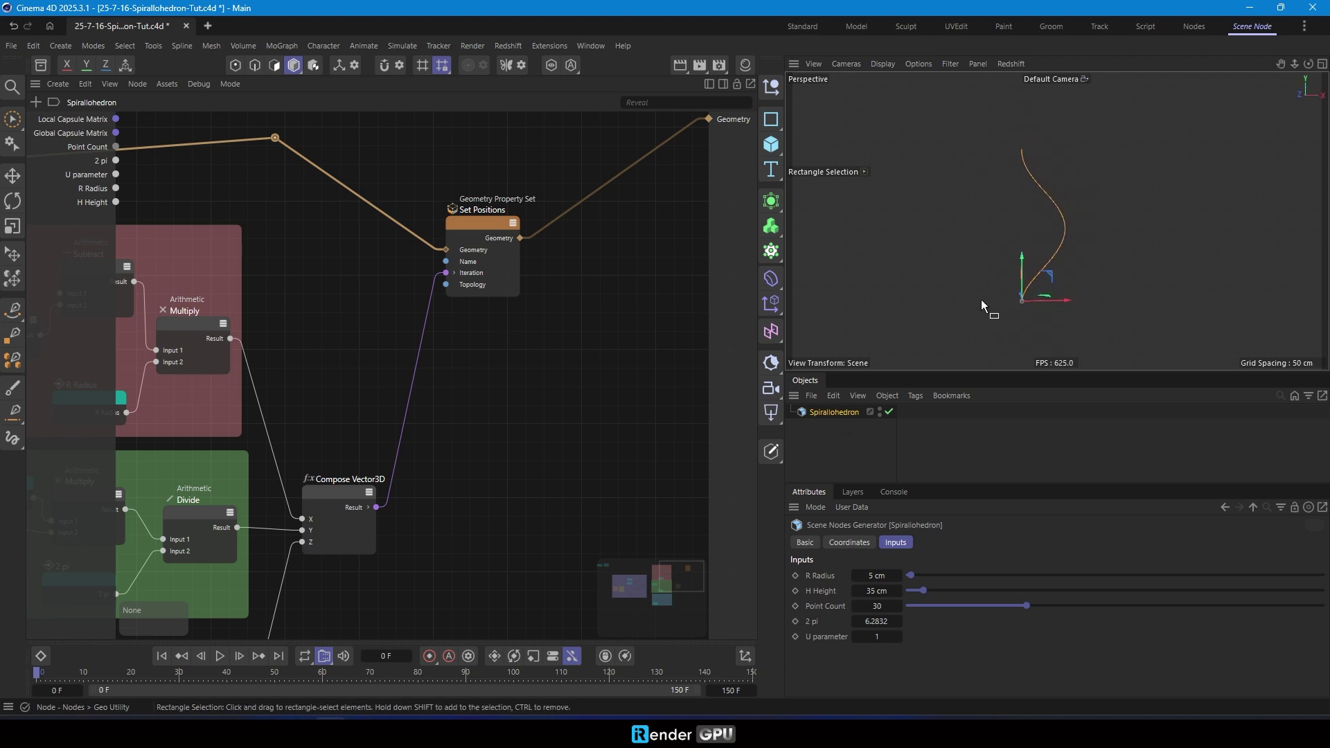
Try the spiral with an H Height of 50 cm and an R Radius of 7 cm.
double_click(877, 575)
text(10)
double_click(876, 591)
key(Return)
drag(920, 575, 913, 576)
Examine the spiral's outline from above in the Top view, returning to the Perspective view.
alt+drag(1006, 223, 1051, 246)
middle_click(1004, 230)
middle_click(1155, 116)
scroll(946, 152, up, 5)
scroll(883, 201, up, 4)
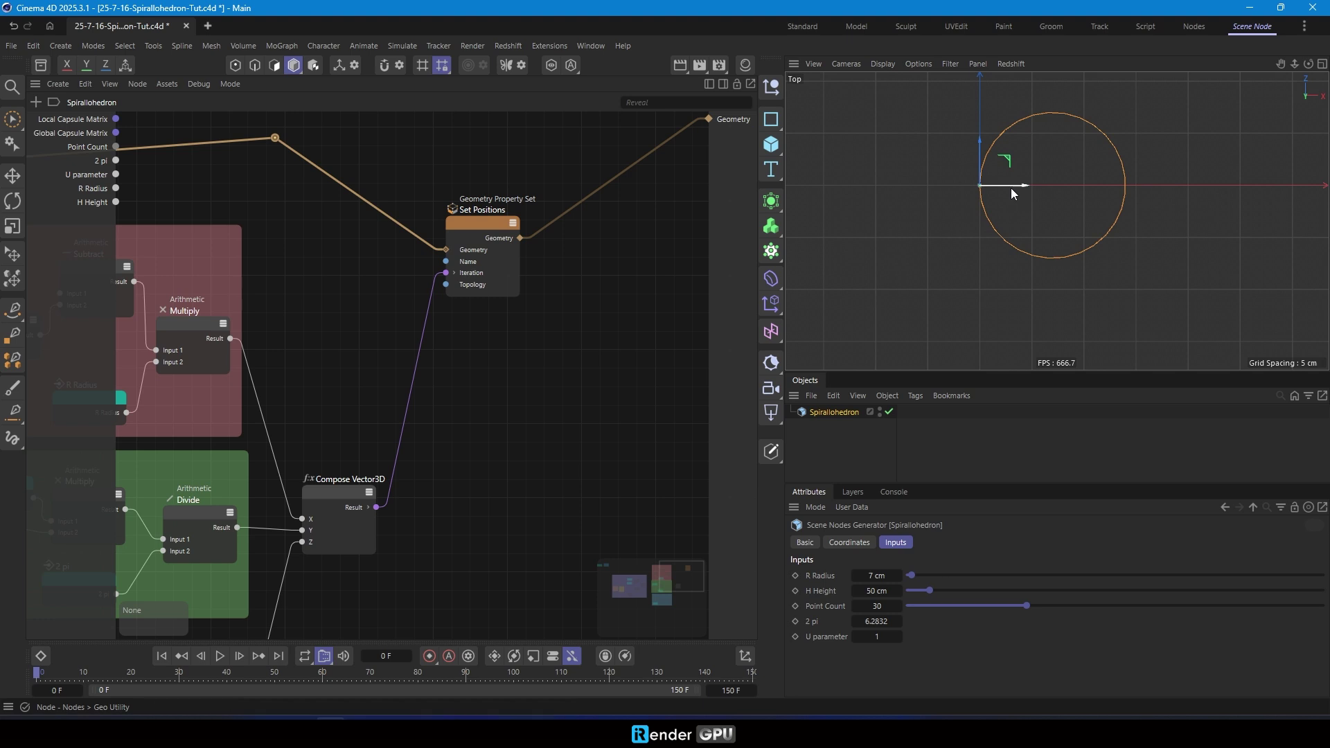
middle_click(956, 228)
middle_click(908, 121)
Try the spiral with an R Radius of 10 cm.
alt+drag(1121, 263, 997, 239)
double_click(882, 579)
text(10)
key(Return)
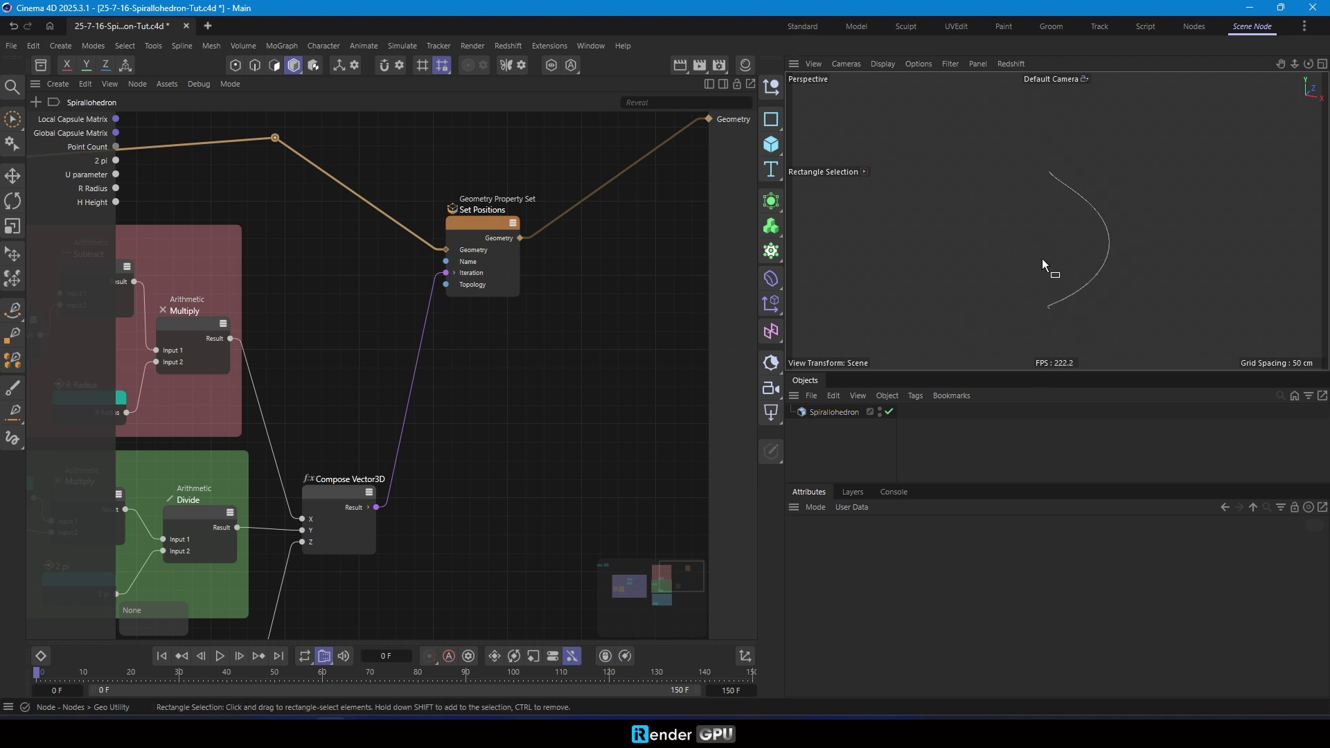
Test the spiral with a U parameter of 4 and a Point Count of 26.
double_click(878, 636)
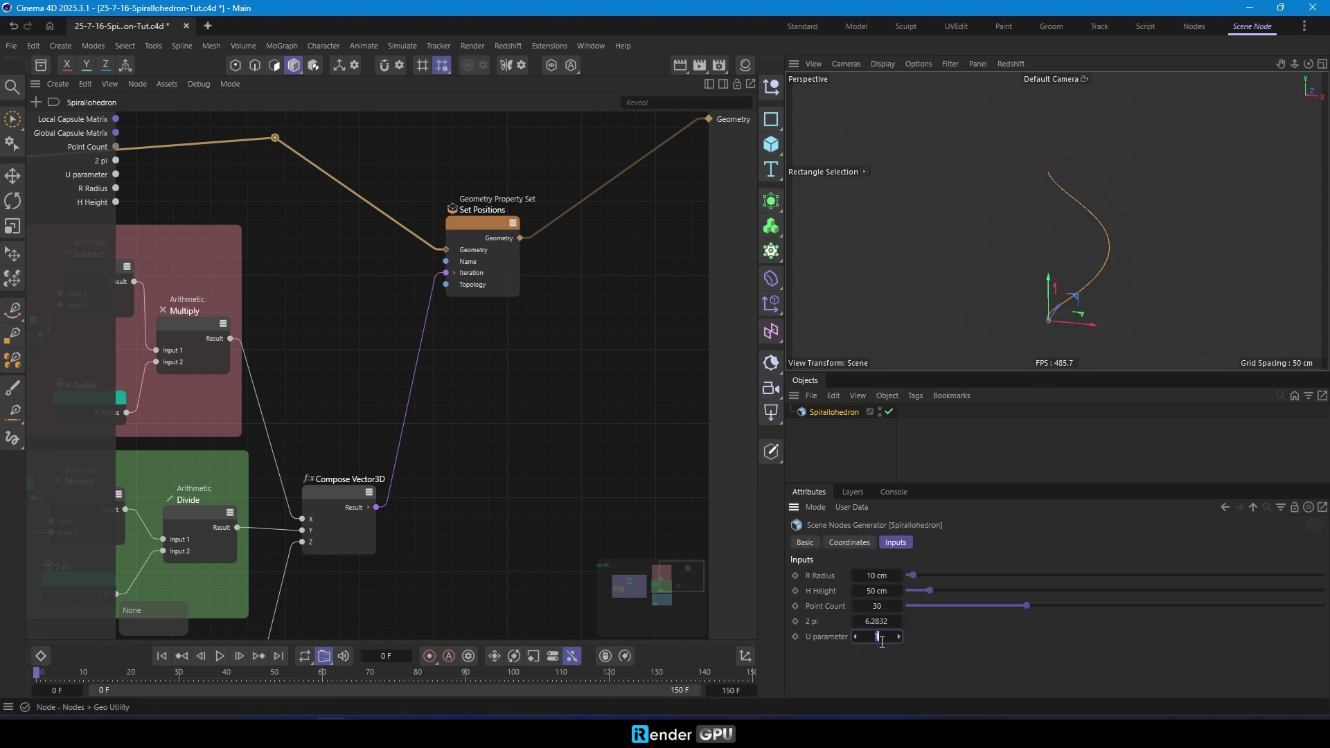
text(4)
key(Return)
drag(878, 636, 880, 637)
click(1025, 608)
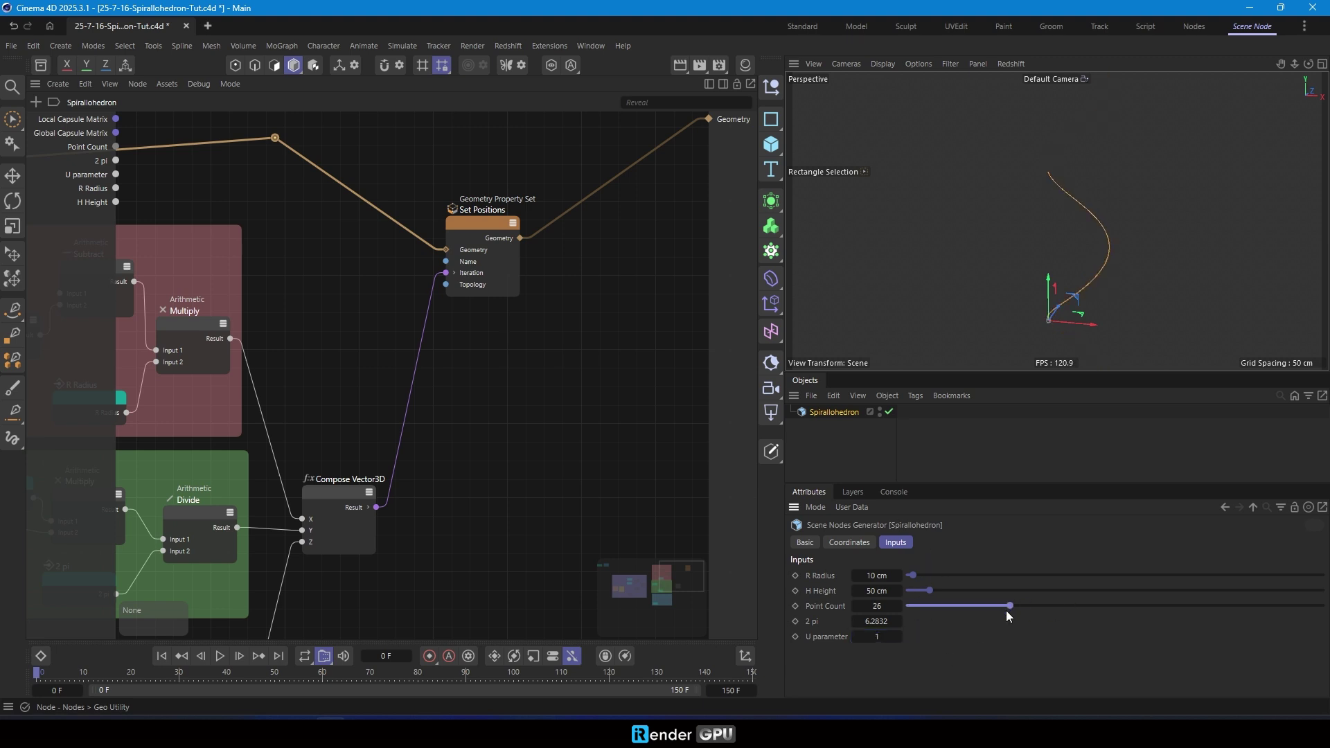
Set the Spirallohedron's R Radius to 5 cm and H Height to 35 cm.
click(884, 575)
click(881, 590)
text(35)
key(Return)
click(992, 317)
scroll(1091, 303, up, 7)
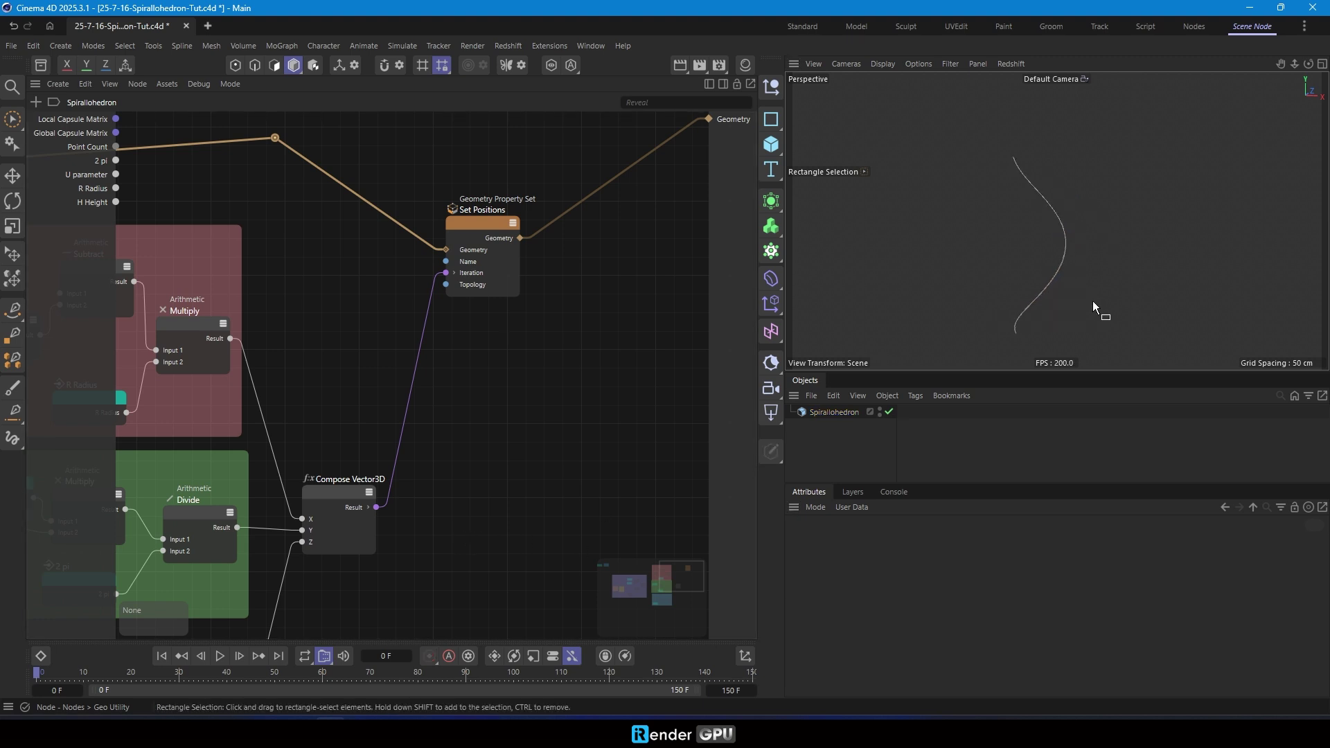
click(834, 413)
alt+drag(987, 238, 933, 248)
Tidy the node layout and group the whole spiral network in a scaffold named Base Spiral.
scroll(329, 457, down, 5)
alt+middle_drag(277, 470, 580, 423)
scroll(242, 312, up, 2)
mouse_move(199, 294)
mouse_down()
mouse_move(280, 304)
mouse_move(269, 262)
mouse_up()
scroll(377, 366, down, 3)
alt+middle_drag(377, 366, 304, 326)
drag(172, 229, 674, 514)
key(ctrl+alt+g)
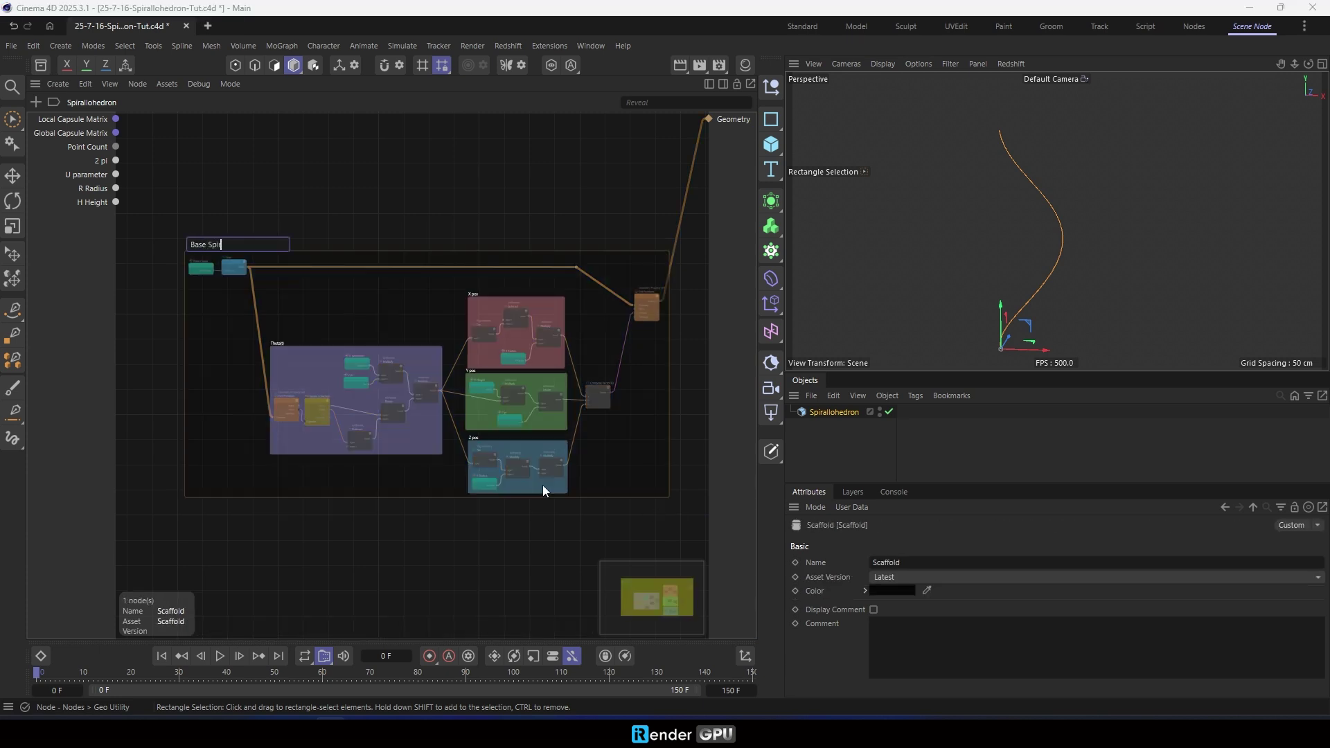
text(Base Spiral)
key(Return)
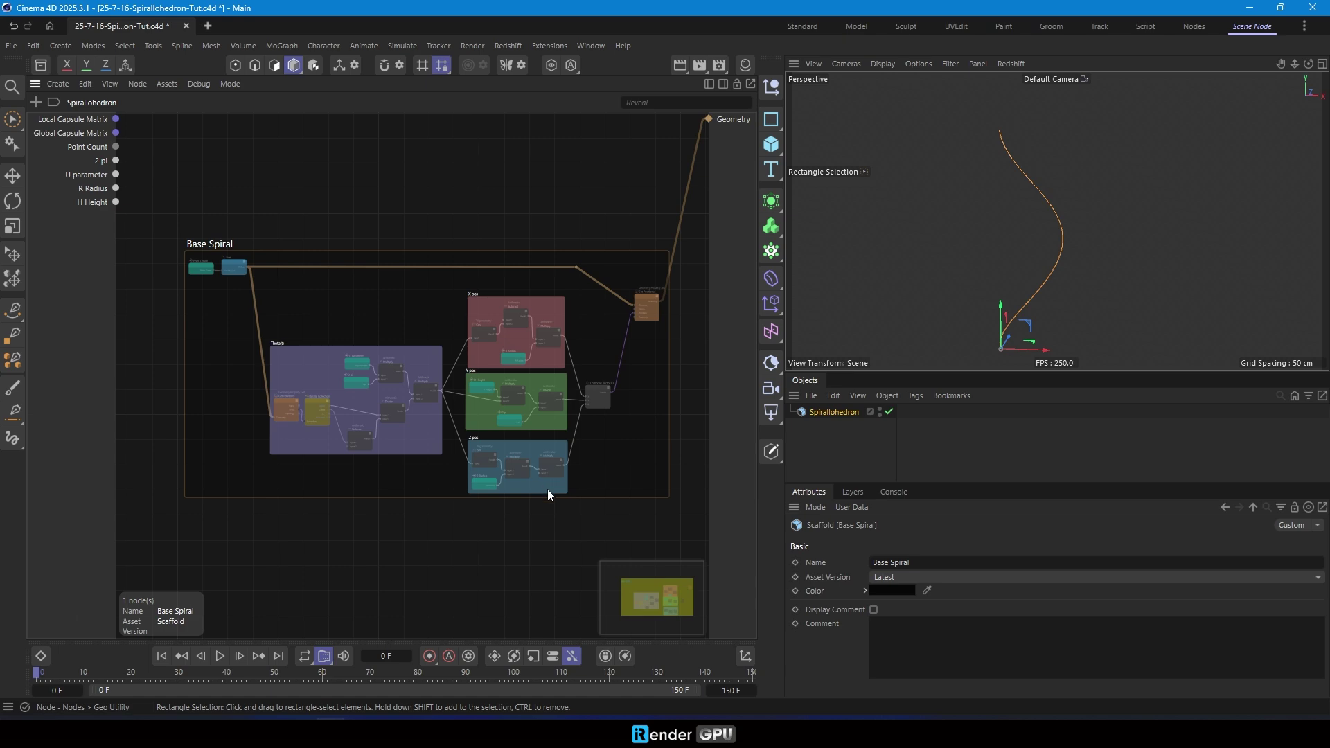
Colour the Base Spiral scaffold light grey and move it up and to the left.
right_click(217, 429)
mouse_move(378, 656)
click(444, 656)
click(460, 558)
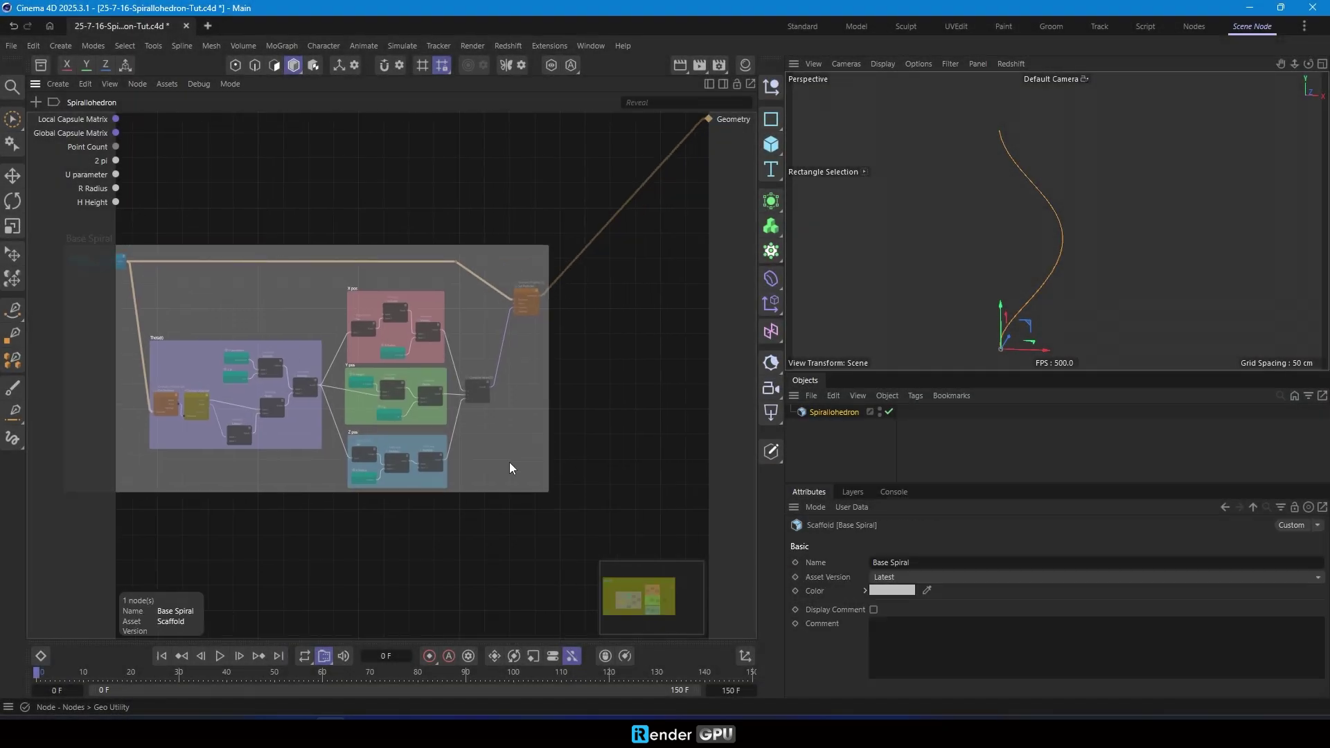
drag(509, 463, 404, 374)
Insert a Transform Geometry node between Set Positions and the Geometry output.
click(515, 246)
middle_drag(514, 245, 476, 354)
scroll(460, 307, up, 6)
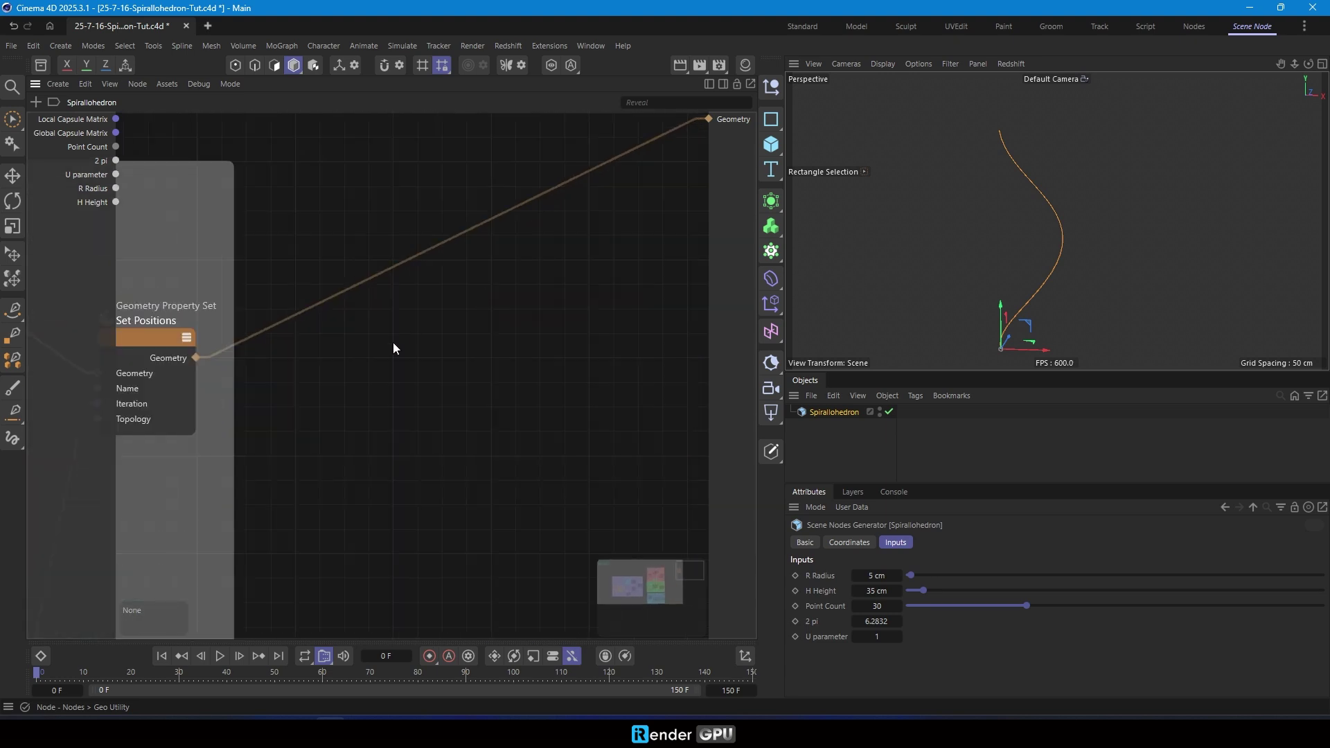
double_click(389, 358)
text(tran)
drag(464, 393, 564, 323)
click(493, 382)
middle_drag(595, 566, 488, 454)
click(388, 263)
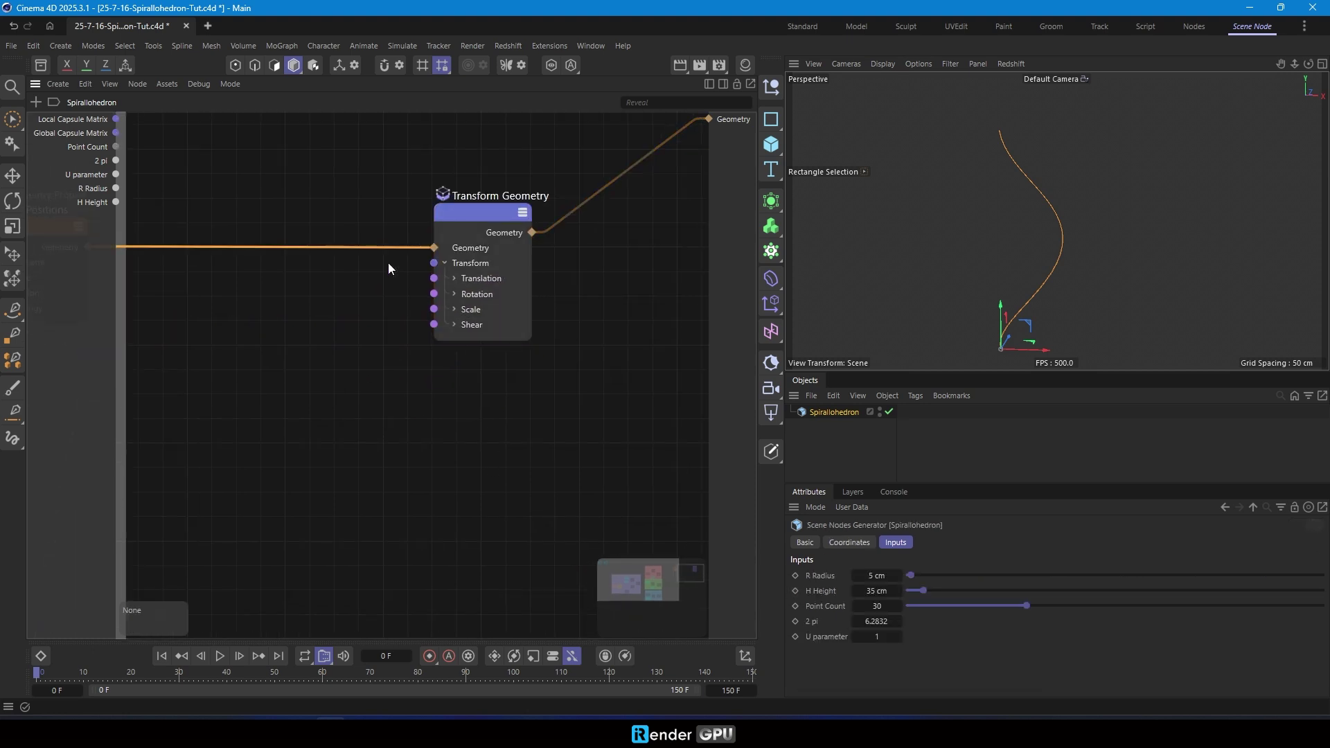
Add an integer count input port to the Spirallohedron, rename it K-side and show the generator's inputs.
click(40, 64)
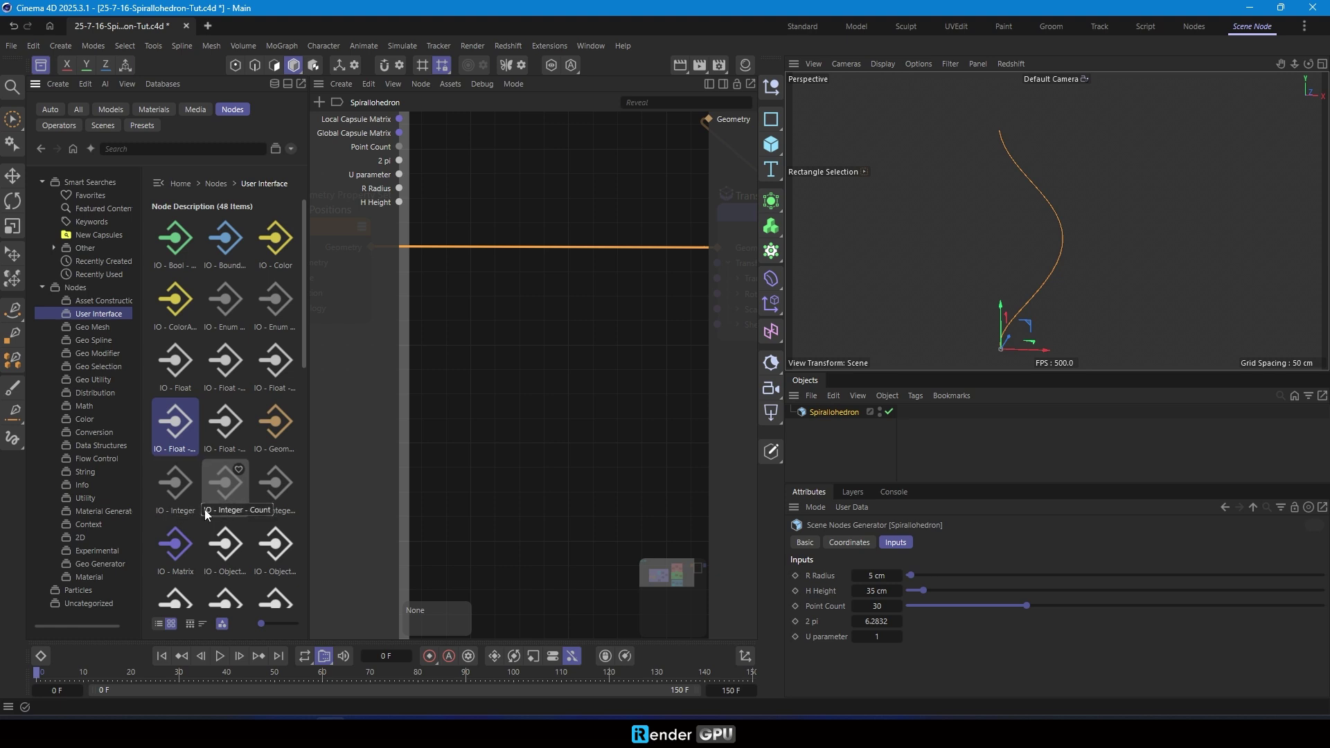
drag(223, 486, 368, 236)
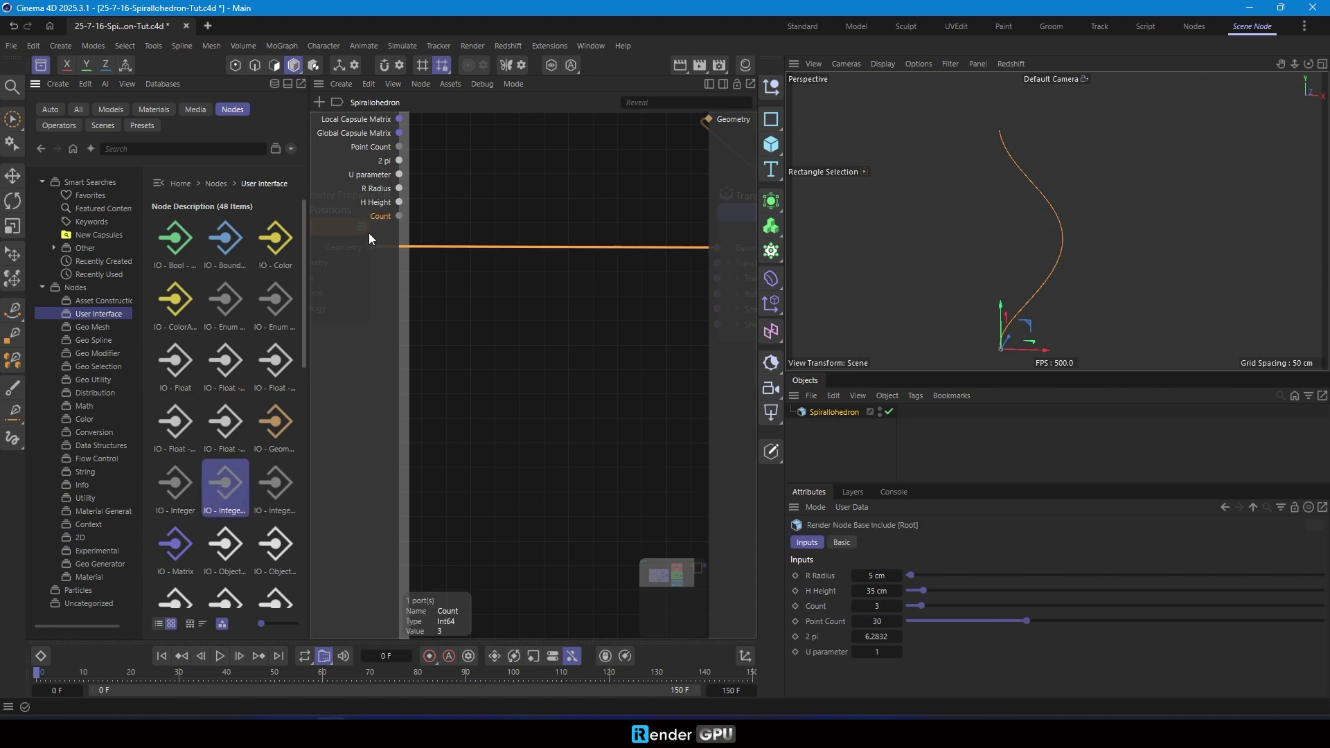
double_click(372, 218)
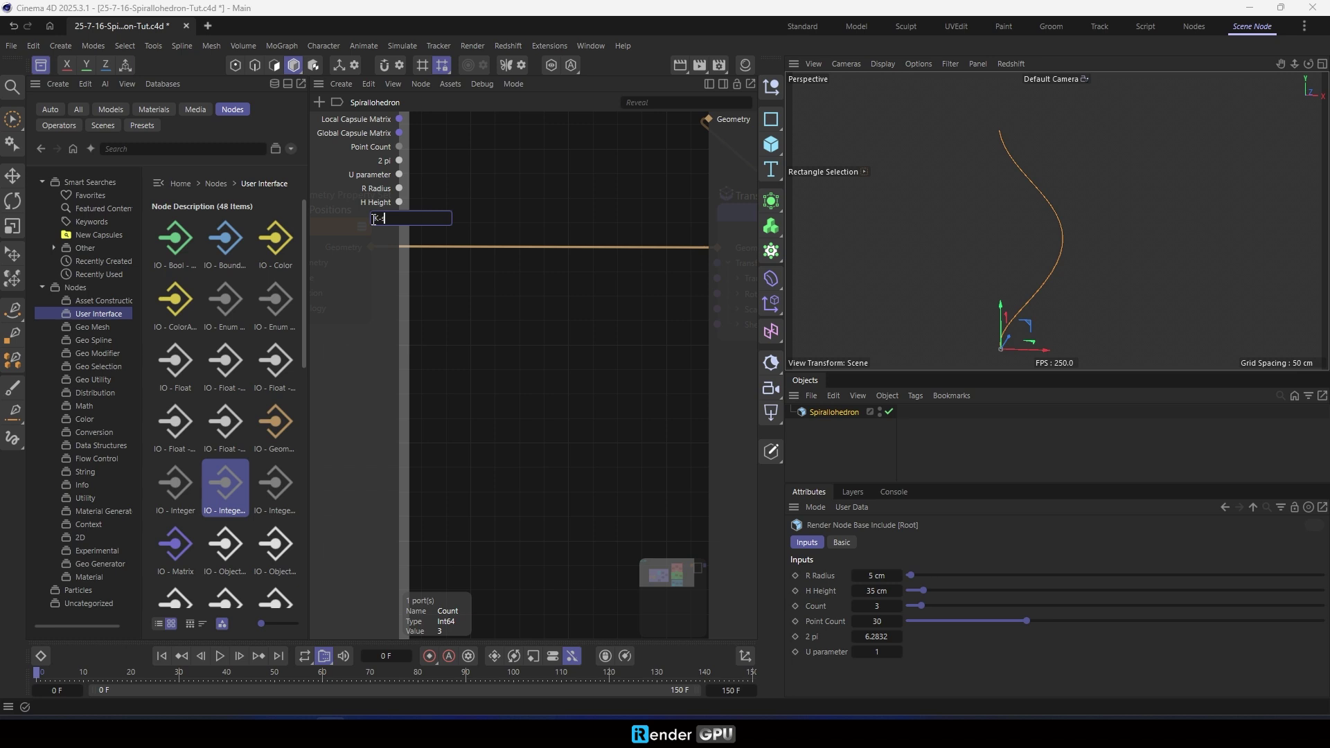
key(Return)
click(41, 66)
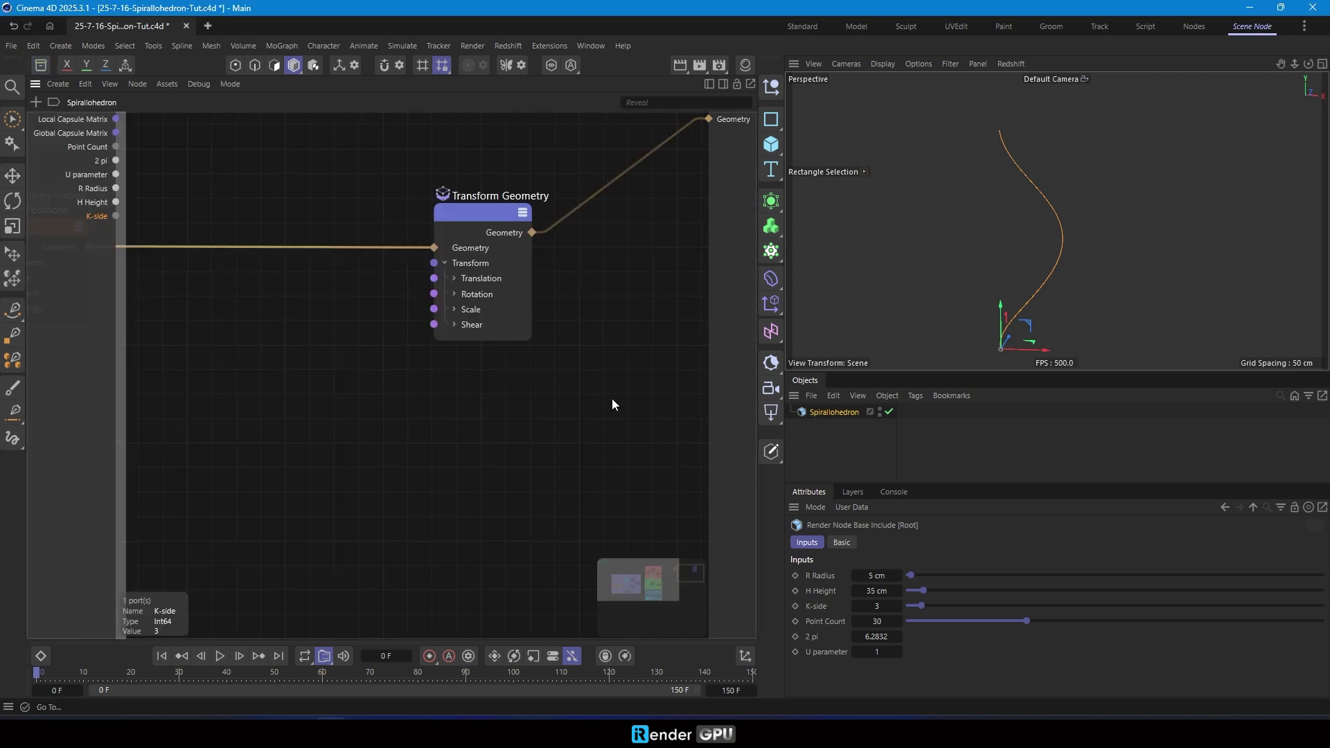
click(828, 413)
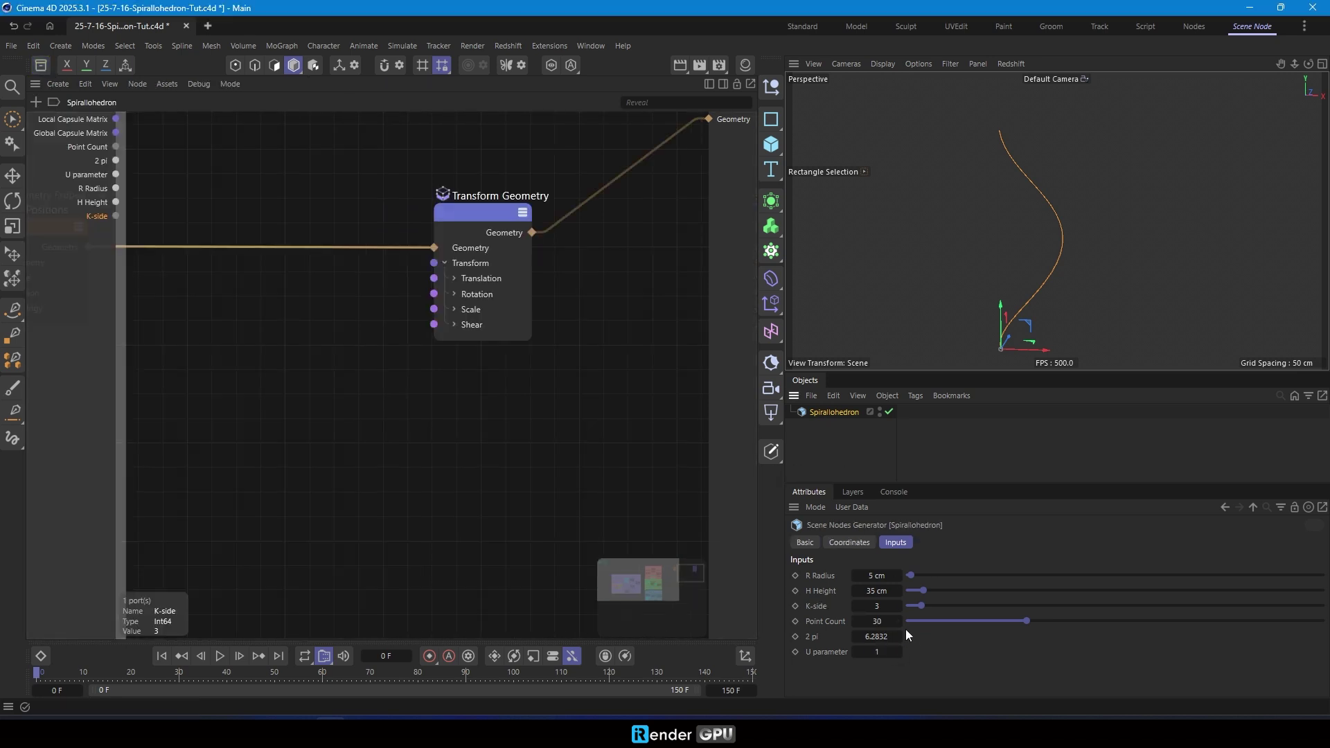
Add an Arithmetic node set to Divide and place it beside the Transform Geometry node.
click(385, 377)
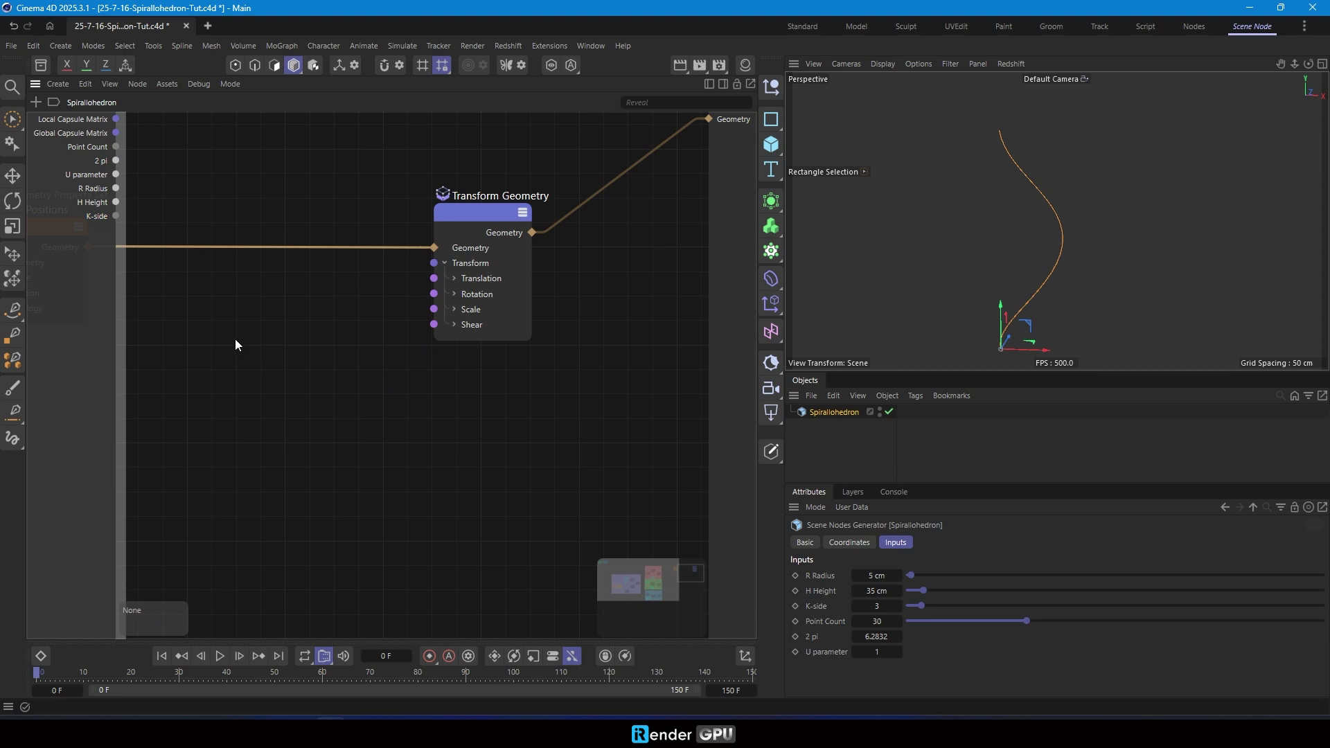
key(shift+c)
text(divi)
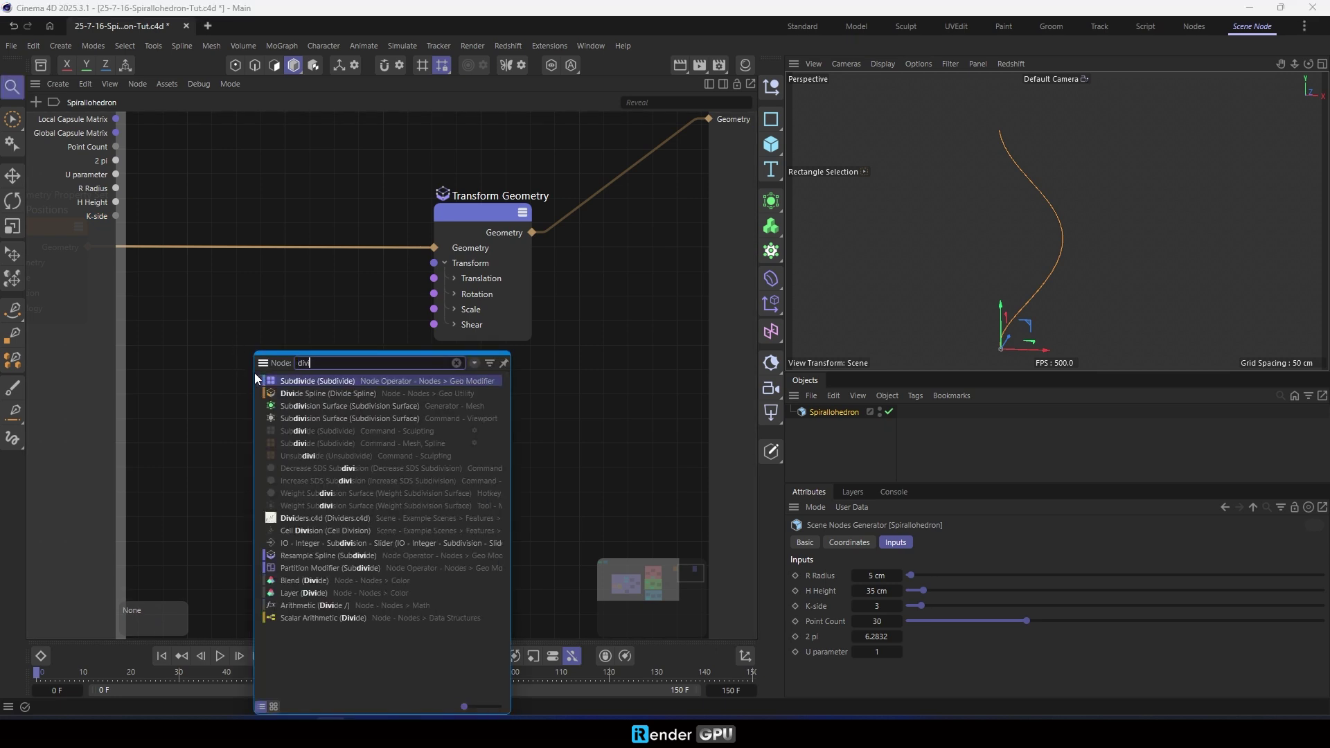
text(de)
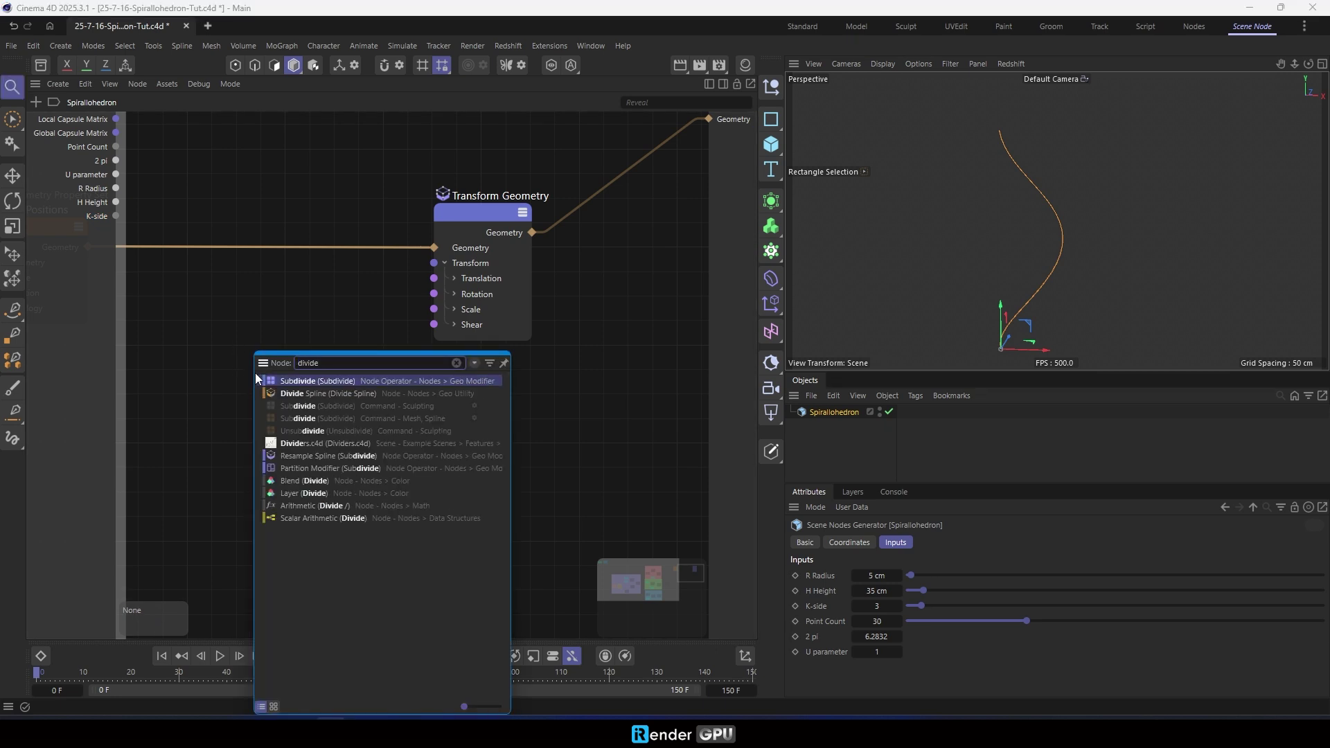
double_click(319, 505)
drag(226, 374, 307, 314)
Feed 2 pi into the Divide node's first input and K-side into its second, placing their input nodes beside it.
drag(116, 160, 287, 350)
drag(101, 160, 241, 312)
drag(331, 330, 338, 339)
drag(106, 216, 223, 414)
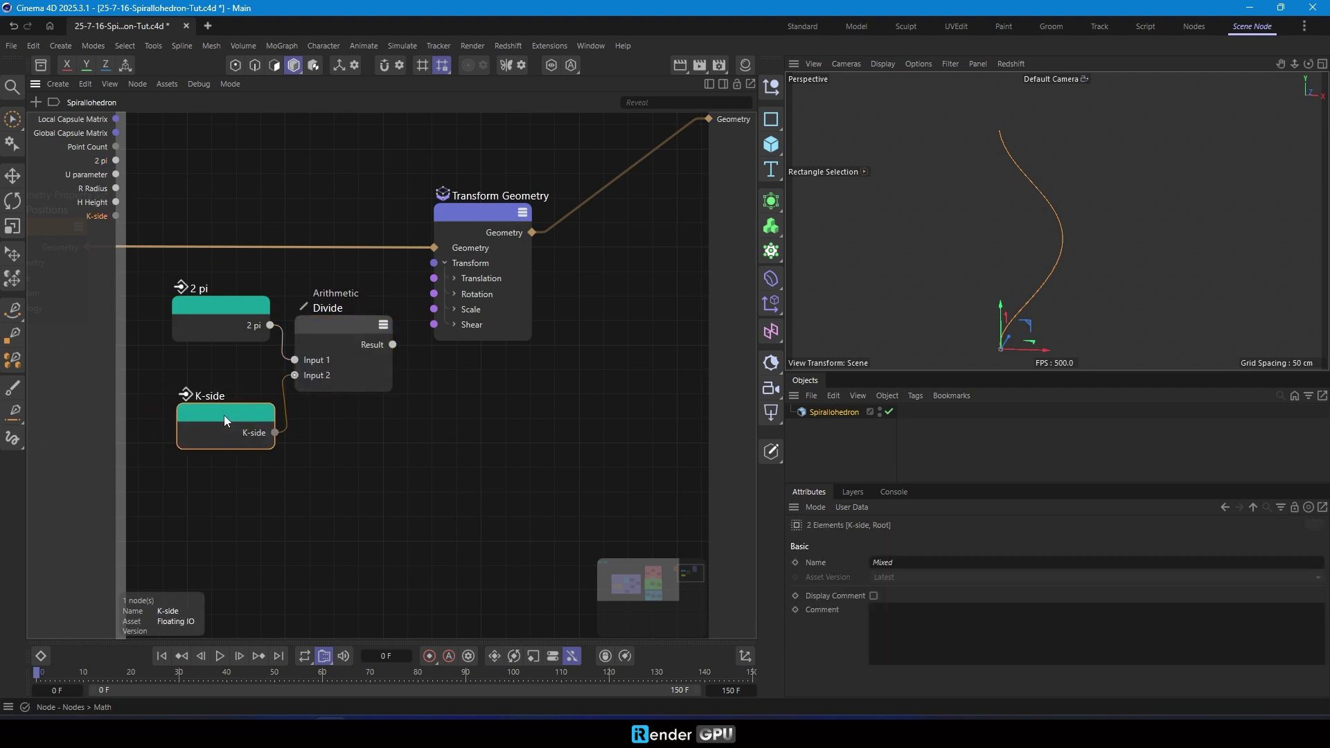
Connect the Divide result to the Transform Geometry node's Y rotation and tidy the surrounding nodes.
click(454, 294)
drag(437, 325, 434, 325)
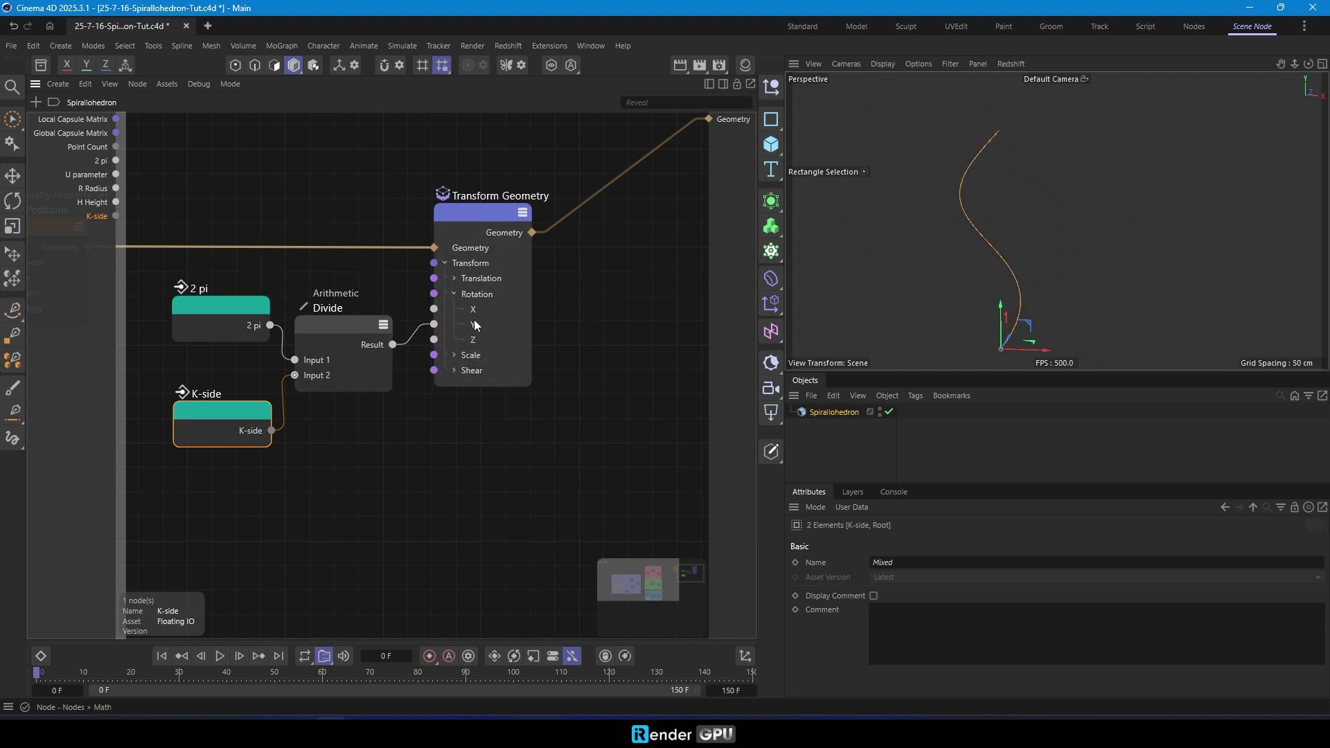
click(476, 210)
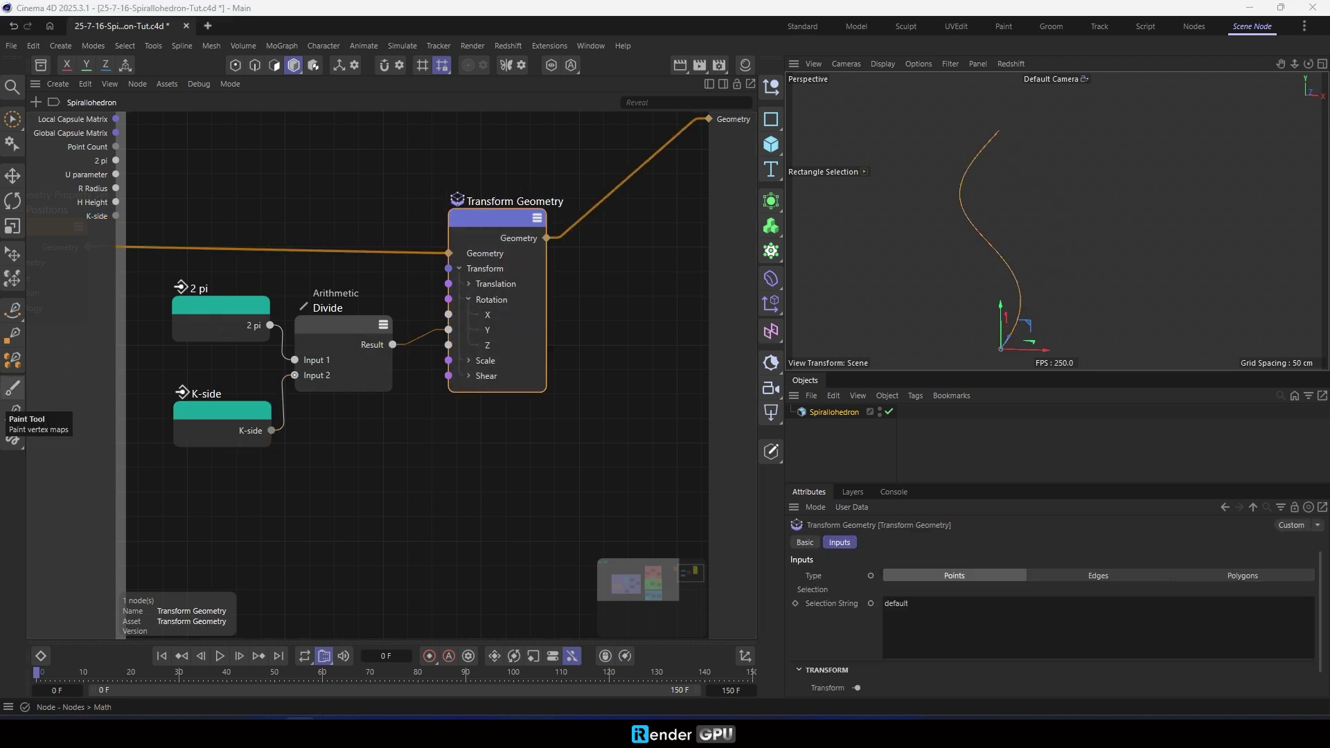
click(448, 435)
scroll(449, 435, down, 3)
drag(237, 249, 523, 467)
drag(471, 315, 527, 300)
click(523, 473)
Add a Loft Line node and place it between Transform Geometry and the Geometry output.
middle_drag(526, 469, 336, 507)
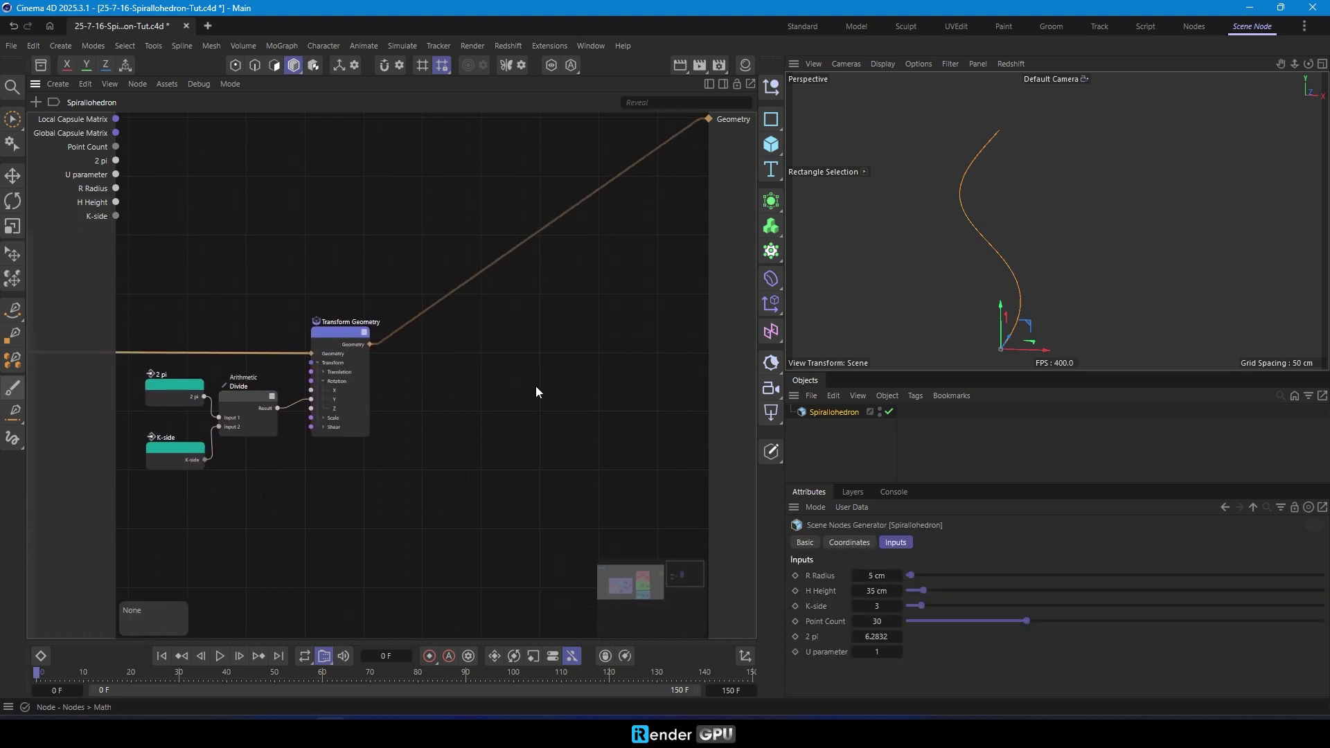
double_click(530, 379)
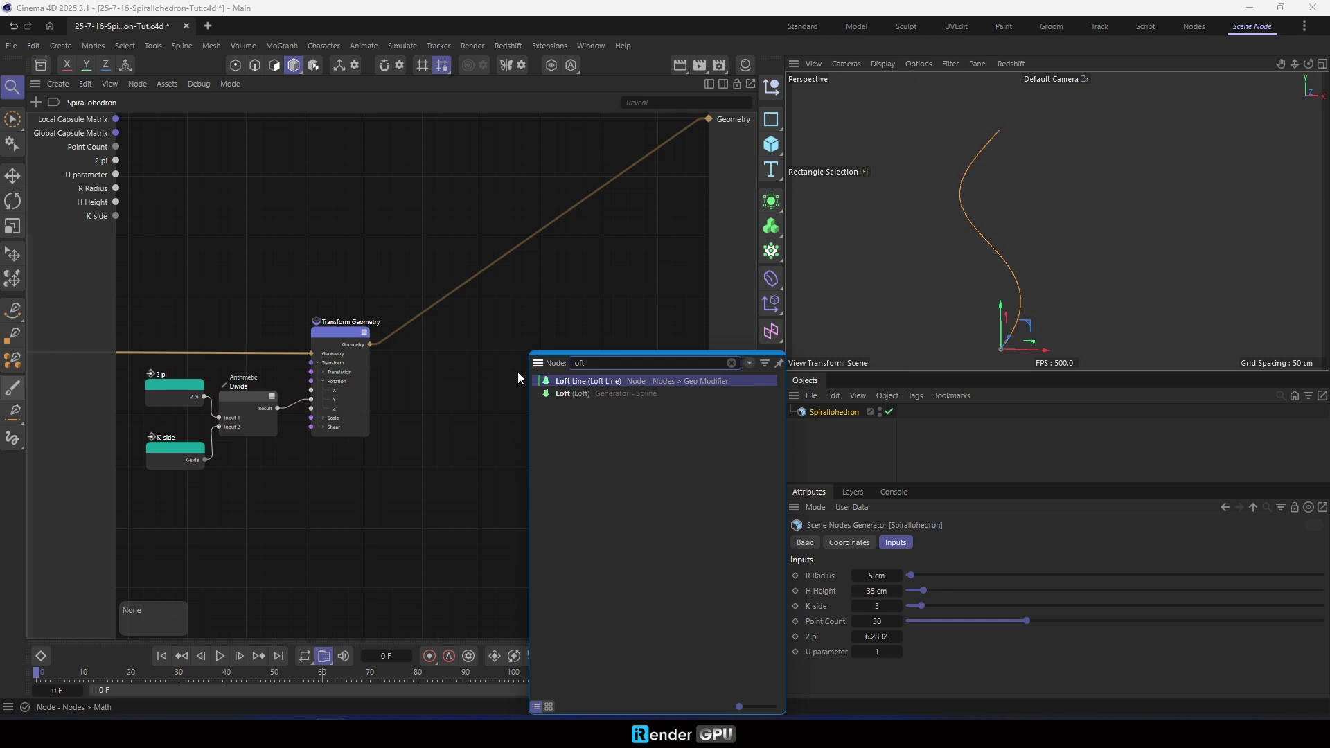
double_click(579, 381)
drag(552, 382, 543, 269)
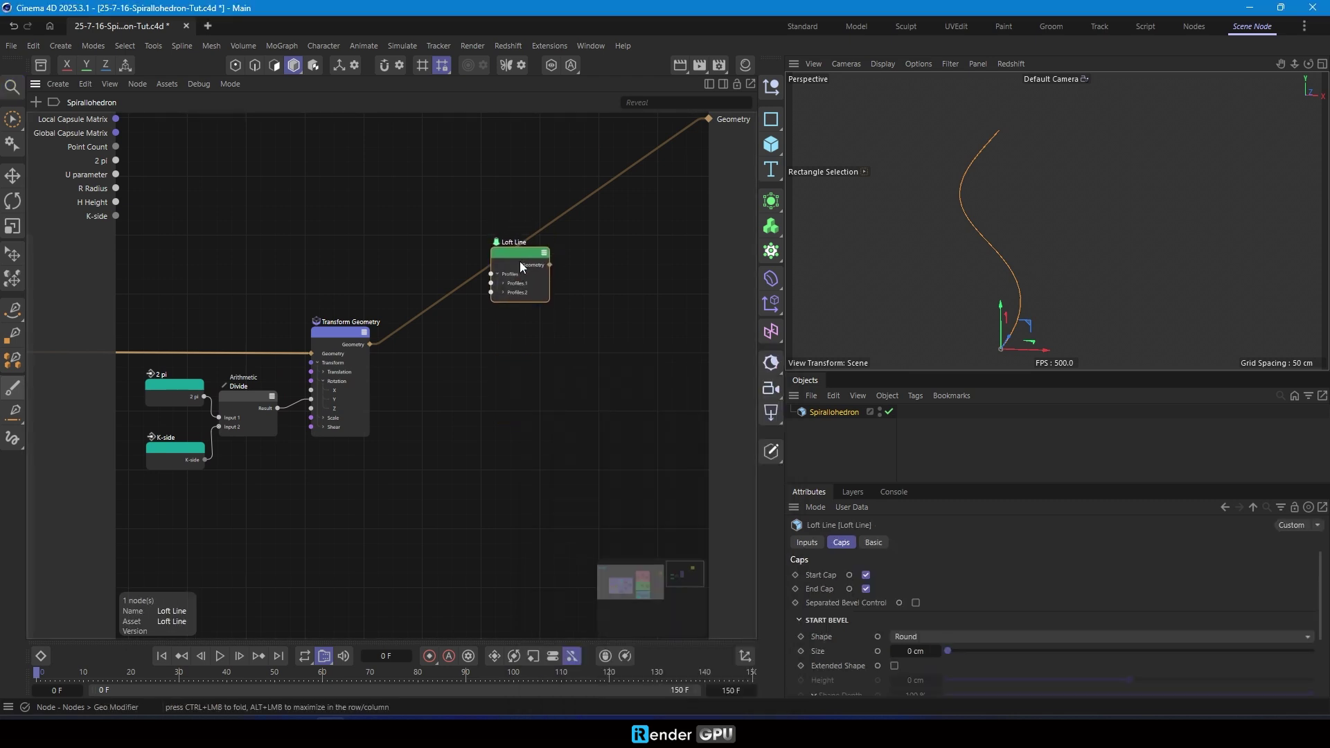
scroll(992, 571, down, 2)
scroll(496, 246, up, 3)
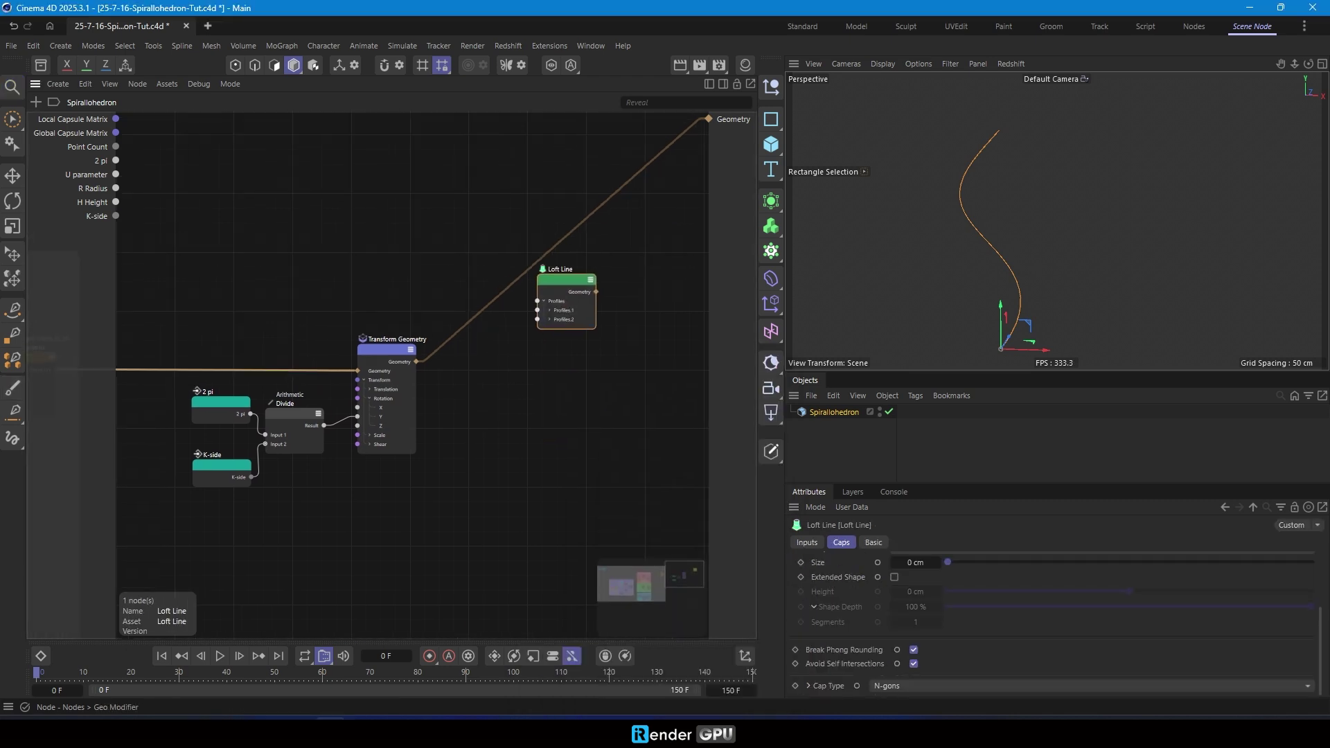
scroll(866, 624, up, 2)
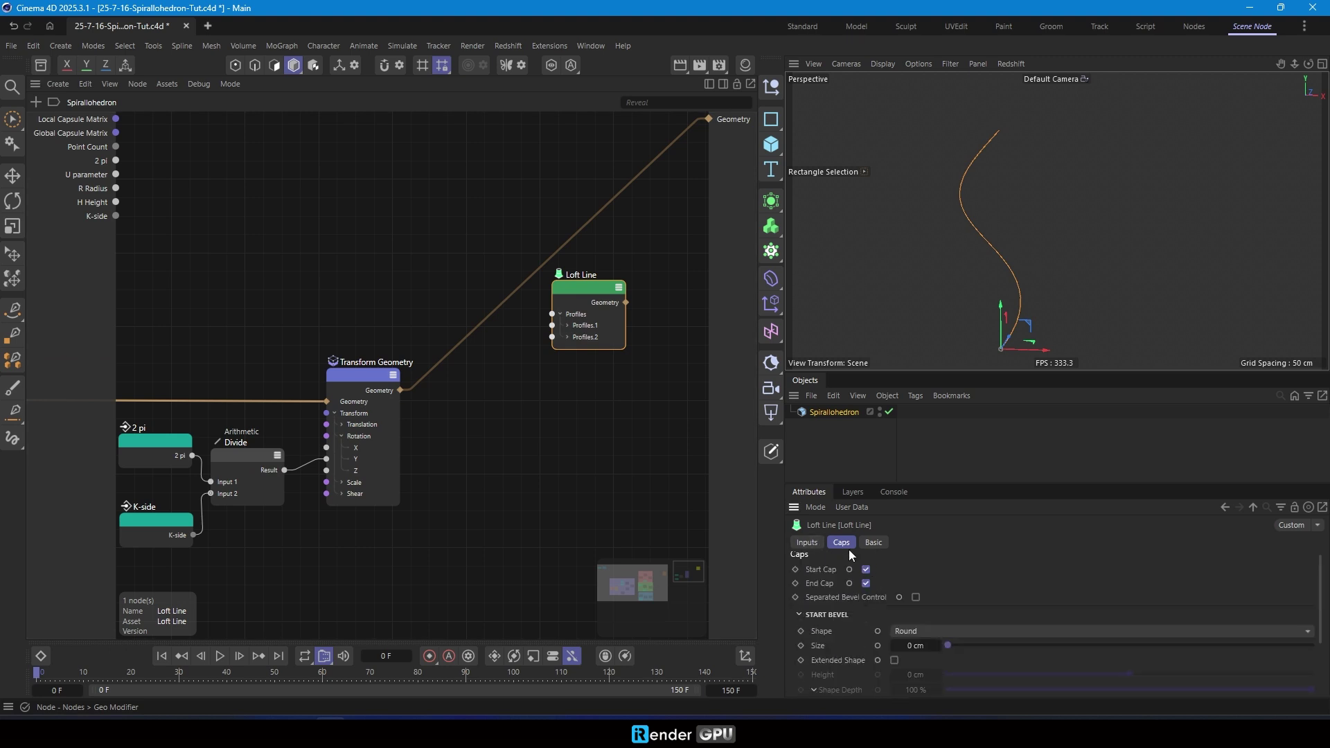
Expose Mesh Subdivision U and Mesh Subdivision V as ports on the Loft Line node and move it up.
click(809, 544)
click(902, 570)
click(902, 585)
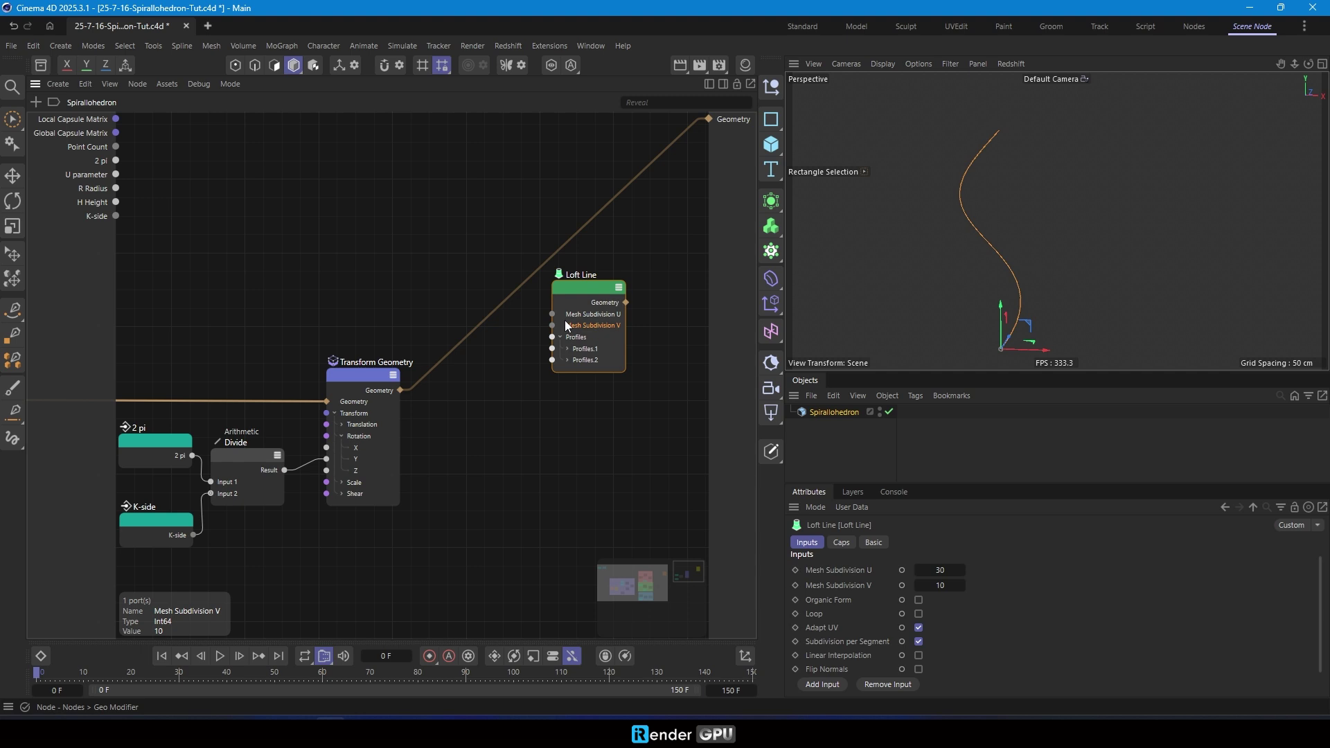
scroll(564, 320, up, 2)
drag(585, 299, 568, 246)
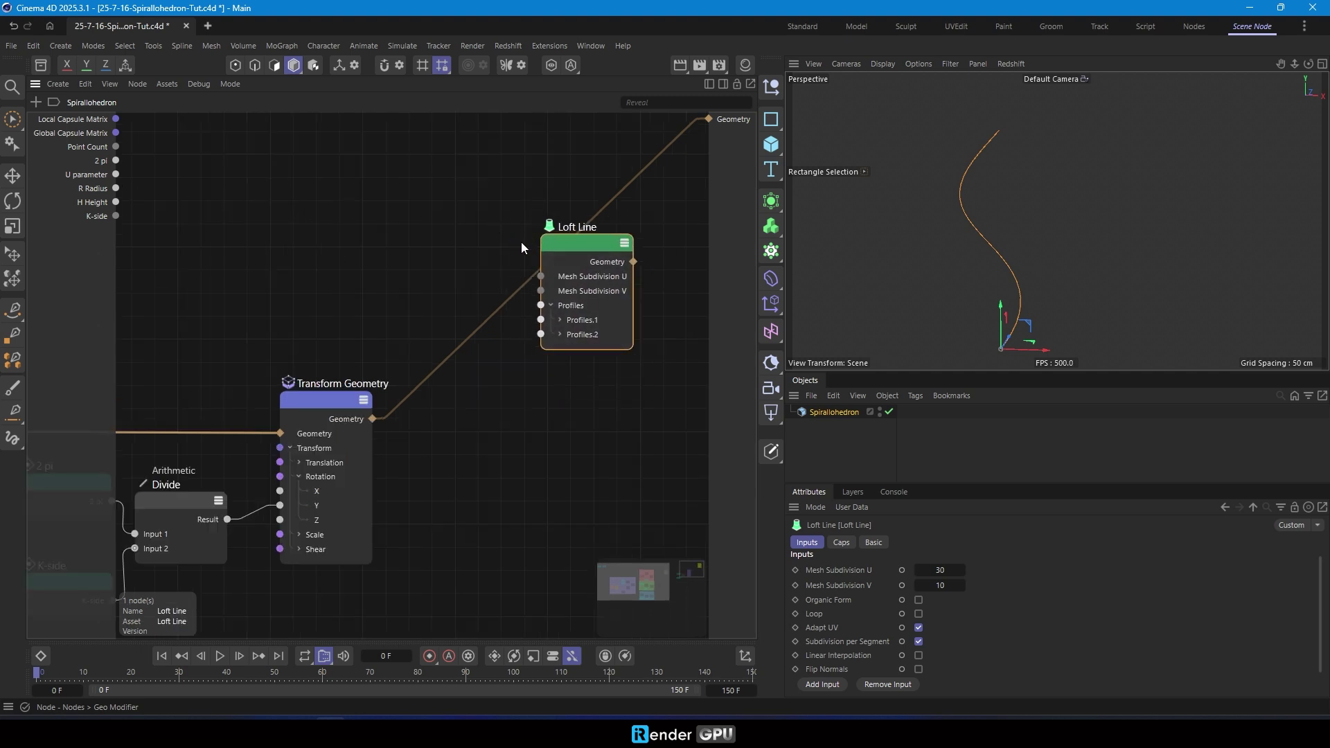
Add a Wire Rerouter on the spiral's geometry wire that feeds Transform Geometry.
middle_drag(322, 284, 410, 298)
scroll(410, 298, down, 3)
double_click(198, 388)
scroll(430, 368, up, 3)
scroll(291, 385, down, 2)
drag(121, 398, 555, 318)
click(550, 313)
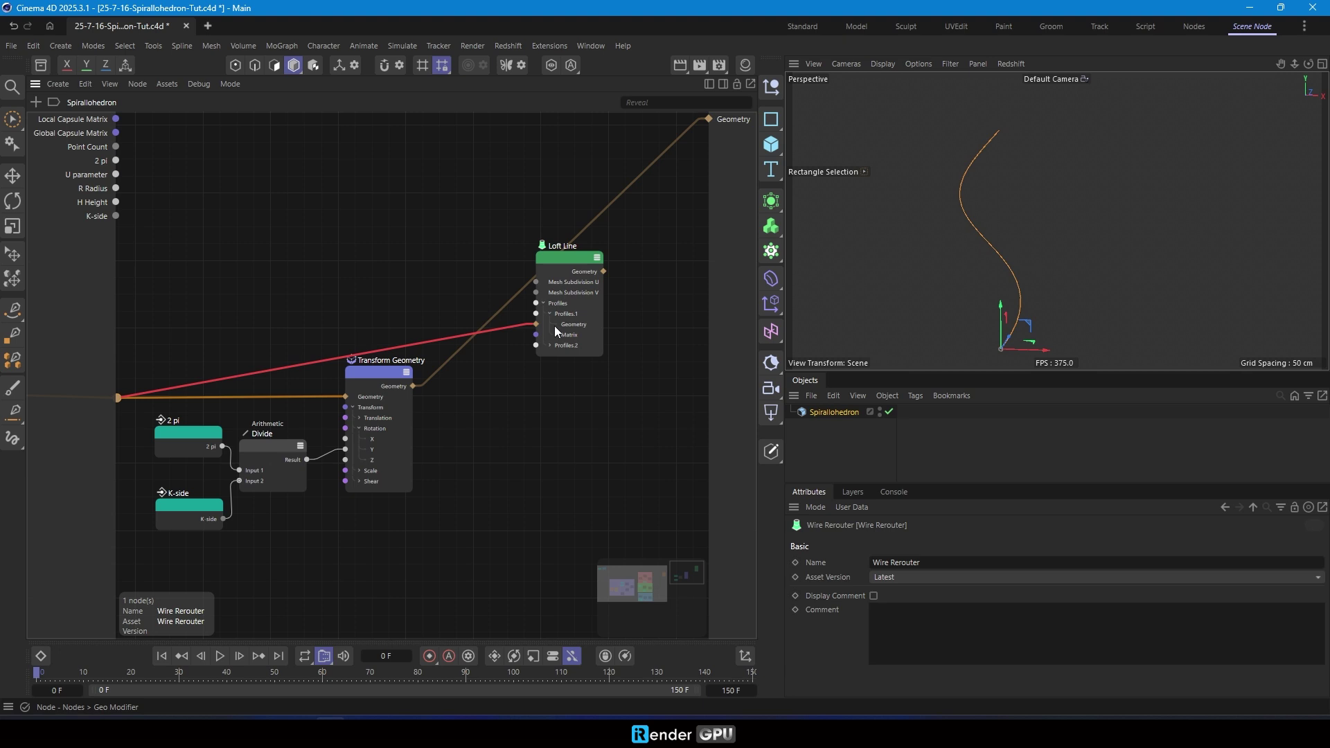
drag(556, 255, 610, 281)
click(527, 347)
key(Delete)
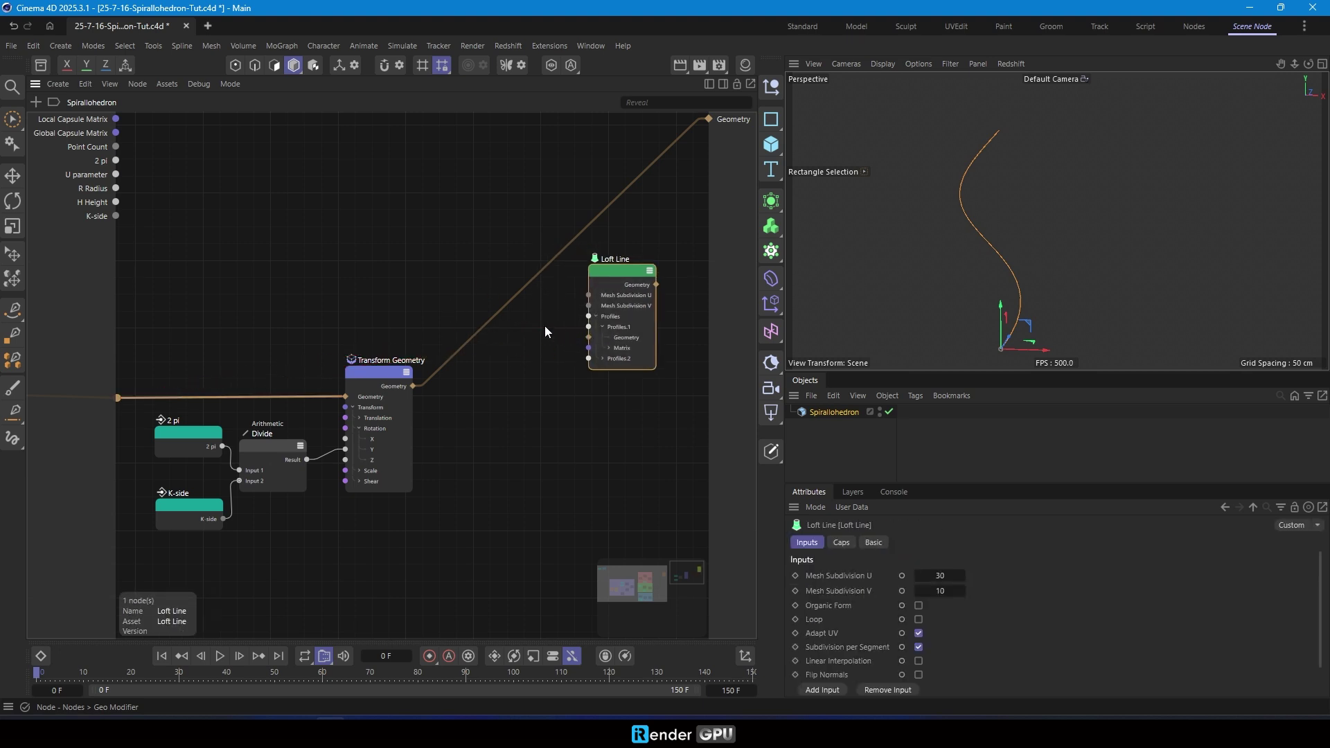
Feed the base spiral and its rotated copy into Loft Line's two profile geometries through separate Tesselate Spline nodes.
click(606, 359)
drag(119, 399, 591, 339)
drag(384, 334, 504, 290)
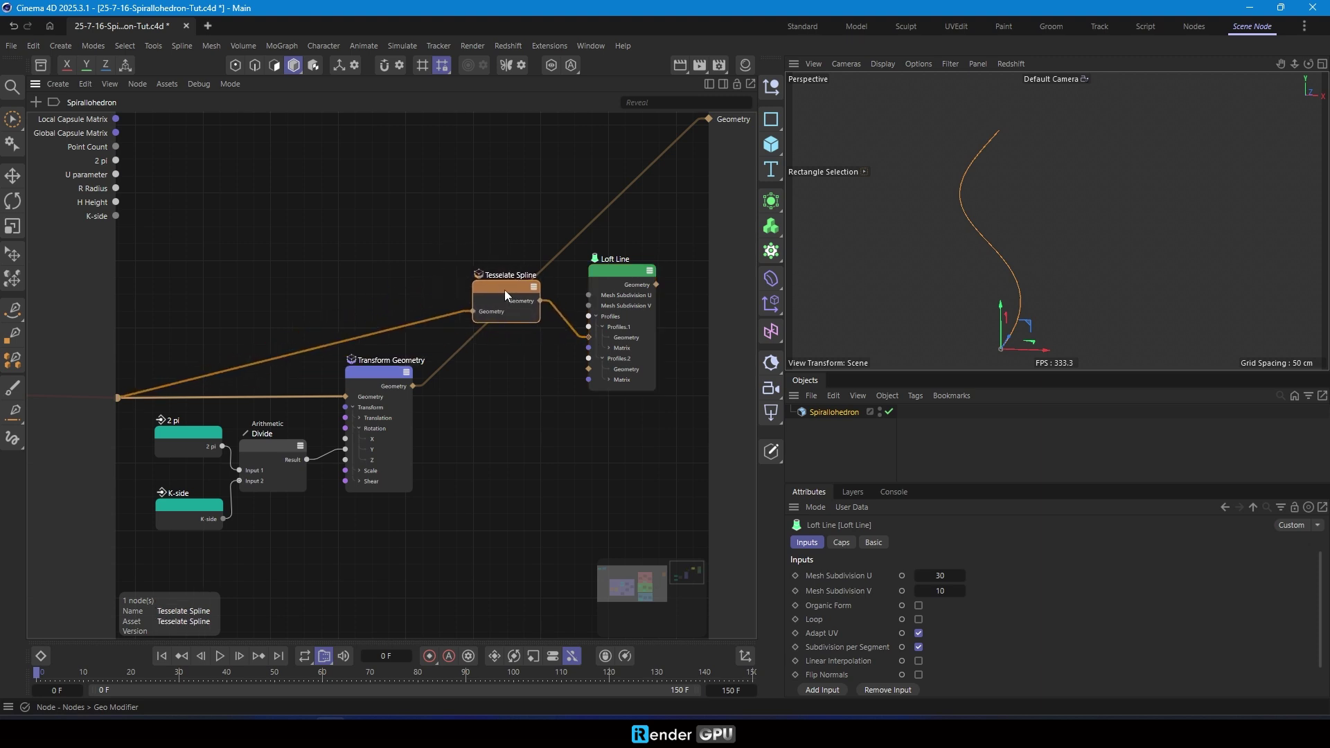
drag(415, 385, 589, 368)
drag(489, 339, 491, 396)
drag(500, 289, 502, 314)
Connect the Loft Line geometry to the Geometry output and view the lofted surface from another angle.
middle_drag(534, 326, 421, 371)
drag(545, 329, 708, 119)
alt+drag(1002, 247, 932, 226)
scroll(380, 289, up, 3)
Feed Point Count into Loft Line's Mesh Subdivision U and place its input node above the network.
click(581, 338)
scroll(485, 306, down, 4)
scroll(476, 281, up, 3)
scroll(522, 302, up, 2)
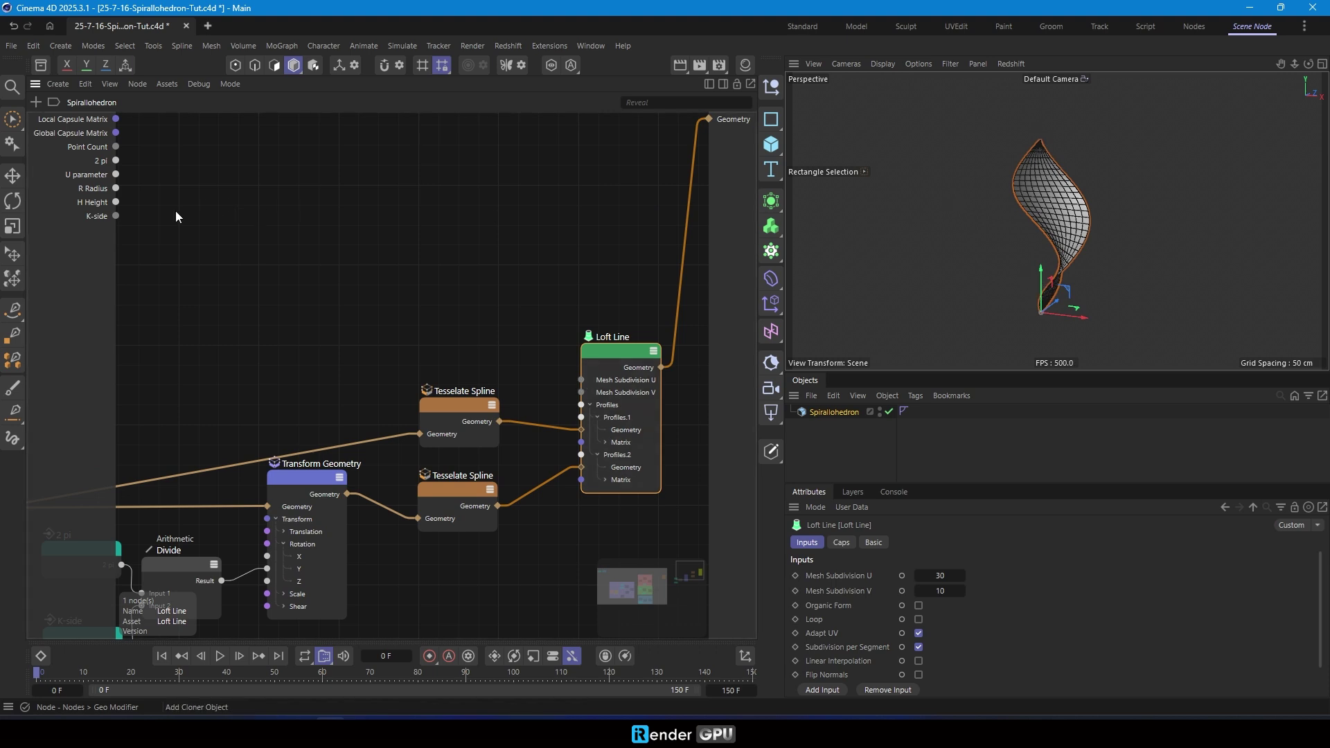
drag(156, 160, 581, 380)
drag(92, 147, 346, 211)
Duplicate the Divide node together with its K-side input and place the copies near Point Count.
click(181, 568)
middle_drag(252, 473, 314, 372)
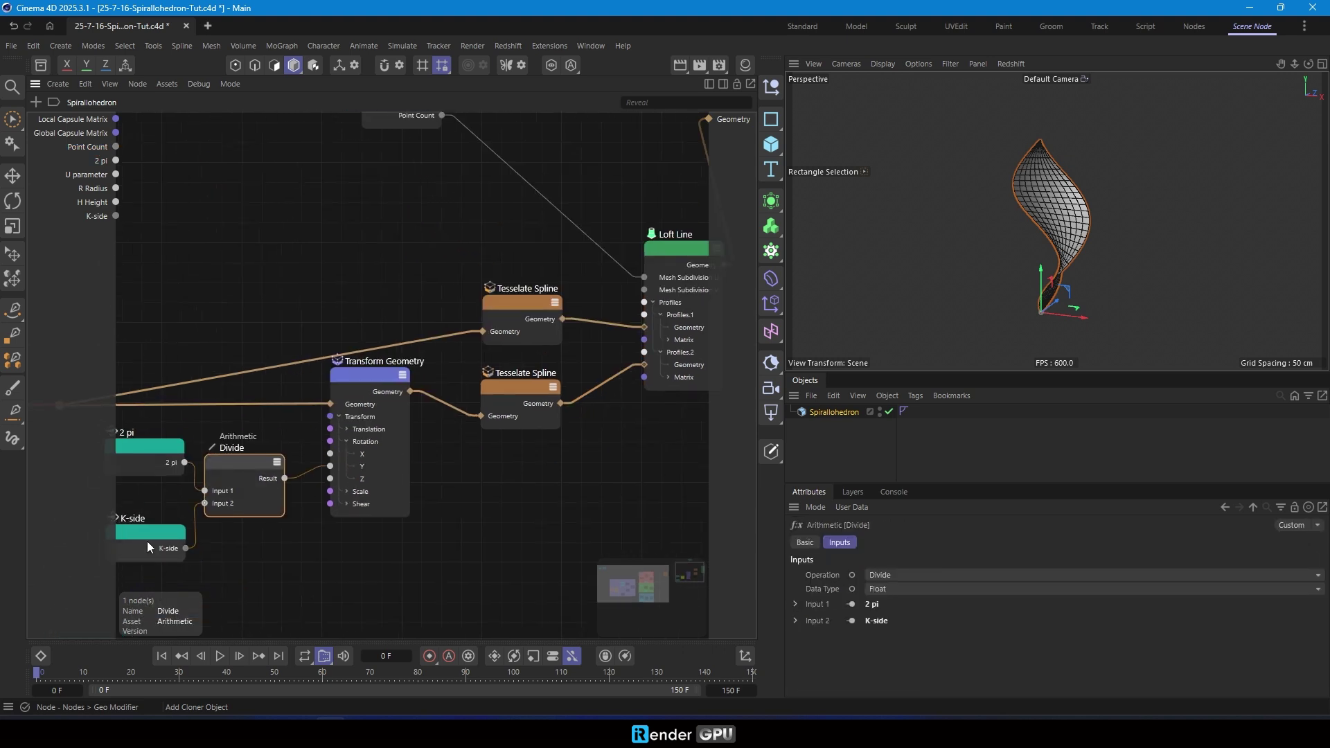
click(154, 550)
scroll(263, 555, down, 2)
shift+click(253, 487)
ctrl+drag(253, 488, 489, 216)
scroll(495, 216, up, 2)
Divide Point Count by K-side in the duplicated node and feed the result into Loft Line's Mesh Subdivision V.
drag(347, 214, 443, 245)
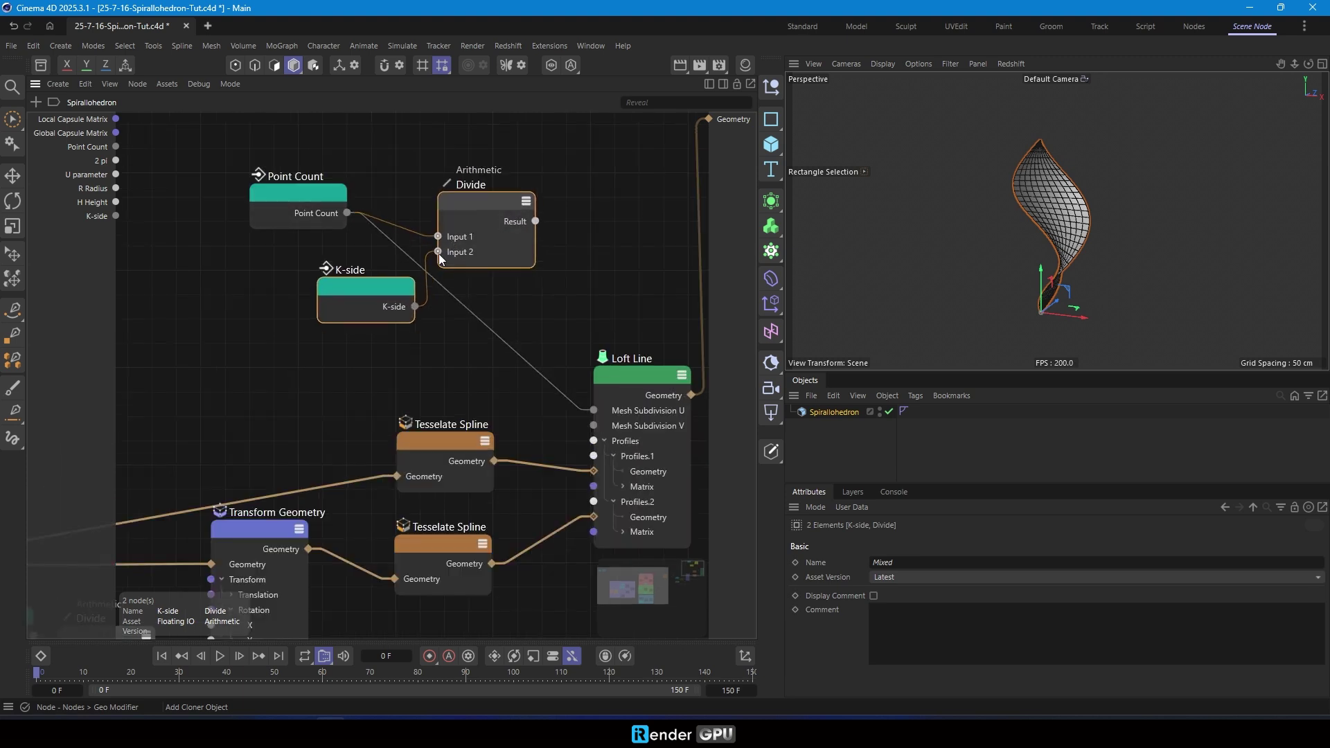
drag(358, 289, 341, 289)
drag(518, 221, 594, 425)
Test the generator with Point Count at 37 and slightly higher, and restore it to 30.
click(831, 412)
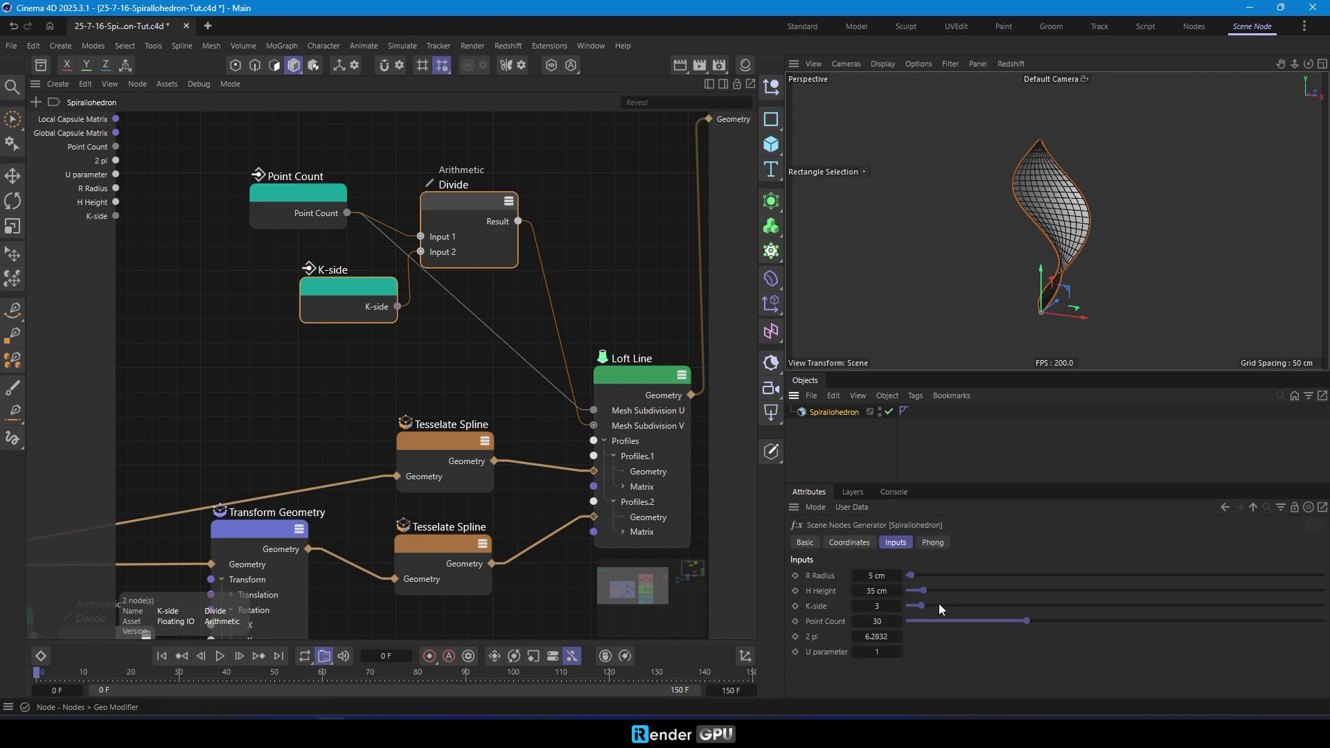
drag(1026, 621, 1056, 620)
scroll(1091, 235, up, 4)
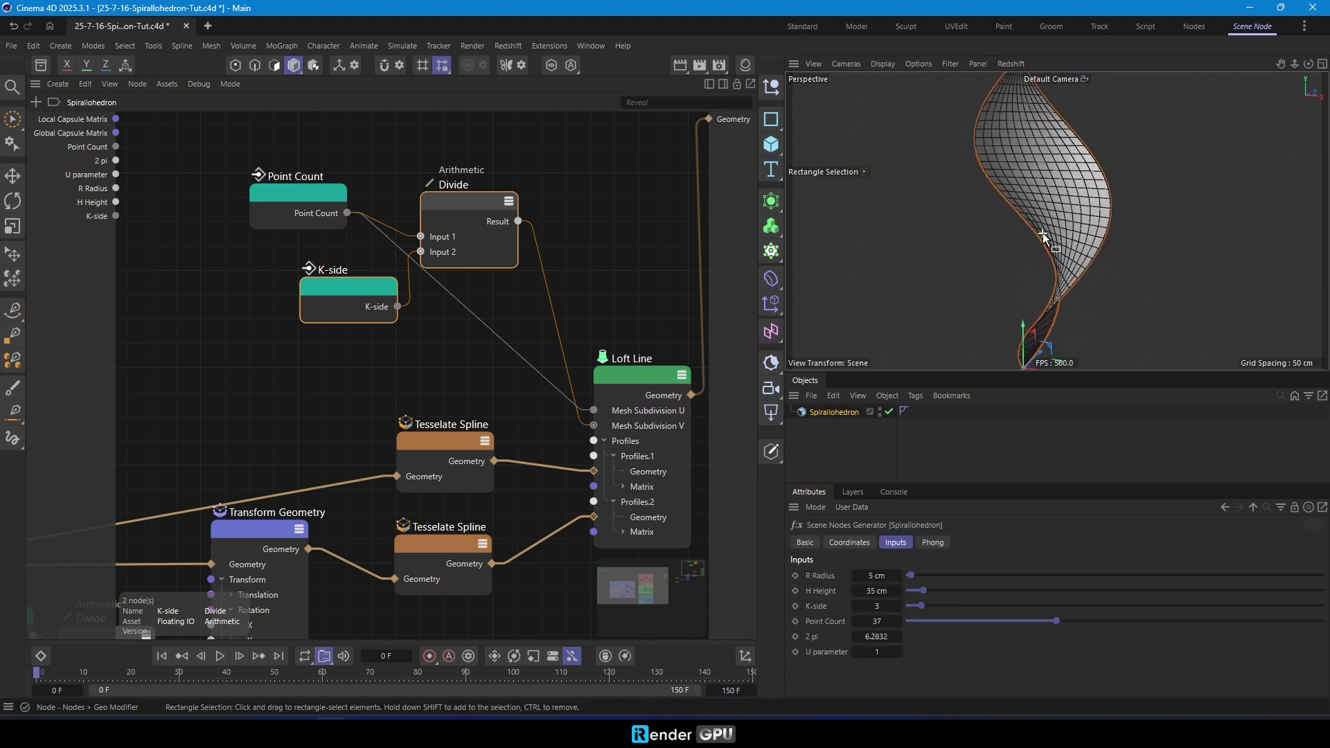
scroll(1094, 241, down, 3)
mouse_move(1056, 620)
mouse_down()
mouse_move(988, 621)
mouse_move(1083, 622)
mouse_move(1068, 621)
mouse_up()
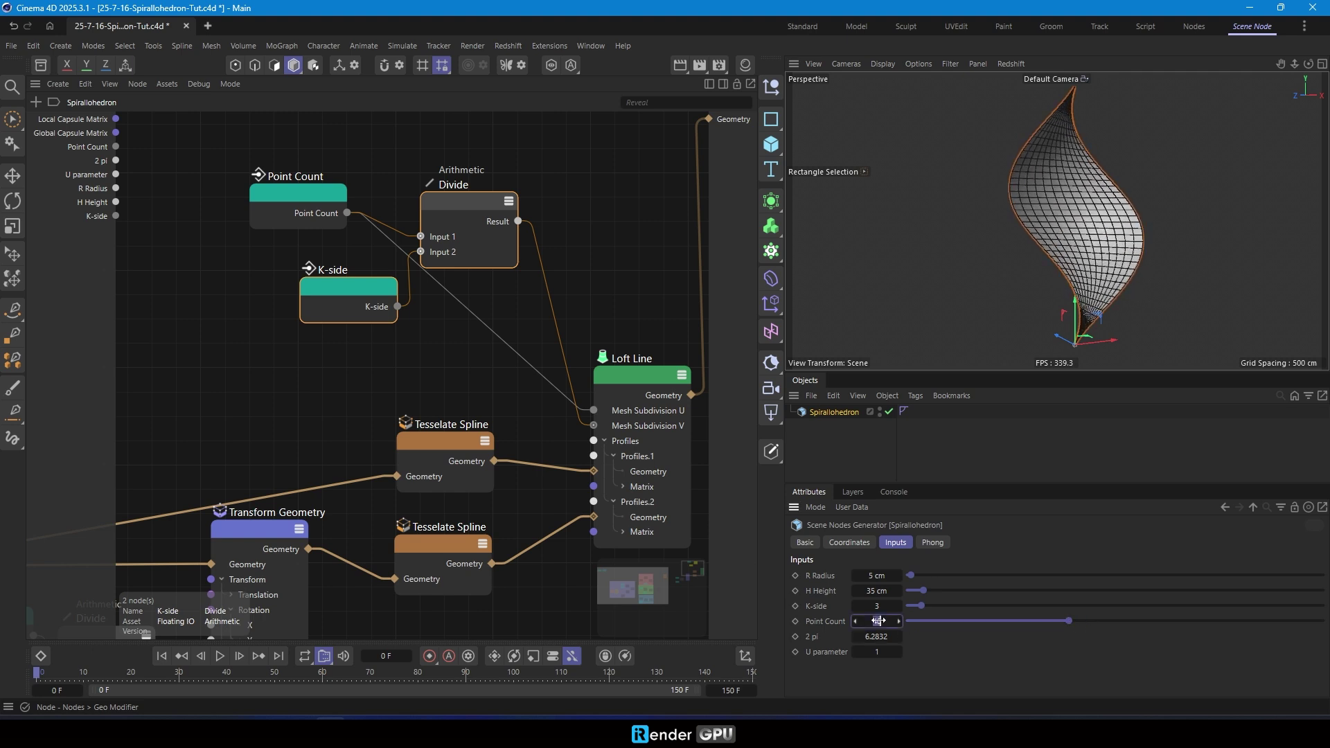
right_click(878, 620)
Move the Wire Rerouter out of the Base Spiral scaffold and tidy the nodes beside it.
click(263, 348)
scroll(277, 348, down, 4)
middle_drag(156, 371, 305, 311)
scroll(225, 392, up, 3)
drag(180, 384, 225, 348)
drag(172, 384, 297, 388)
scroll(213, 304, down, 3)
middle_drag(214, 305, 184, 328)
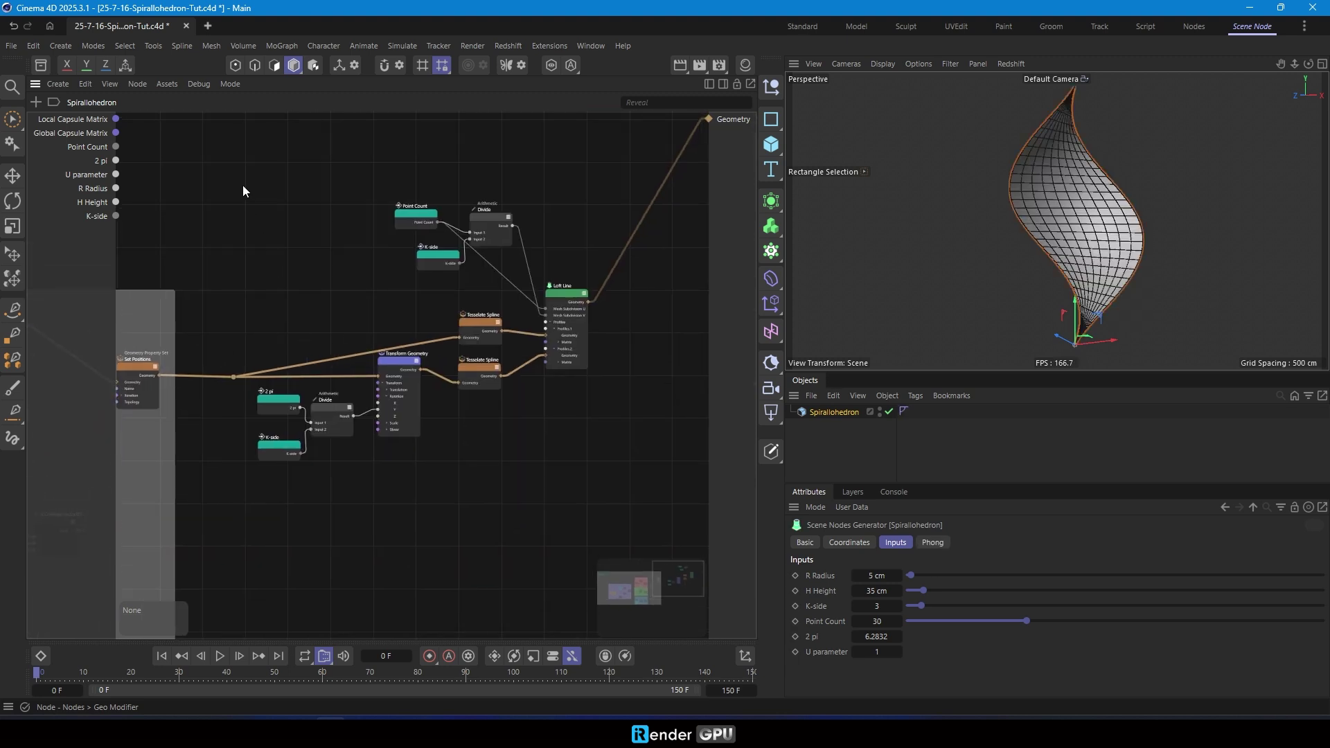
Group the rotation, Tesselate Spline and Loft Line nodes with their inputs in a scaffold named Base Mesh.
drag(246, 180, 629, 501)
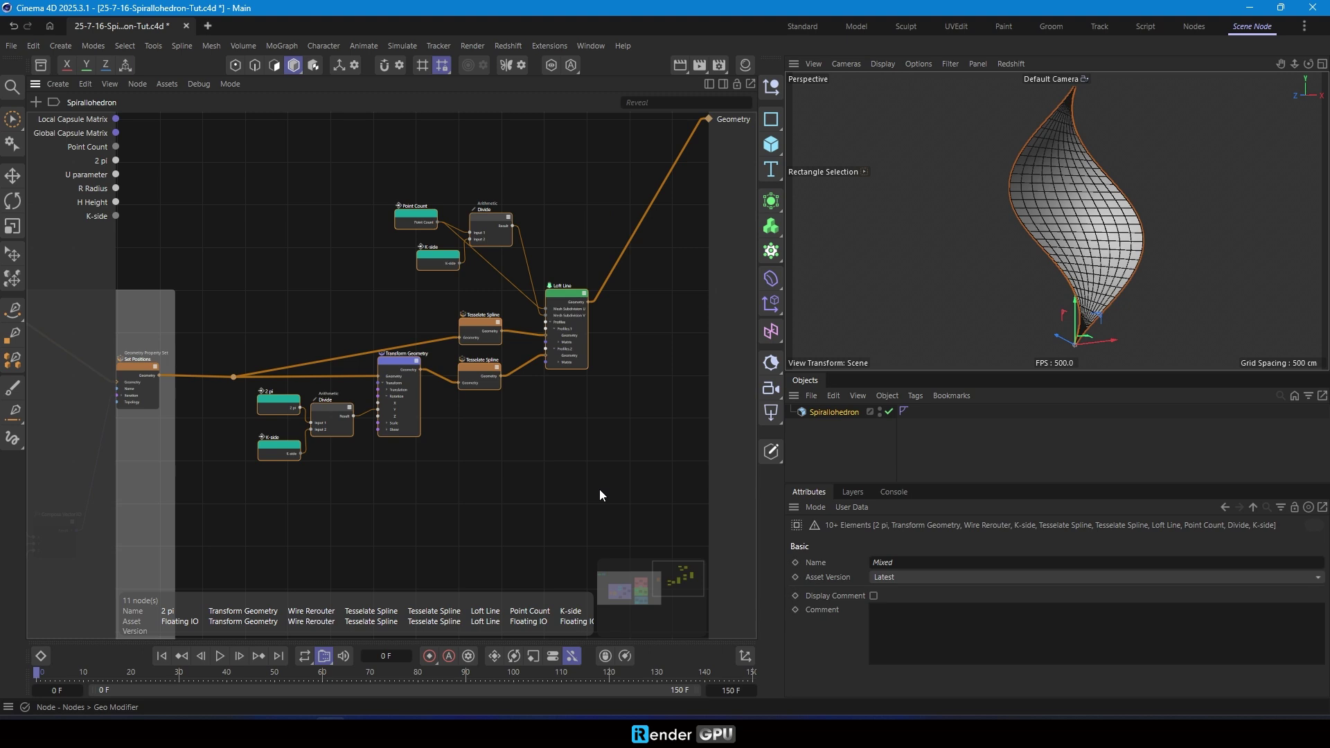
key(alt+s)
text(Base Mes)
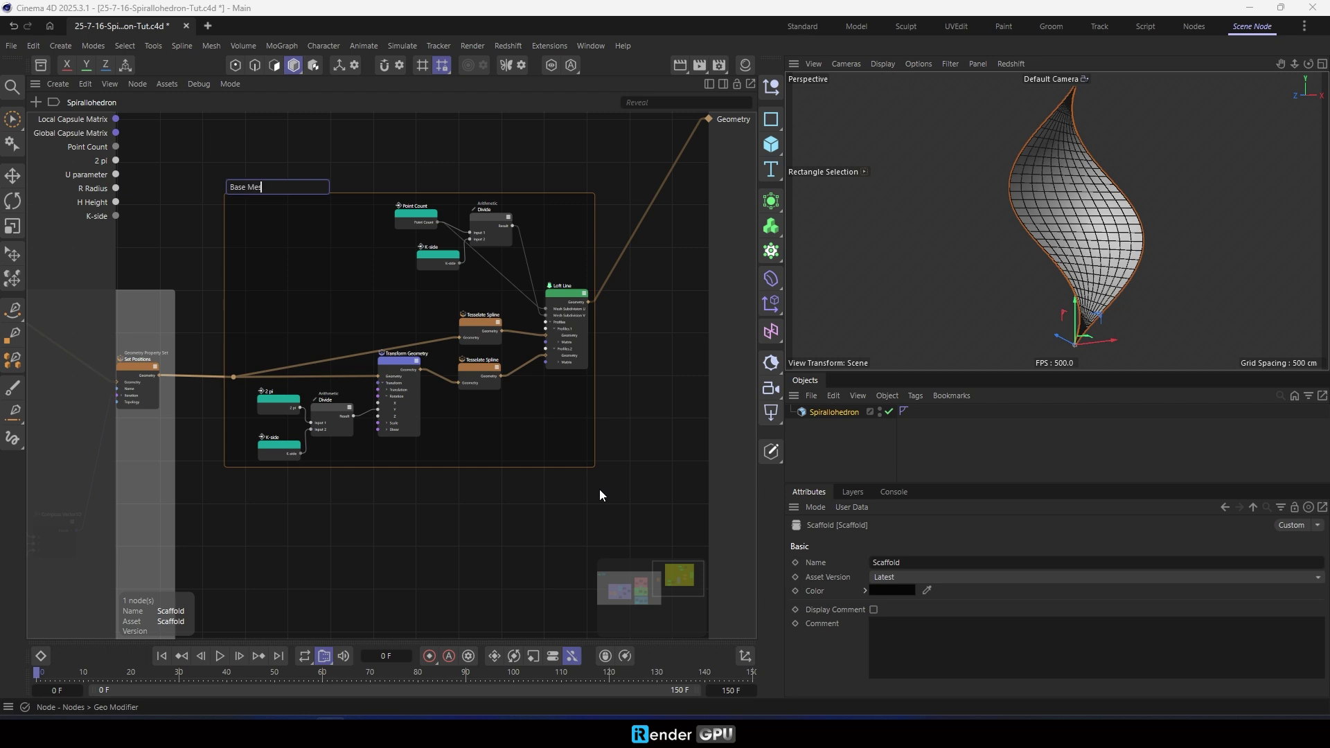
key(Return)
middle_drag(439, 298, 430, 339)
Add a Loop Carried Value node between the Base Mesh scaffold and the Geometry output.
click(611, 425)
middle_drag(611, 425, 429, 436)
scroll(639, 353, up, 2)
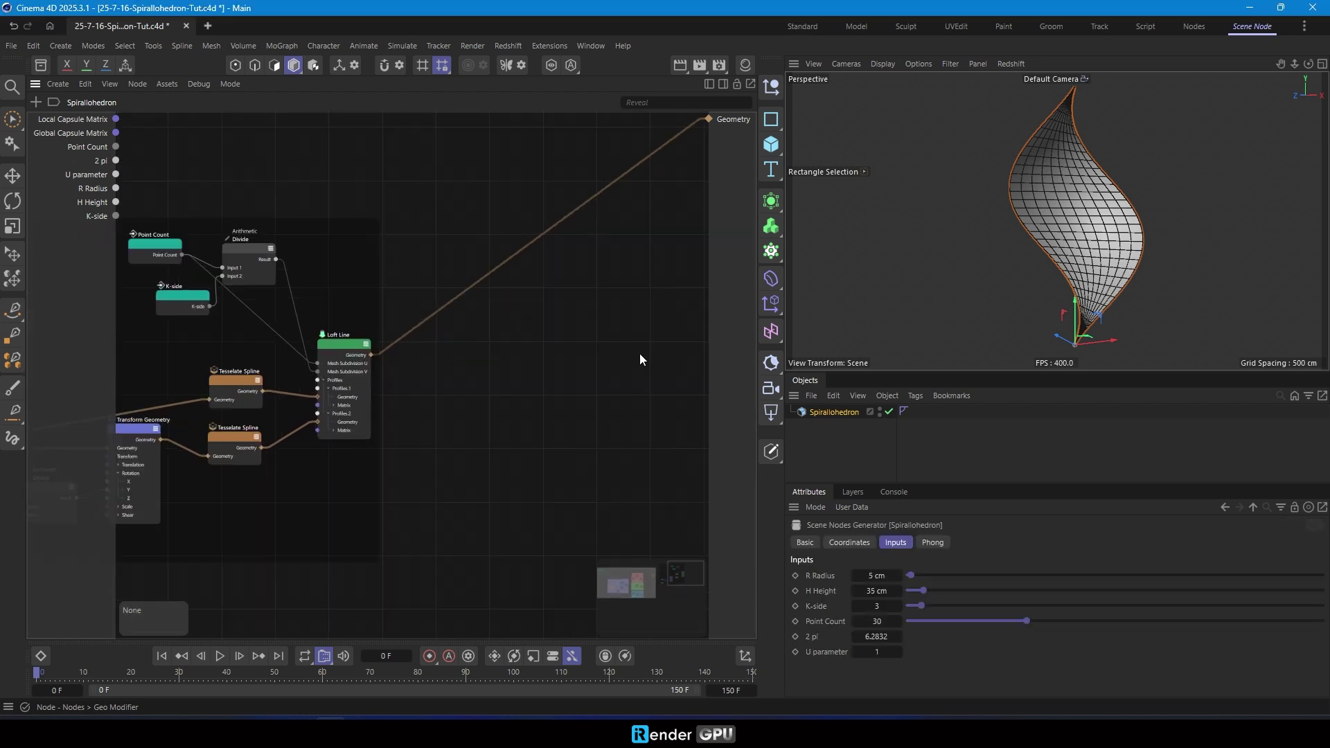
double_click(614, 394)
text(lo)
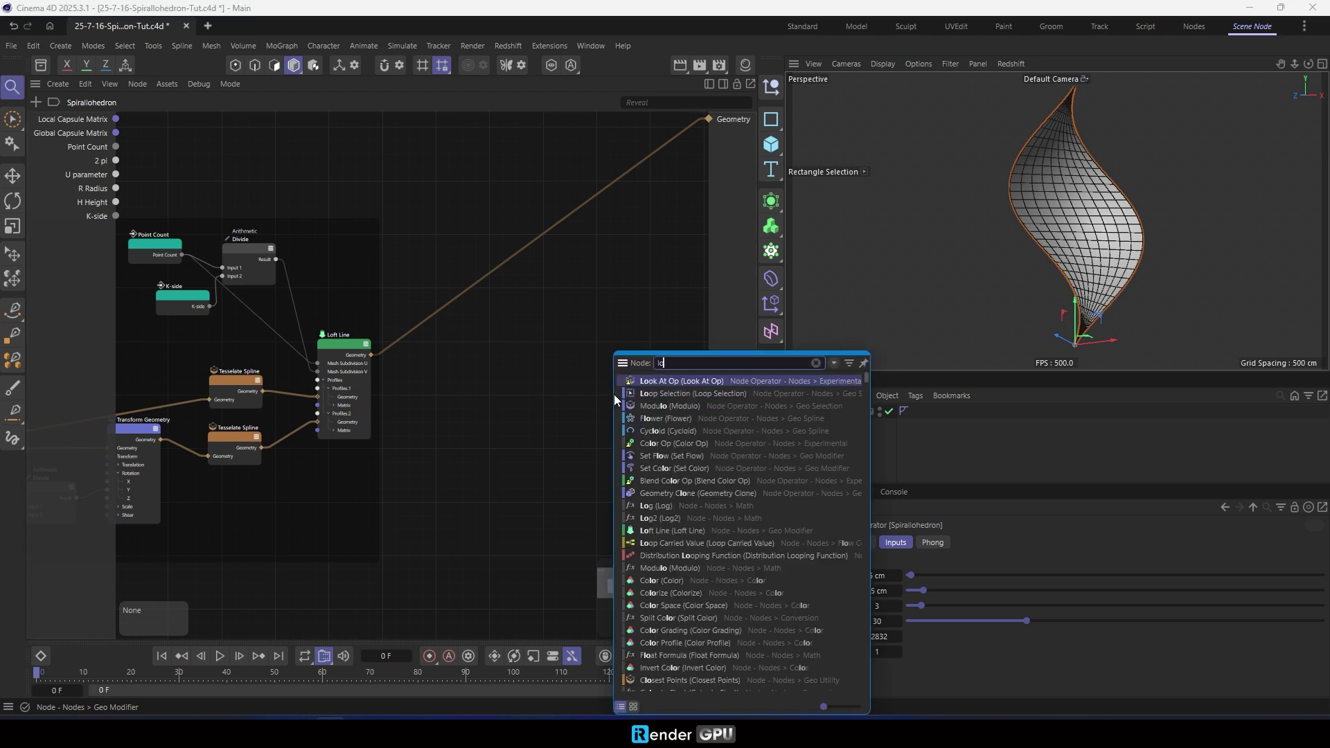
text(op)
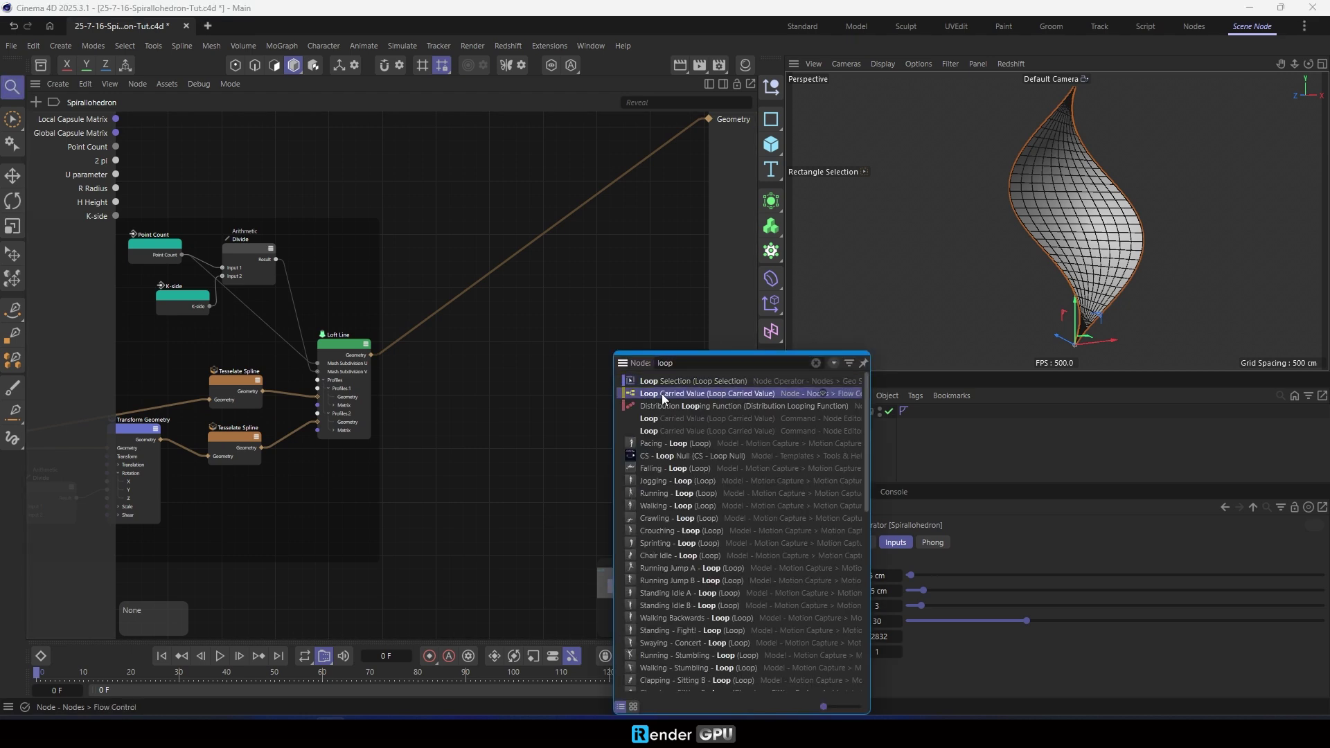
click(662, 394)
drag(588, 348, 543, 292)
Connect Loft Line's geometry to the Loop Carried Value's initial Variable 1 and remove the extra Type Of node.
scroll(543, 292, up, 3)
drag(276, 392, 527, 342)
drag(388, 296, 361, 236)
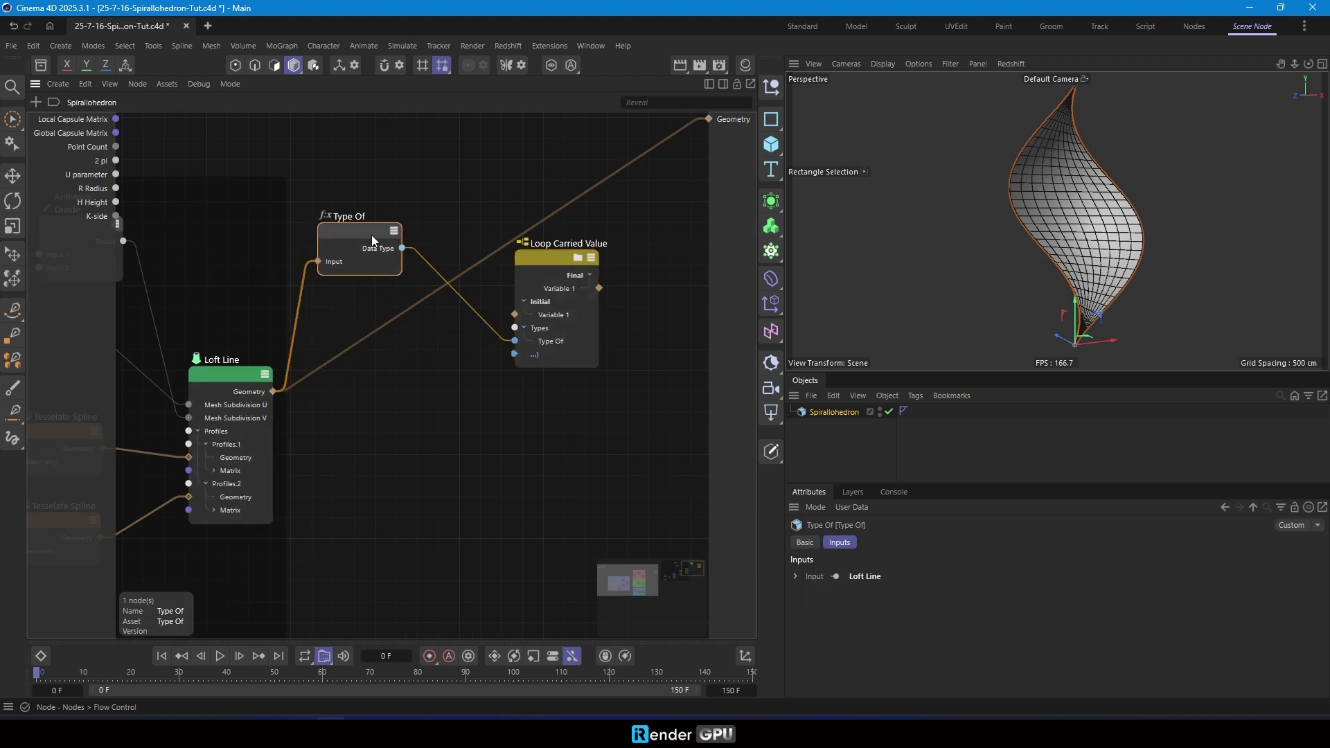
key(Delete)
drag(274, 392, 541, 316)
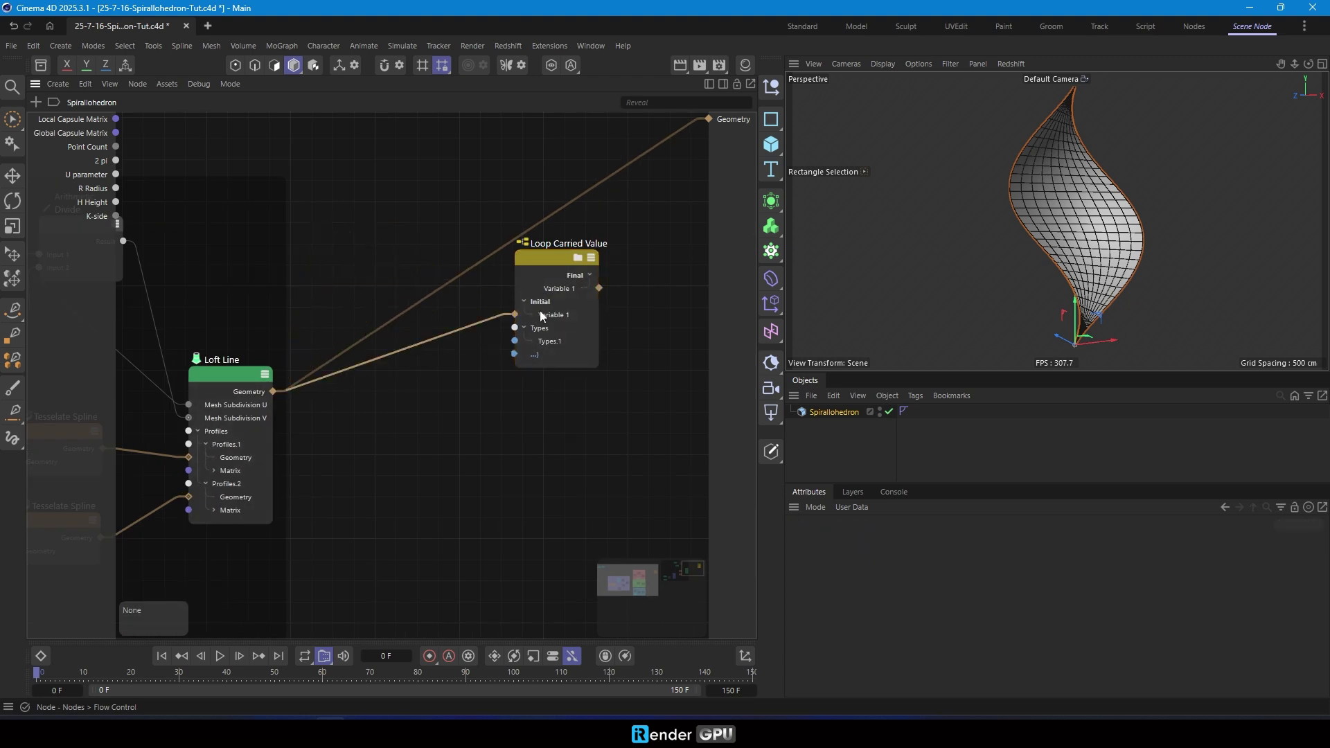
Pass Variable 1 straight through inside the Loop Carried Value and route its final value to the Geometry output.
click(556, 259)
click(578, 257)
drag(92, 132, 692, 132)
click(91, 102)
drag(545, 286, 598, 386)
Add a Range node below the Loft Line wire and drive its End with K-side.
double_click(434, 273)
text(range)
click(475, 303)
drag(416, 277, 484, 423)
scroll(482, 457, up, 2)
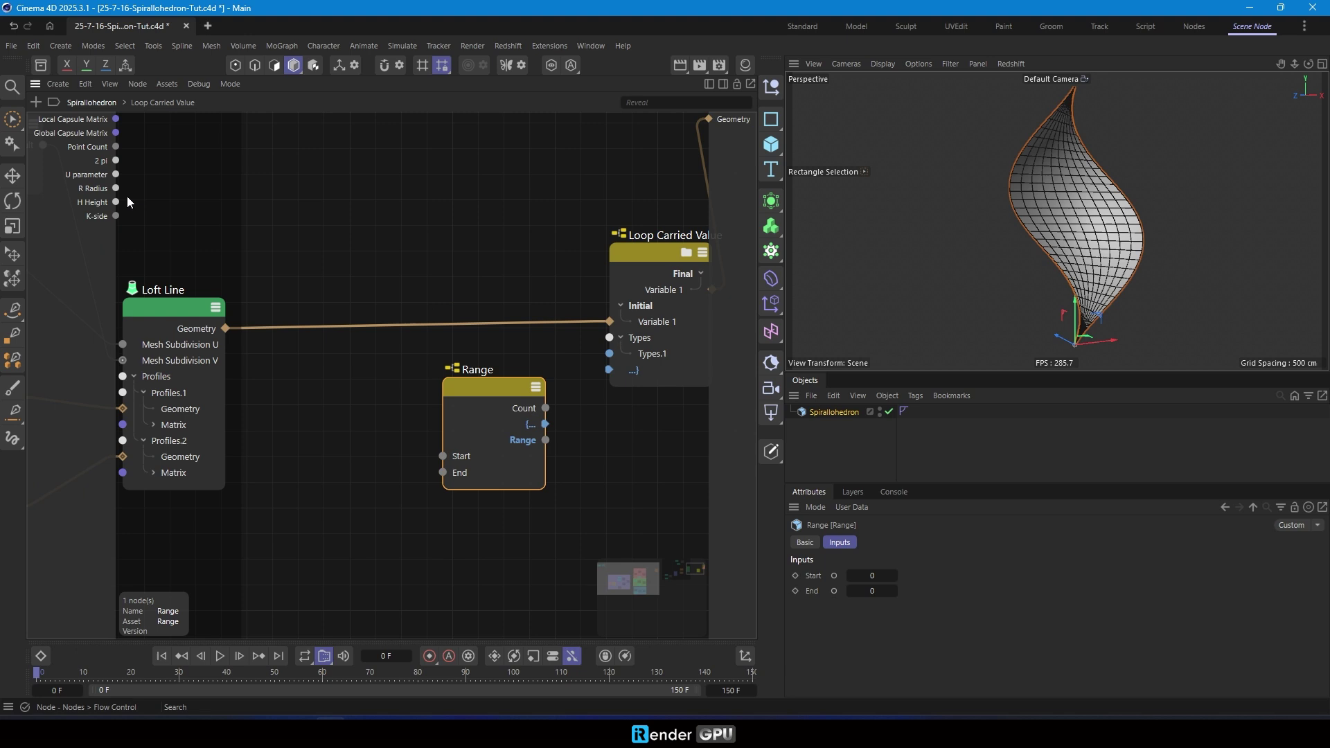
drag(117, 216, 366, 511)
drag(472, 392, 461, 413)
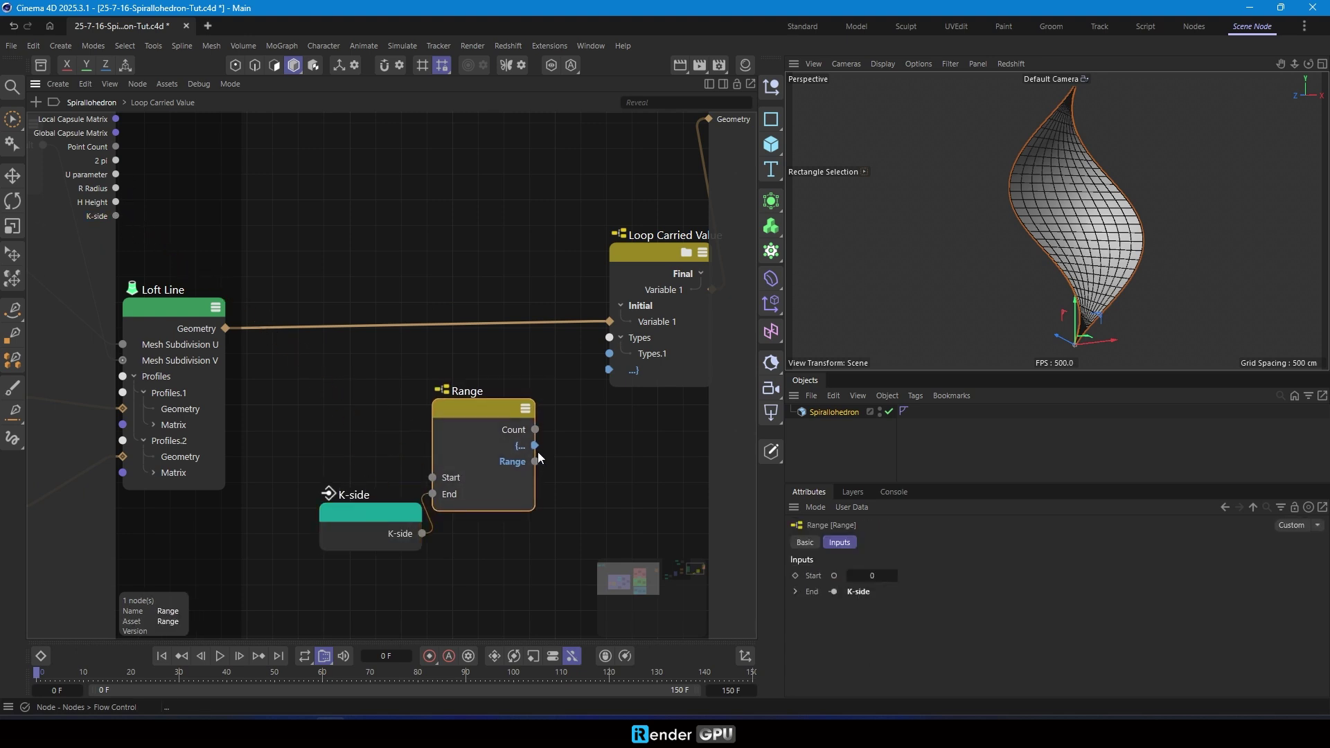
Connect the Range node's loop context to the Loop Carried Value and space out the Range and K-side nodes.
drag(579, 367, 609, 370)
drag(379, 517, 348, 513)
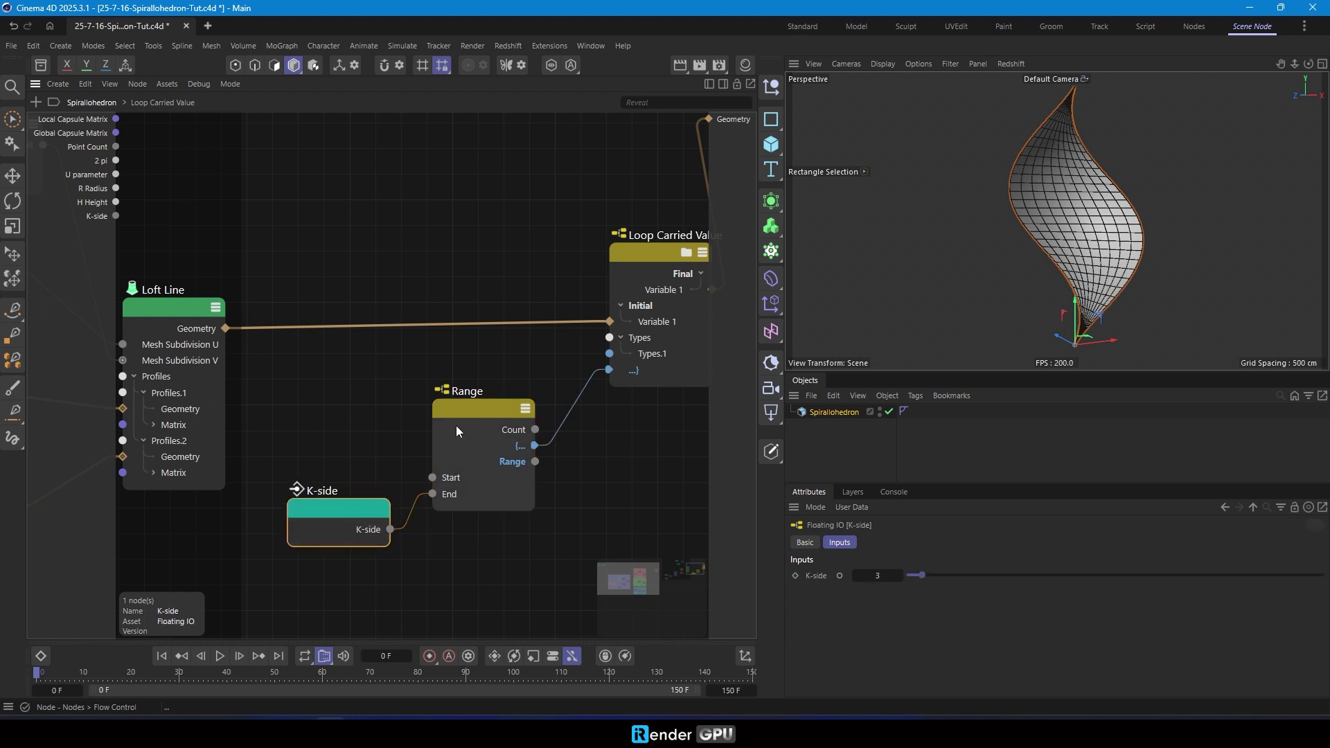
drag(459, 422, 455, 429)
click(364, 402)
Add 2 pi as an additional input of the Loop Carried Value node.
scroll(473, 397, down, 2)
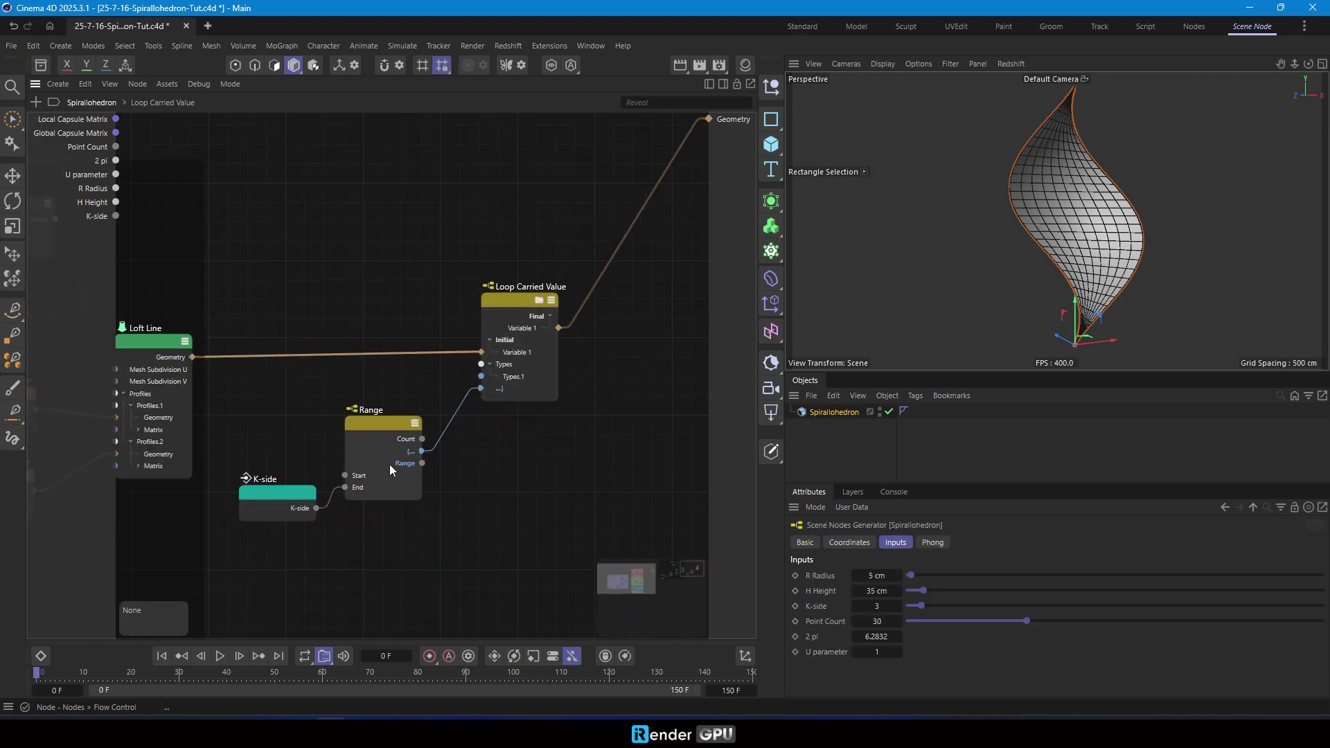
drag(116, 160, 493, 314)
click(531, 326)
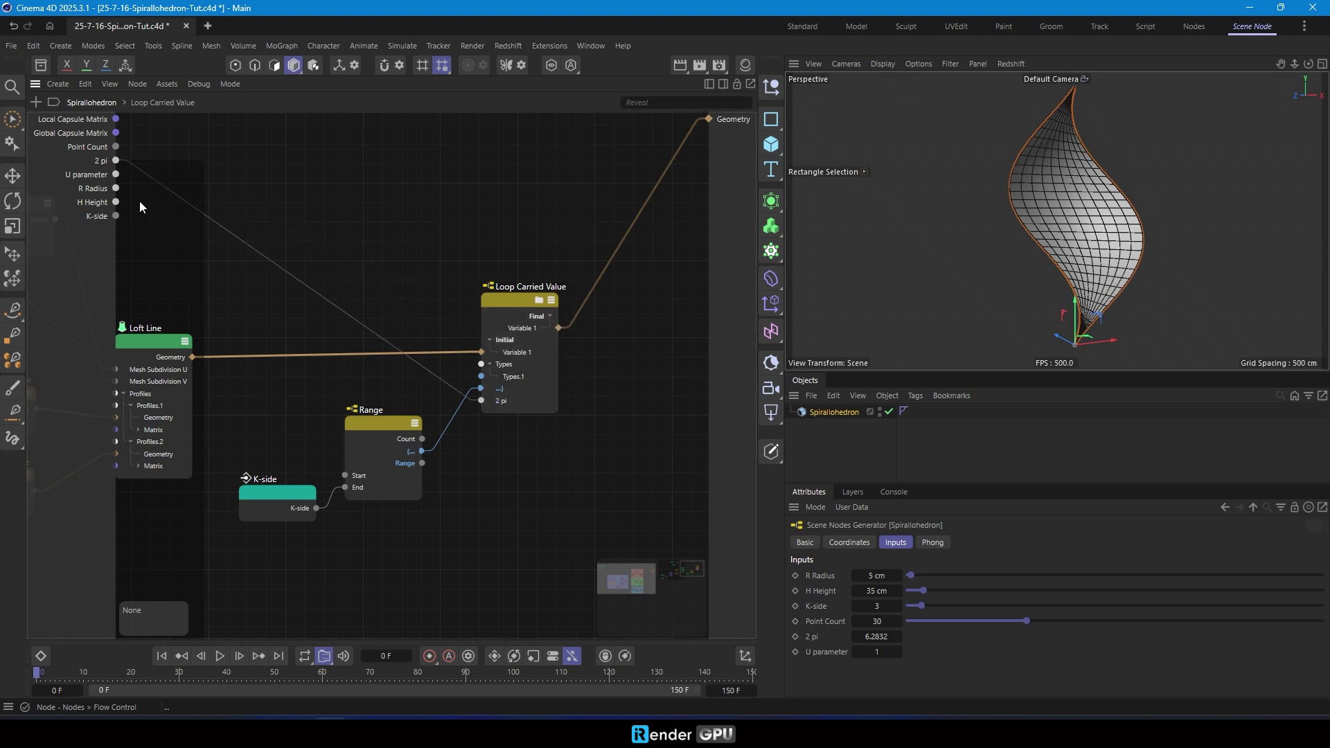
Add K-side as an input of the Loop Carried Value and supply 2 pi, K-side and the Range End from one floating Inputs node.
drag(116, 219, 494, 320)
click(520, 327)
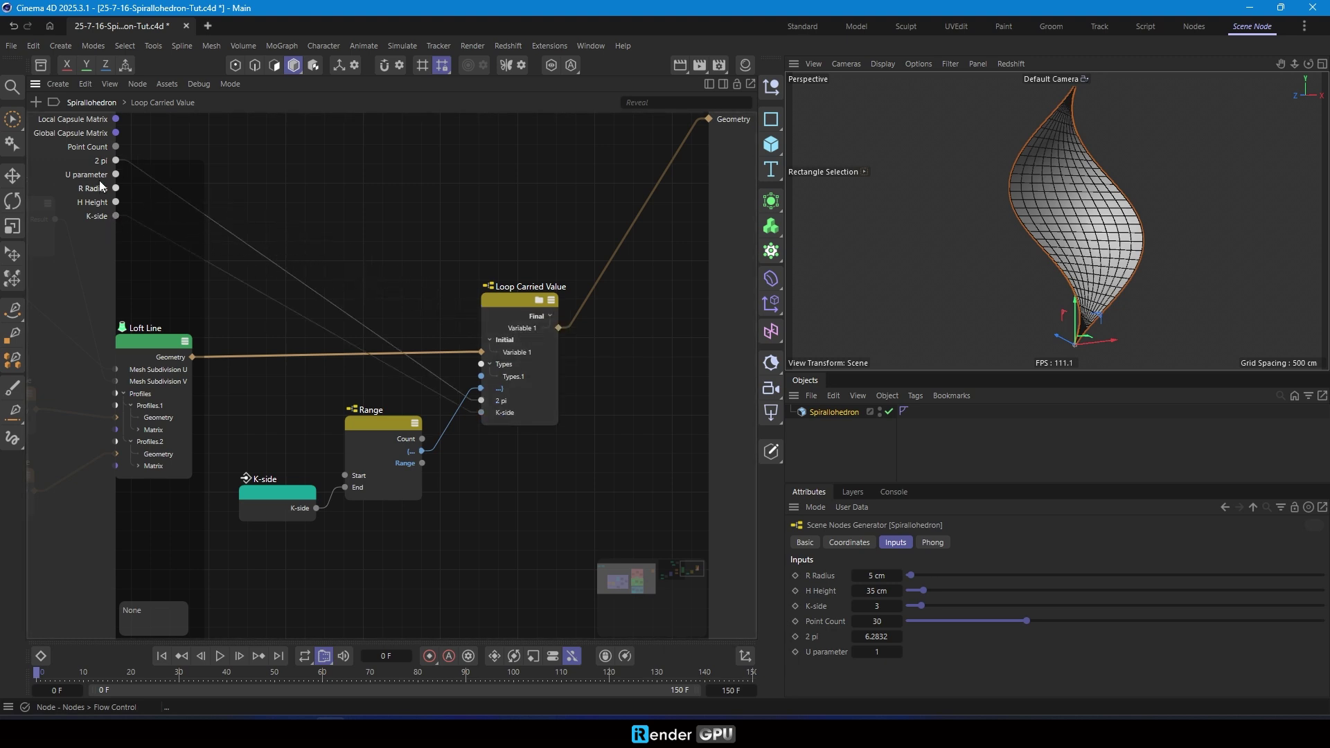
drag(108, 159, 379, 527)
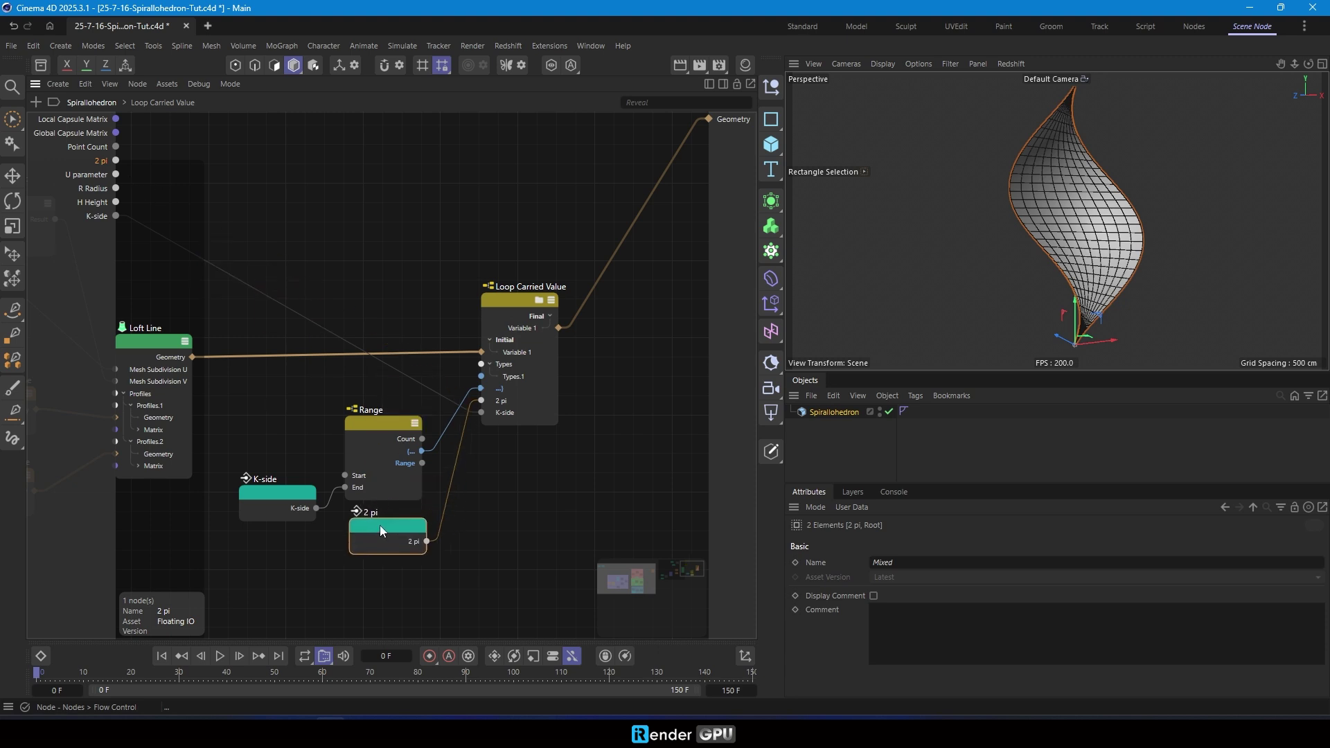
scroll(397, 530, up, 2)
drag(355, 538, 221, 355)
drag(280, 508, 505, 383)
click(244, 489)
key(Delete)
Copy the Base Mesh's Transform Geometry node with its Divide, 2 pi and K-side nodes and paste them inside the Loop Carried Value.
scroll(380, 456, down, 2)
scroll(380, 456, down, 6)
scroll(293, 485, up, 5)
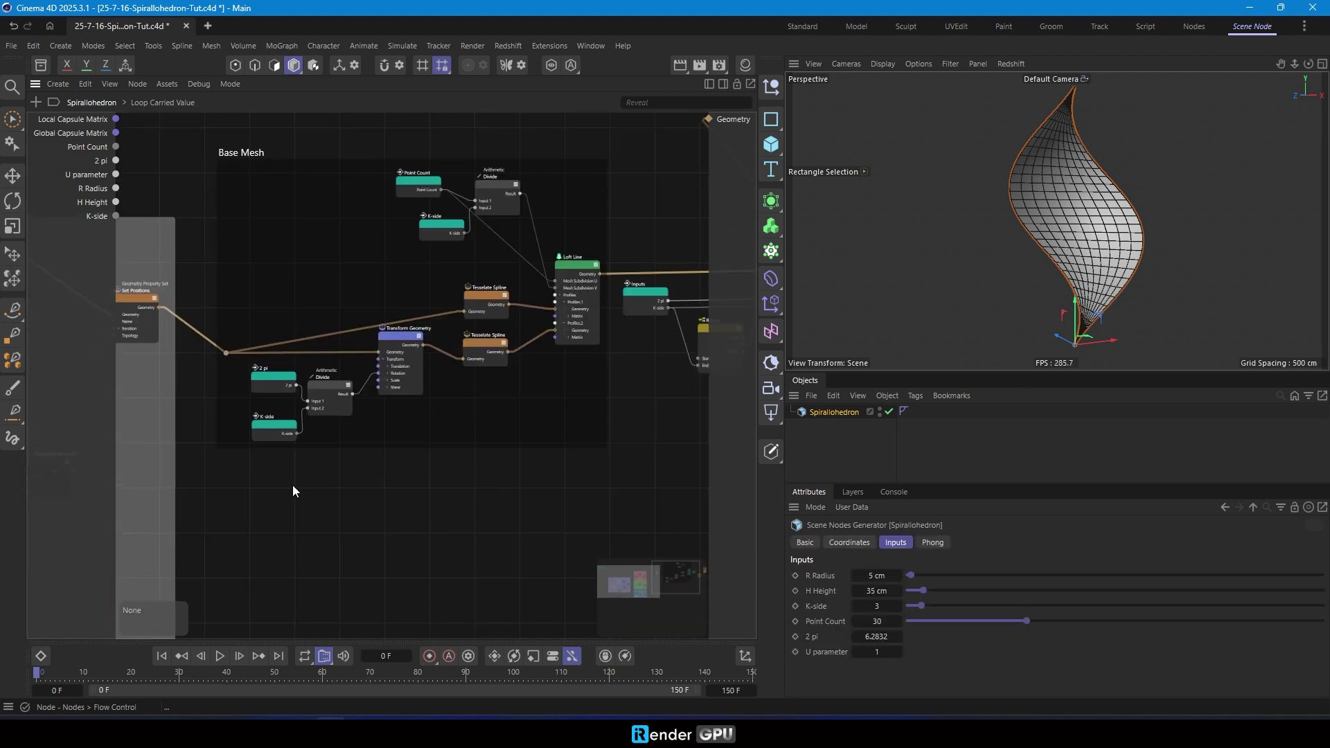
scroll(372, 383, up, 1)
click(398, 340)
shift+click(330, 382)
shift+click(270, 387)
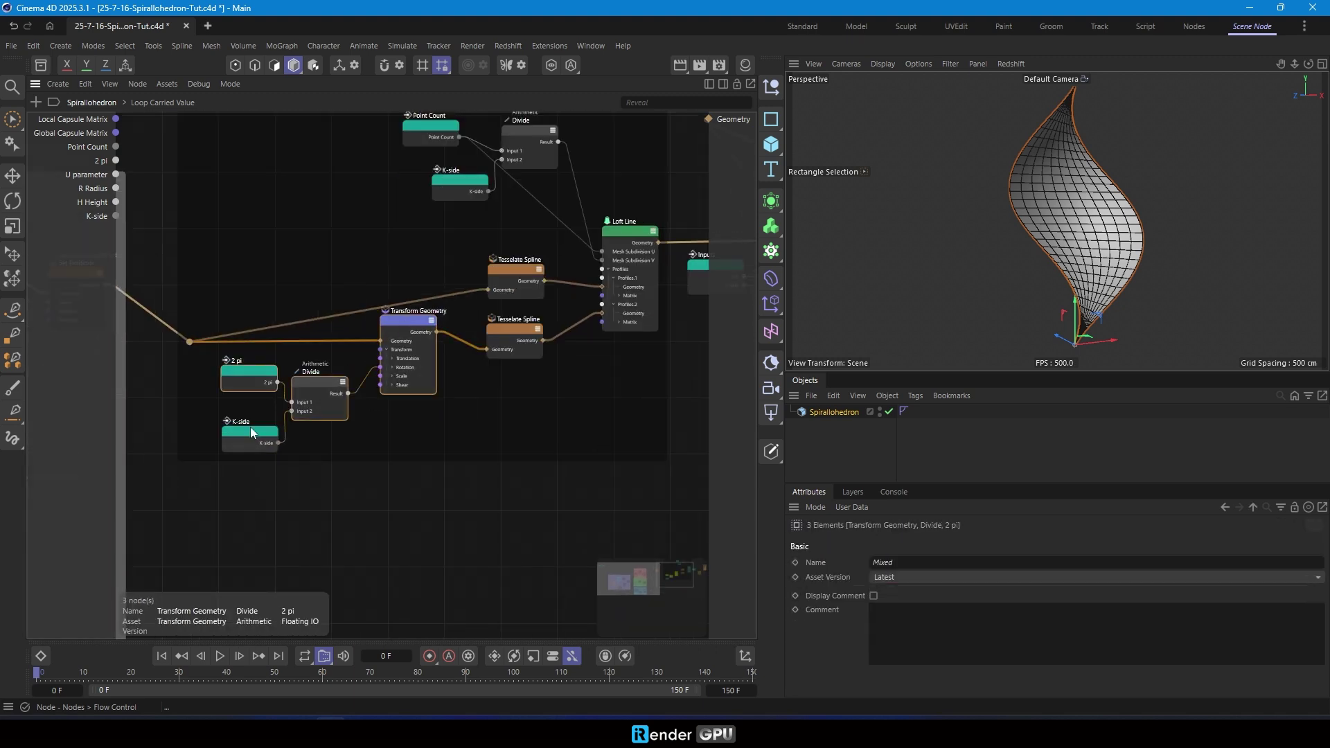
shift+click(264, 438)
scroll(363, 430, down, 3)
scroll(565, 349, up, 2)
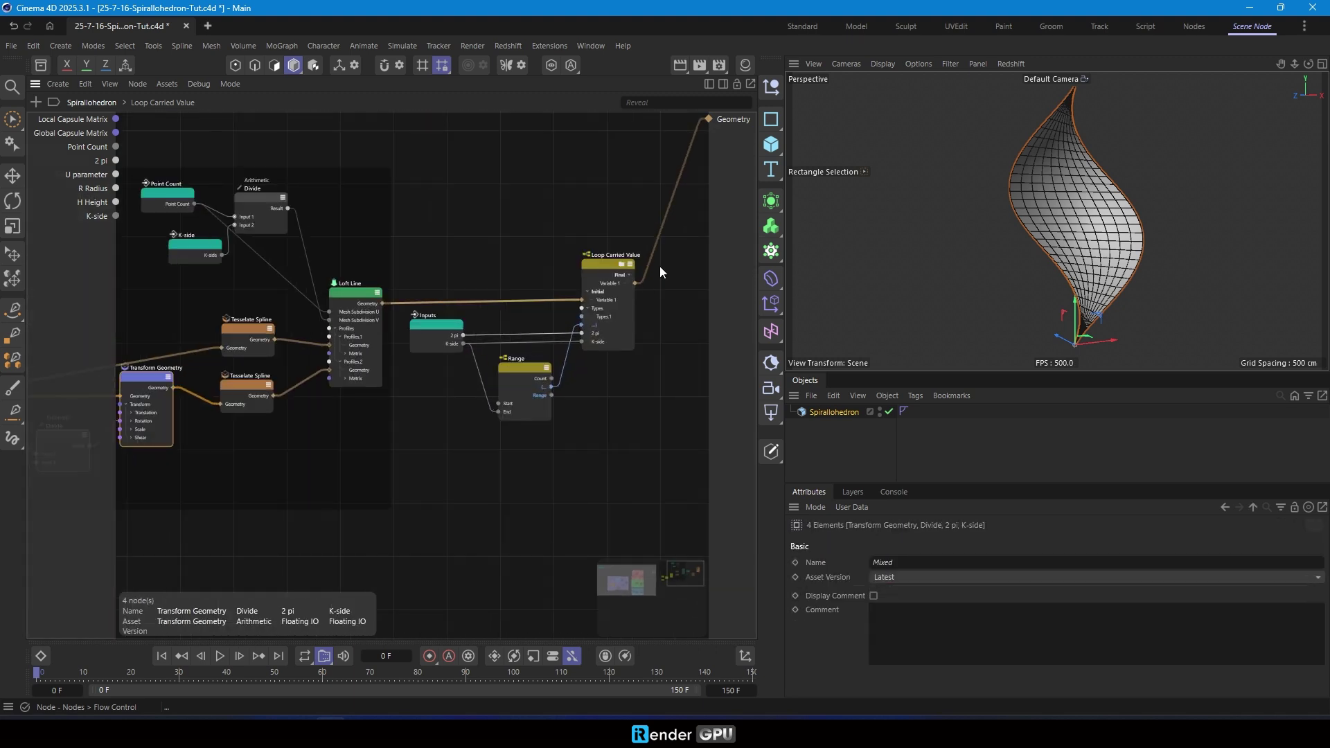
click(620, 264)
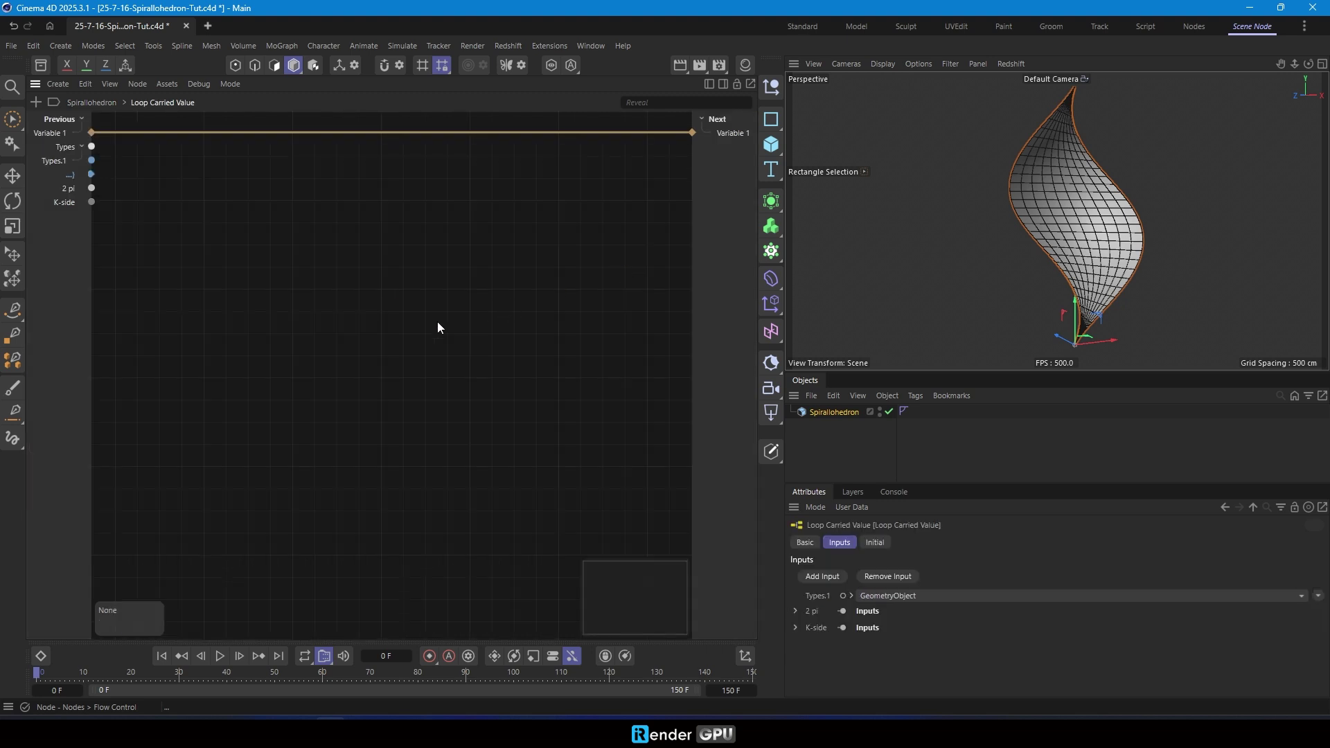
key(ctrl+v)
drag(451, 311, 421, 323)
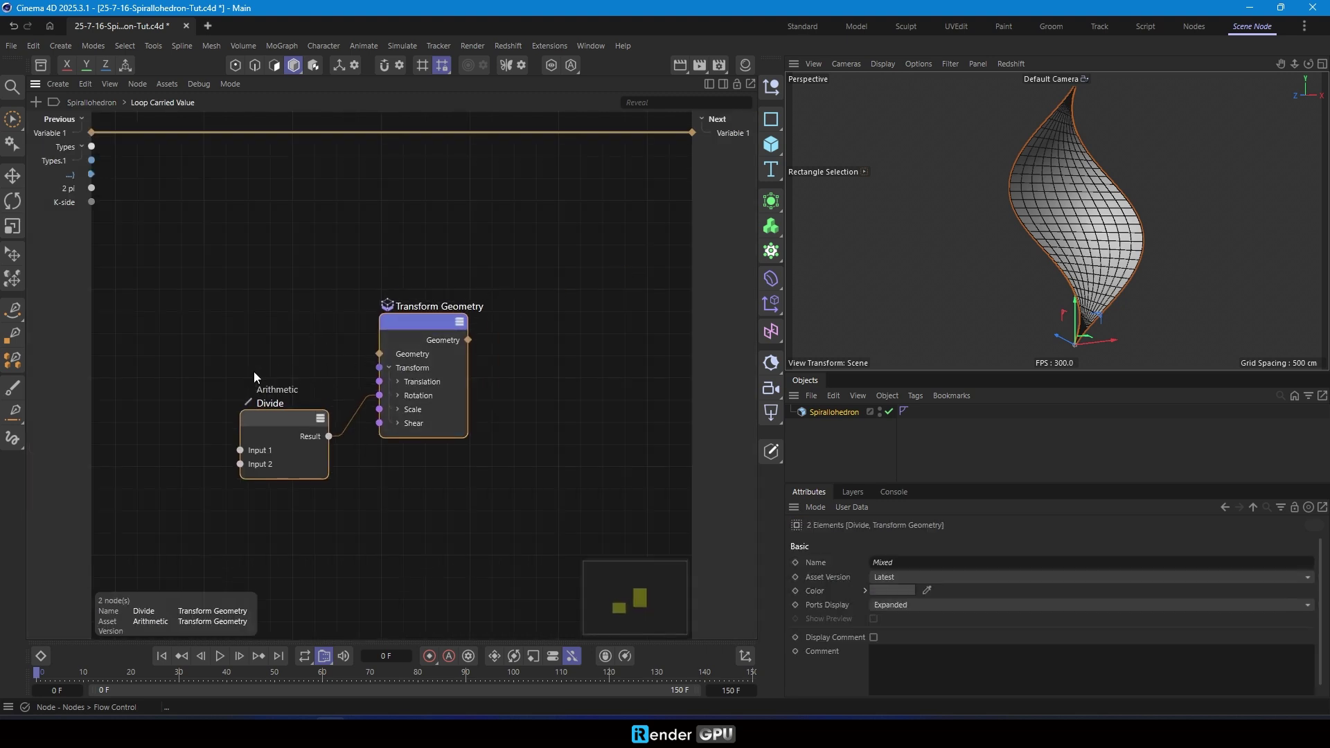
Wire 2 pi and K-side into Input 1 and Input 2 of the pasted Divide node and shift both nodes lower.
click(181, 350)
drag(92, 188, 241, 450)
drag(92, 202, 240, 465)
drag(275, 423, 272, 450)
drag(418, 326, 405, 383)
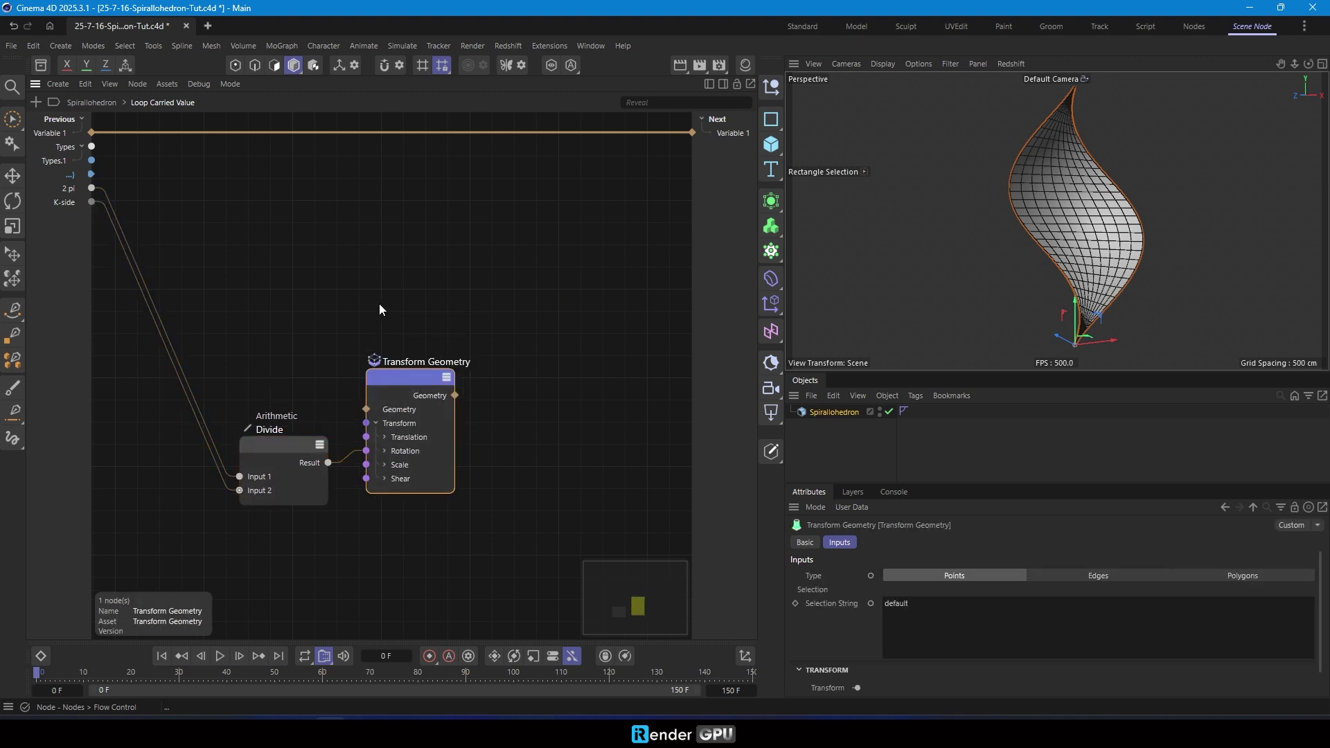
Add a Connect node joining Variable 1 with its Transform Geometry copy, output it to Next Variable 1, and feed Variable 1 into Transform Geometry.
click(379, 303)
middle_drag(491, 295, 426, 320)
scroll(427, 321, down, 2)
key(shift+c)
text(conn)
click(542, 326)
drag(92, 132, 469, 302)
drag(397, 398, 693, 133)
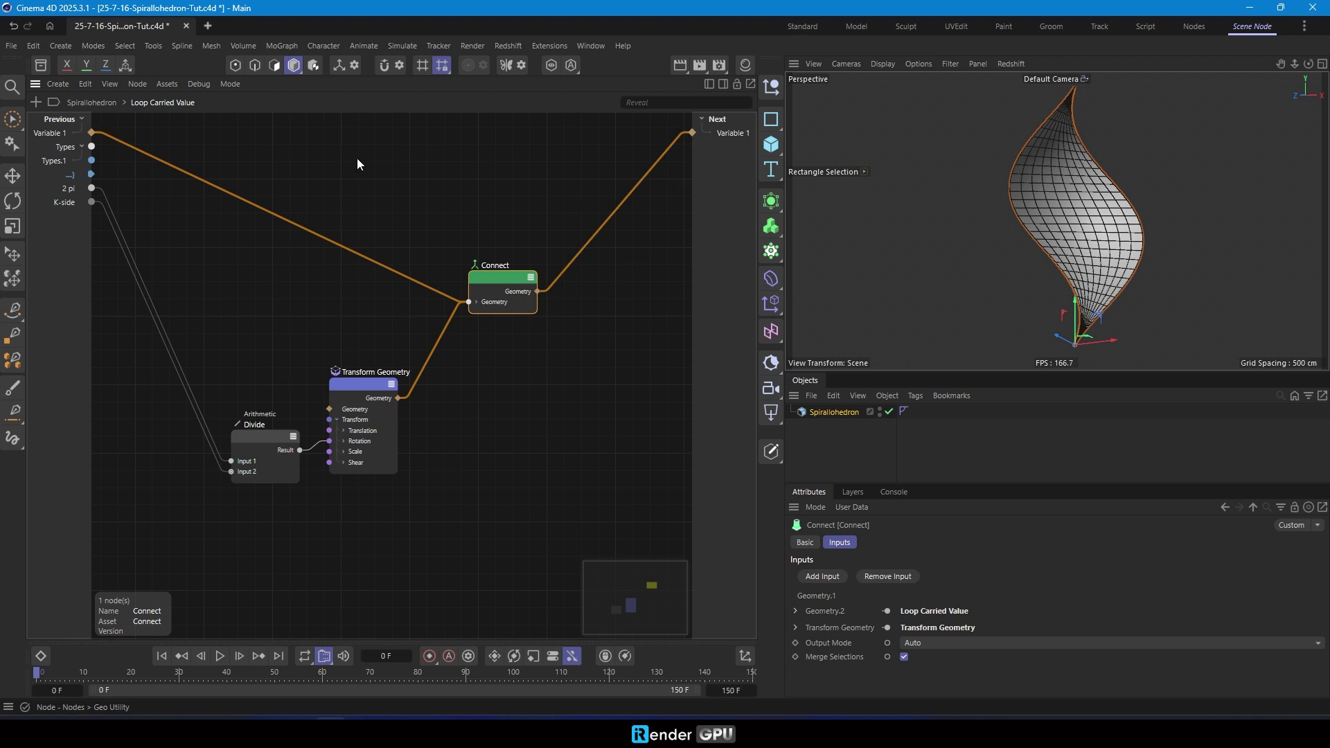
drag(91, 132, 344, 427)
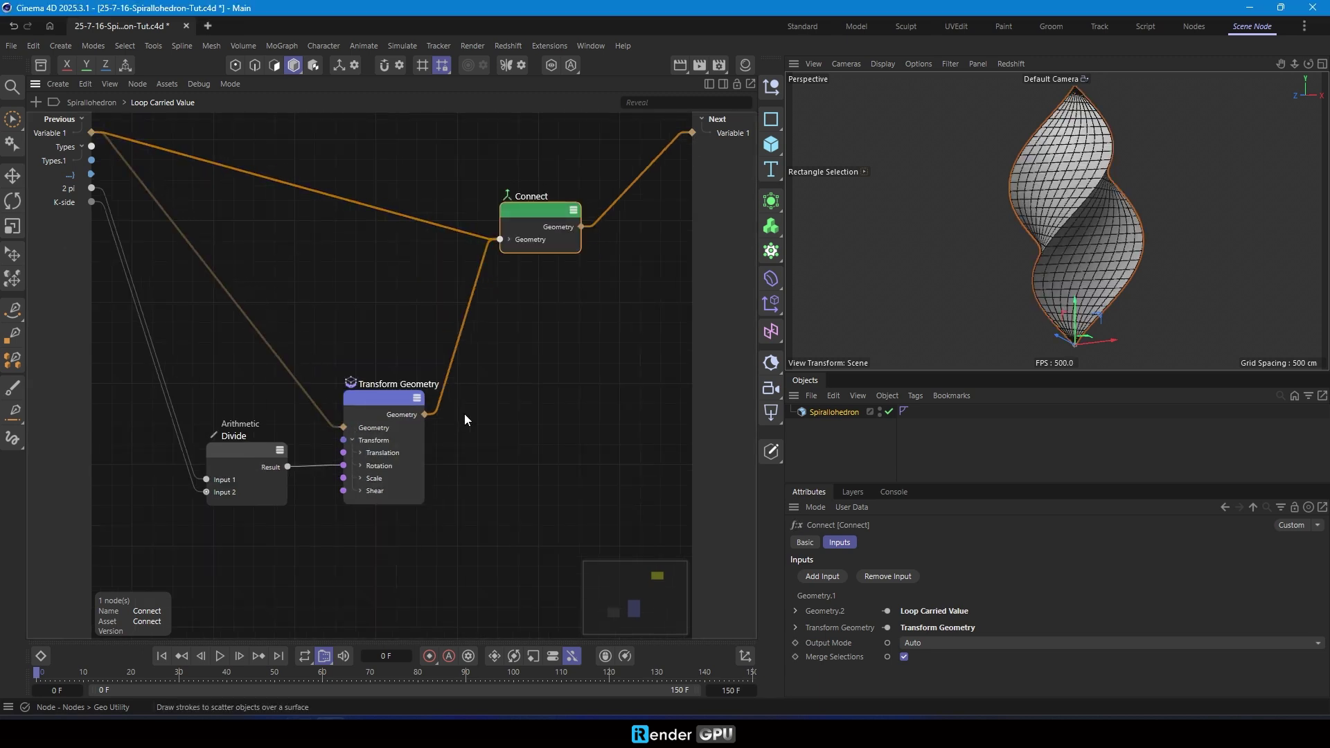
Switch to the Standard layout and show the Spirallohedron's input parameters while viewing the looped shape.
scroll(948, 243, down, 6)
alt+drag(974, 239, 842, 284)
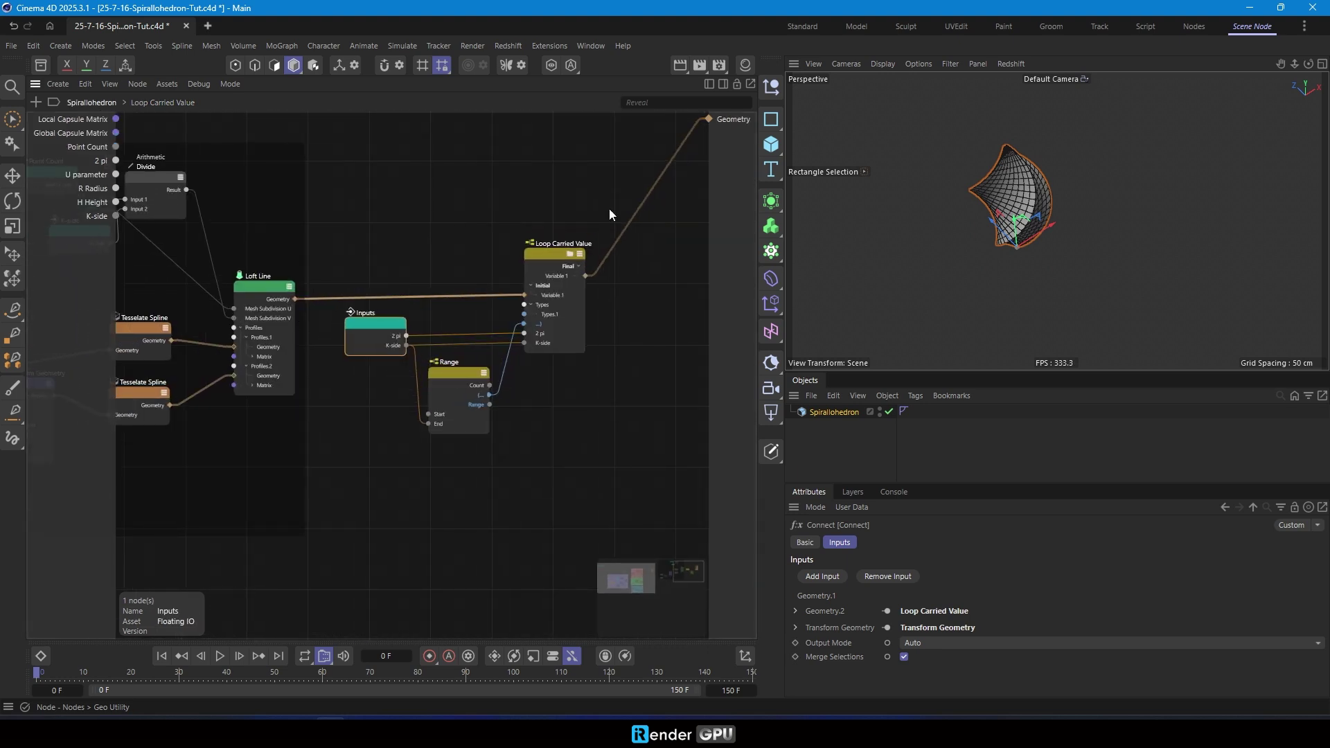
click(804, 27)
alt+drag(360, 340, 284, 315)
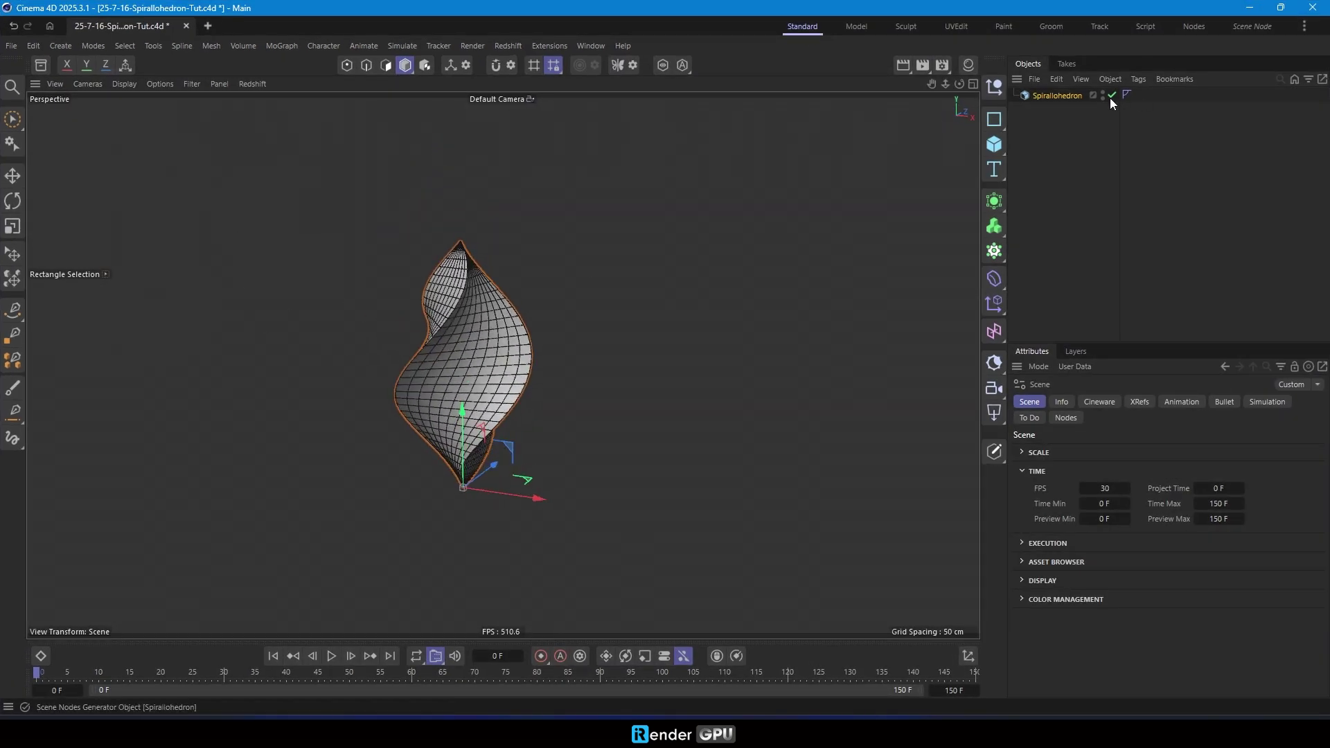
click(1110, 98)
Test several K-side values on the Spirallohedron, including 2, and return it to 3 to view the shape from different angles.
click(1120, 466)
click(1119, 467)
click(1119, 466)
click(1119, 466)
click(1119, 467)
alt+drag(412, 377, 428, 355)
drag(1147, 464, 1135, 464)
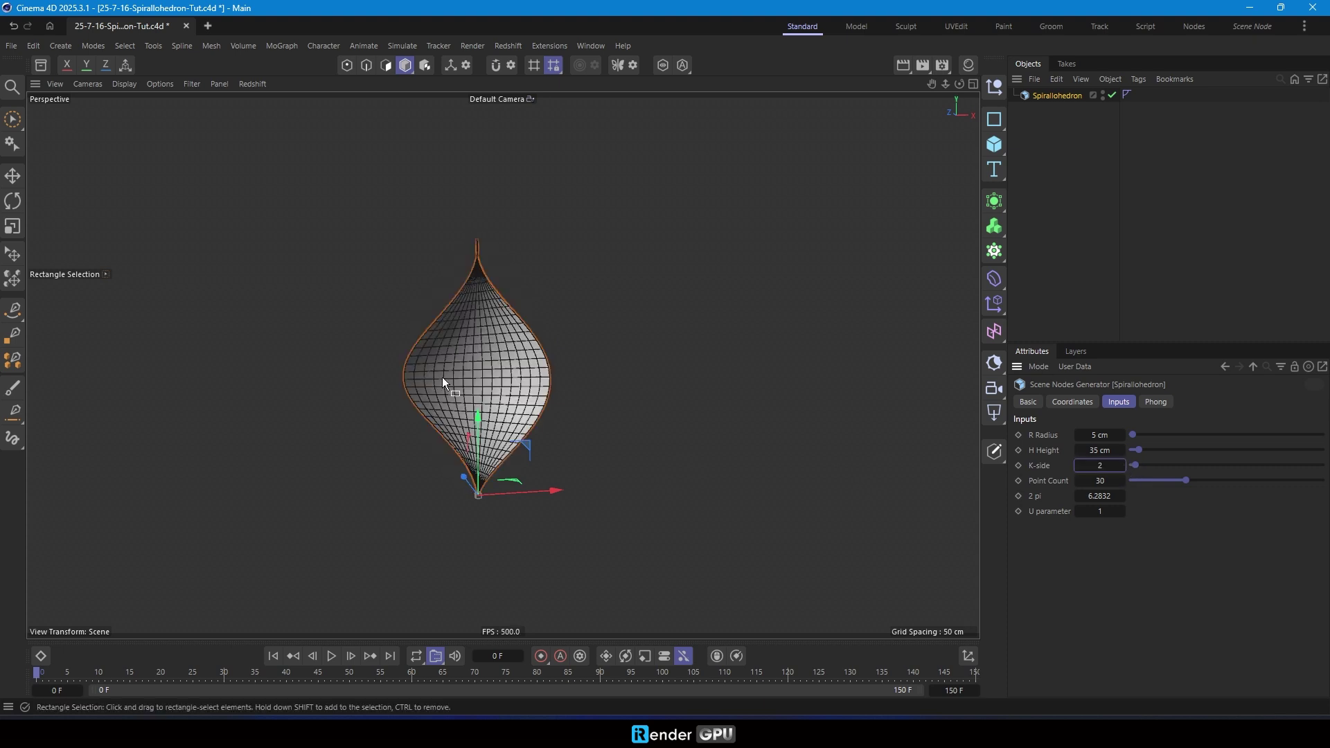
click(1121, 462)
alt+drag(434, 299, 436, 510)
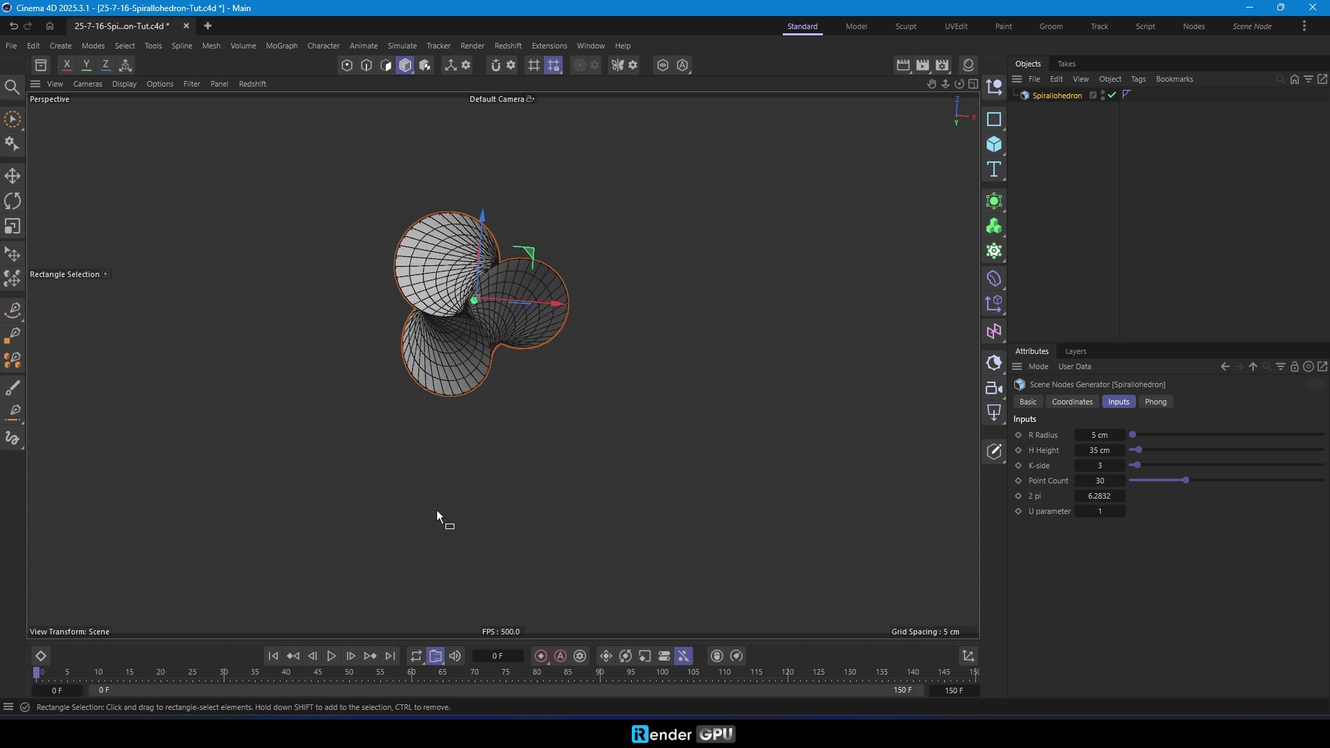
Raise K-side one step at a time from 3 to test shapes with more sides.
click(1122, 464)
click(1122, 465)
click(1122, 465)
click(1122, 465)
click(1122, 464)
click(1122, 464)
click(1122, 464)
Set the Spirallohedron's Point Count to 60 and check the denser mesh from the side.
drag(1108, 481, 1078, 488)
text(60)
key(Return)
alt+drag(419, 348, 418, 181)
scroll(418, 181, down, 2)
alt+drag(488, 413, 408, 443)
Try K-side values of 13 and 3 on the Spirallohedron and settle on 4.
drag(1150, 466, 1156, 466)
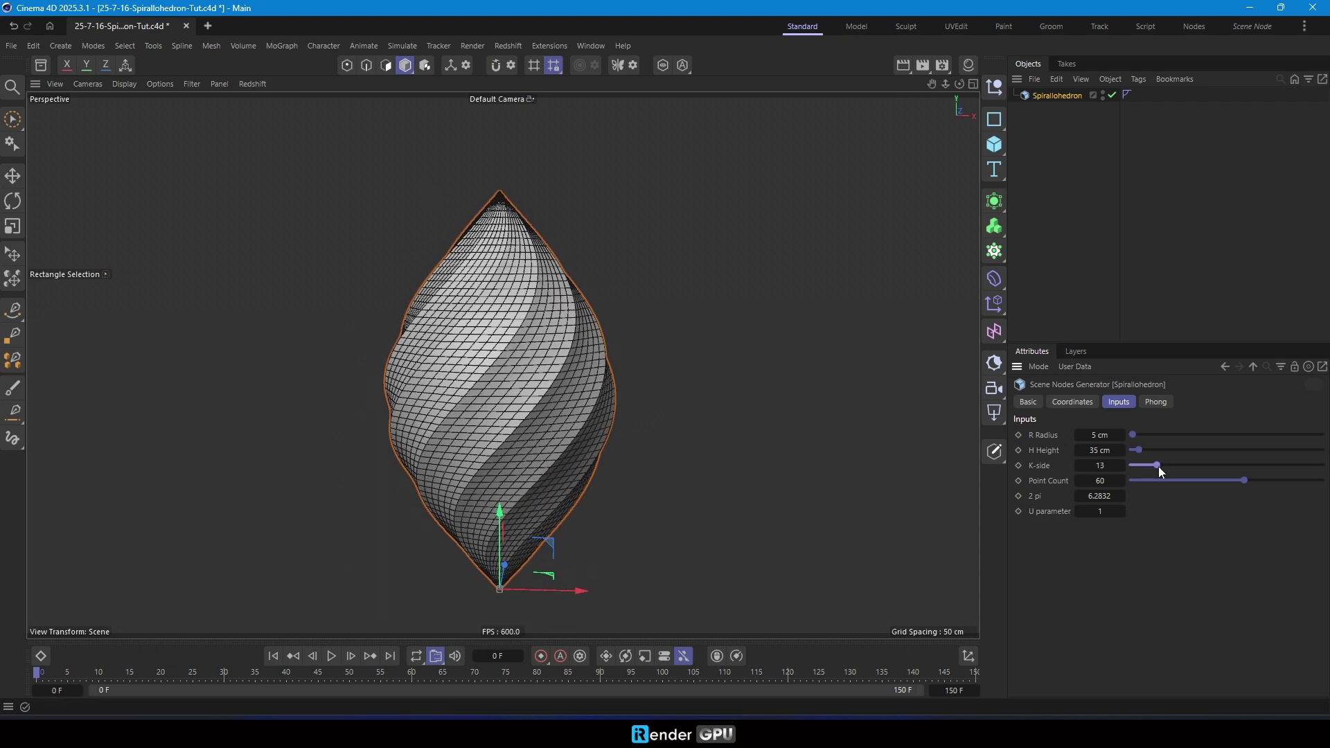
double_click(1099, 465)
text(3)
key(Return)
alt+drag(450, 457, 356, 403)
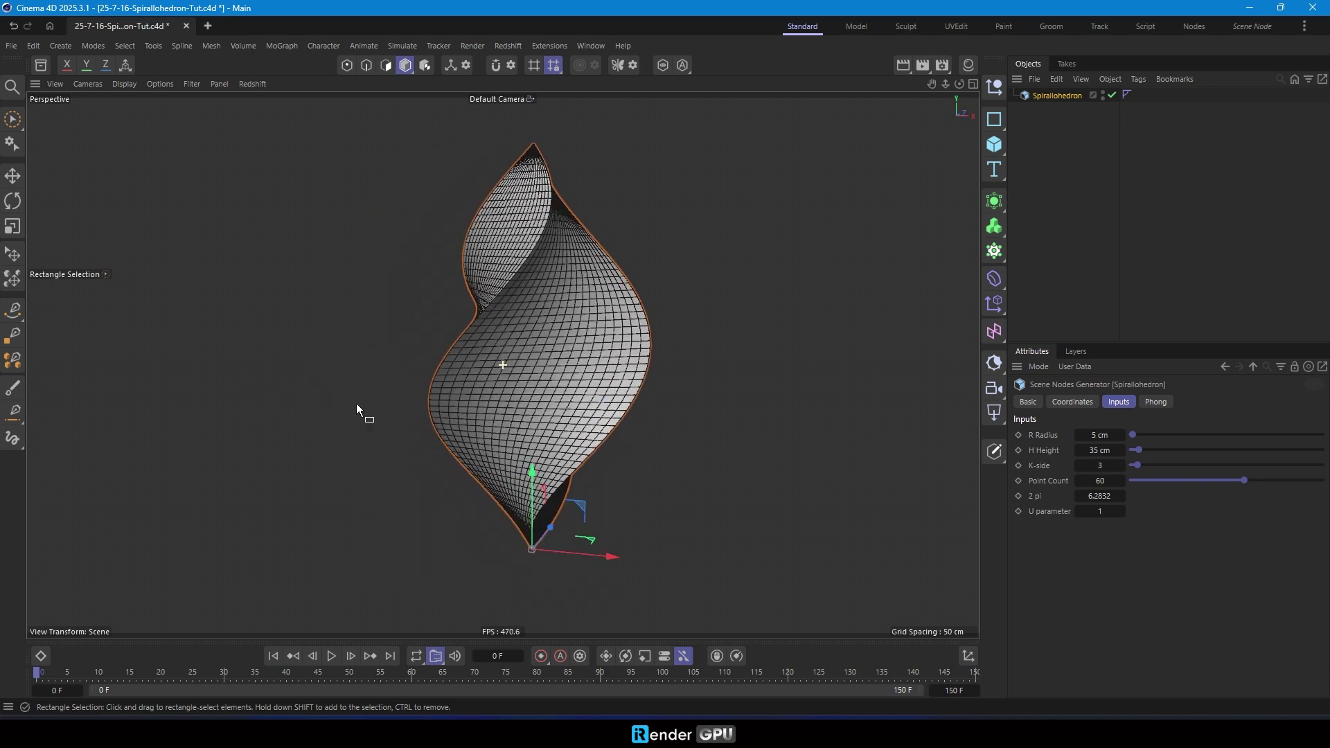
click(1121, 466)
alt+drag(493, 452, 760, 408)
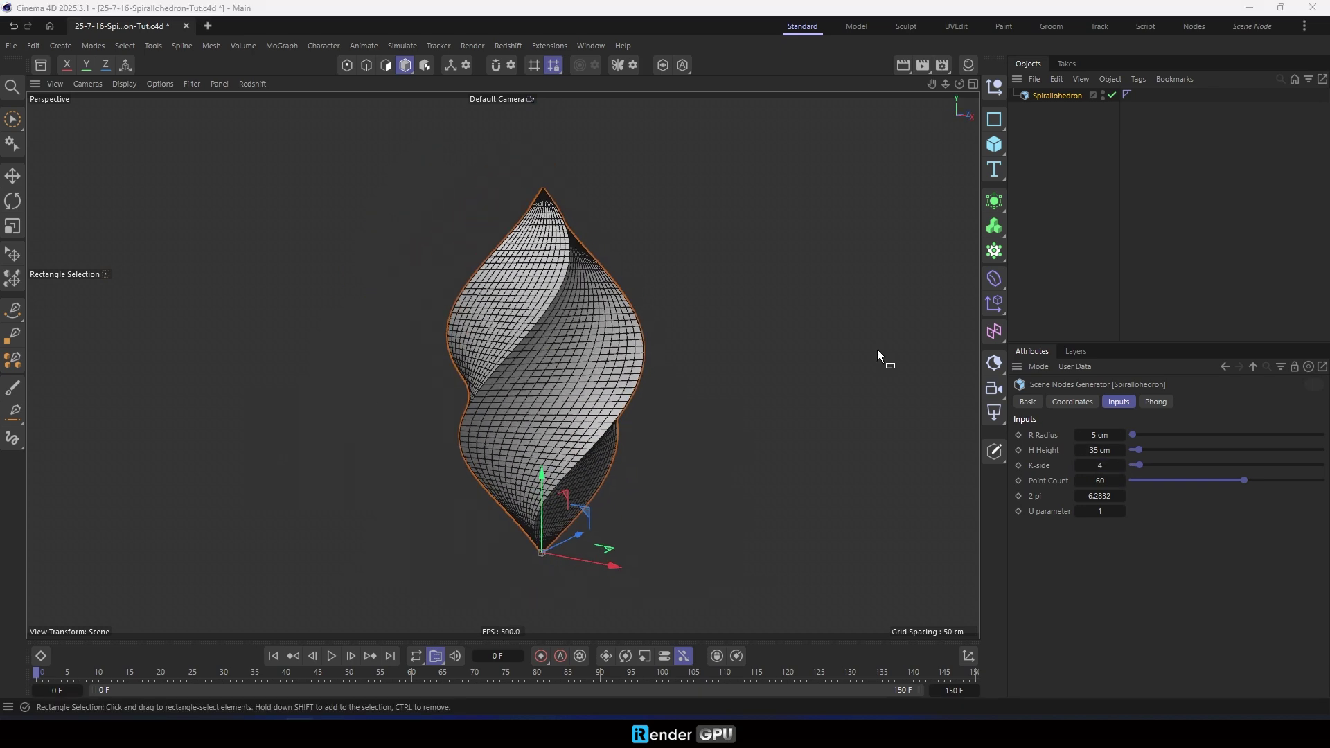
Return to the Scene Node layout and enclose the Base Mesh and loop nodes in a scaffold named Base shape.
click(1249, 26)
click(836, 415)
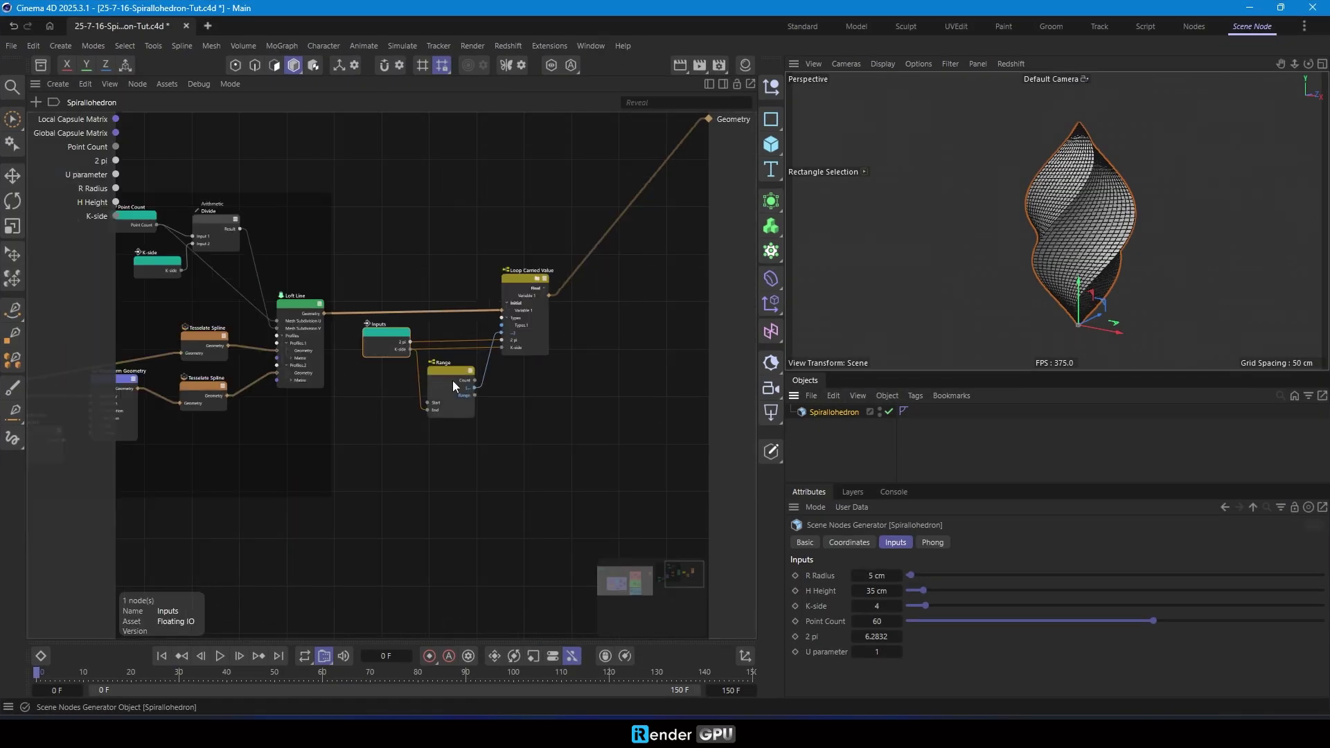
scroll(446, 380, down, 4)
drag(223, 243, 572, 474)
key(alt+s)
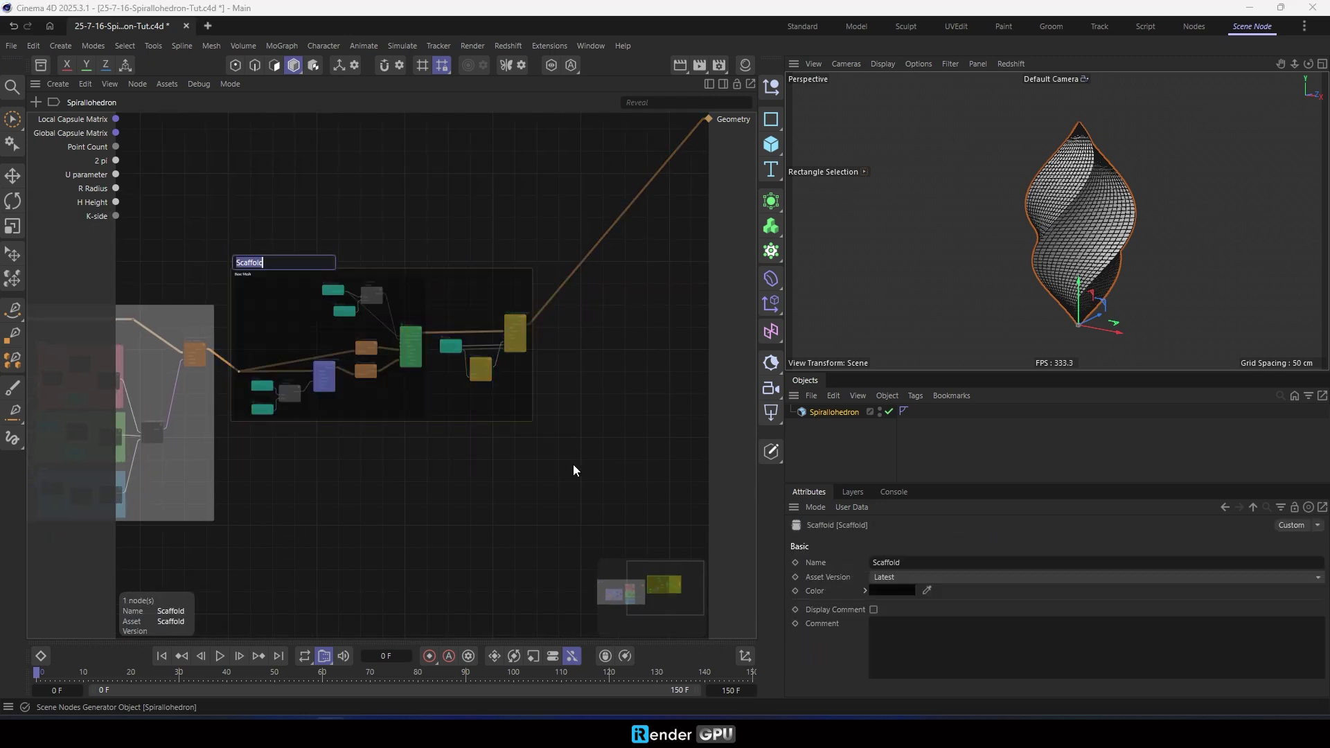
text(Base)
key(Return)
Give the Base shape scaffold a light purple color.
right_click(486, 409)
mouse_move(638, 633)
click(682, 640)
click(412, 503)
drag(447, 397, 454, 444)
Add a Plane node beside the Base shape scaffold and expose its Width, Height and segment ports.
scroll(393, 391, up, 3)
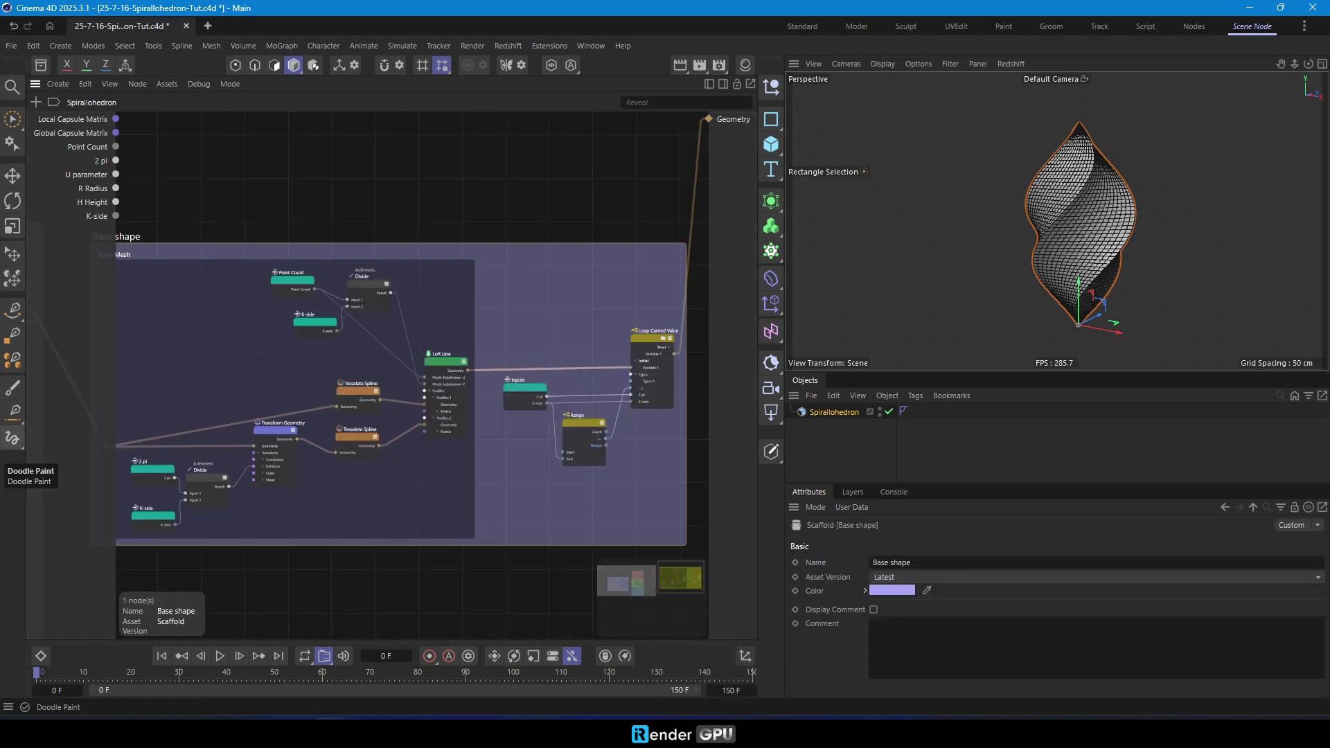
scroll(516, 322, down, 2)
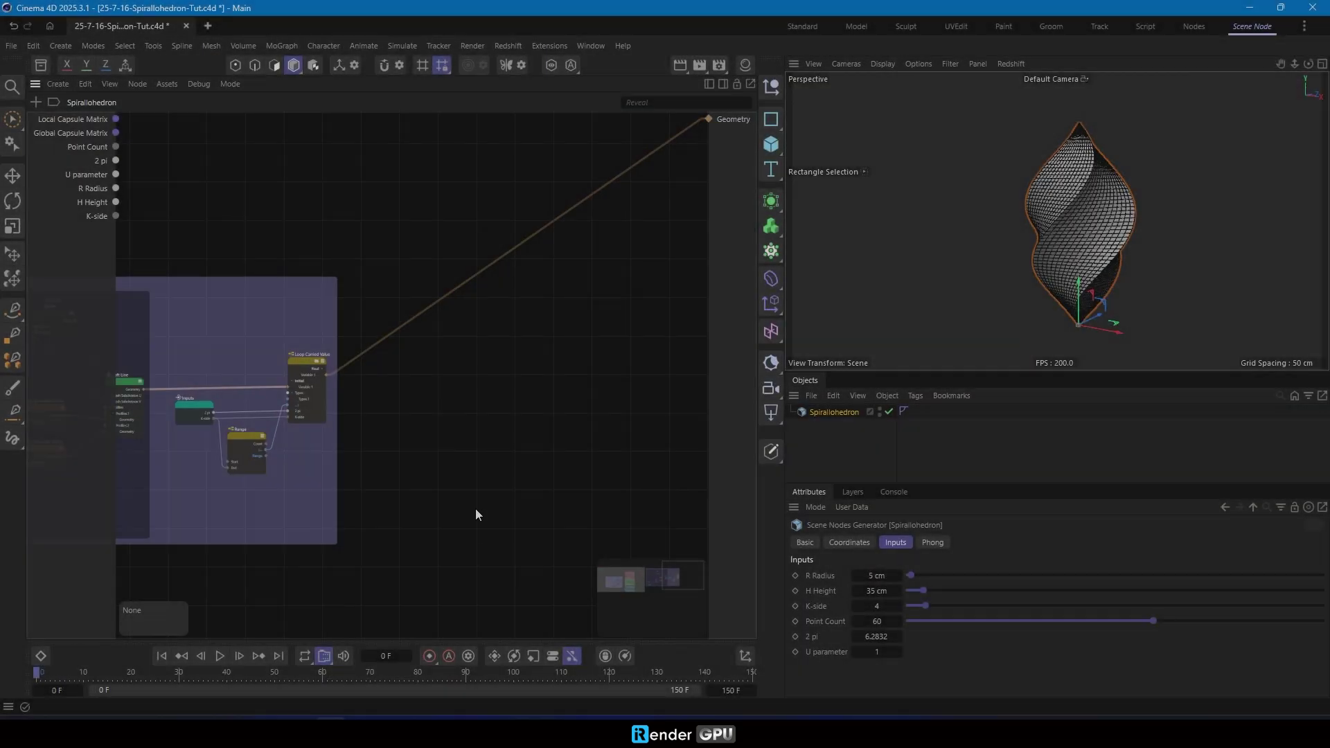
scroll(412, 410, up, 2)
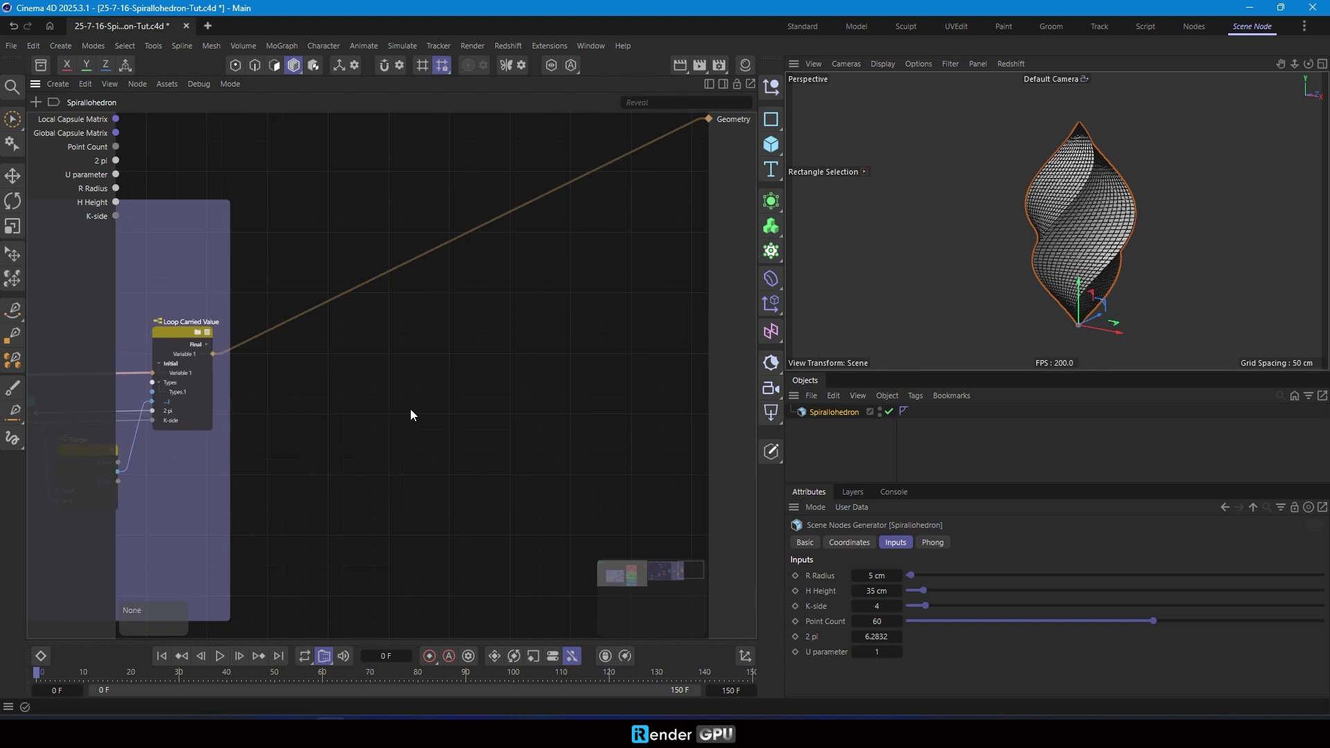
text(cplane)
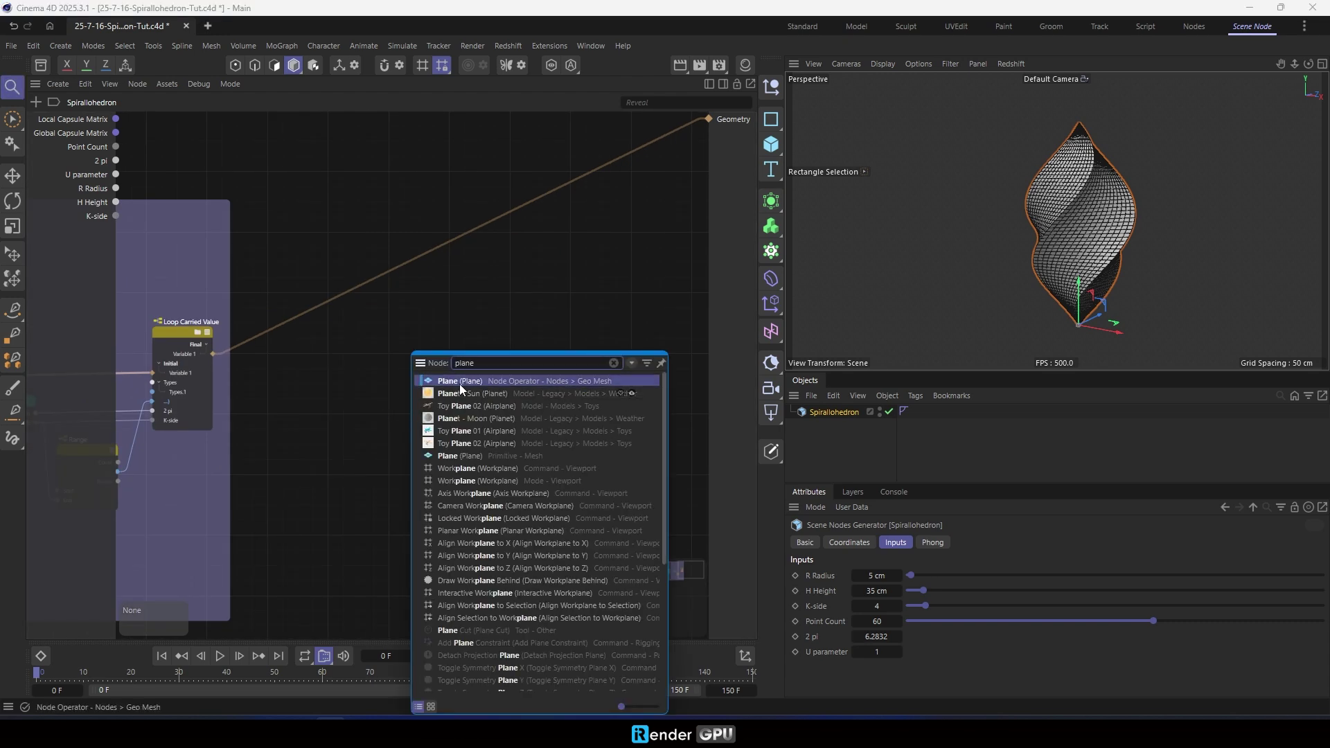
click(459, 381)
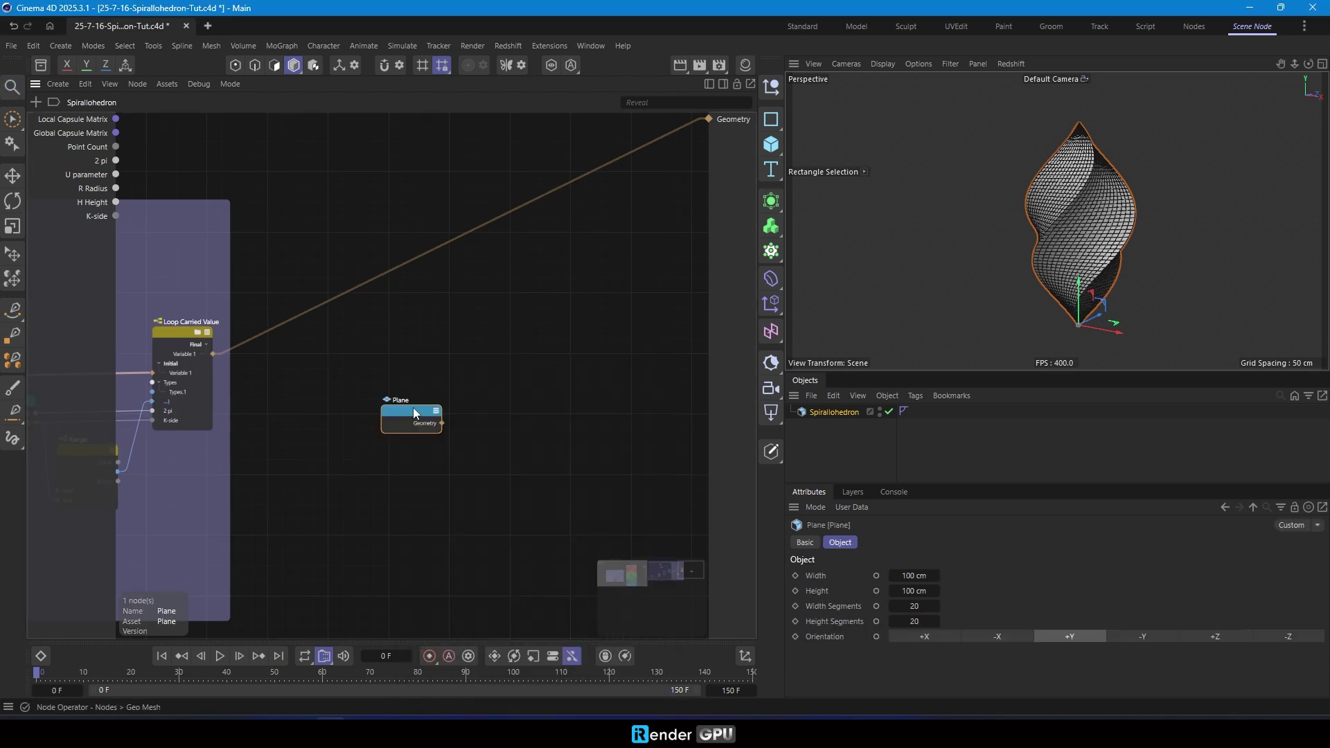
click(445, 434)
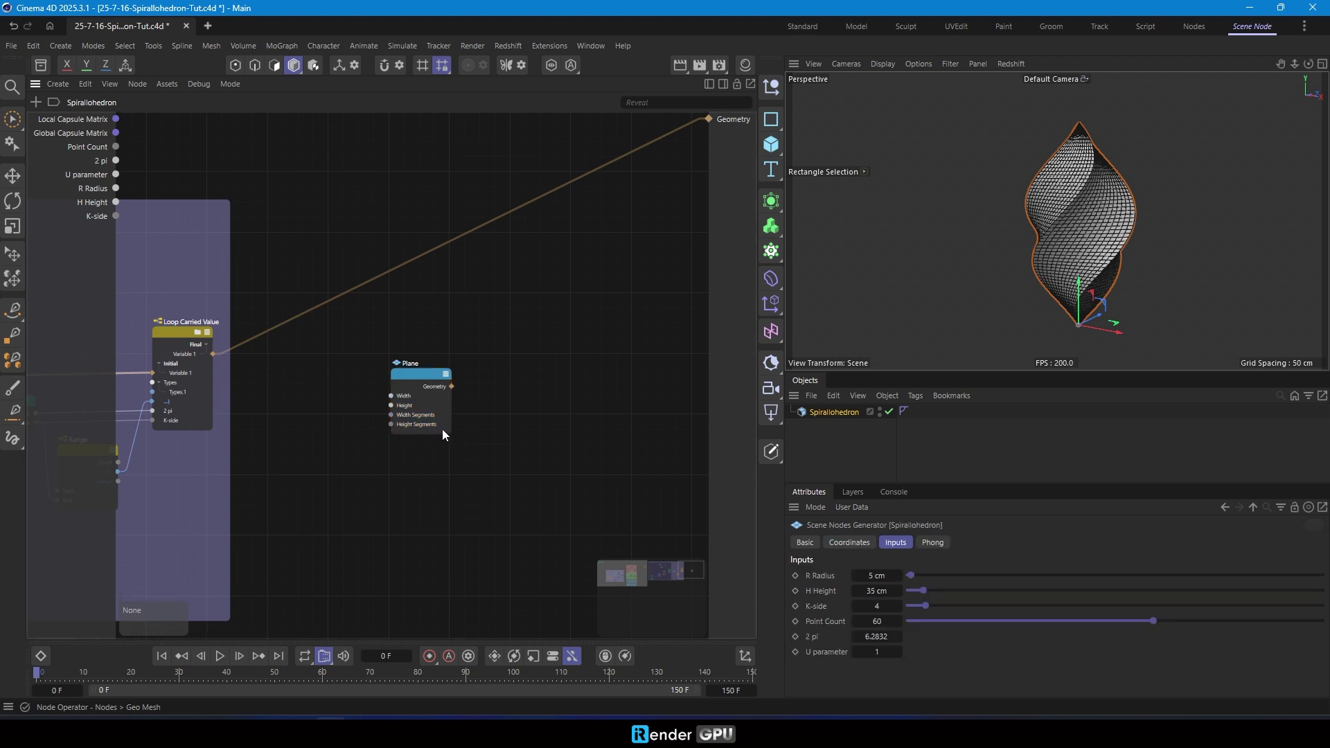
drag(441, 429, 492, 435)
click(434, 391)
scroll(434, 387, up, 2)
middle_drag(486, 388, 460, 408)
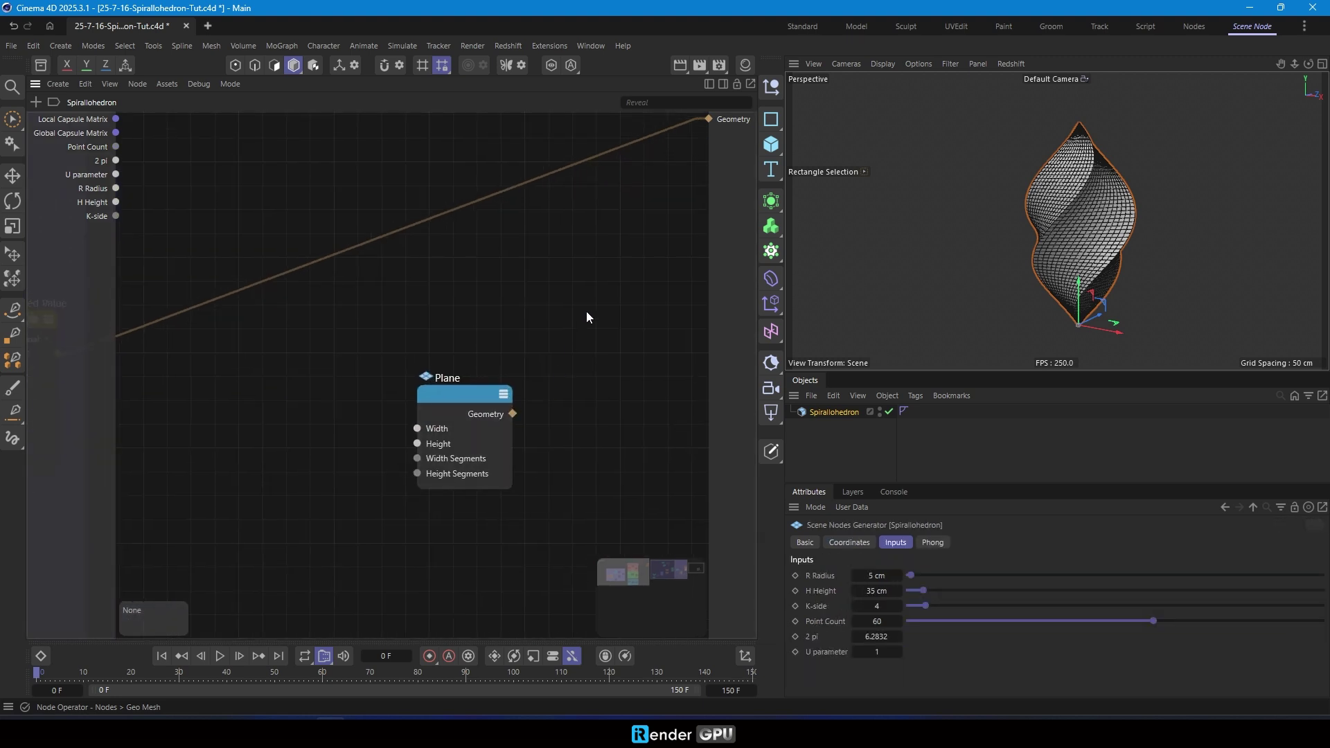
Add a Connect node that merges the Loop Carried Value result with the Plane and feeds the Geometry output.
key(shift+c)
text(conn)
double_click(625, 350)
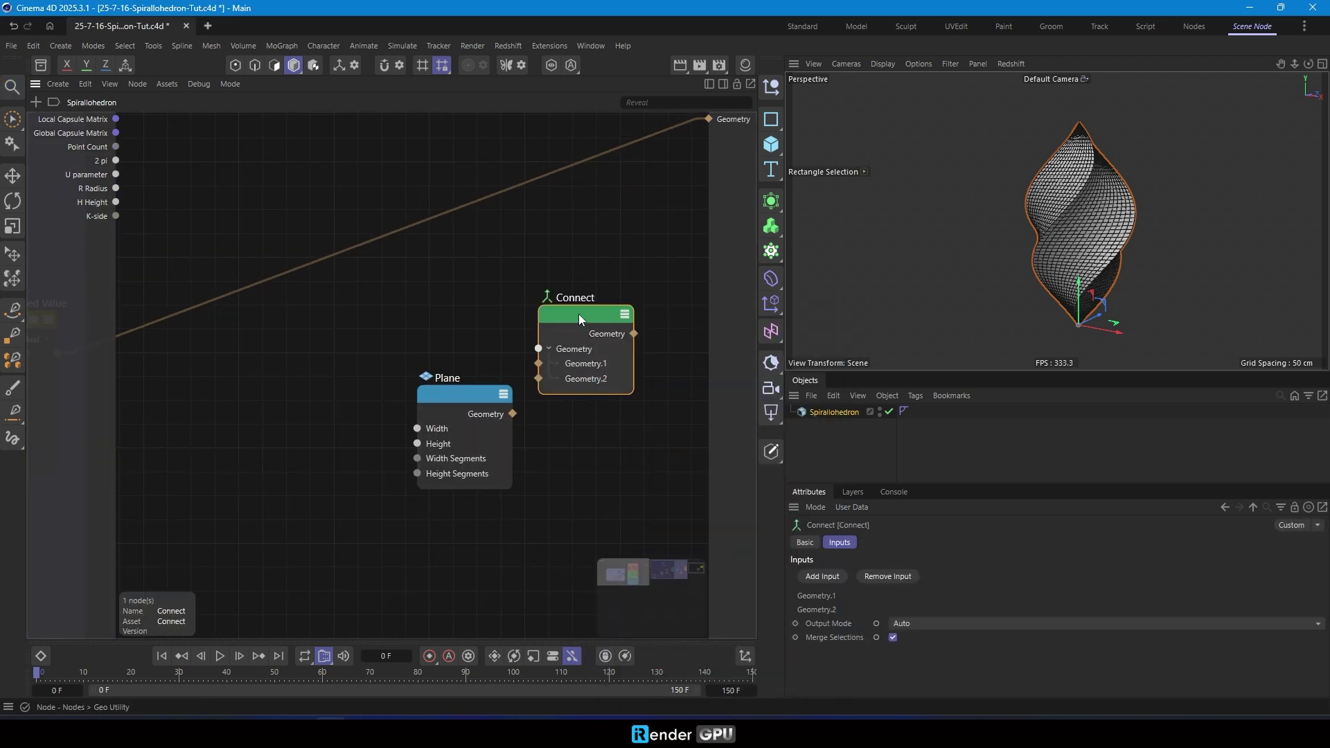
drag(579, 314, 622, 267)
drag(514, 413, 581, 330)
drag(627, 145, 581, 316)
double_click(627, 273)
scroll(1037, 232, down, 5)
alt+drag(1043, 188, 1064, 290)
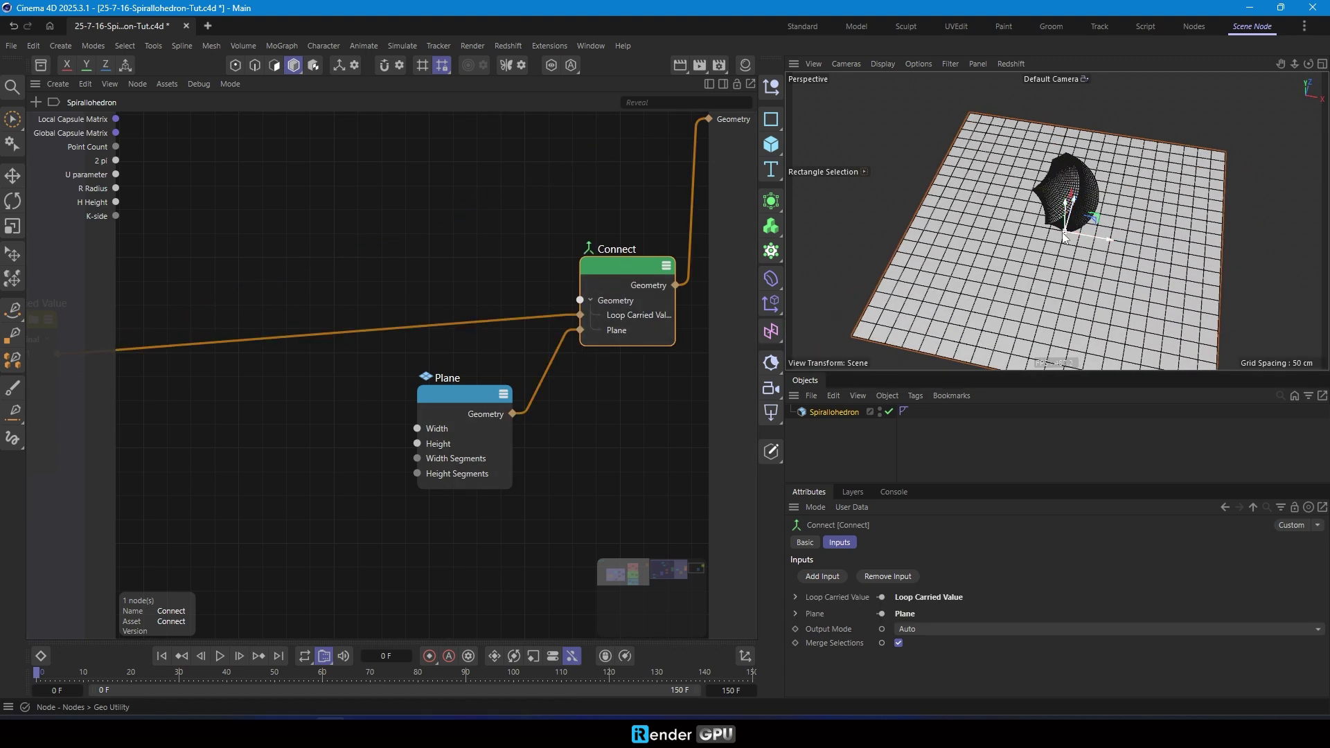
Add an Arithmetic node in front of the Plane node and set its operation to Multiply.
click(429, 400)
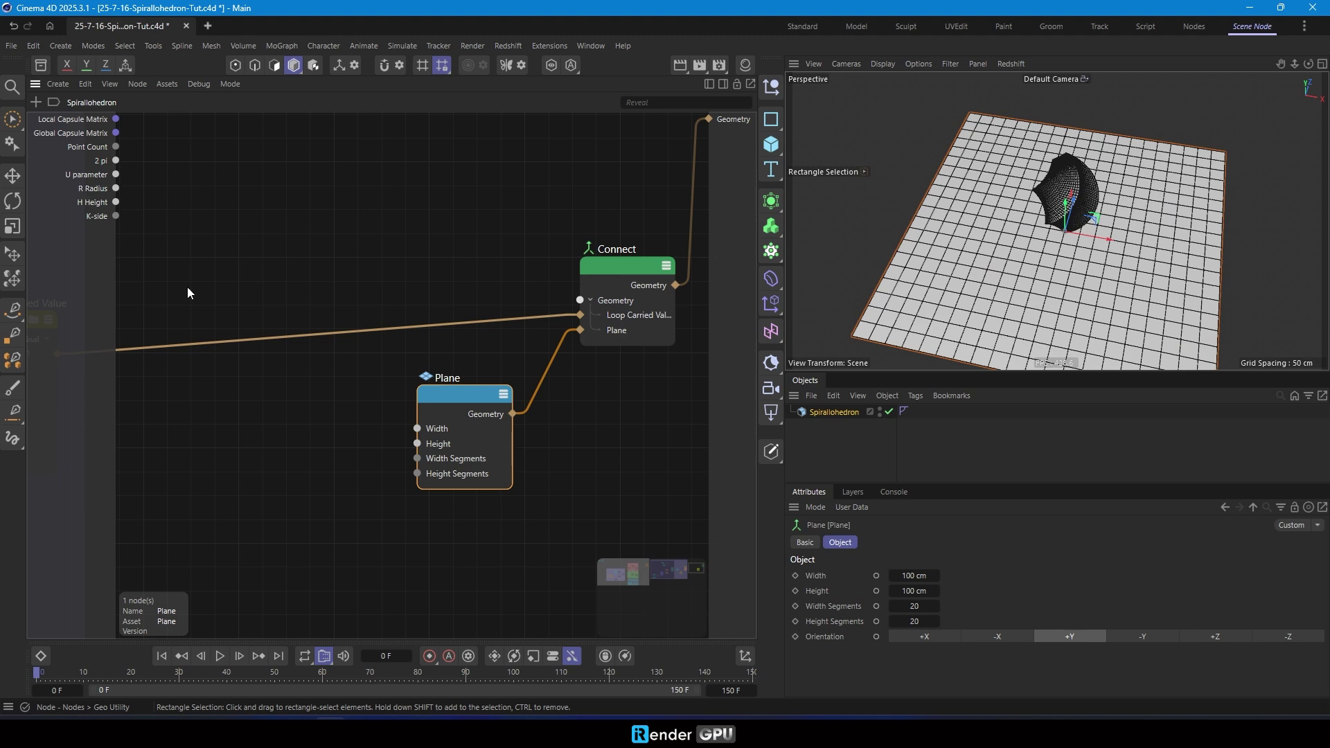
double_click(270, 447)
text(mu)
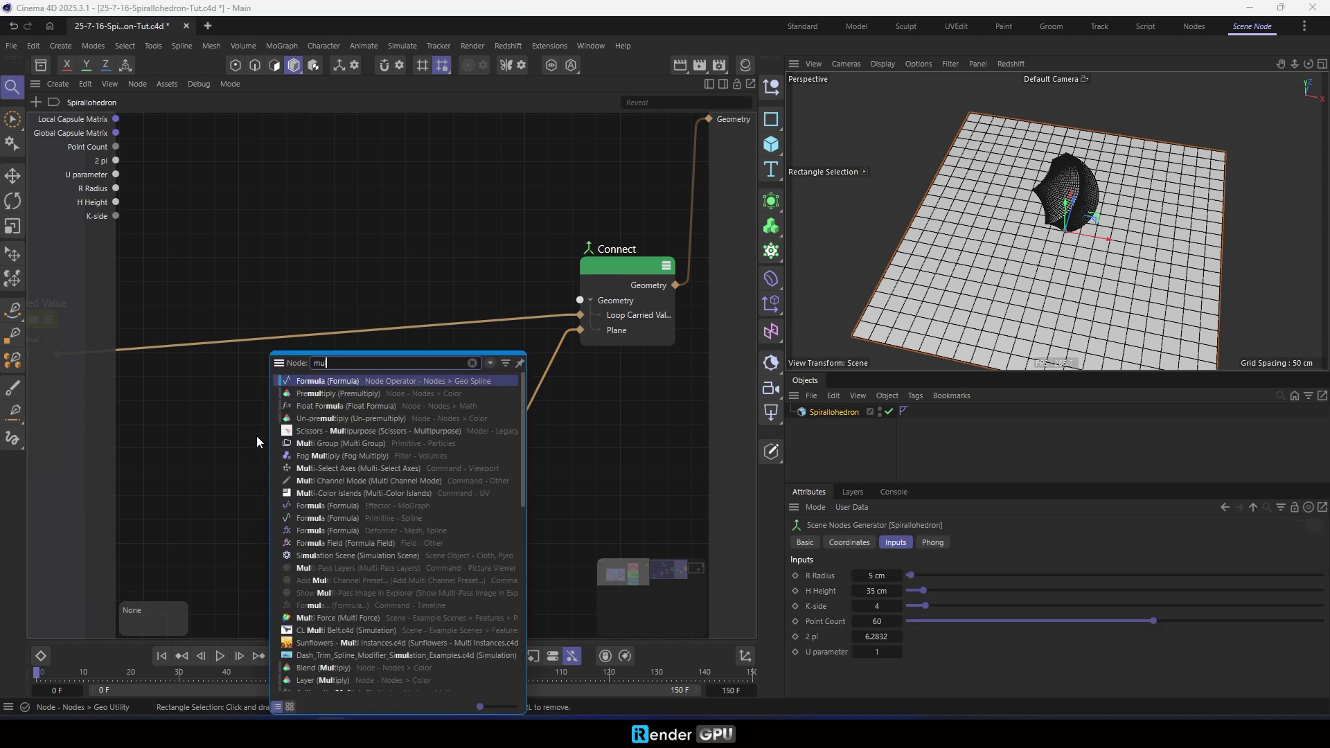
text(l)
key(BackSpace)
key(BackSpace)
key(BackSpace)
text(ari)
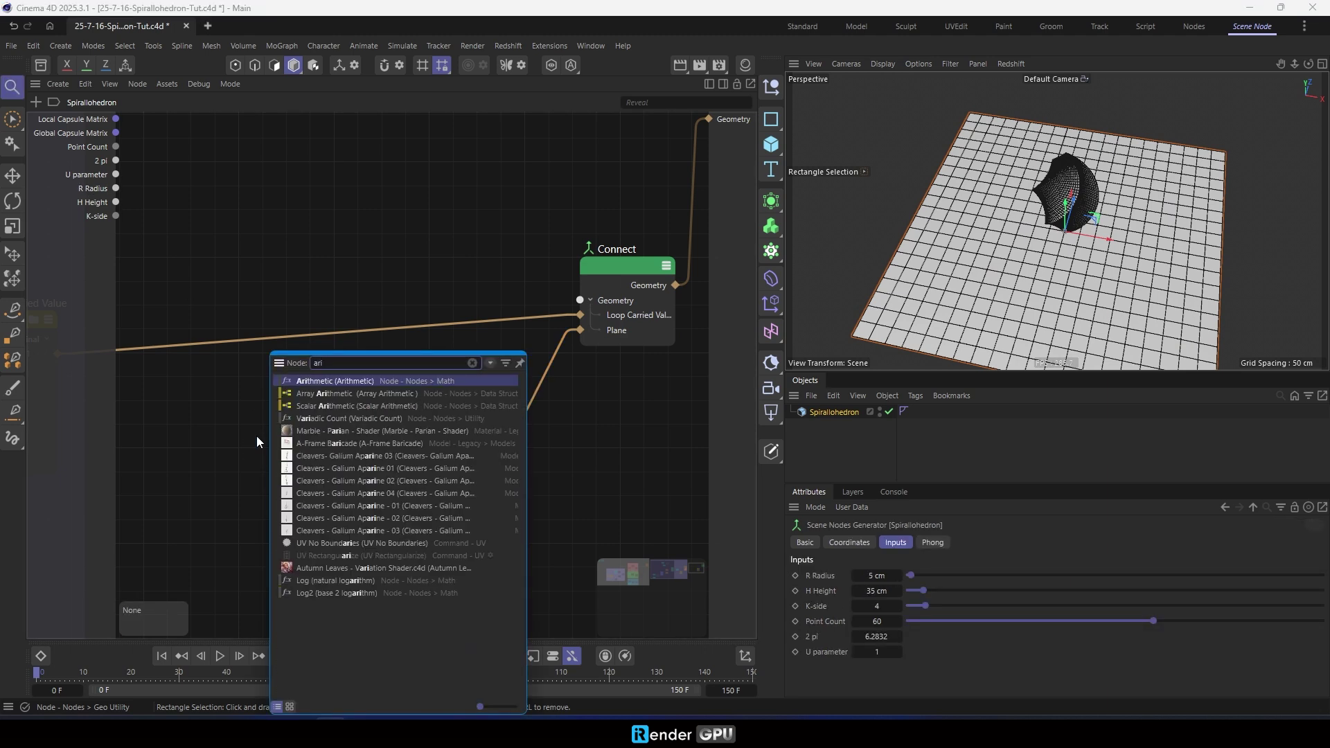
double_click(314, 385)
drag(259, 466, 289, 415)
click(914, 575)
click(895, 625)
Feed R Radius into Input 1 of the Multiply node through a floating input node.
drag(115, 189, 251, 435)
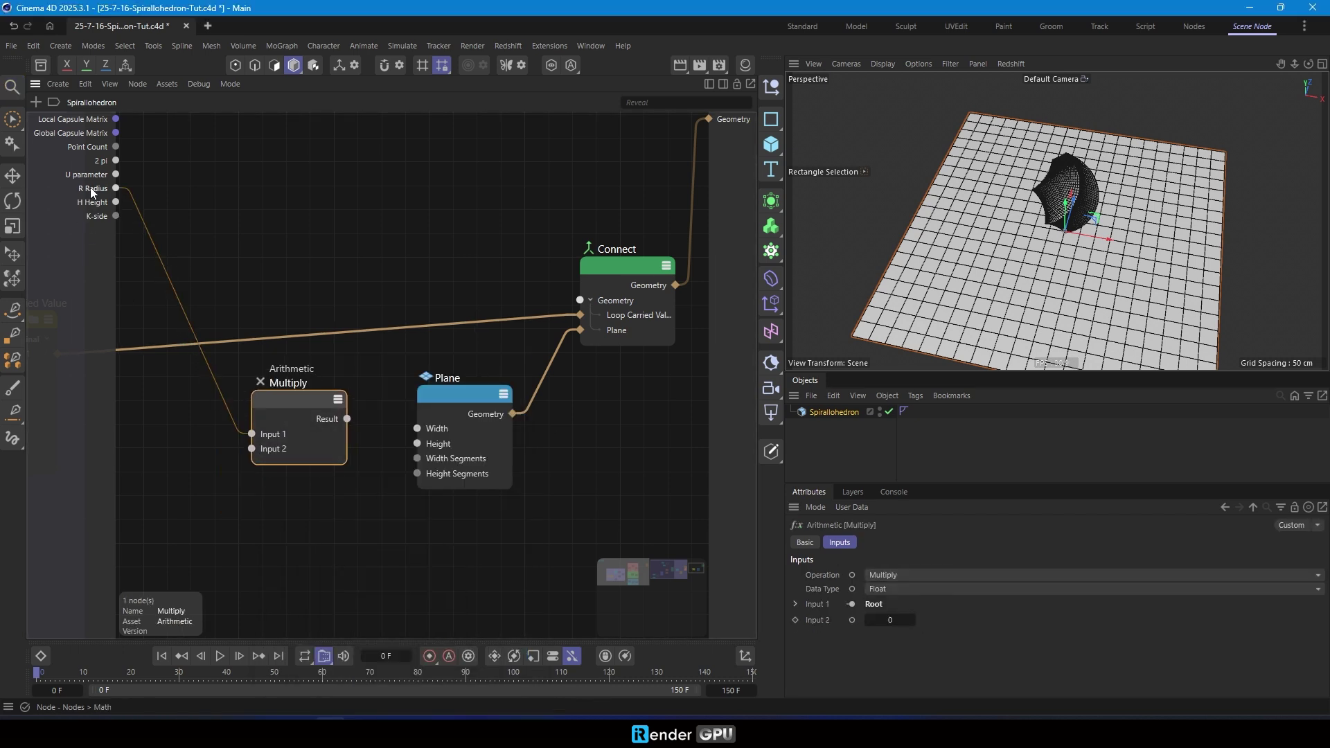
double_click(92, 189)
drag(342, 442, 350, 453)
Drive the Plane's Width and Height with the Multiply result, setting Input 2 to 2 and raising it to 4.
click(890, 620)
text(2)
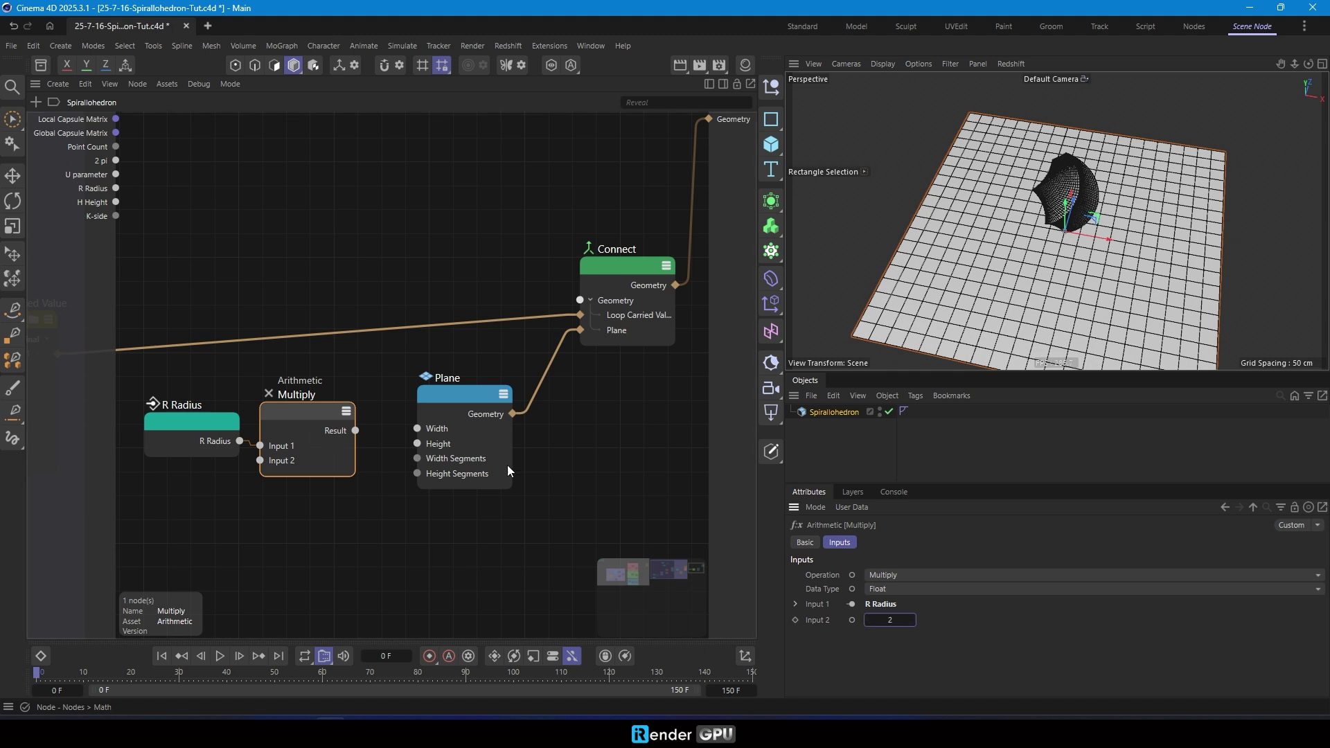
mouse_move(417, 428)
mouse_down()
mouse_move(351, 434)
mouse_move(417, 443)
mouse_up()
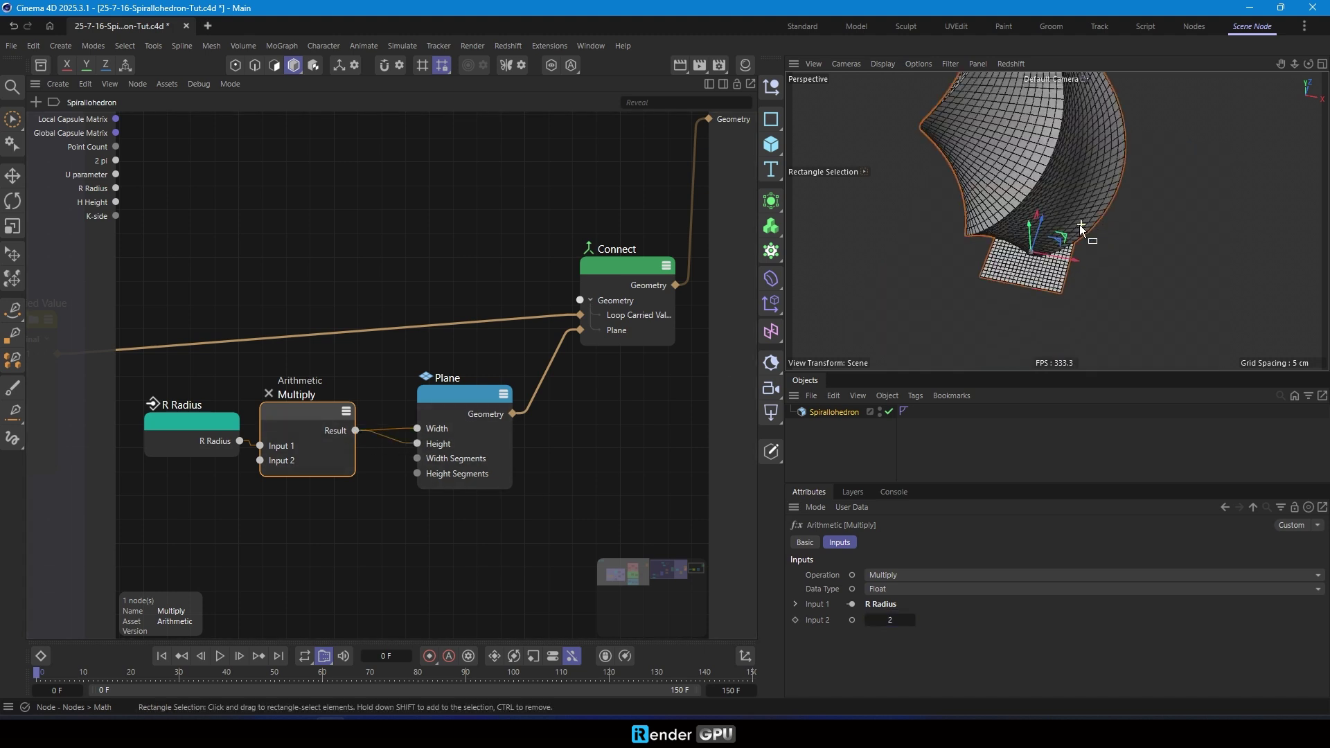
click(912, 617)
click(912, 617)
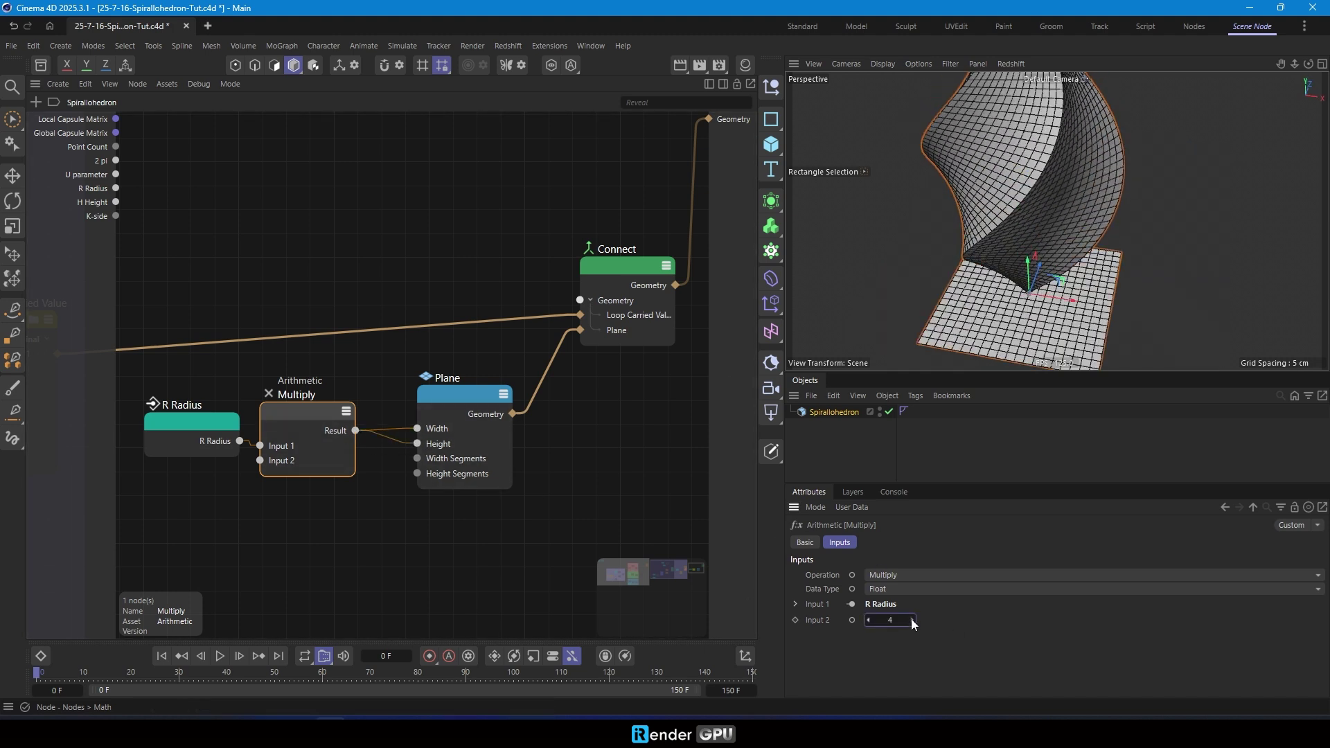
Inspect the ground plane's coverage in the Top view and rearrange the R Radius, Multiply and Plane nodes to make room.
middle_click(1157, 114)
middle_click(1157, 114)
scroll(1086, 176, down, 2)
scroll(1082, 174, up, 1)
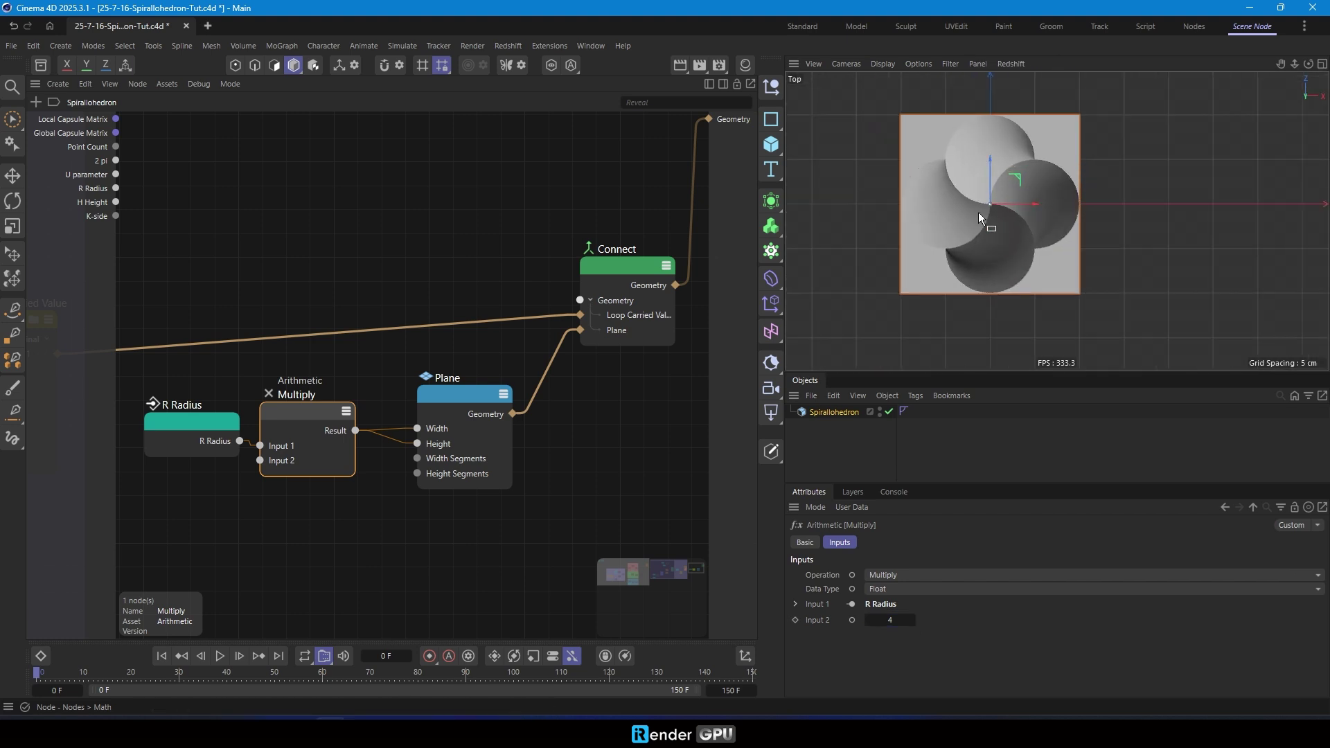
drag(214, 422, 212, 407)
drag(303, 416, 299, 392)
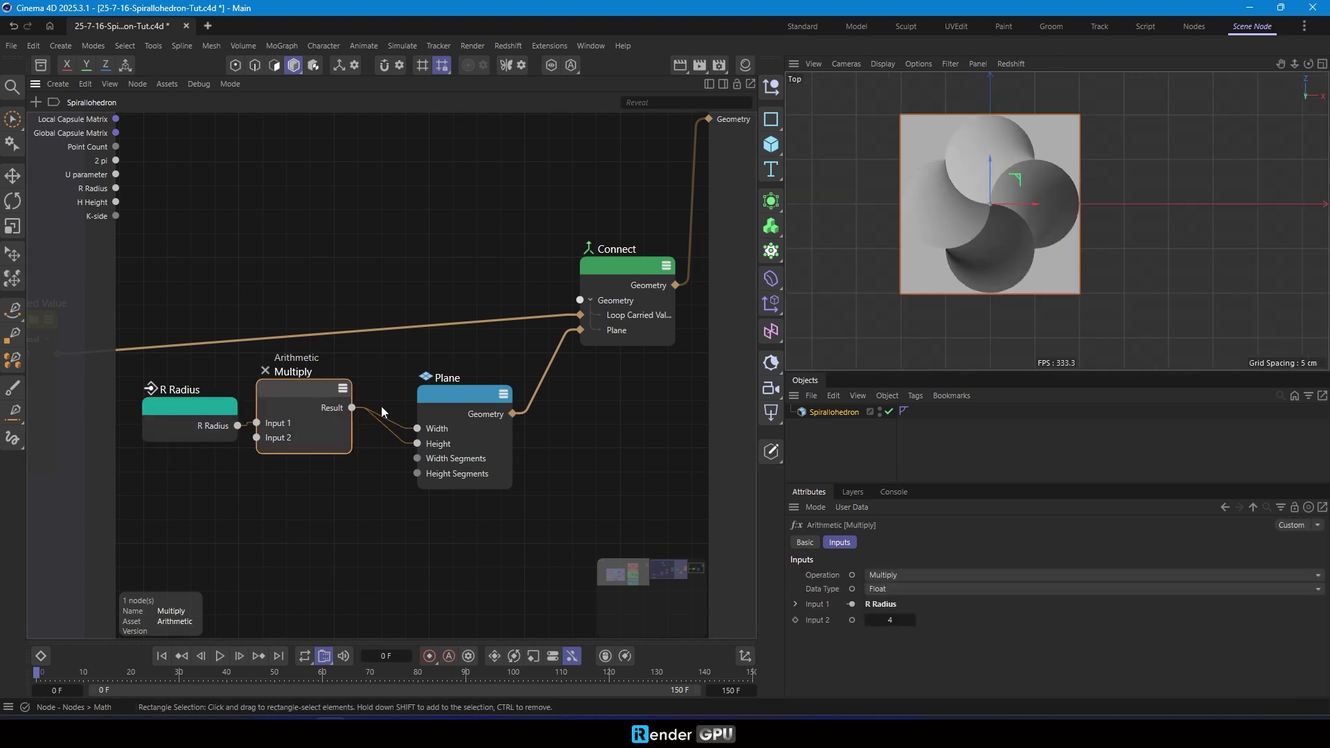
drag(455, 396, 465, 379)
drag(312, 405, 319, 405)
drag(185, 420, 183, 407)
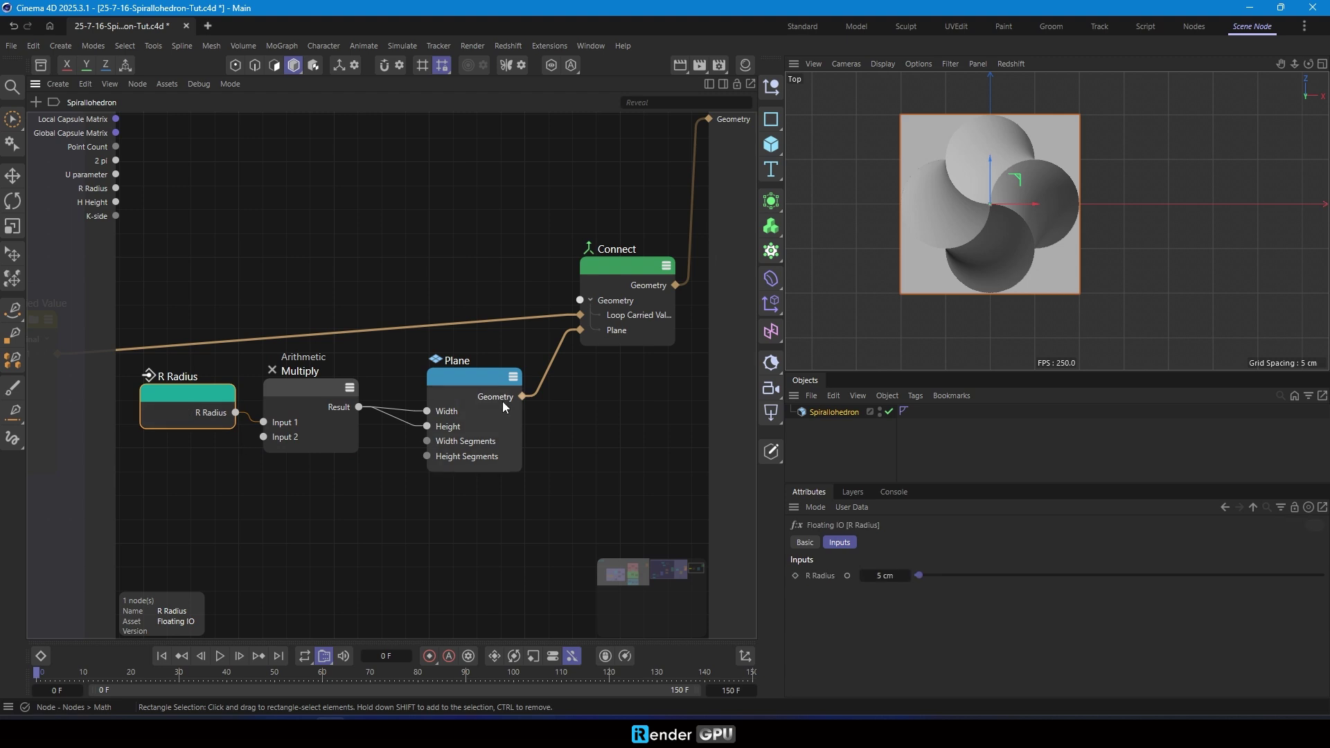
drag(457, 383, 465, 443)
click(314, 392)
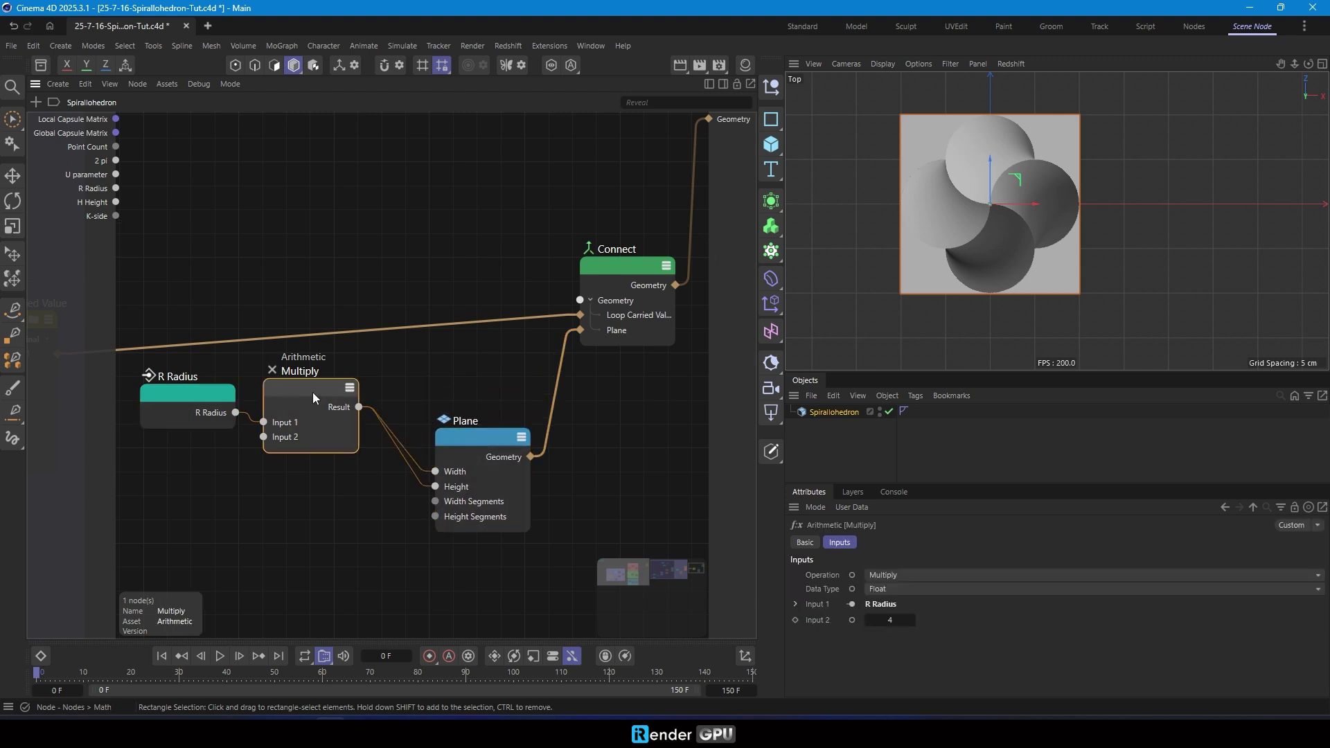
Duplicate the Multiply node as Divide, feed K-side into Input 1, and drive the Plane's Width Segments and Height Segments with its result.
ctrl+drag(313, 392, 316, 511)
click(929, 575)
click(927, 643)
drag(115, 215, 266, 541)
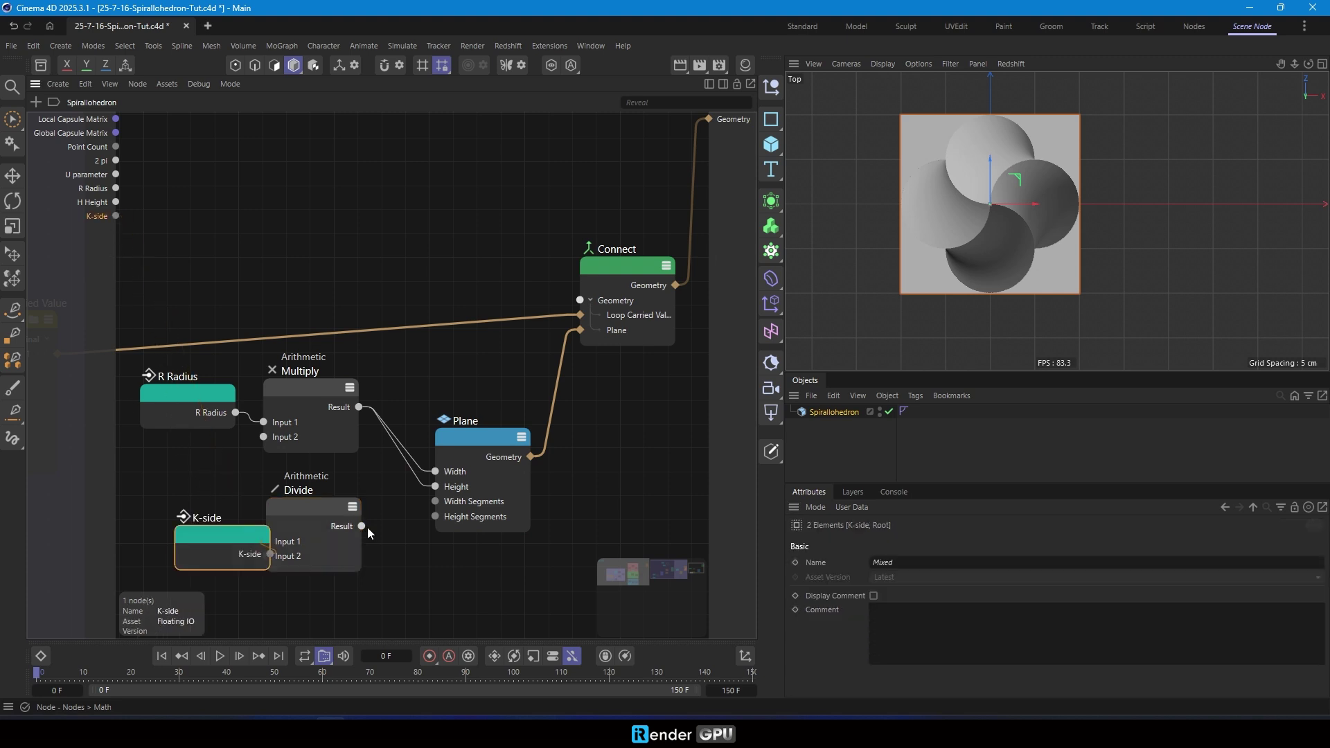
drag(361, 526, 443, 518)
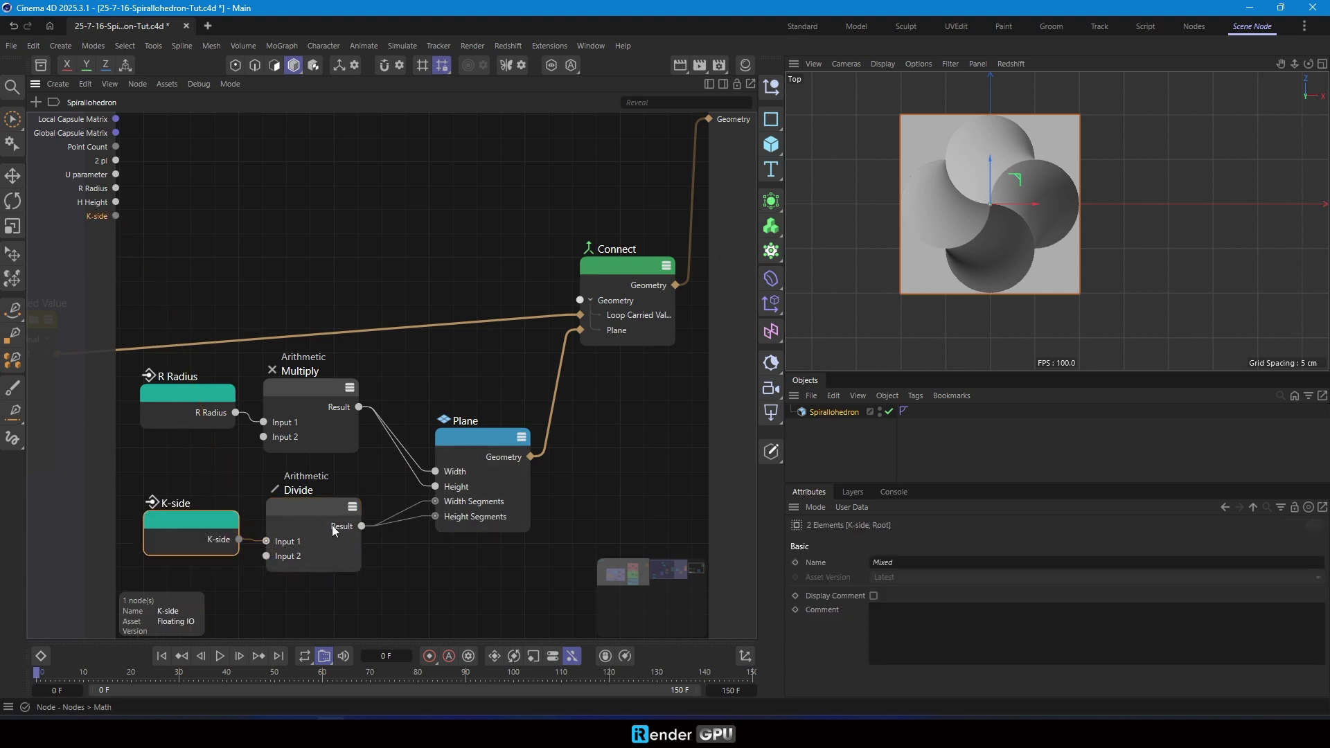
middle_click(958, 229)
middle_click(924, 160)
alt+drag(1043, 264, 1008, 260)
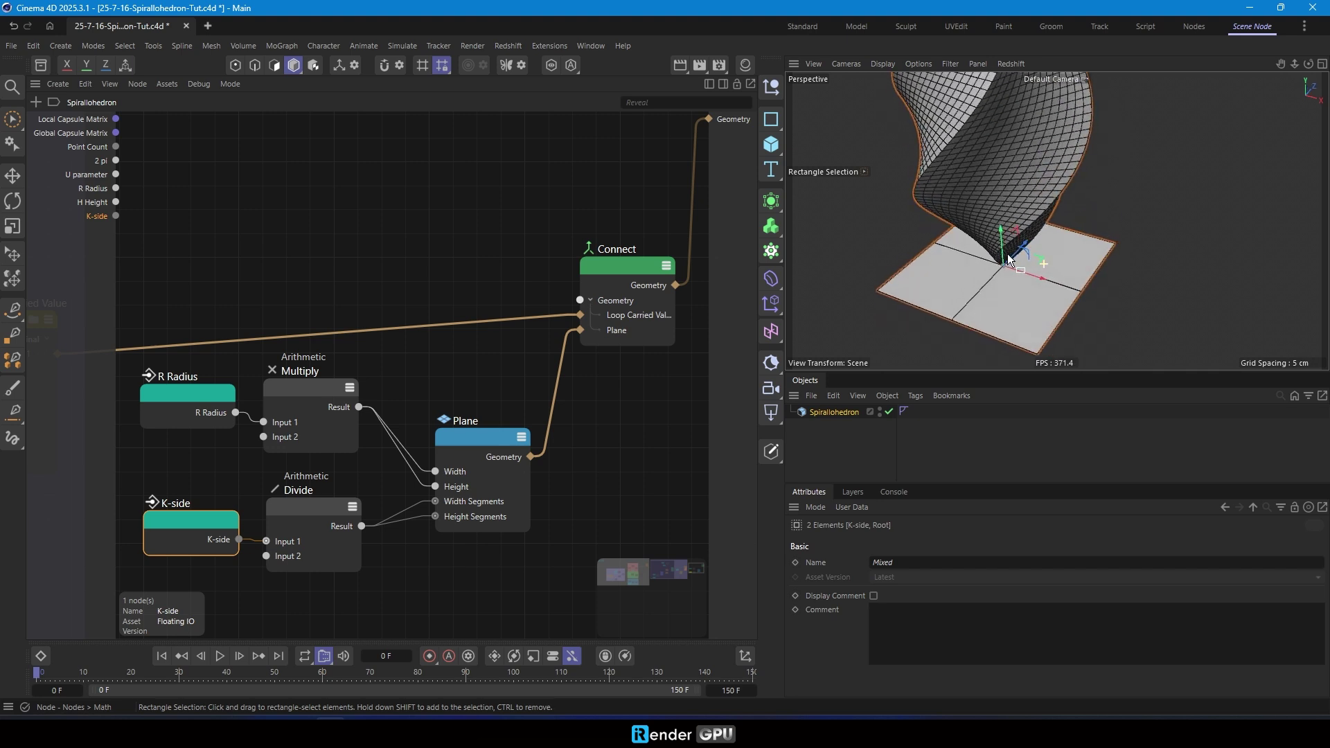
Move the Connect node farther from the Plane and add a Distribution Op node between them.
click(463, 444)
scroll(516, 359, down, 4)
drag(500, 289, 659, 289)
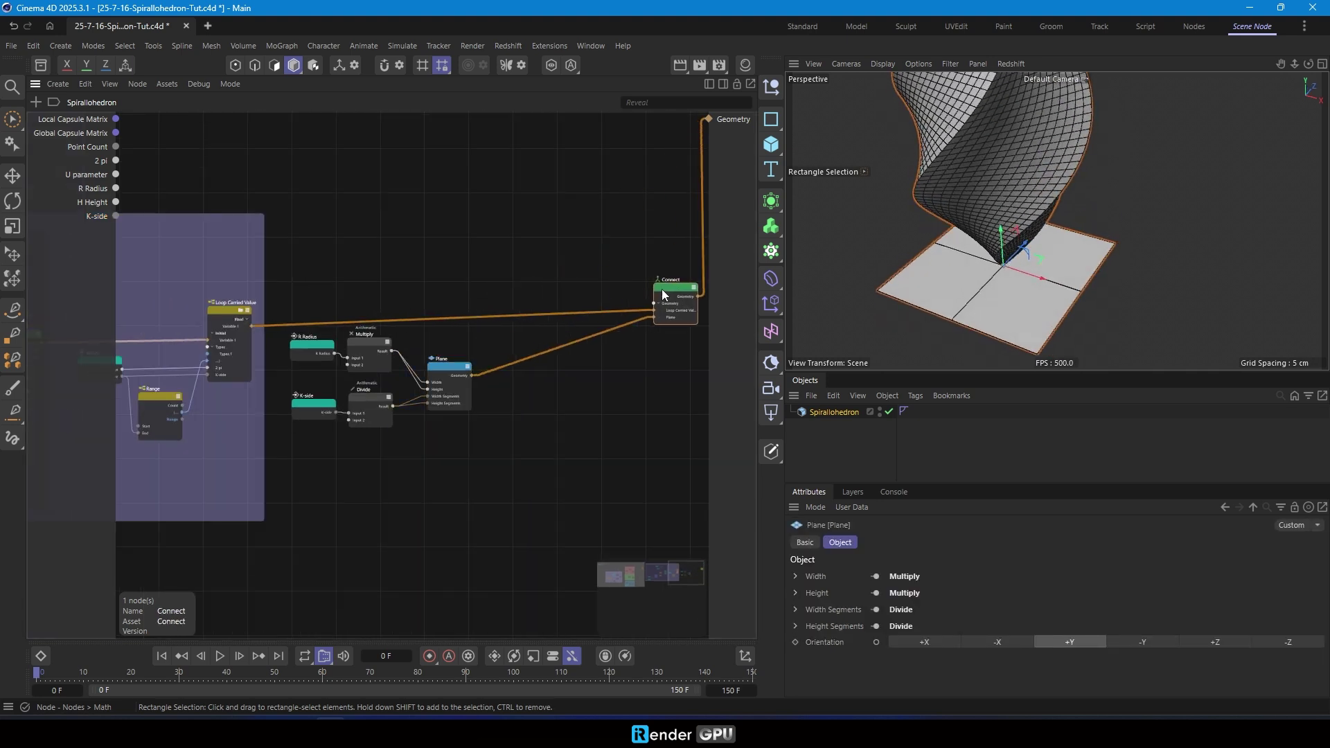
scroll(659, 289, up, 3)
click(581, 360)
text(dist)
double_click(402, 381)
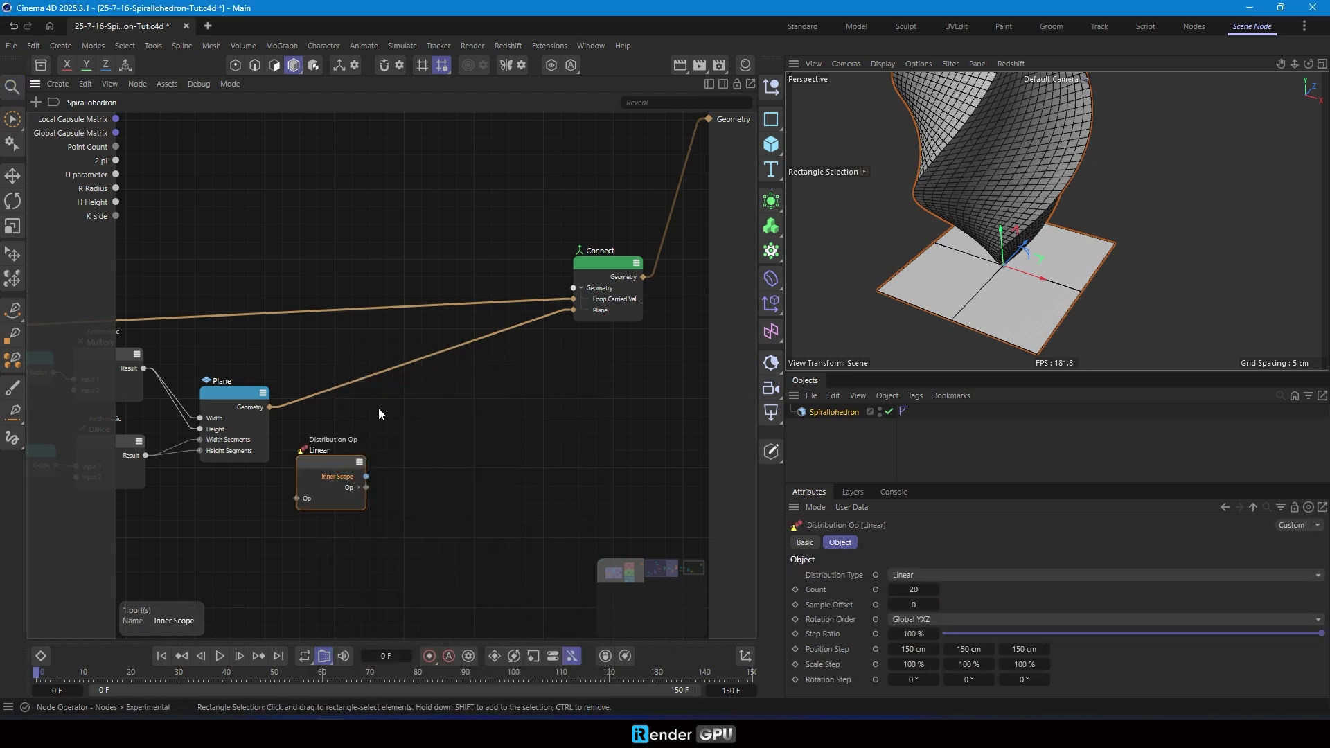
Set the Distribution Op's type to Vertex, feed the Plane's Geometry into its Geometry parameter, and expand its Op outputs.
drag(331, 462, 357, 369)
click(1000, 575)
click(975, 545)
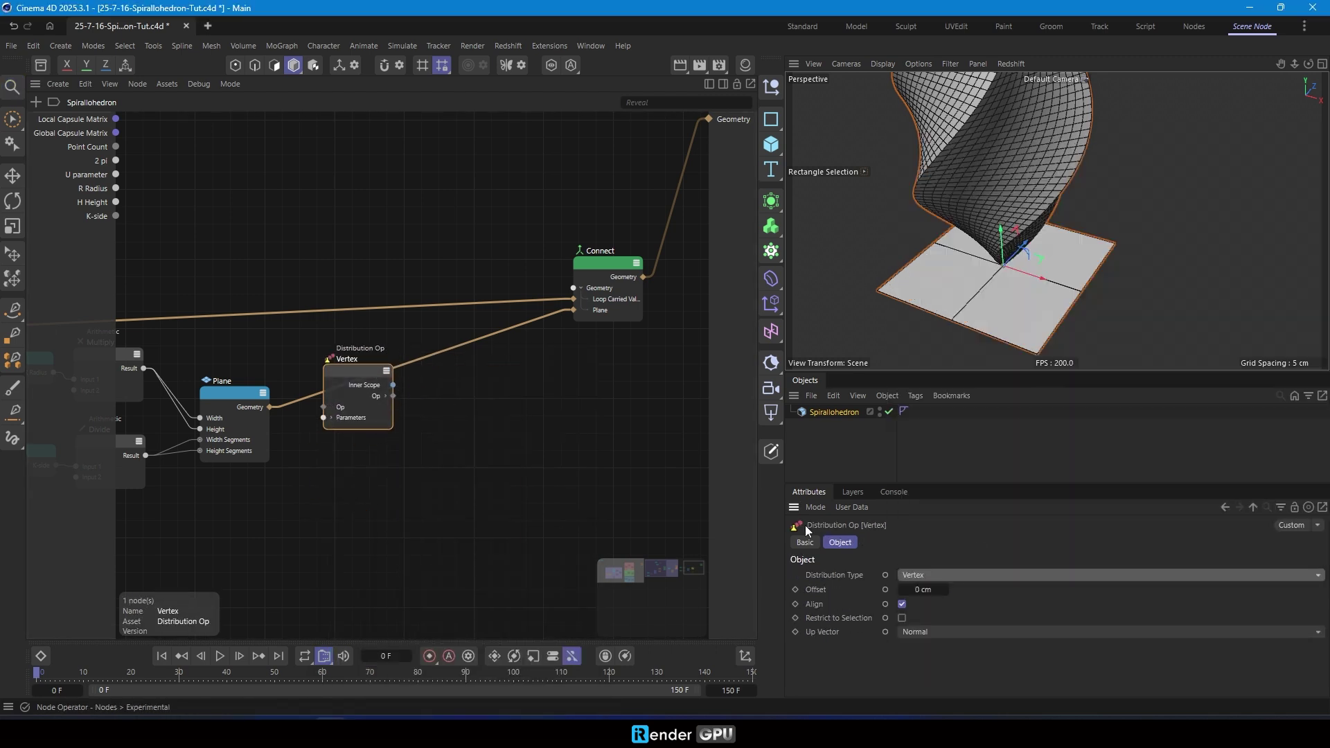
click(332, 417)
mouse_move(341, 367)
mouse_down()
mouse_move(367, 370)
mouse_move(352, 367)
mouse_up()
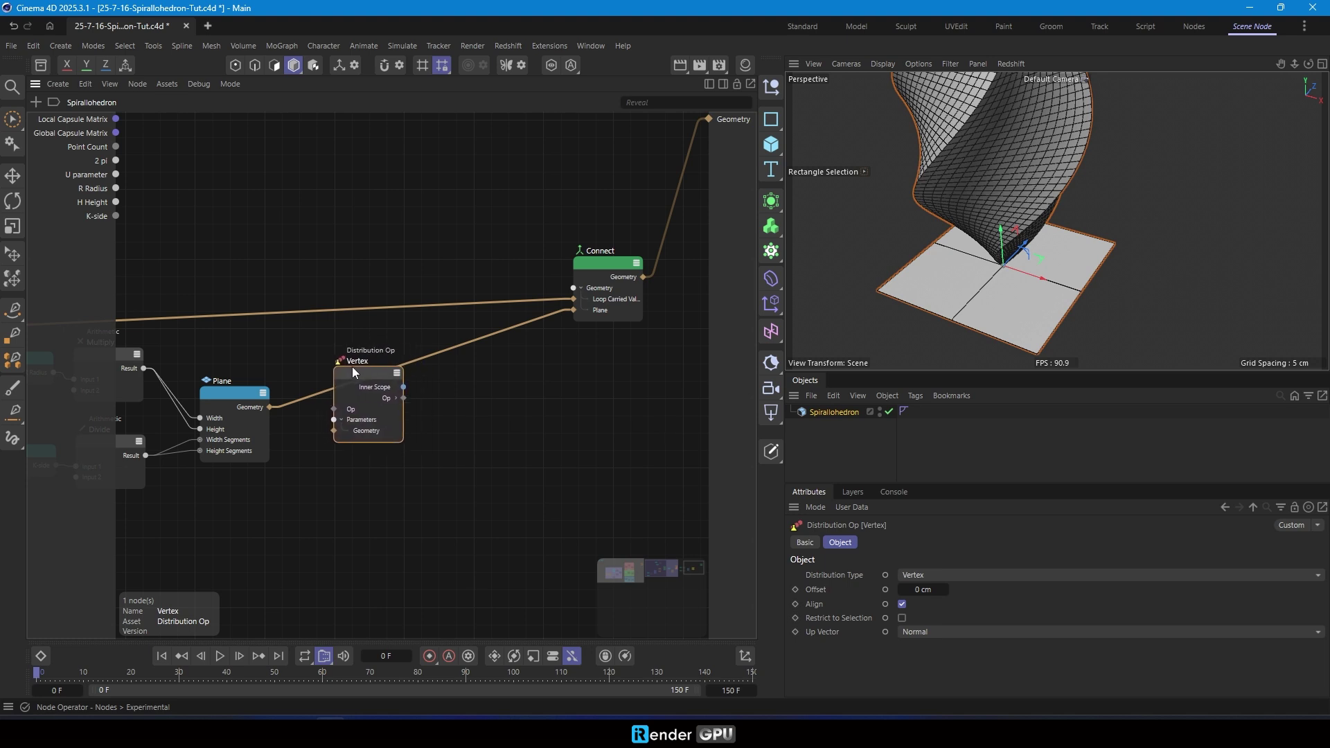
drag(272, 408, 363, 355)
click(506, 437)
click(382, 412)
click(471, 405)
Add a Transform Geometry node and insert it between the Loop Carried Value result and the Connect node.
double_click(425, 450)
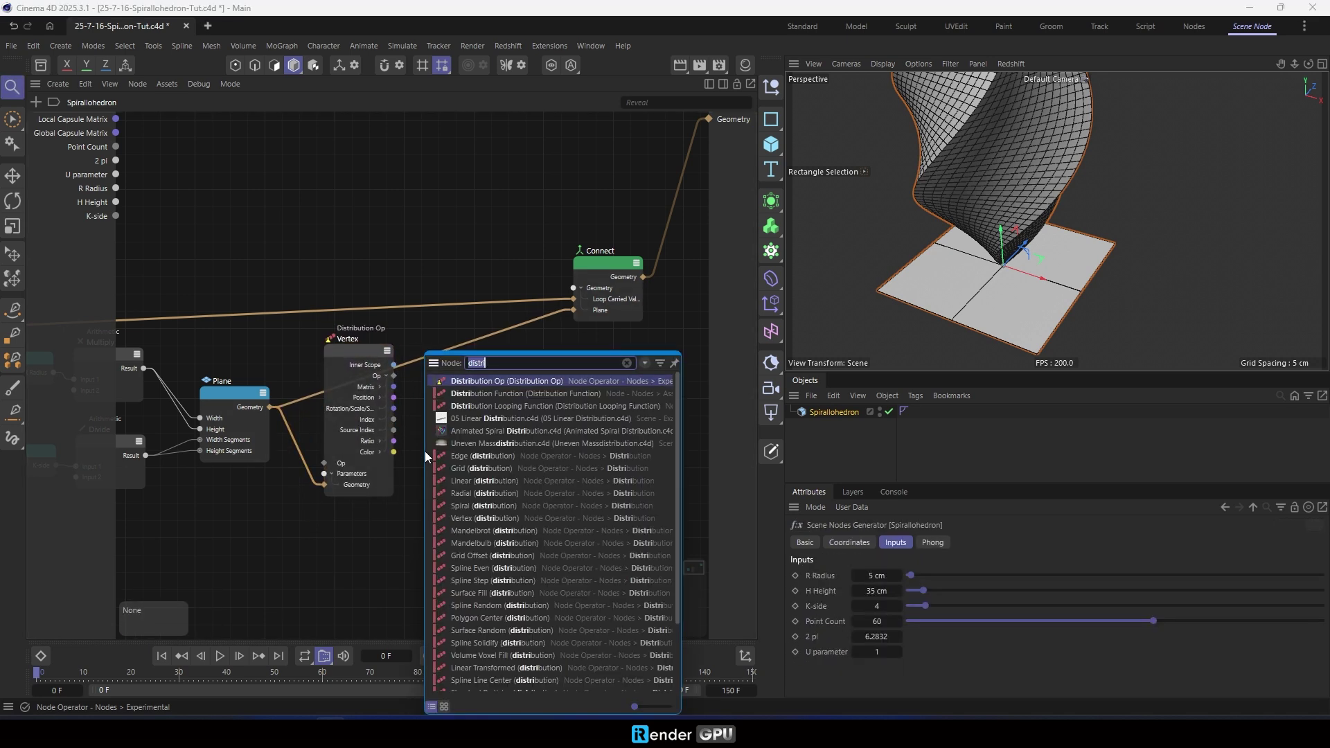
text(tran)
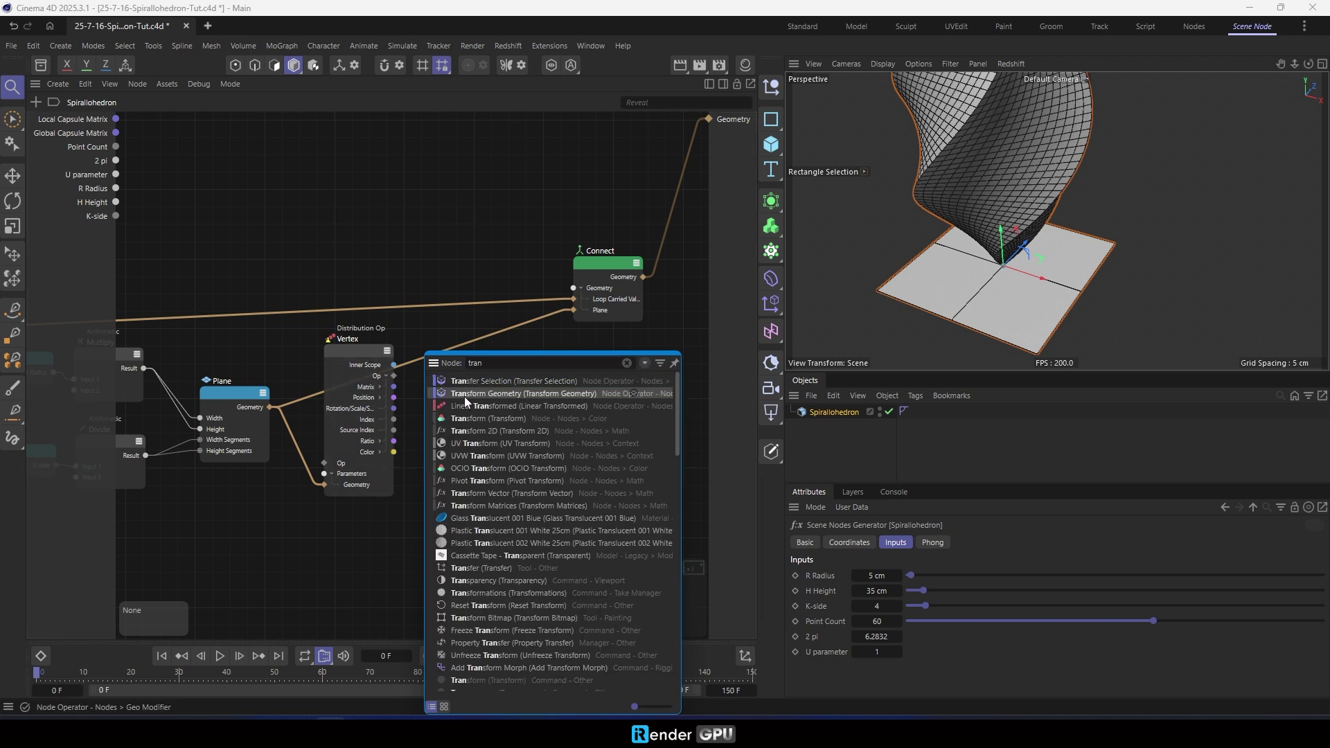
click(464, 393)
drag(510, 389, 658, 256)
scroll(956, 231, down, 3)
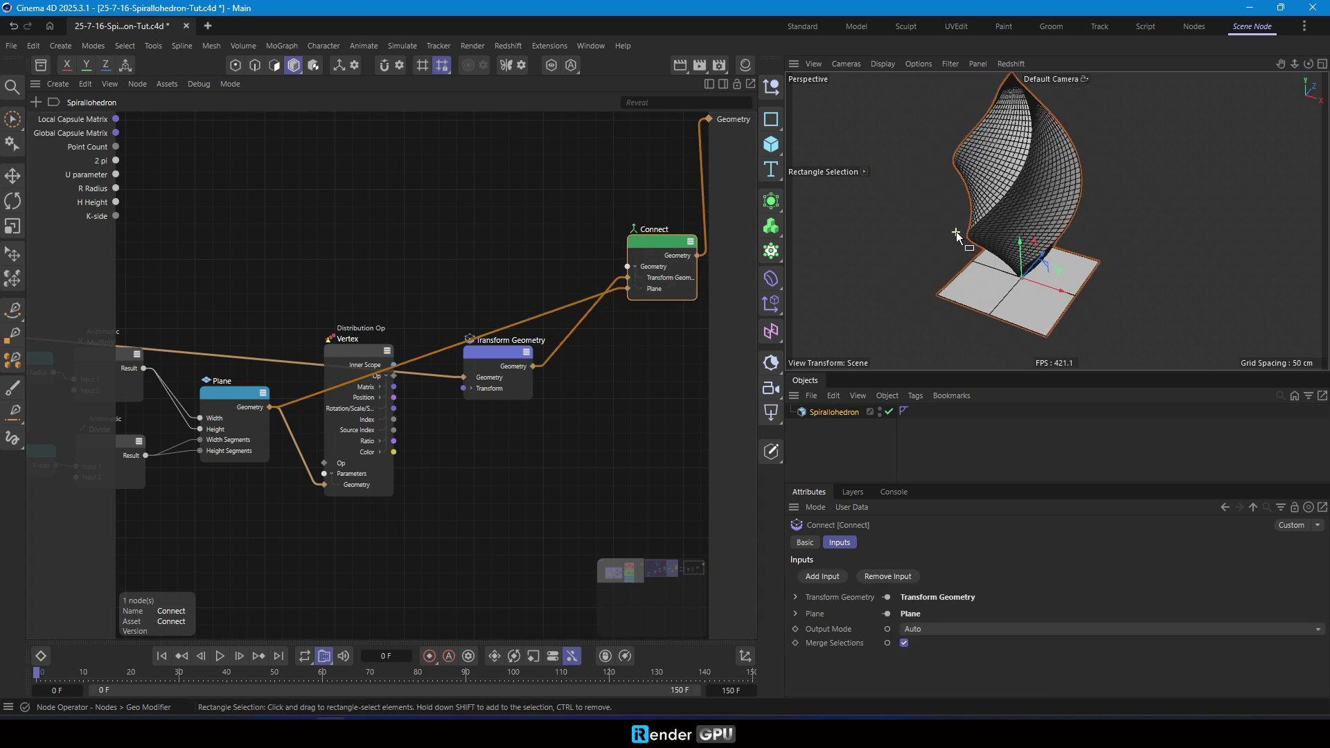
alt+drag(955, 231, 994, 209)
drag(517, 360, 554, 337)
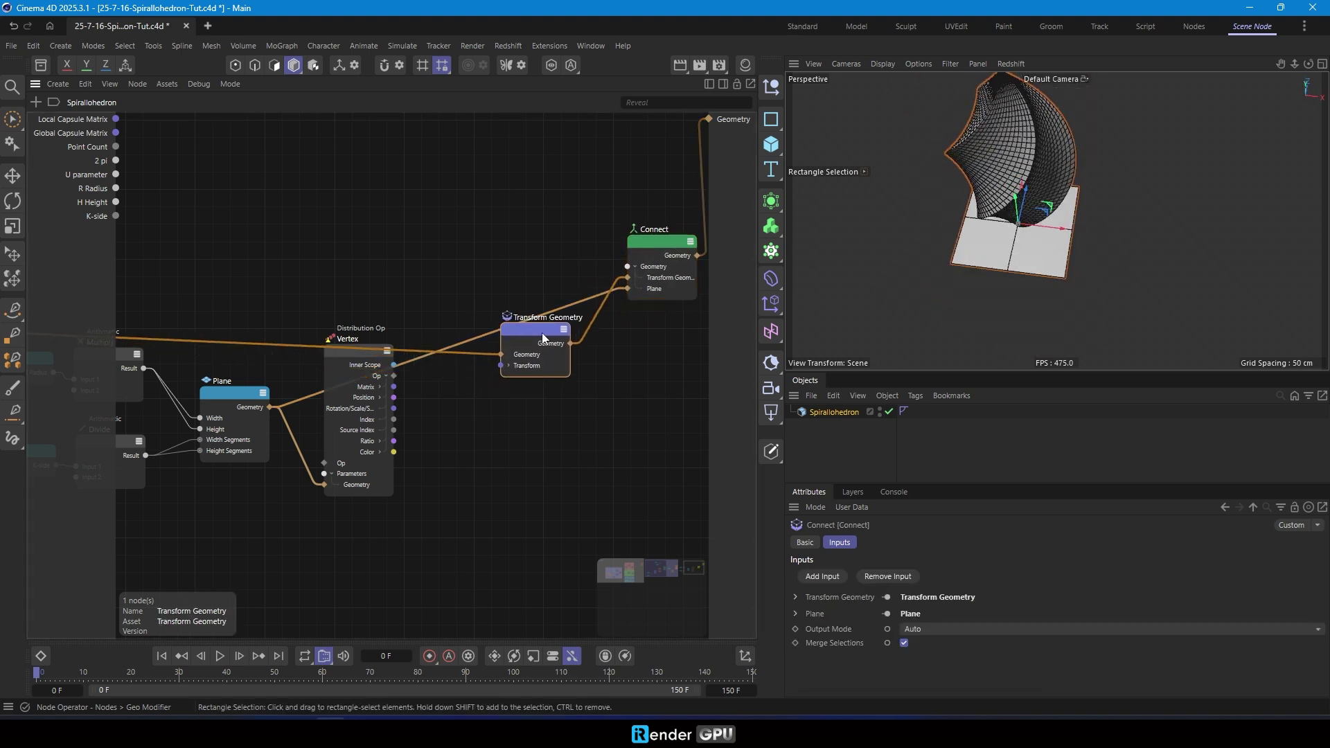
Expand the Transform Geometry's Transform port and drive its Translation with the Vertex distribution's Position output.
click(509, 364)
scroll(485, 388, up, 2)
drag(371, 399, 505, 373)
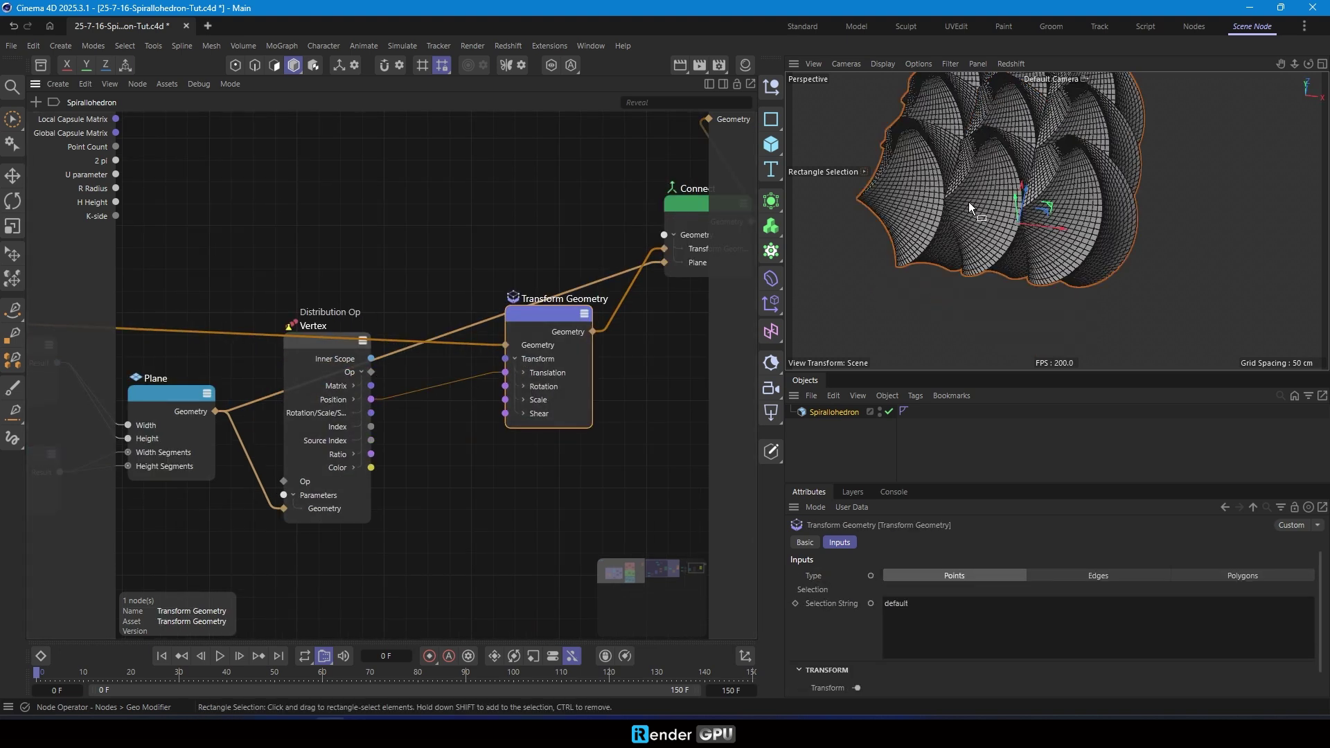
alt+drag(968, 201, 950, 148)
scroll(951, 276, down, 4)
alt+drag(992, 259, 921, 298)
scroll(1003, 267, up, 6)
scroll(272, 420, down, 2)
middle_drag(271, 419, 485, 400)
Set Input 2 of the R Radius Multiply node to 8 to widen the spacing of the copies.
click(285, 342)
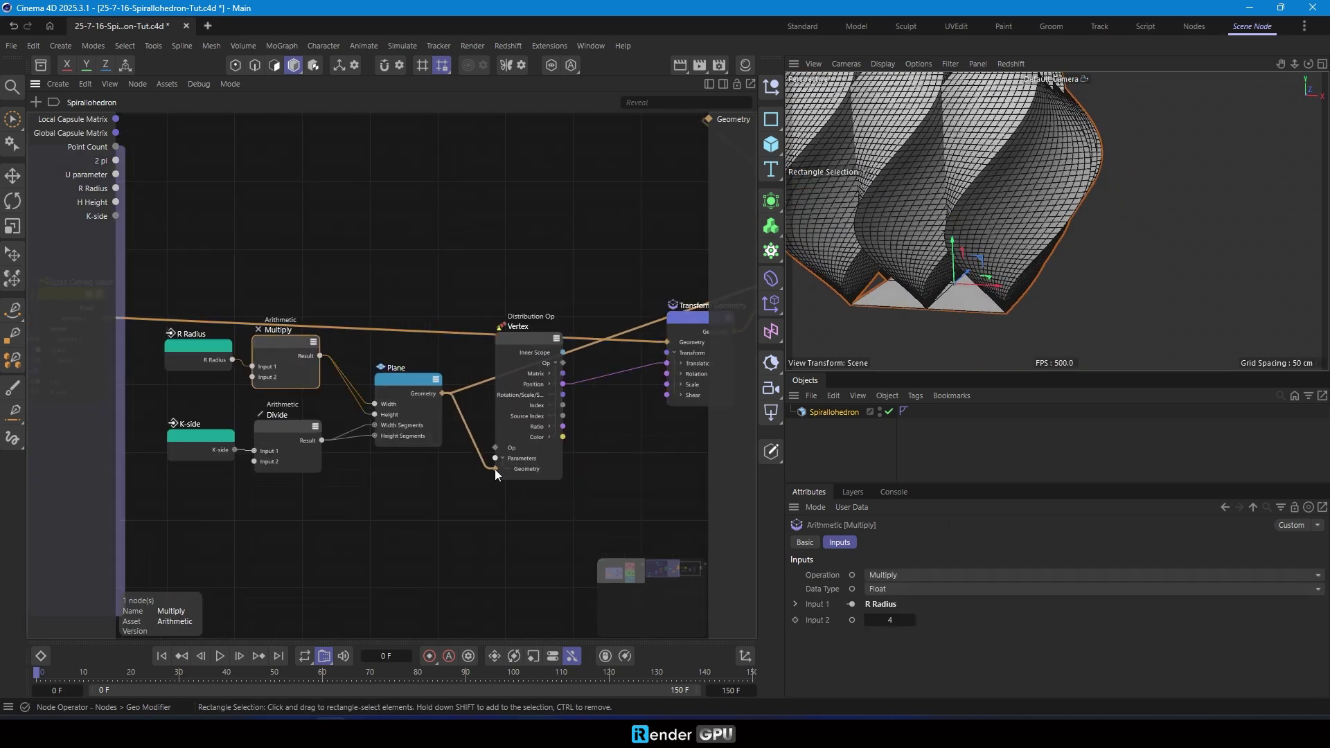
drag(909, 623, 908, 611)
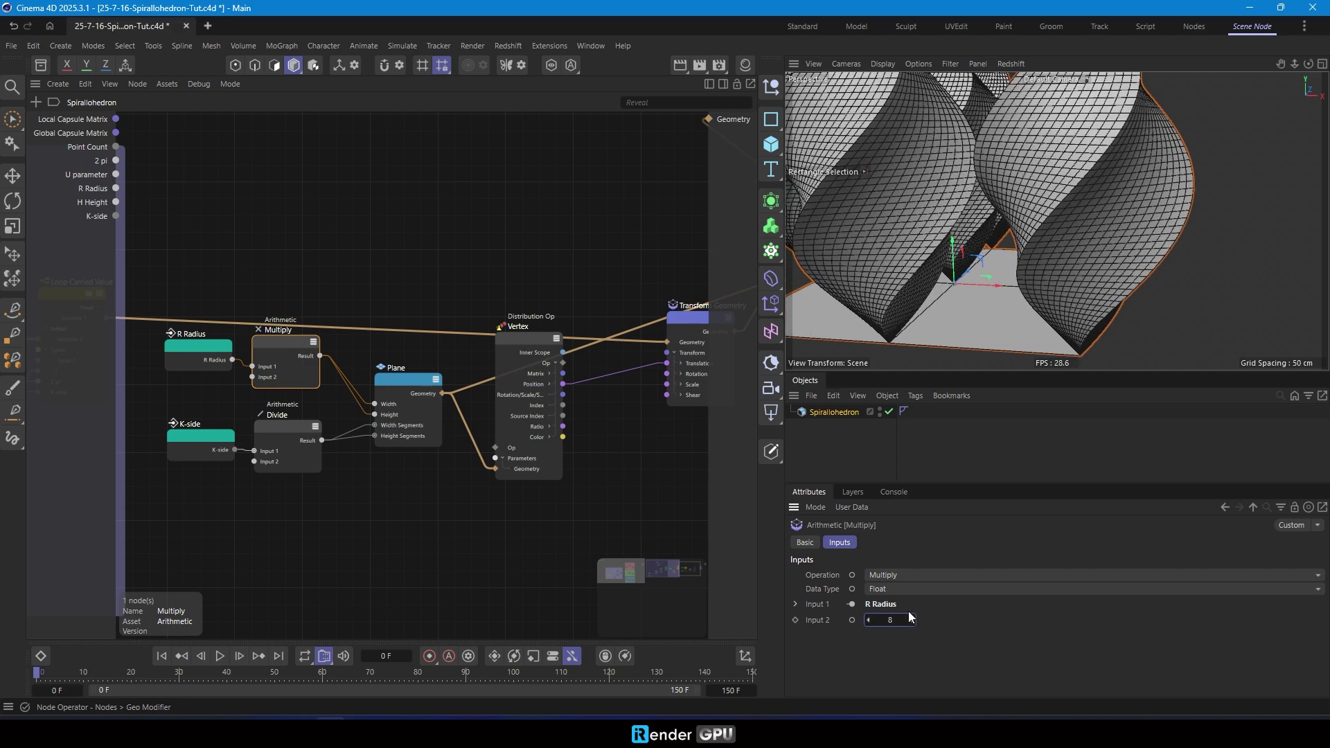
scroll(1002, 138, down, 5)
mouse_move(1002, 140)
alt+mouse_down()
mouse_move(1007, 194)
mouse_move(981, 301)
mouse_move(994, 317)
mouse_move(1007, 136)
mouse_move(984, 150)
alt+mouse_up()
Hide the Vertex distribution's unused ports and rearrange the Plane, Vertex, Transform Geometry and arithmetic nodes into a clear layout.
click(557, 340)
drag(522, 344, 522, 405)
drag(391, 383, 394, 246)
drag(342, 515, 196, 354)
drag(278, 347, 300, 145)
drag(408, 251, 432, 191)
middle_drag(355, 335, 222, 334)
drag(400, 408, 432, 269)
drag(564, 330, 532, 312)
scroll(447, 409, down, 2)
alt+drag(937, 294, 1018, 347)
scroll(447, 432, up, 2)
Duplicate the Vertex Distribution Op, set the copy to Polygon Center, and feed it the Plane's Geometry.
ctrl+drag(442, 259, 446, 420)
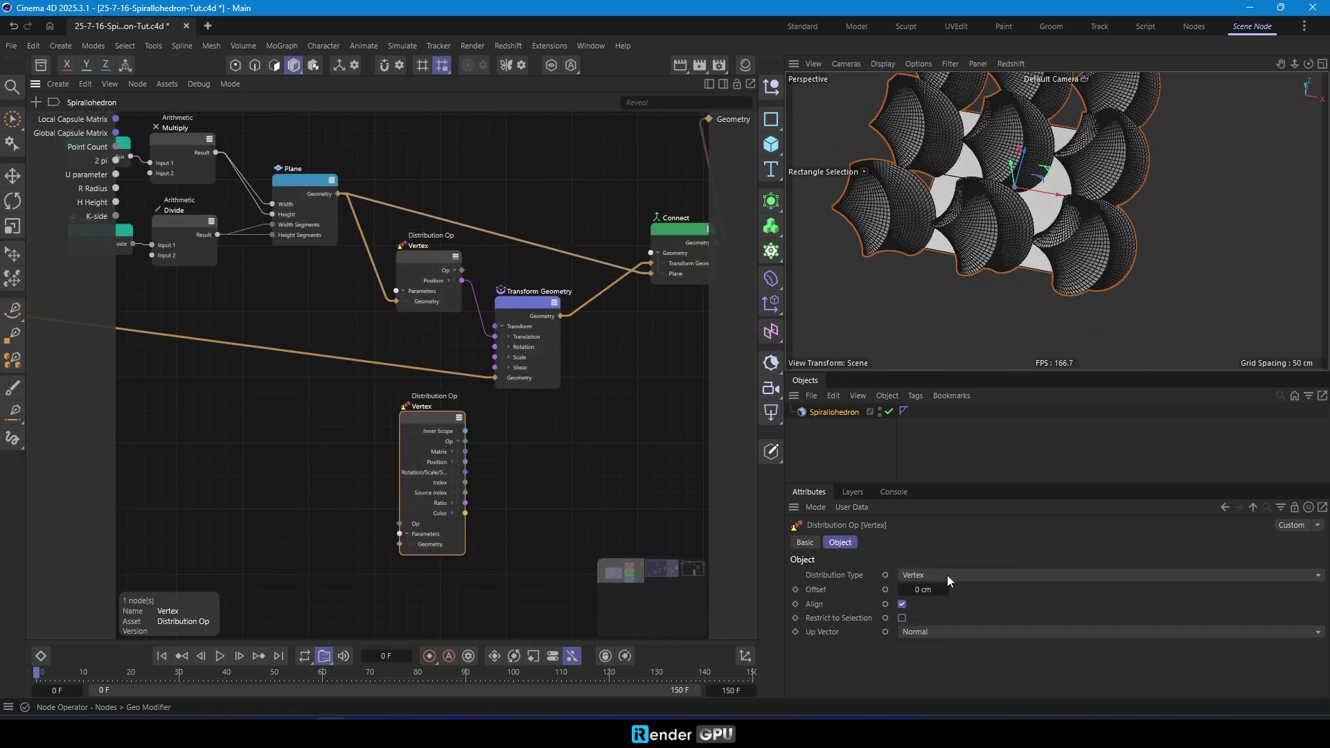
click(941, 576)
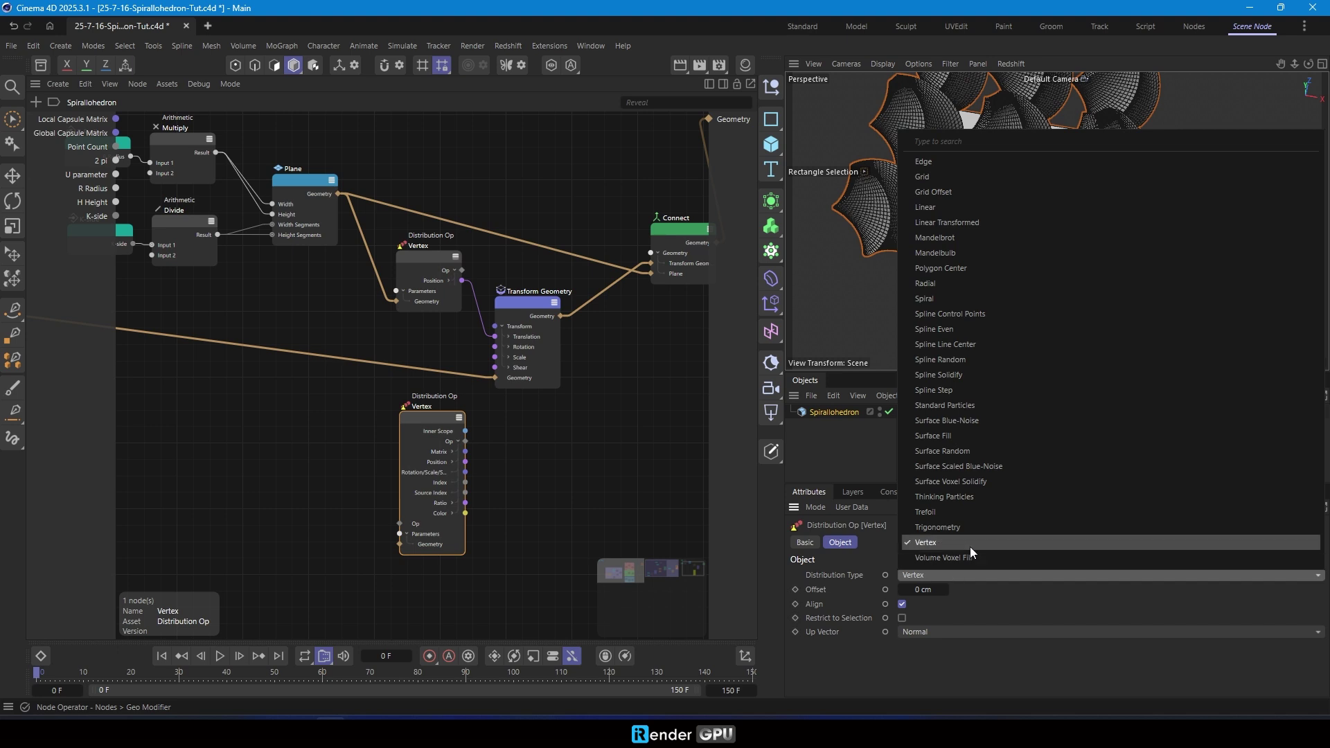
click(992, 272)
drag(338, 194, 402, 543)
drag(436, 419, 396, 429)
scroll(478, 415, down, 3)
scroll(498, 388, up, 2)
ctrl+drag(492, 306, 486, 395)
scroll(411, 407, up, 2)
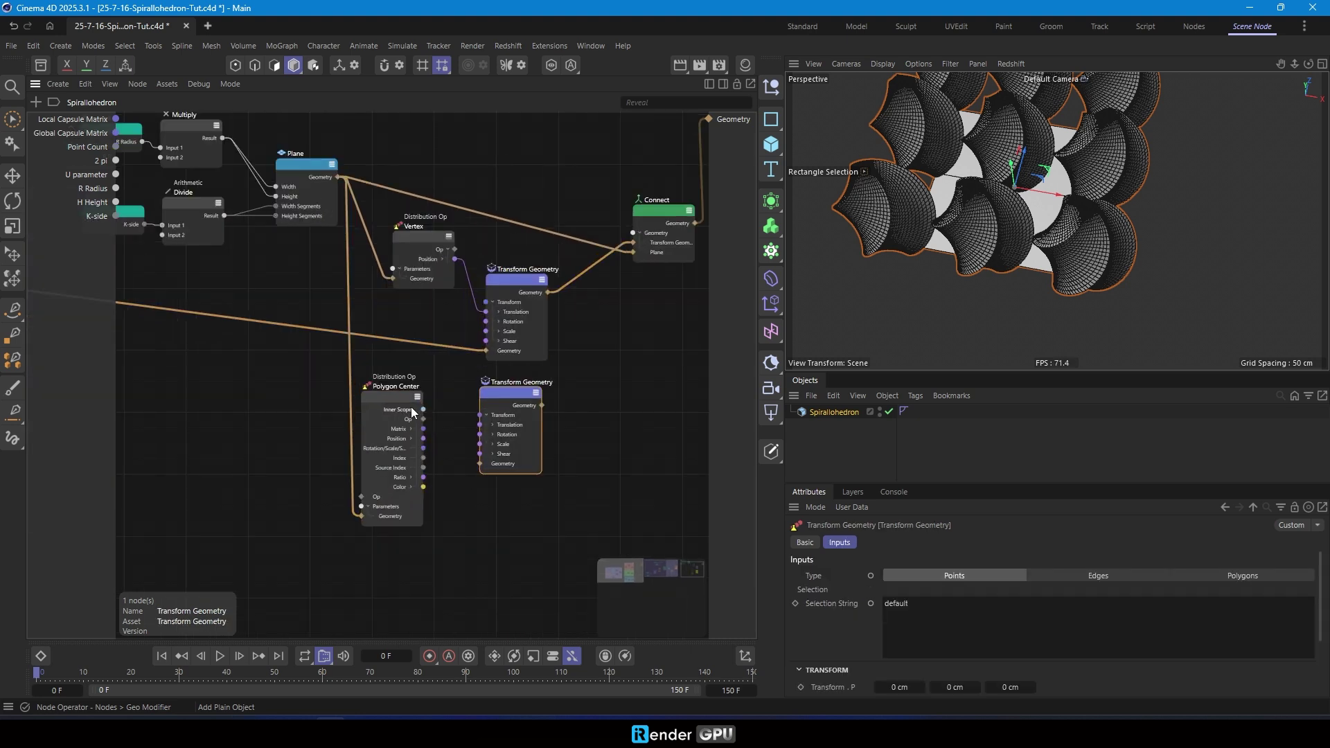
key(Delete)
Duplicate the Transform Geometry node with its input connections and drive the copy's Translation with the Polygon Center Position.
ctrl+shift+drag(511, 280, 515, 394)
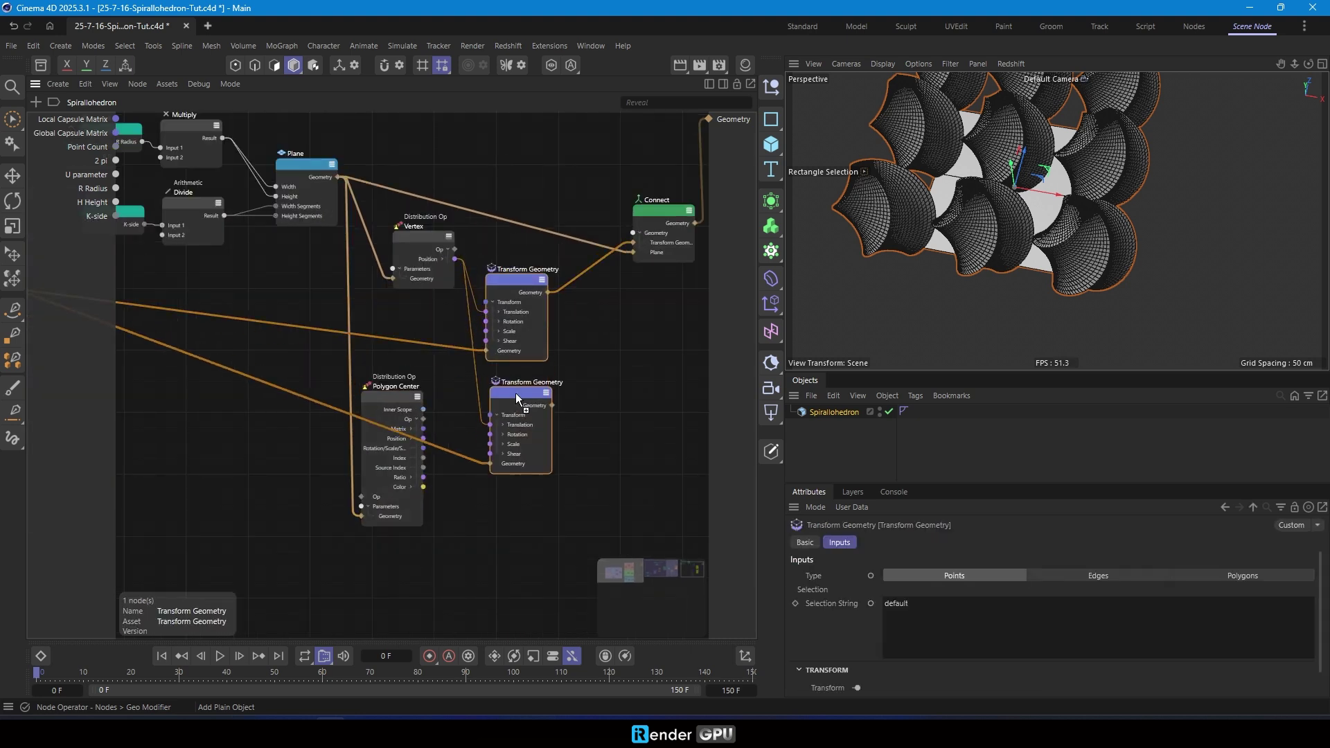
scroll(464, 427, up, 2)
drag(416, 445, 496, 427)
drag(529, 393, 517, 400)
scroll(630, 390, down, 2)
middle_drag(703, 376, 593, 398)
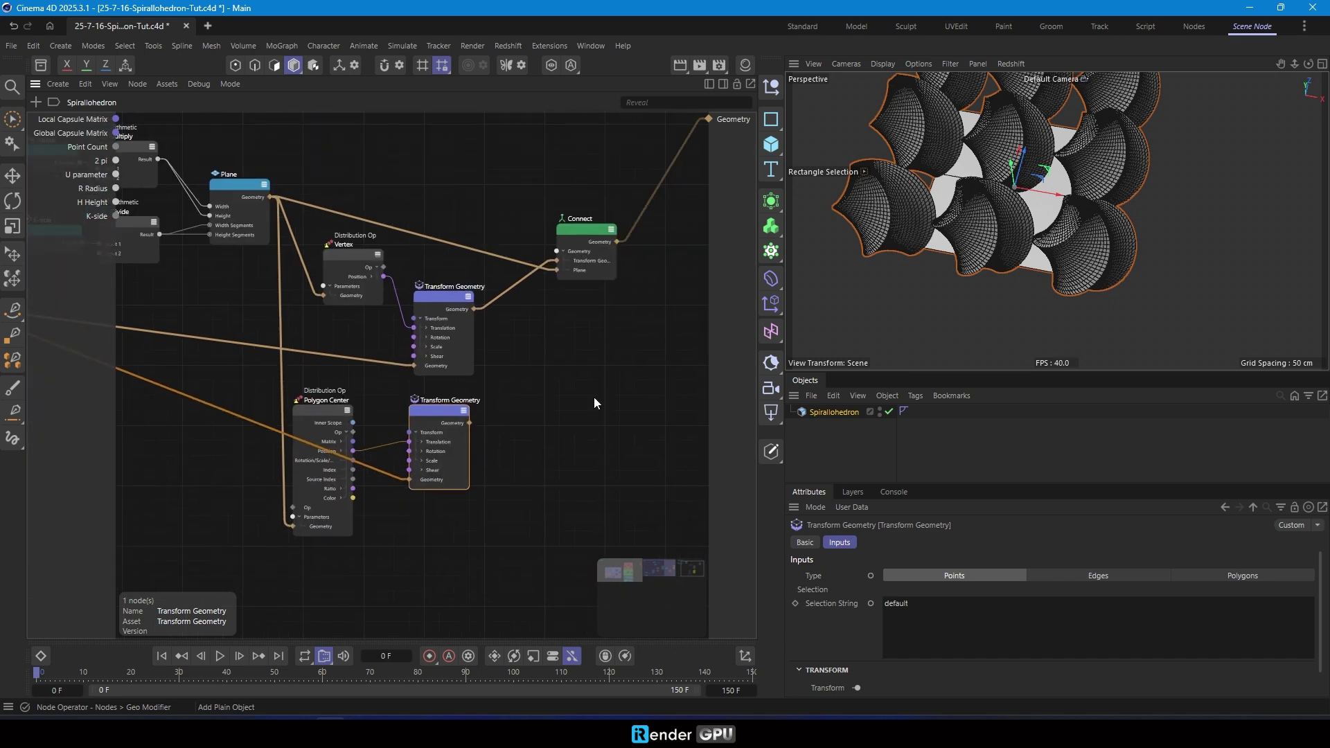
Feed the second Transform Geometry's output into the Connect node as another geometry input.
scroll(593, 397, up, 2)
drag(443, 436, 568, 221)
drag(585, 198, 584, 236)
scroll(1024, 178, down, 1)
Examine the spiral array in plain Gouraud shading and the Standard layout, returning to the Scene Node layout and shading with lines.
alt+middle_drag(1024, 177, 996, 223)
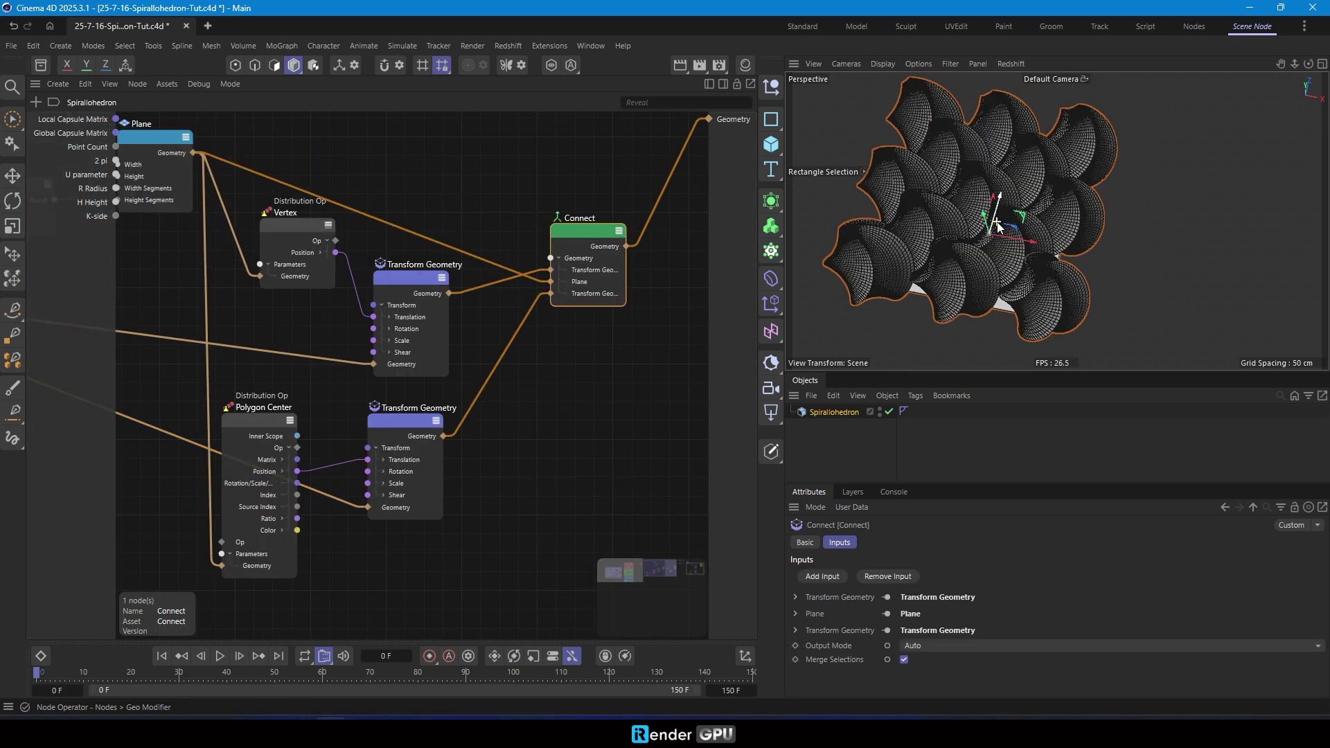
scroll(934, 250, up, 8)
alt+drag(955, 144, 928, 194)
alt+drag(1067, 194, 993, 211)
key(n)
key(a)
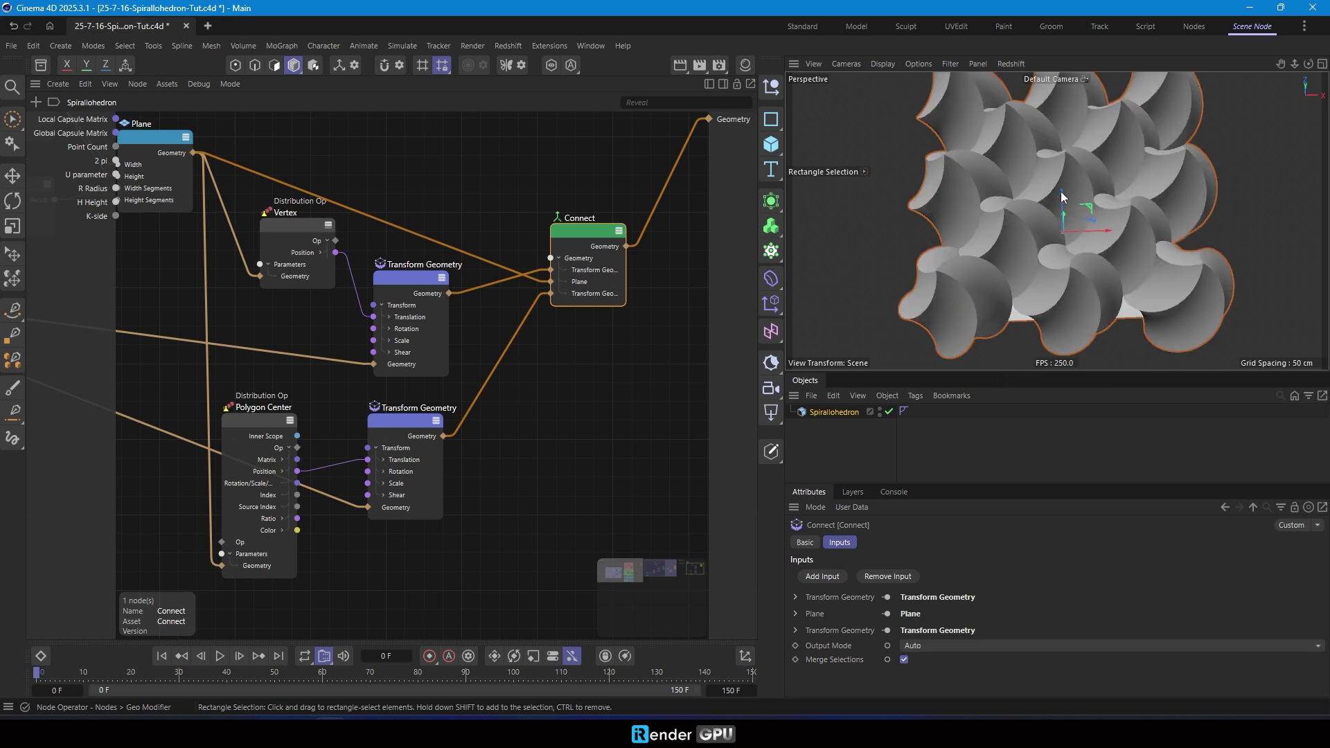
click(802, 27)
mouse_move(424, 433)
alt+mouse_down()
mouse_move(406, 311)
mouse_move(474, 250)
mouse_move(642, 293)
mouse_move(626, 406)
mouse_move(517, 432)
mouse_move(359, 388)
mouse_move(346, 422)
mouse_move(372, 276)
mouse_move(354, 357)
mouse_move(388, 333)
alt+mouse_up()
click(1251, 27)
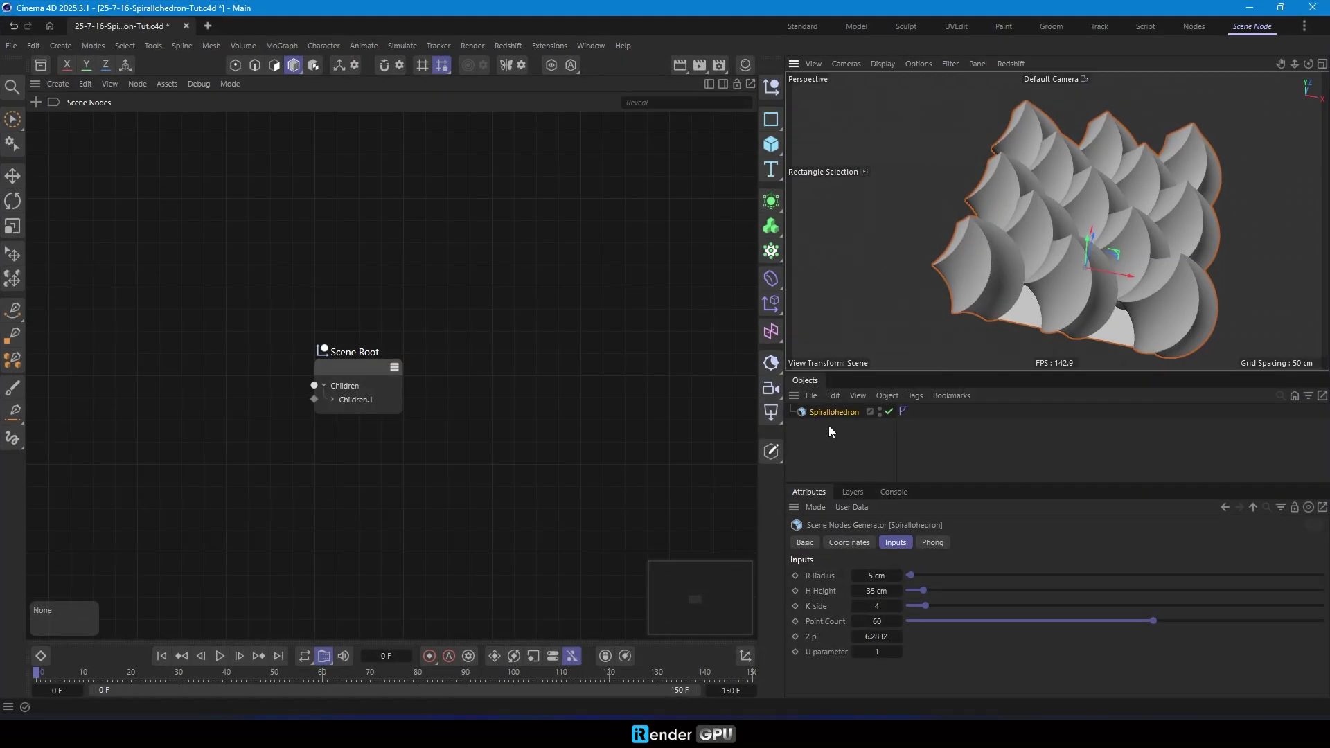
key(n)
key(b)
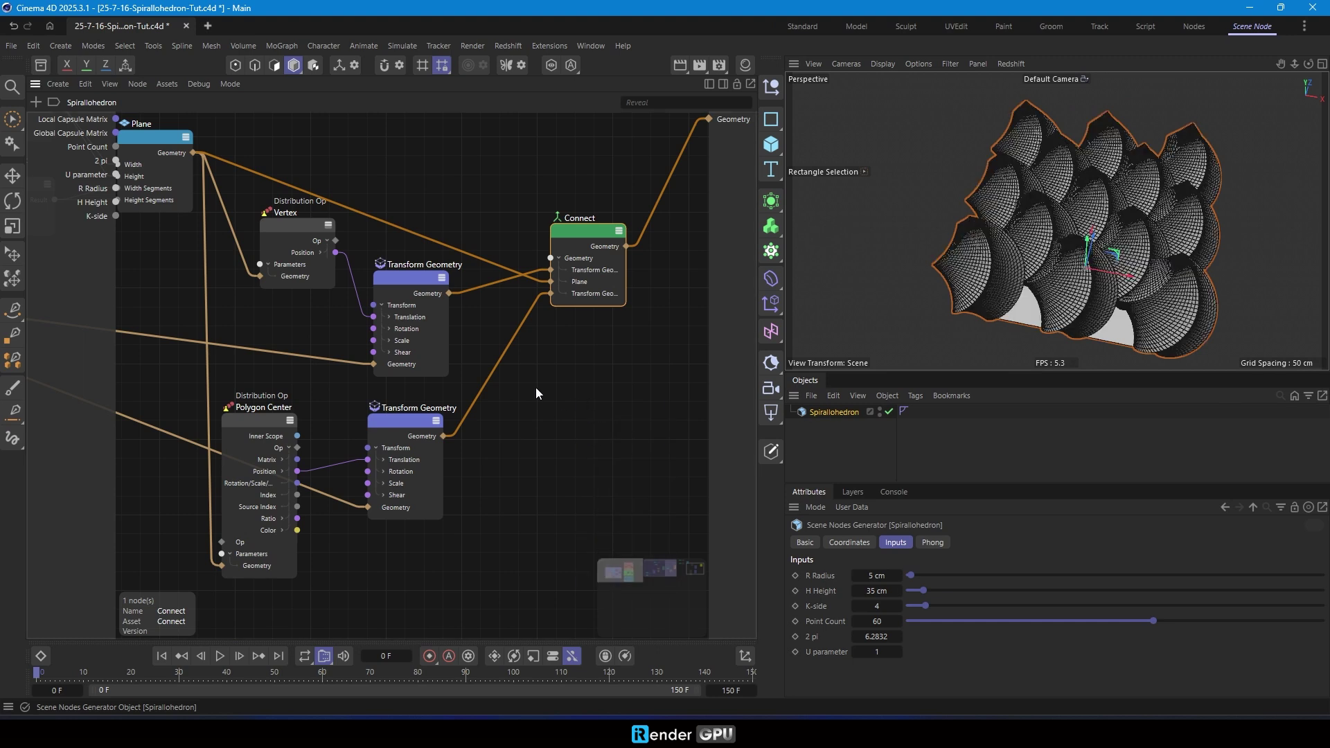
Collapse the unused ports of both distribution and Transform Geometry nodes and rearrange them neatly beside the Connect node.
drag(584, 246, 641, 237)
drag(329, 232, 302, 247)
click(302, 241)
click(290, 420)
drag(400, 425, 398, 389)
click(435, 385)
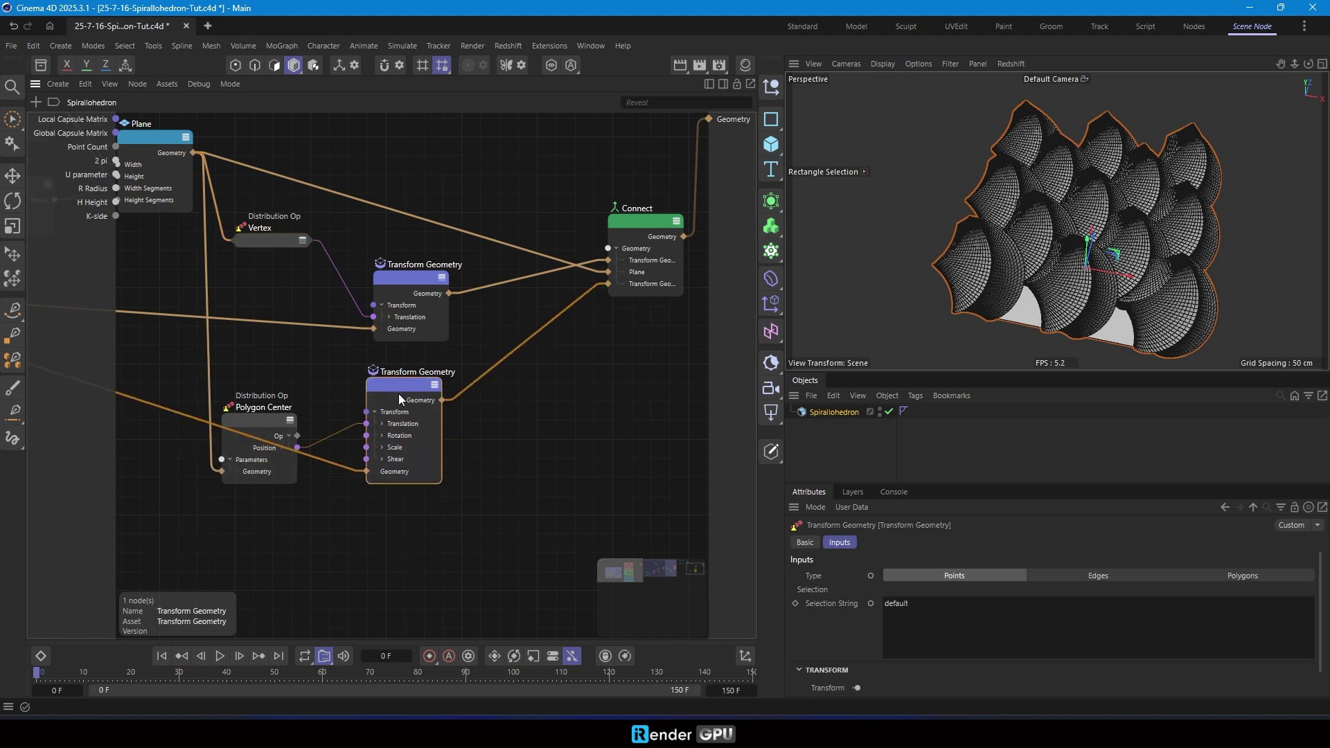
drag(239, 434, 253, 468)
mouse_move(393, 432)
mouse_down()
mouse_move(396, 448)
mouse_move(393, 412)
mouse_up()
drag(404, 387, 400, 401)
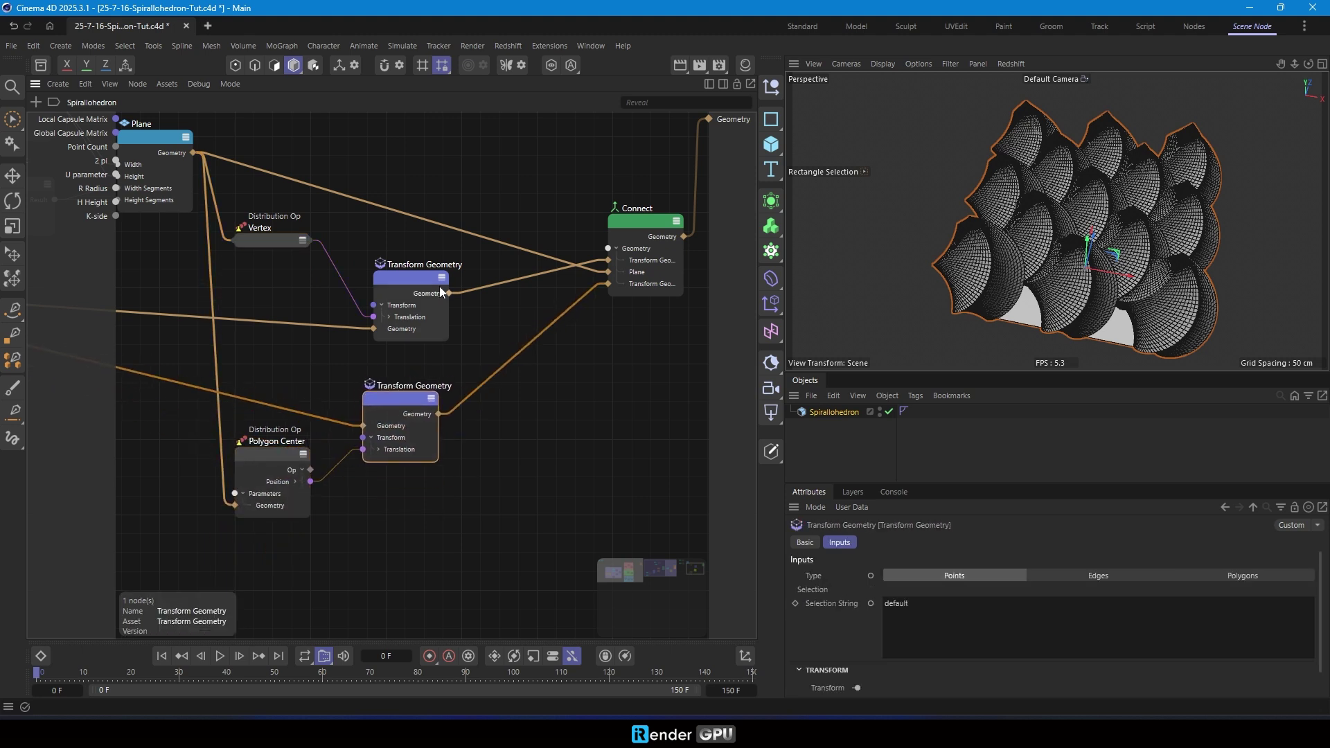
drag(431, 279, 423, 284)
drag(264, 243, 287, 253)
click(303, 455)
drag(270, 454, 280, 453)
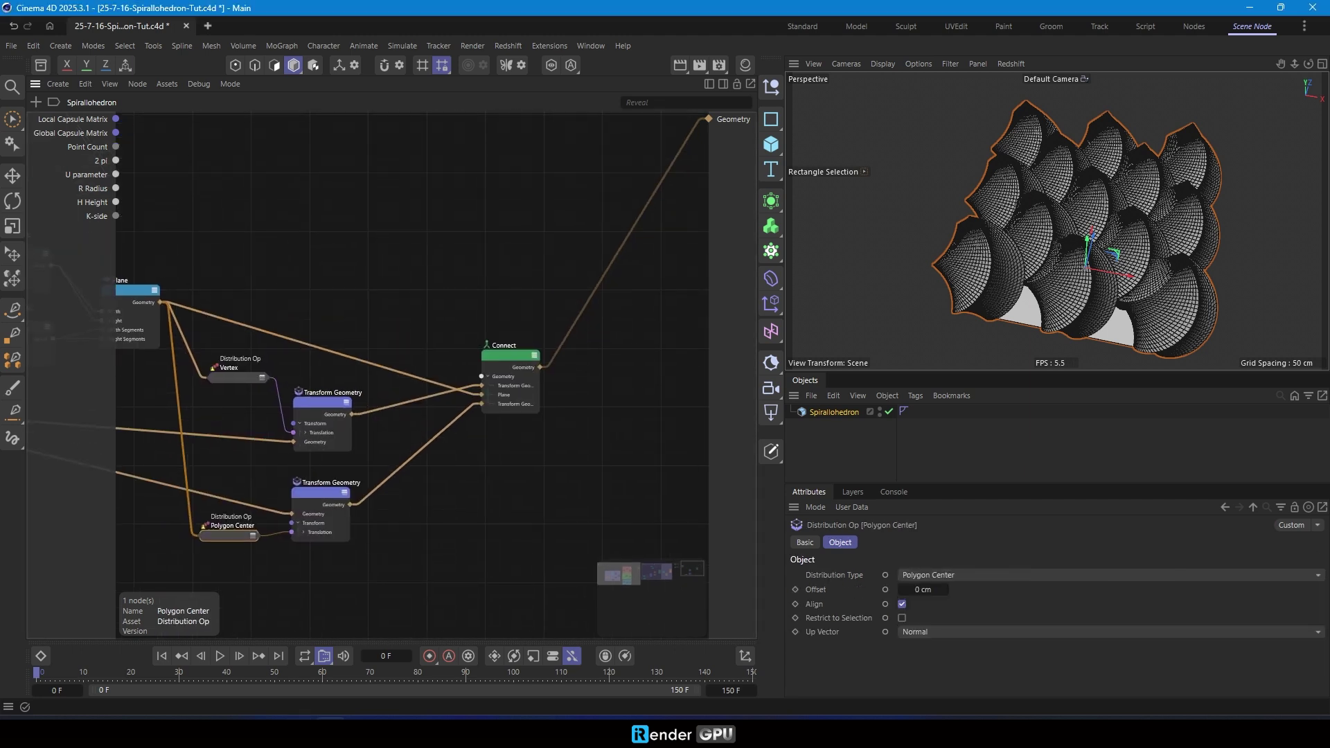
drag(515, 352, 537, 366)
Duplicate a Transform Geometry node above the Connect node, feed it the vertex-driven Transform Geometry output, and expand its Translation components.
click(317, 413)
ctrl+drag(318, 413, 448, 298)
scroll(463, 297, up, 2)
click(477, 292)
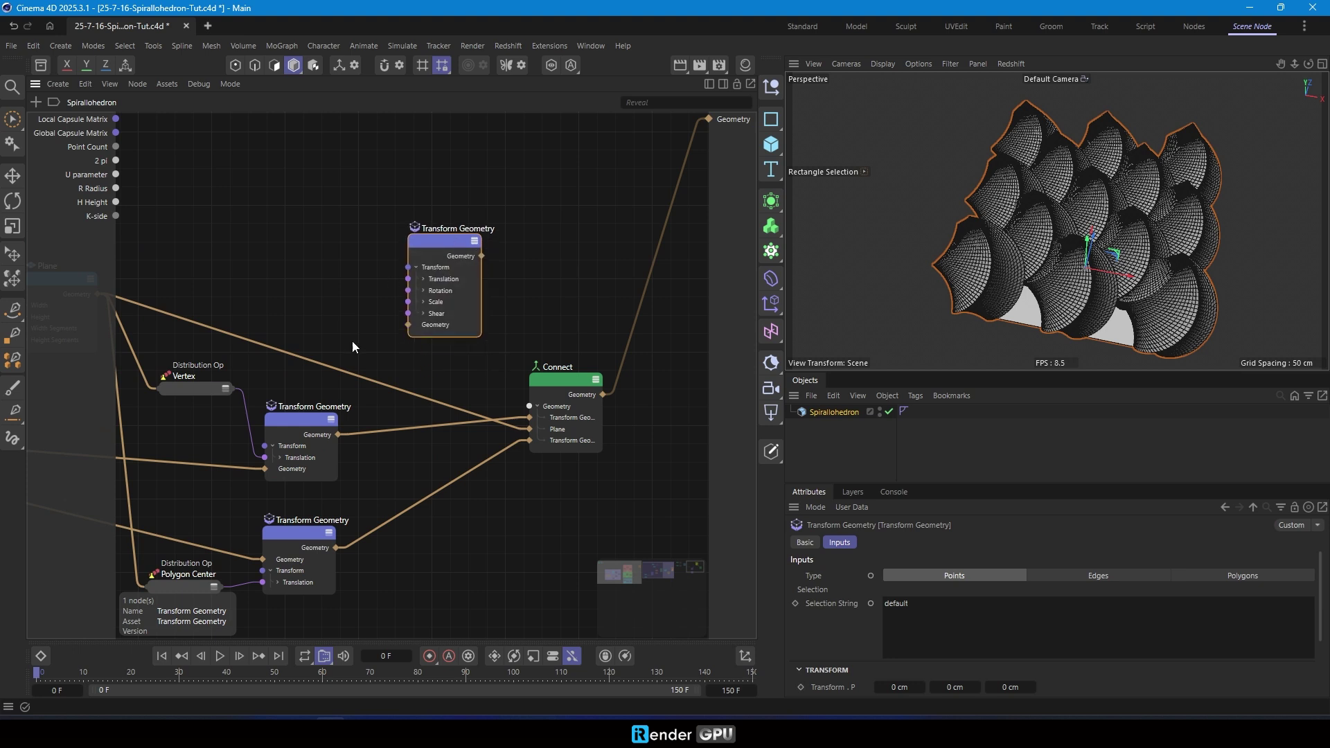
drag(379, 403, 426, 310)
drag(340, 435, 411, 326)
drag(421, 242, 431, 236)
click(434, 271)
Add an Arithmetic node near the new Transform Geometry, set it to Multiply, and feed R Radius into Input 1.
click(373, 241)
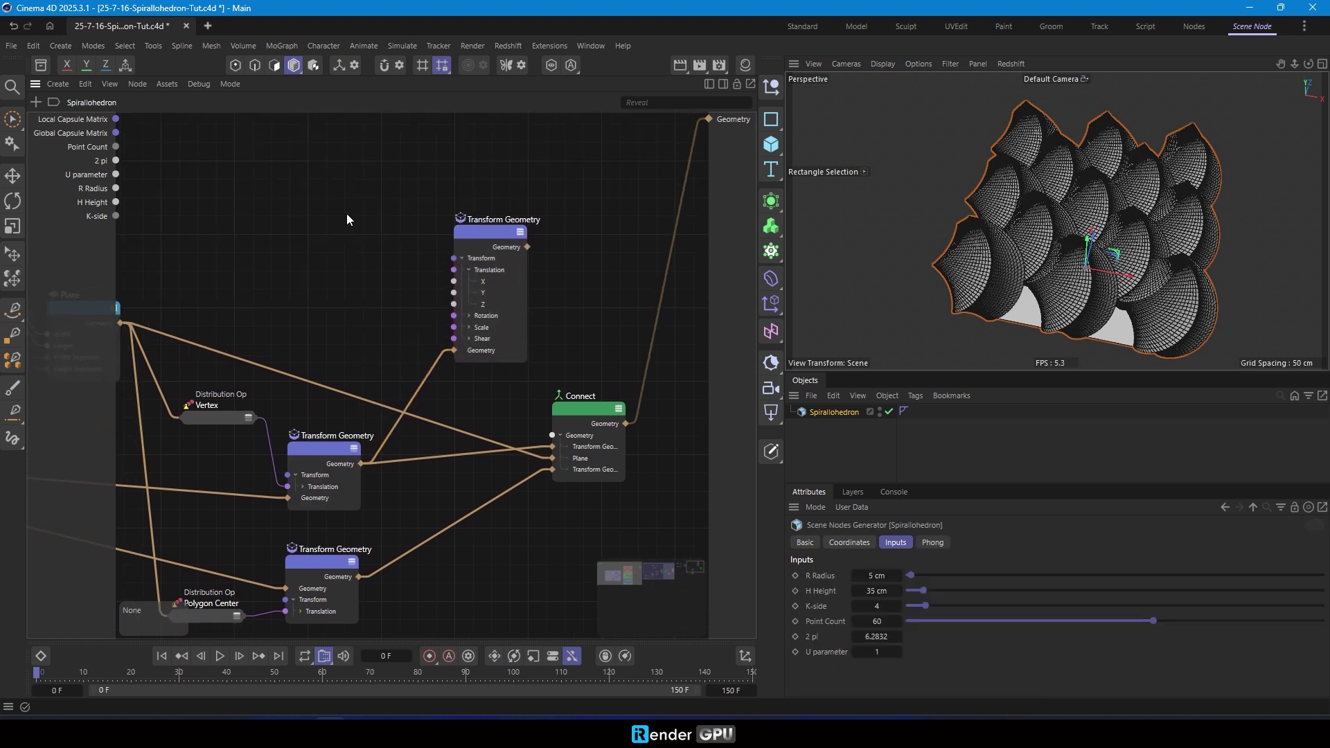
text(cari)
double_click(318, 292)
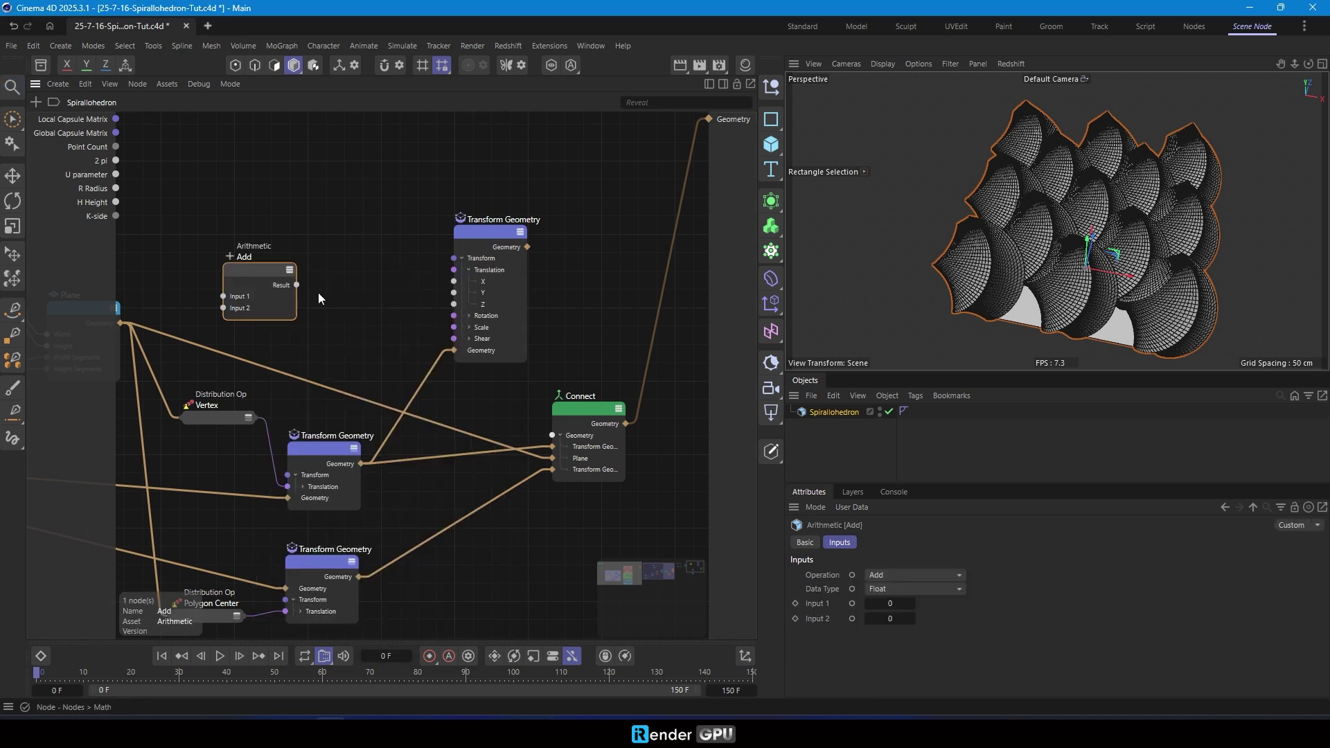
drag(284, 274, 387, 185)
click(914, 575)
click(883, 621)
scroll(383, 243, up, 2)
drag(116, 188, 315, 203)
Set the new Multiply node's Input 2 to 2 and connect its Result to the third Transform Geometry's Translation Z.
double_click(908, 622)
text(2)
key(Return)
drag(92, 189, 241, 164)
drag(407, 188, 418, 319)
Duplicate the Multiply node as Divide, feed H Height into Input 1, and connect its Result to Translation Y.
click(222, 275)
ctrl+drag(346, 170, 347, 277)
click(915, 575)
click(925, 631)
drag(116, 202, 234, 279)
drag(408, 295, 472, 305)
Reposition the Connect node and feed the third Transform Geometry's output into it.
scroll(368, 305, down, 2)
middle_drag(368, 305, 287, 254)
drag(494, 370, 585, 361)
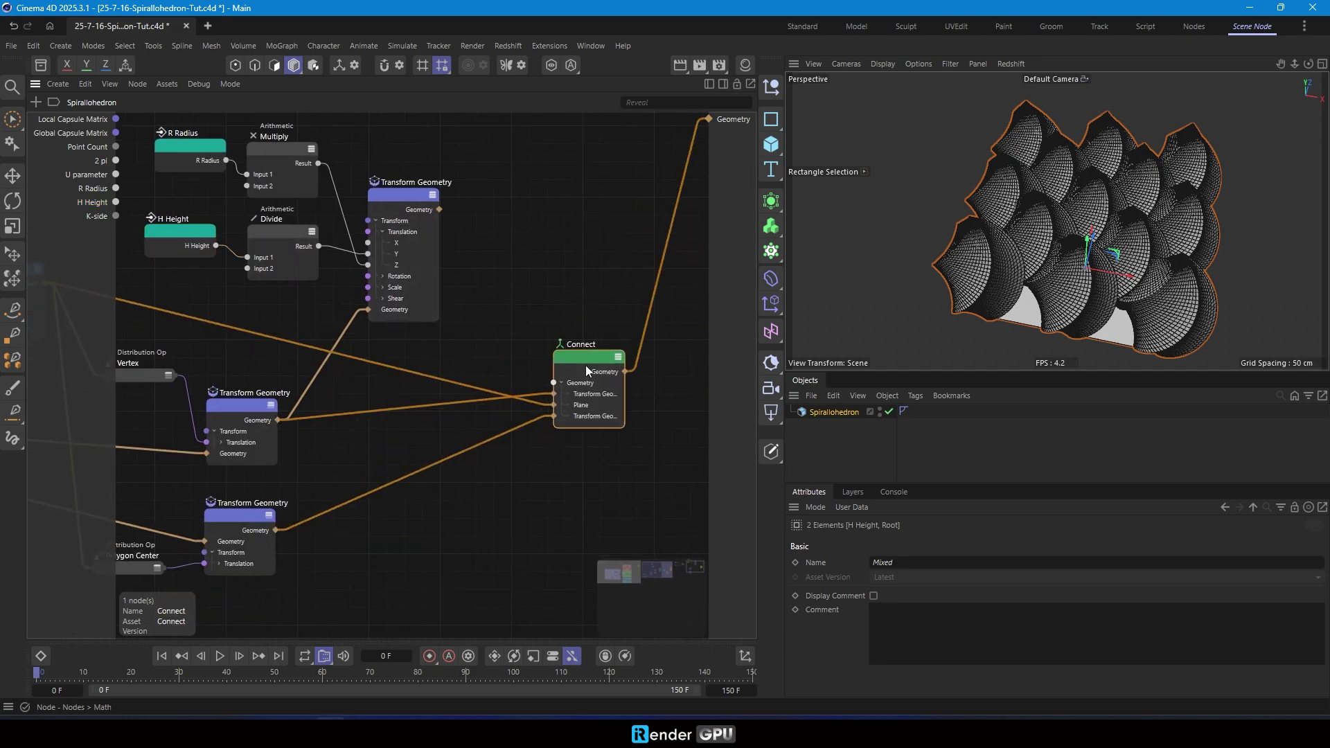
drag(439, 209, 596, 353)
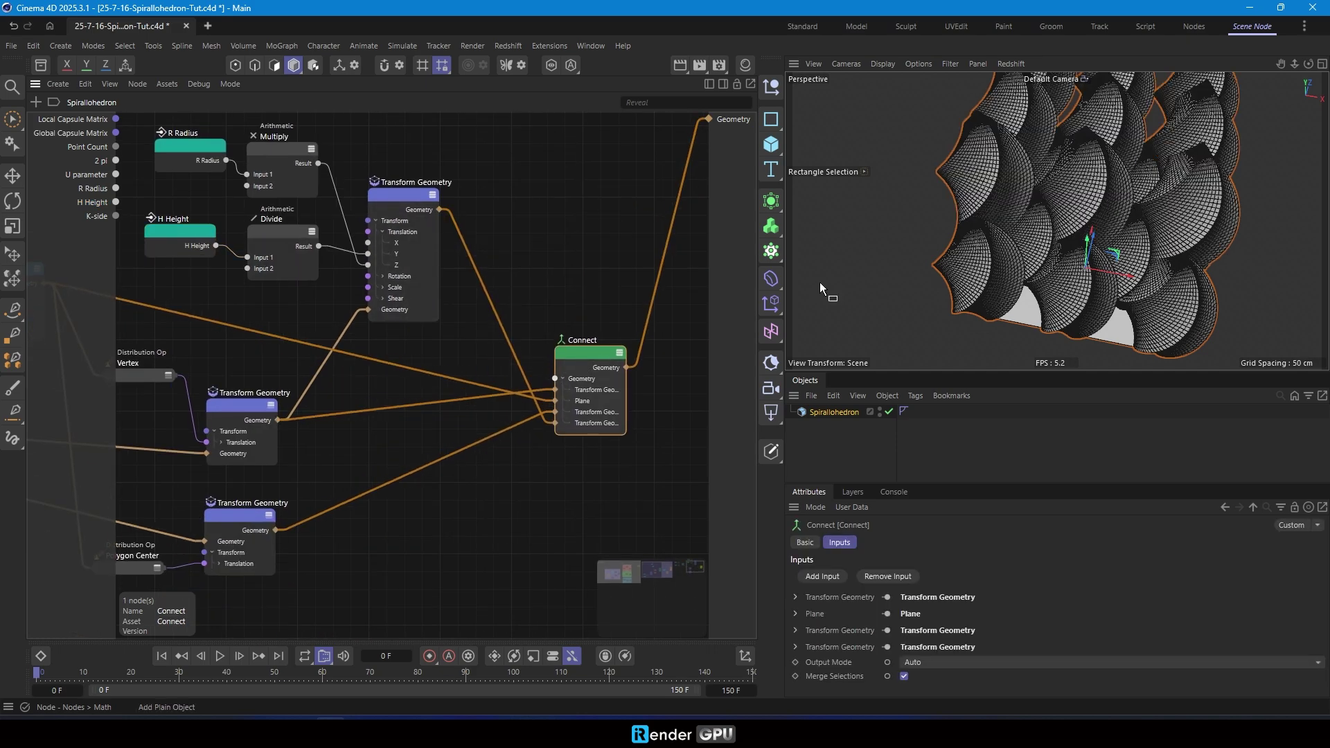
Duplicate the upper Transform Geometry with its R Radius, Multiply, H Height and Divide nodes, and place the copies below the Polygon Center branch.
scroll(1070, 270, down, 2)
alt+drag(1070, 270, 1153, 284)
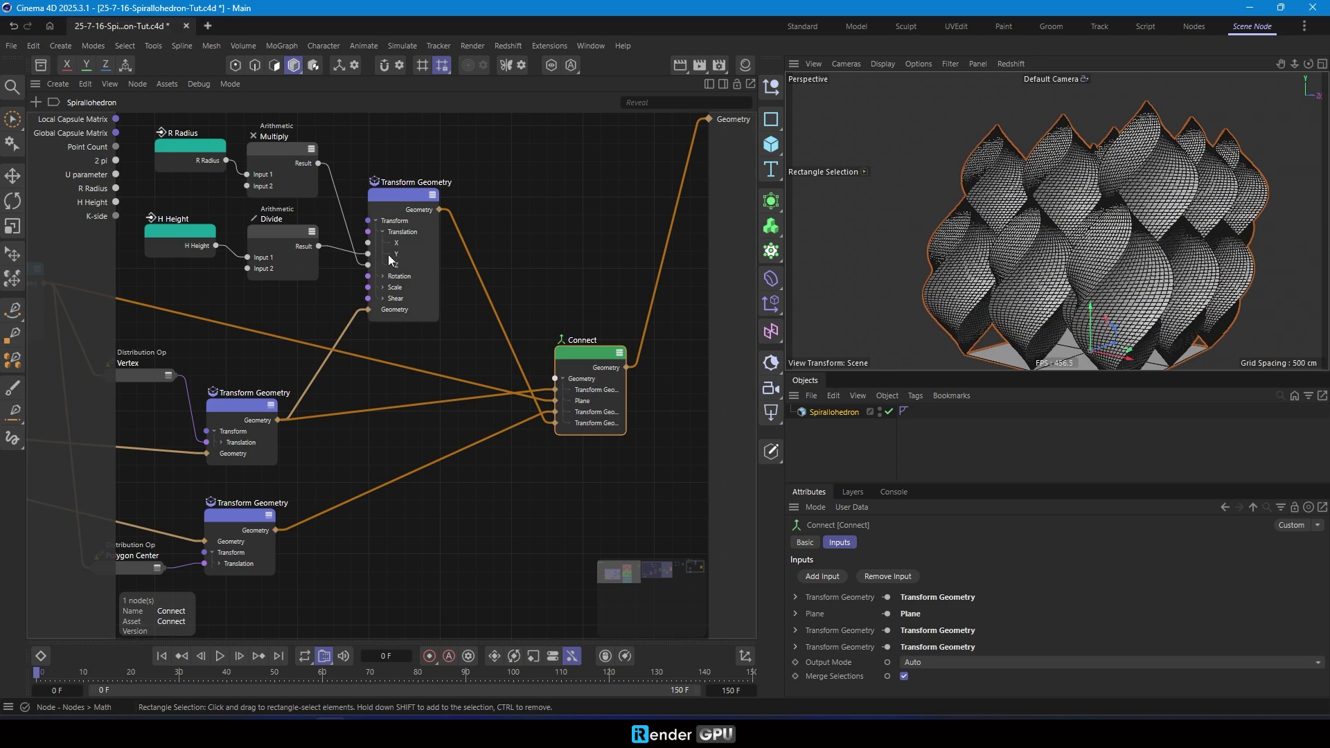
scroll(414, 283, down, 2)
middle_drag(415, 285, 410, 252)
drag(449, 147, 226, 225)
ctrl+drag(390, 184, 396, 558)
click(480, 488)
scroll(412, 608, up, 2)
middle_drag(412, 608, 403, 533)
scroll(403, 534, up, 1)
drag(387, 588, 391, 472)
drag(392, 449, 426, 399)
Feed the Polygon Center branch's geometry into the duplicated Transform Geometry and connect its output to the Connect node.
drag(229, 270, 385, 427)
scroll(568, 249, down, 1)
middle_drag(568, 250, 429, 367)
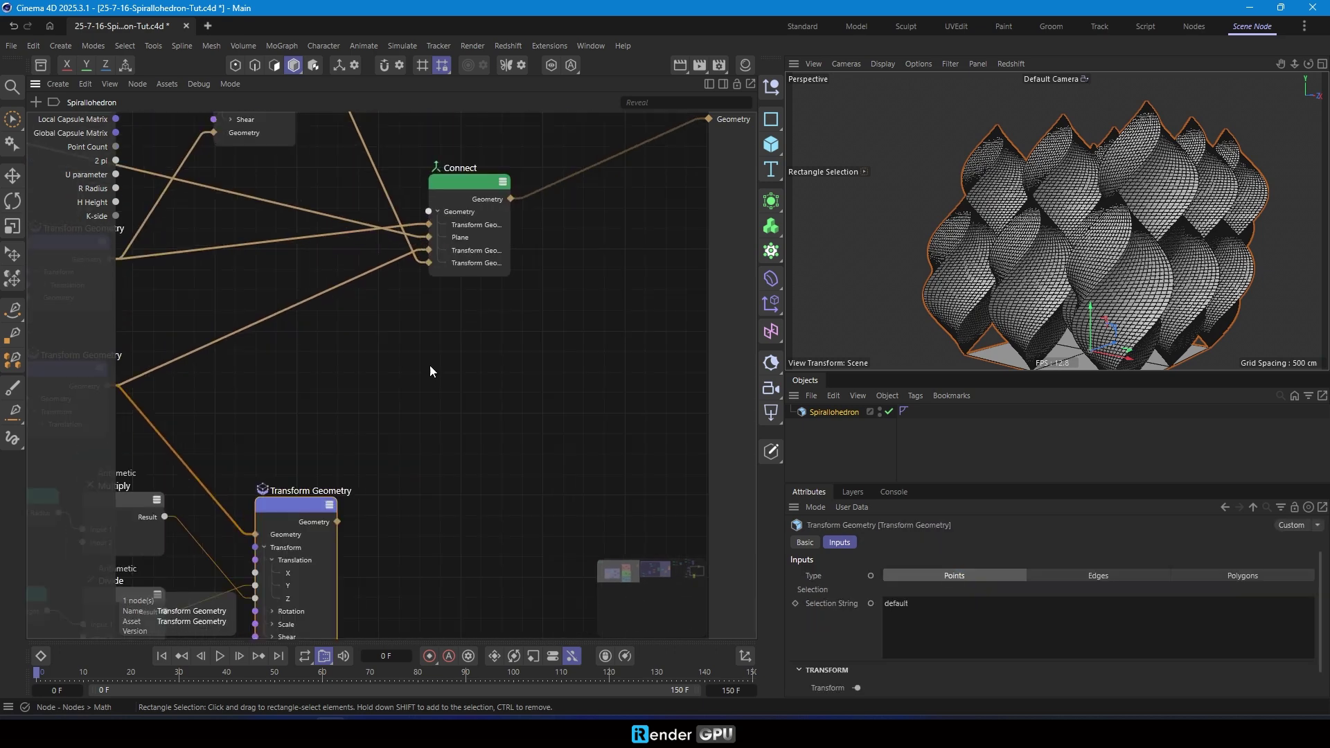
drag(337, 522, 444, 217)
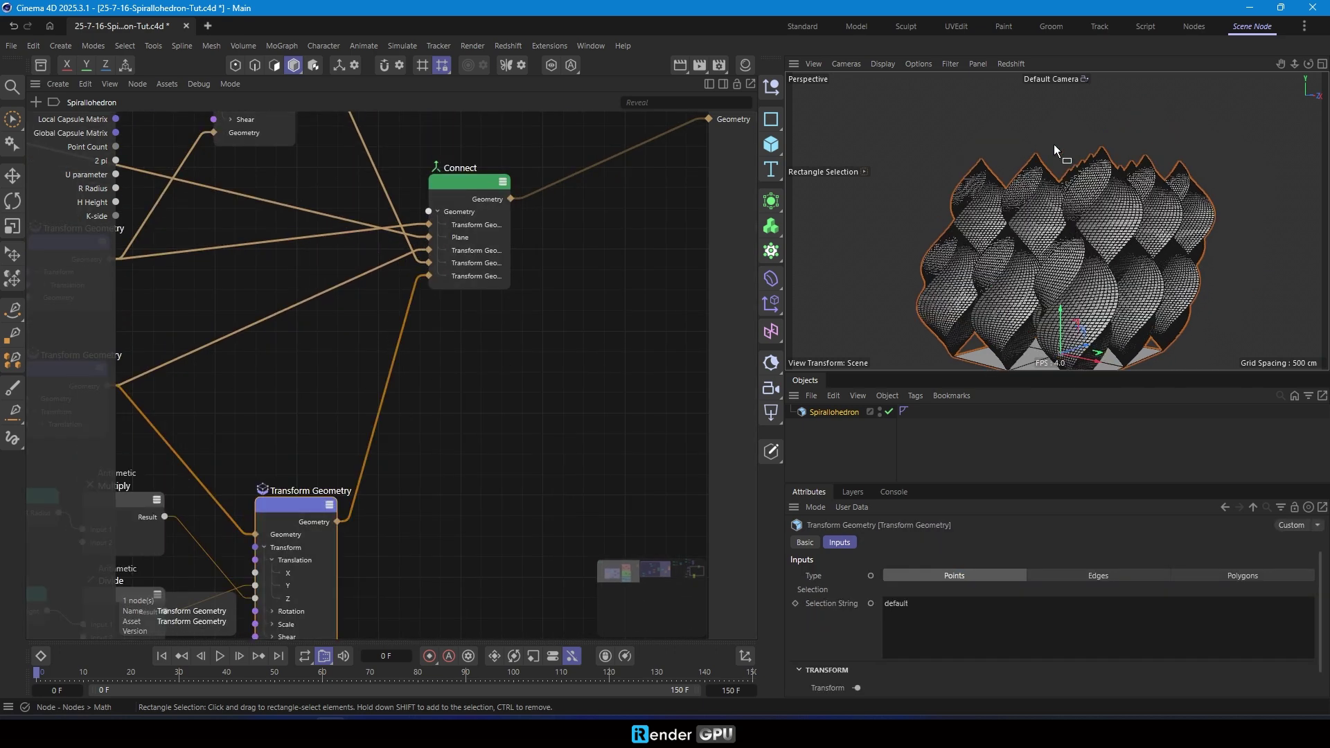
Delete the wire from the Plane node to the Connect node and inspect the tiling in the Standard layout.
scroll(375, 242, down, 2)
middle_drag(257, 227, 399, 279)
click(413, 265)
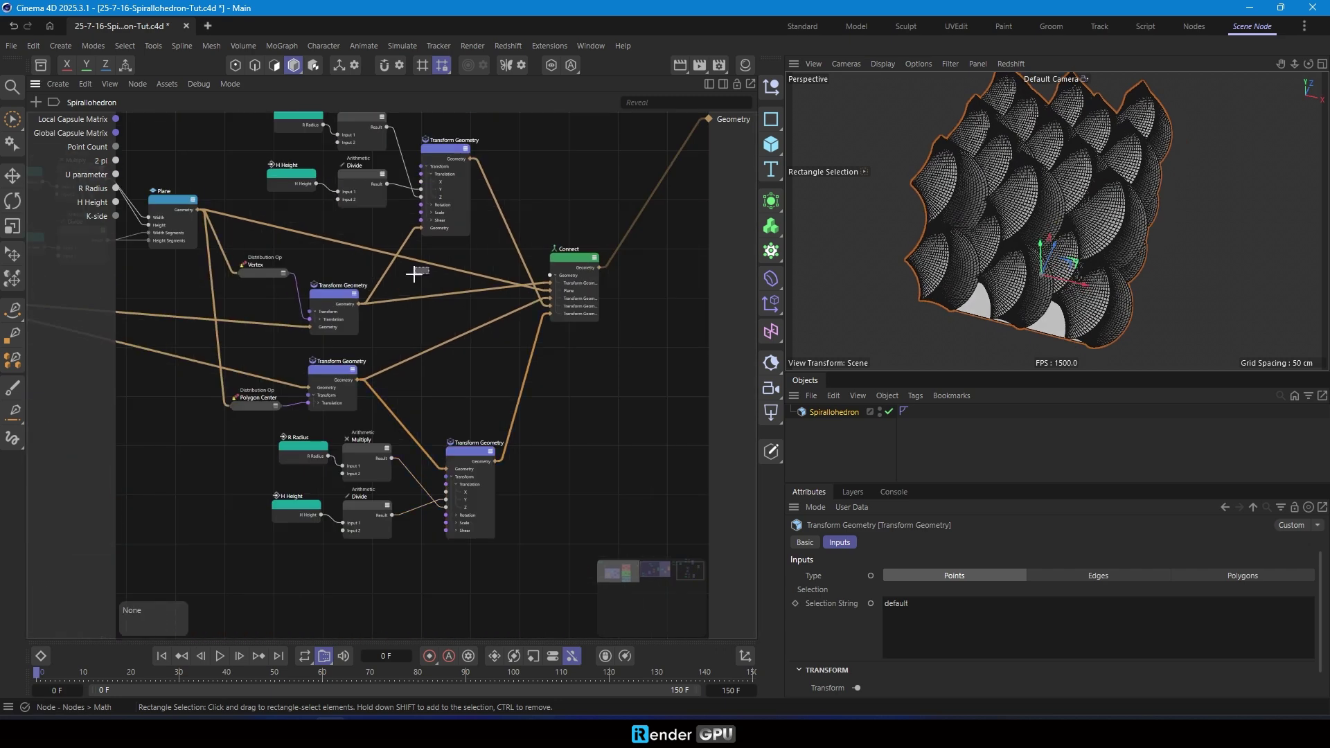
key(Delete)
scroll(1013, 276, up, 3)
scroll(1013, 280, down, 4)
alt+drag(1052, 282, 1094, 239)
click(803, 27)
mouse_move(489, 301)
alt+mouse_down()
mouse_move(217, 326)
mouse_move(326, 273)
mouse_move(462, 434)
mouse_move(331, 446)
mouse_move(326, 492)
mouse_move(398, 456)
mouse_move(360, 417)
mouse_move(158, 408)
mouse_move(143, 395)
mouse_move(208, 549)
mouse_move(282, 584)
mouse_move(487, 490)
mouse_move(460, 381)
mouse_move(610, 356)
mouse_move(637, 530)
mouse_move(651, 439)
mouse_move(437, 414)
mouse_move(496, 475)
mouse_move(446, 443)
mouse_move(424, 454)
alt+mouse_up()
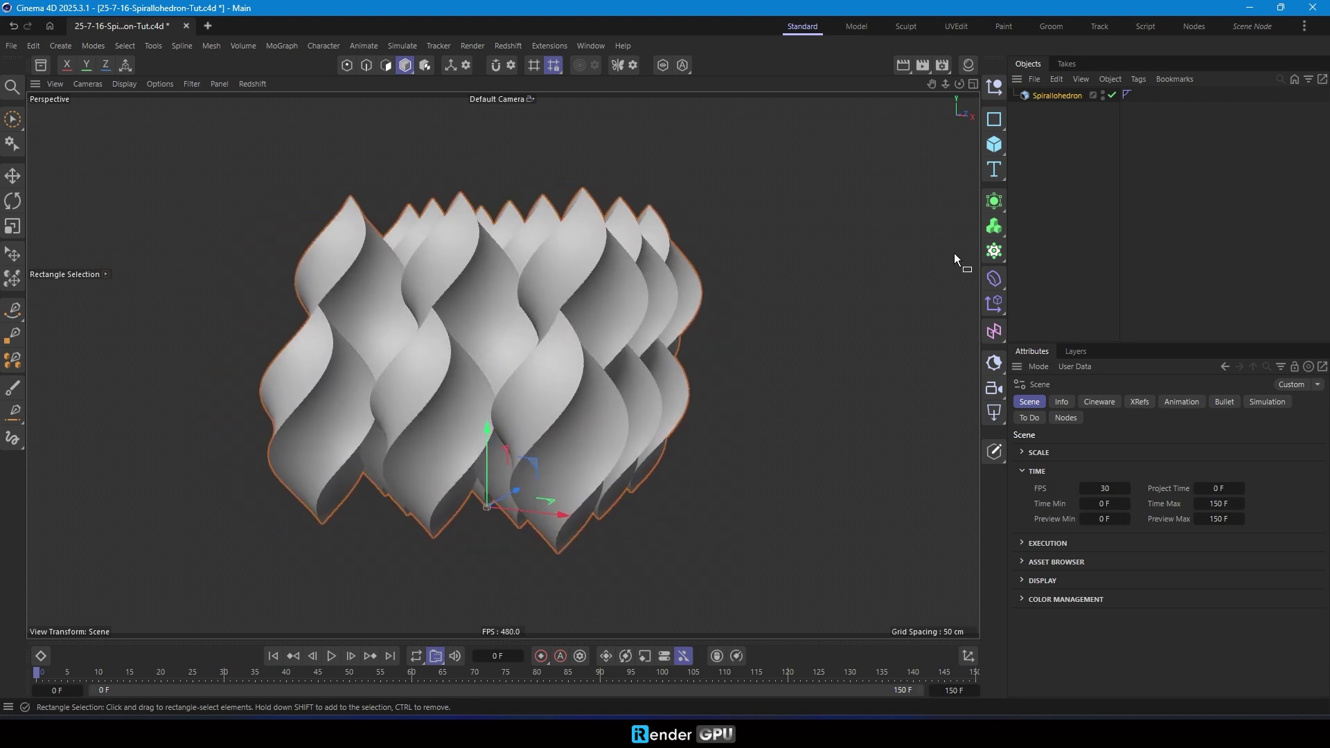
click(1058, 94)
Return to the Scene Node layout and open the U parameter input of the Spirallohedron in the Resource Editor.
click(1252, 26)
click(825, 414)
right_click(72, 255)
click(78, 370)
click(56, 222)
Give the U parameter a default value of 1, a step of 0.1, and Both value limits from 0.001 to 2.
click(409, 194)
text(1)
click(398, 208)
text(0.1)
click(457, 228)
click(435, 289)
click(408, 242)
text(0.001)
key(Tab)
text(2)
Show a slider for the U parameter with slider limits from 0.001 to 2, and close the Resource Editor.
click(387, 278)
click(388, 291)
click(409, 306)
text(.001)
key(Tab)
text(2)
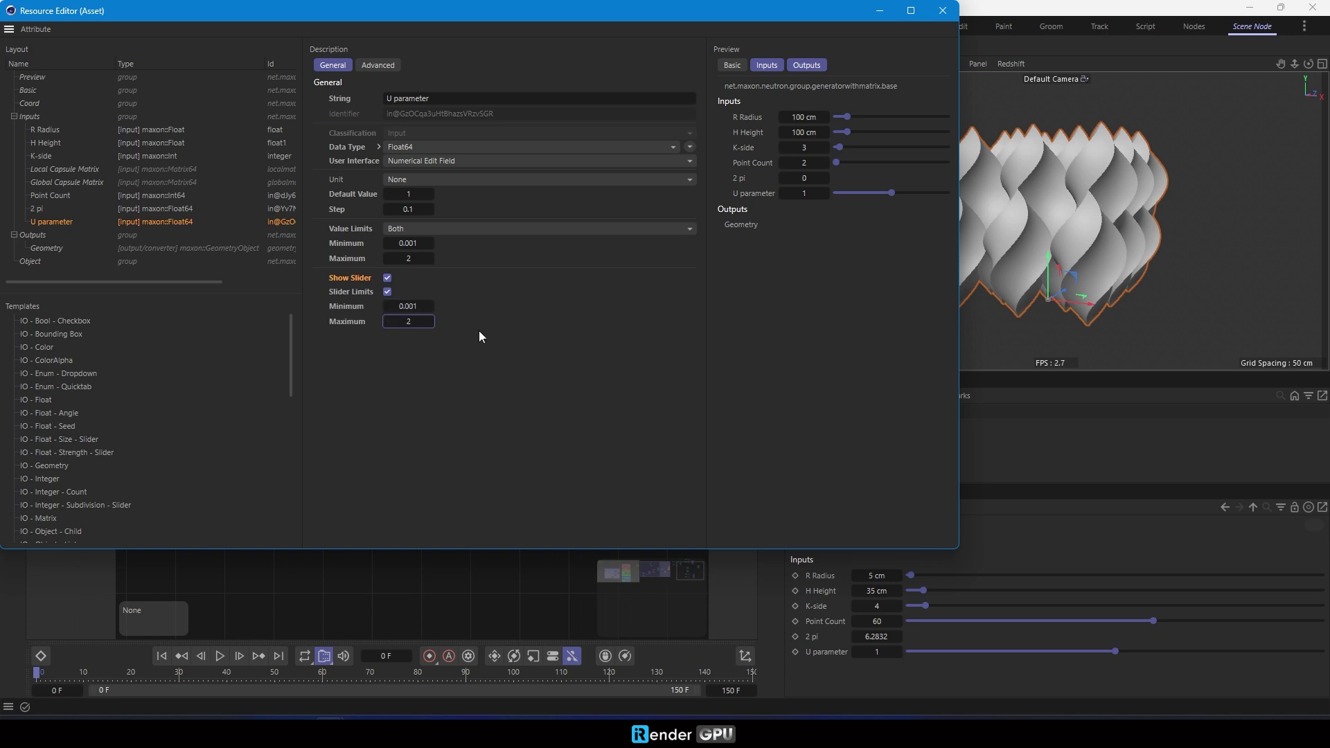
click(942, 10)
In the Standard layout, raise the Spirallohedron's U parameter to 2 and examine the tiling from above.
click(801, 27)
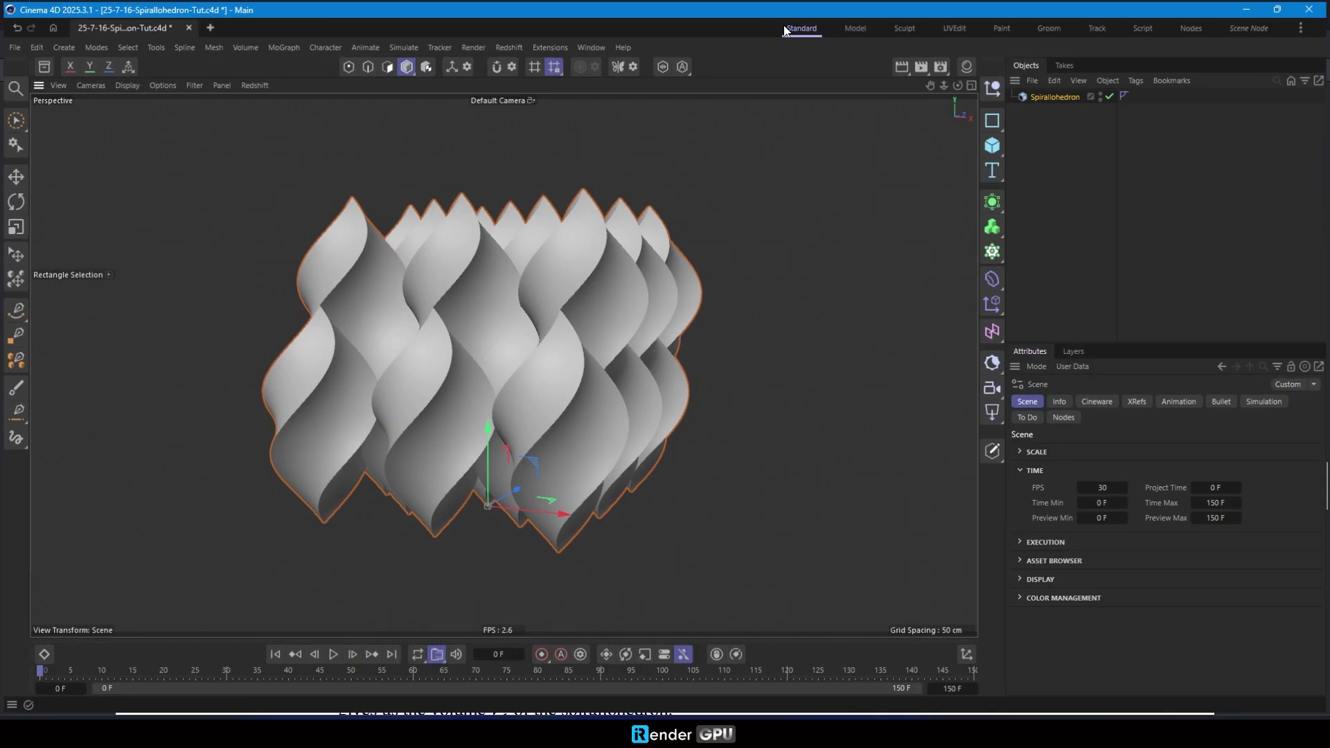
click(1054, 97)
scroll(392, 402, down, 2)
drag(1224, 511, 1191, 518)
drag(1205, 514, 1322, 510)
alt+drag(481, 261, 426, 367)
scroll(467, 330, down, 5)
scroll(529, 317, up, 3)
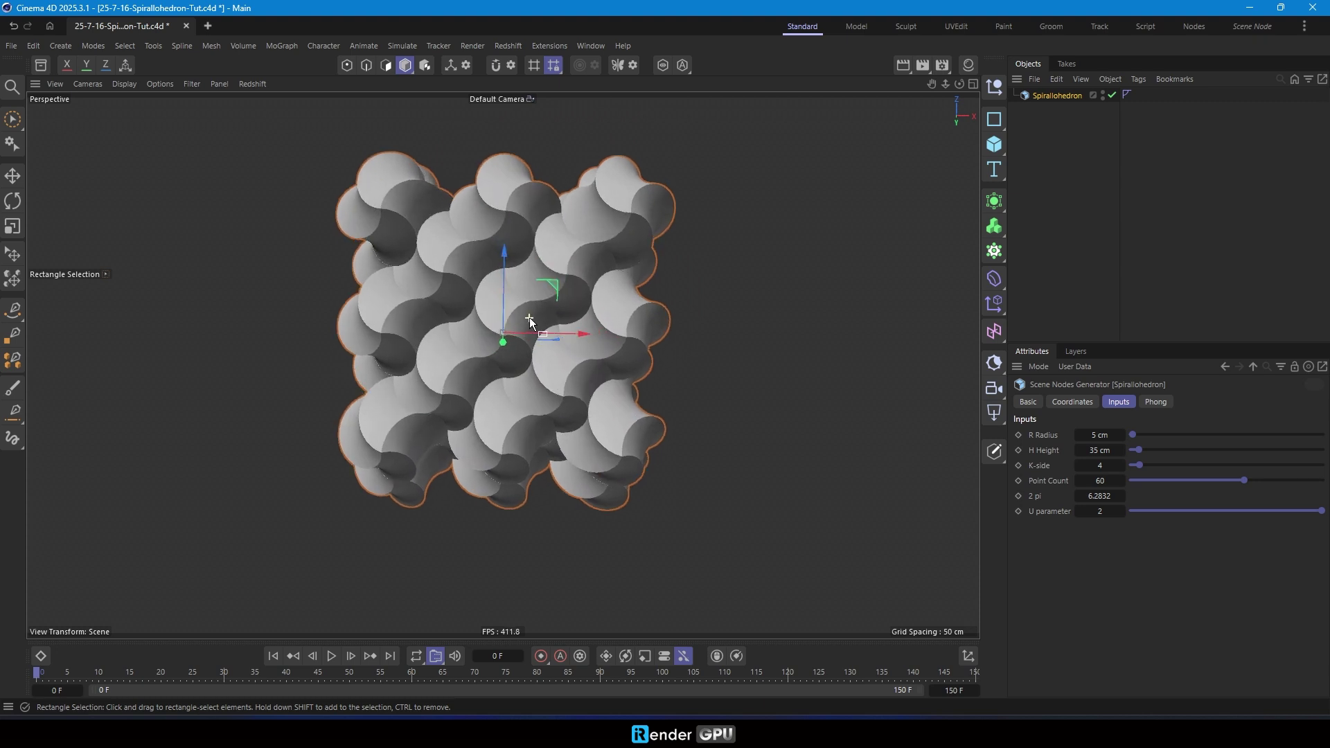
Animate the U parameter from its slider minimum to 2 at frame 150, select its track, and play the animation.
drag(1311, 512, 1121, 514)
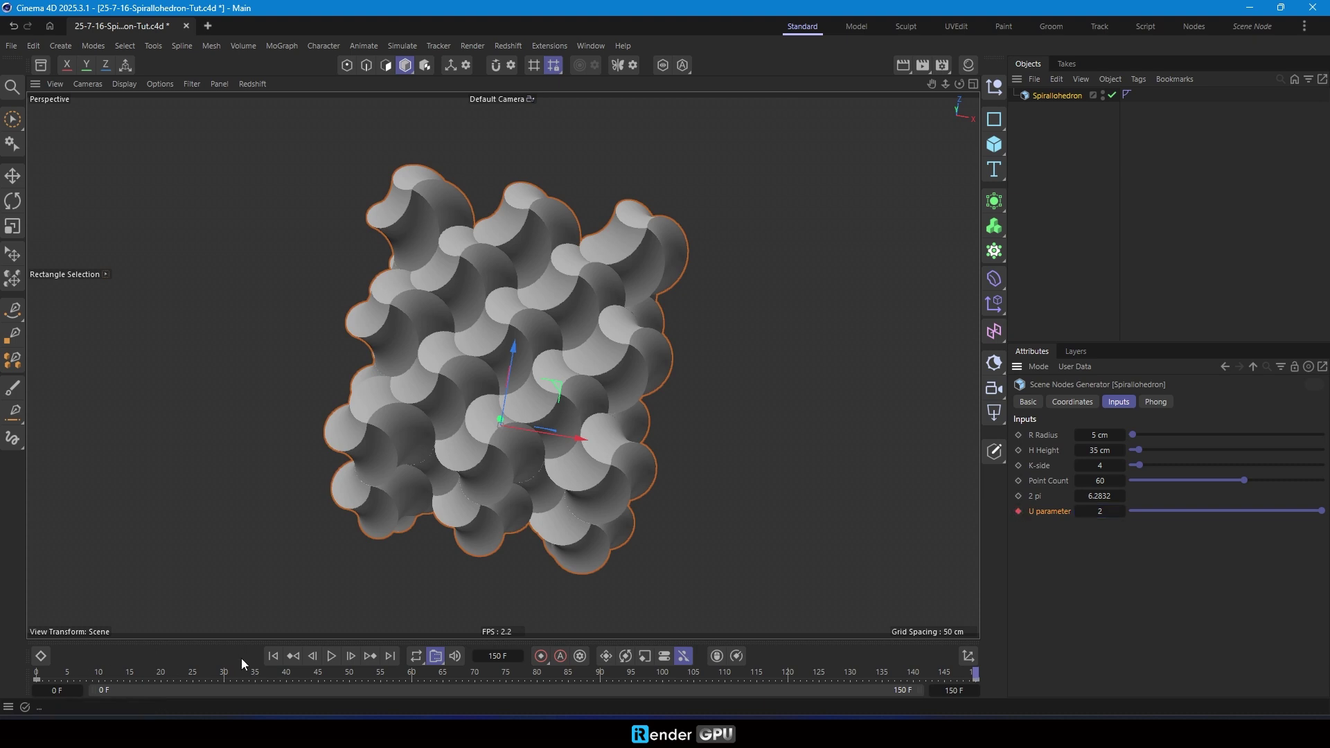
click(40, 656)
click(41, 656)
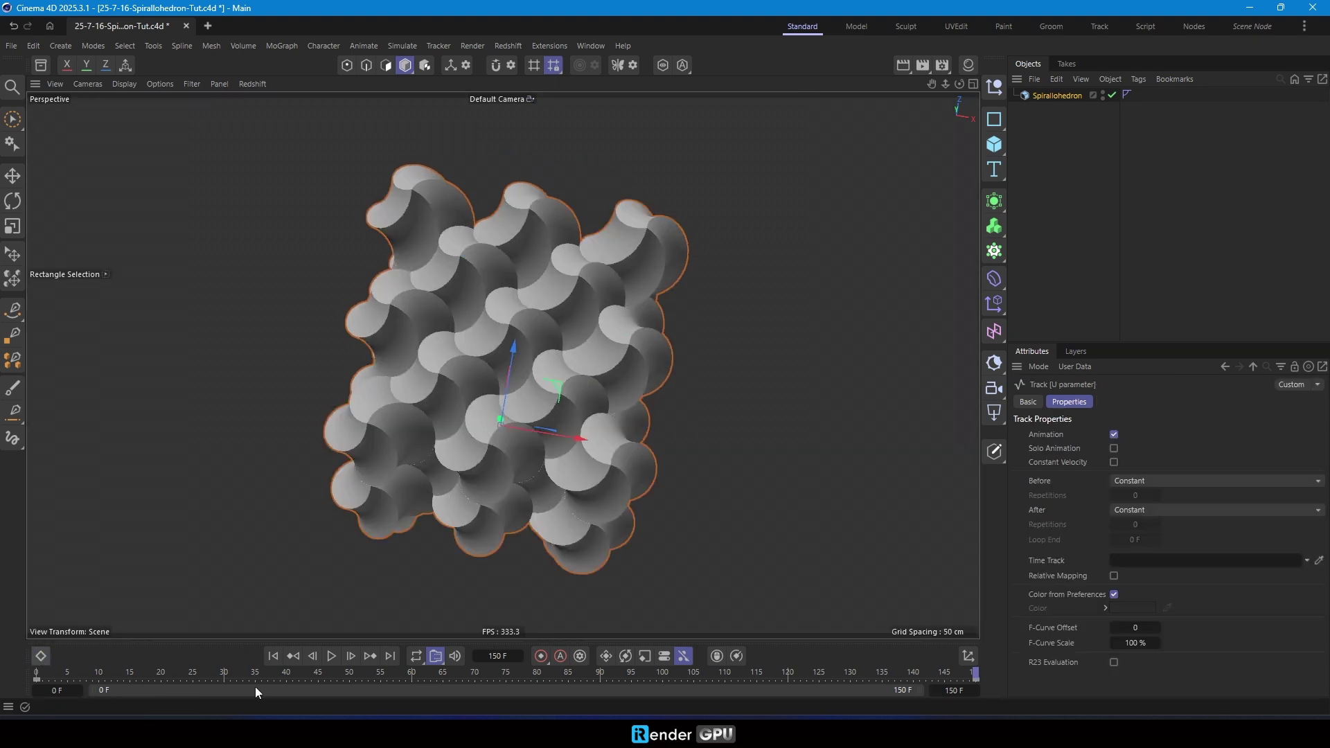
click(332, 656)
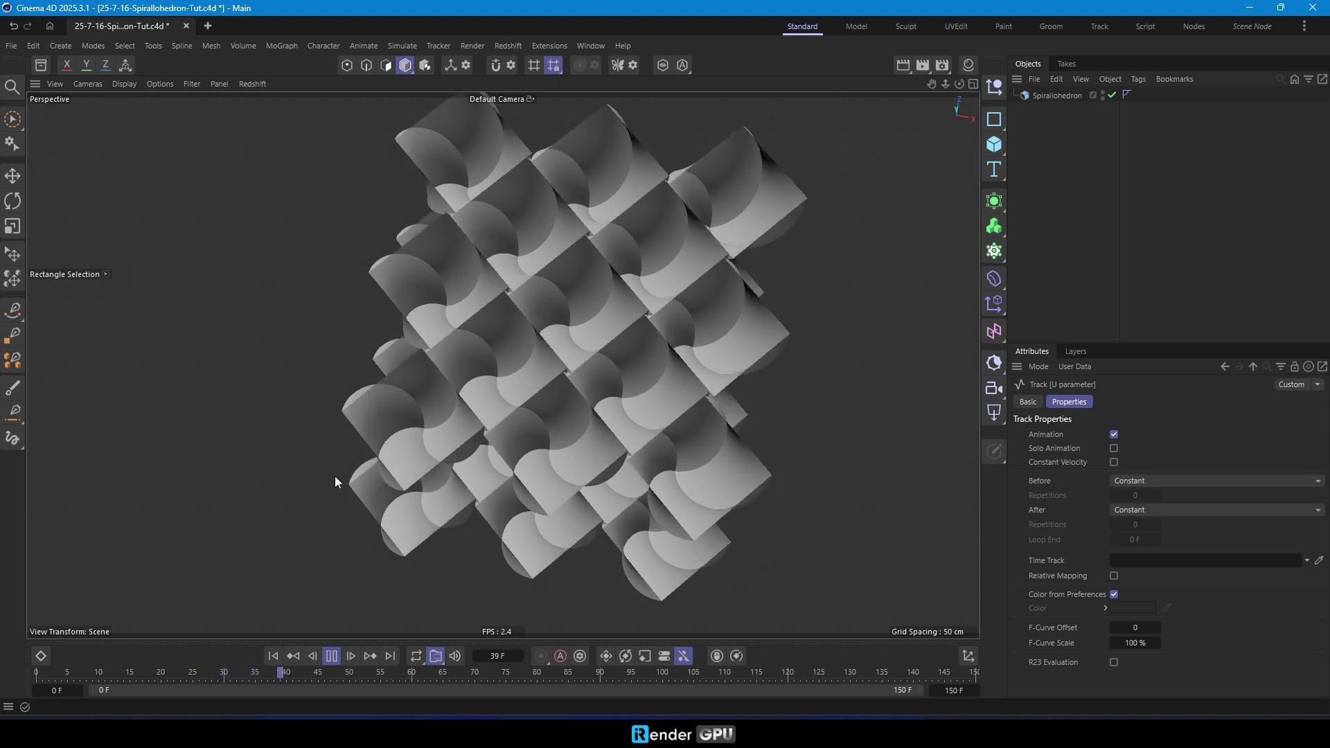
Examine the playing animation in a mesh-line display and in Gouraud shading, viewing the tiling from several sides.
key(n)
key(f)
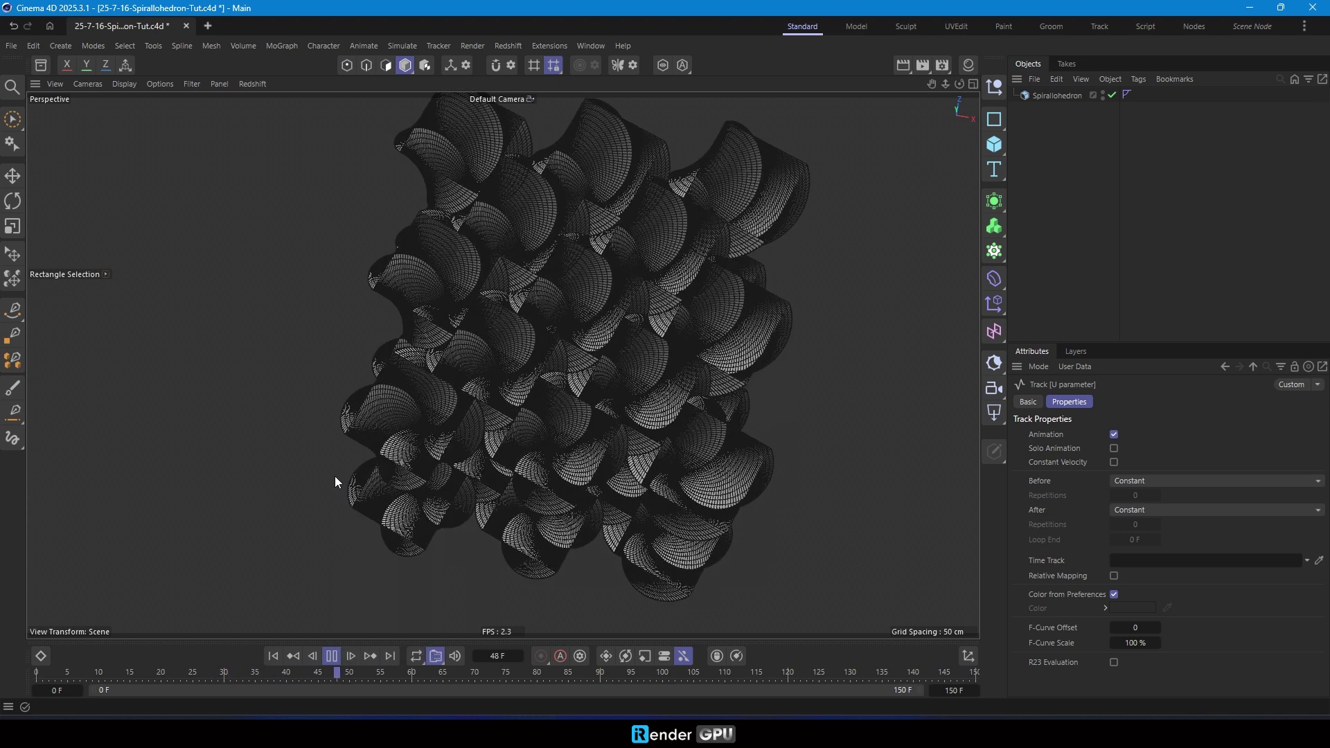
key(n)
key(a)
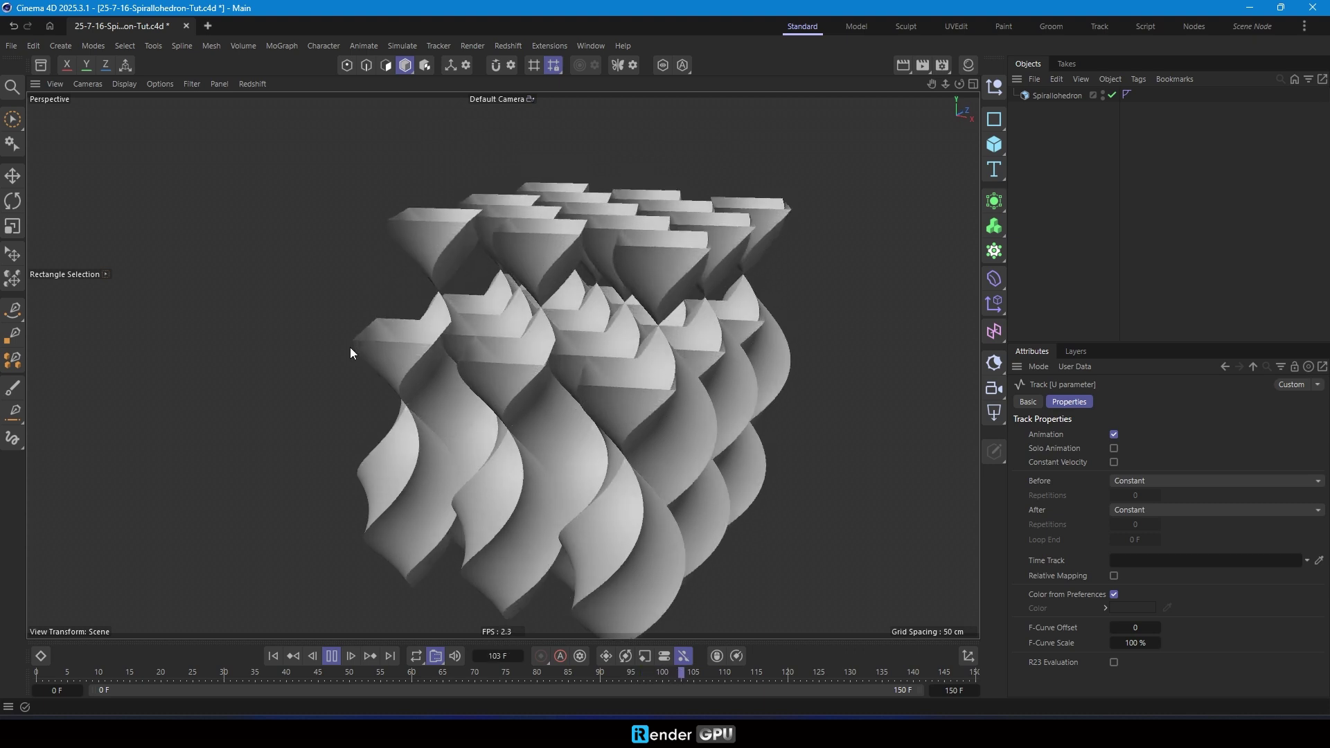
alt+drag(351, 347, 492, 331)
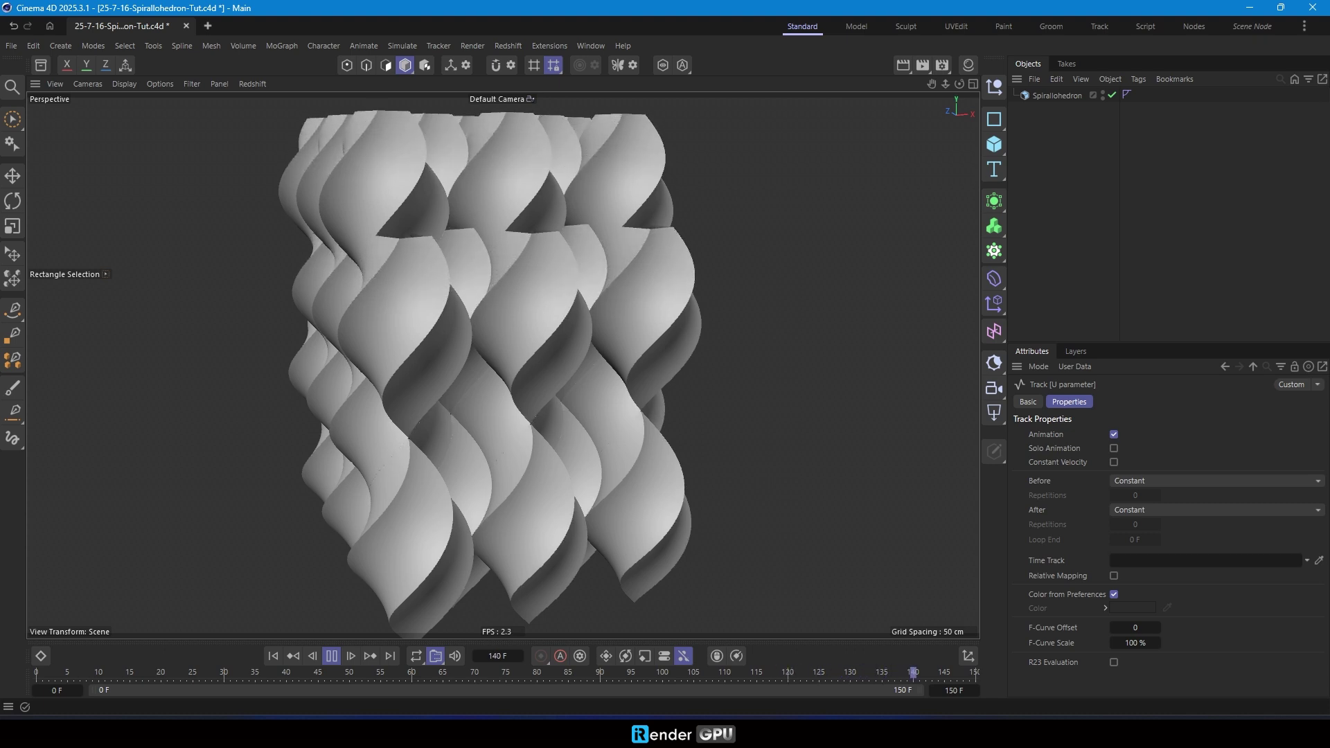
scroll(597, 430, down, 2)
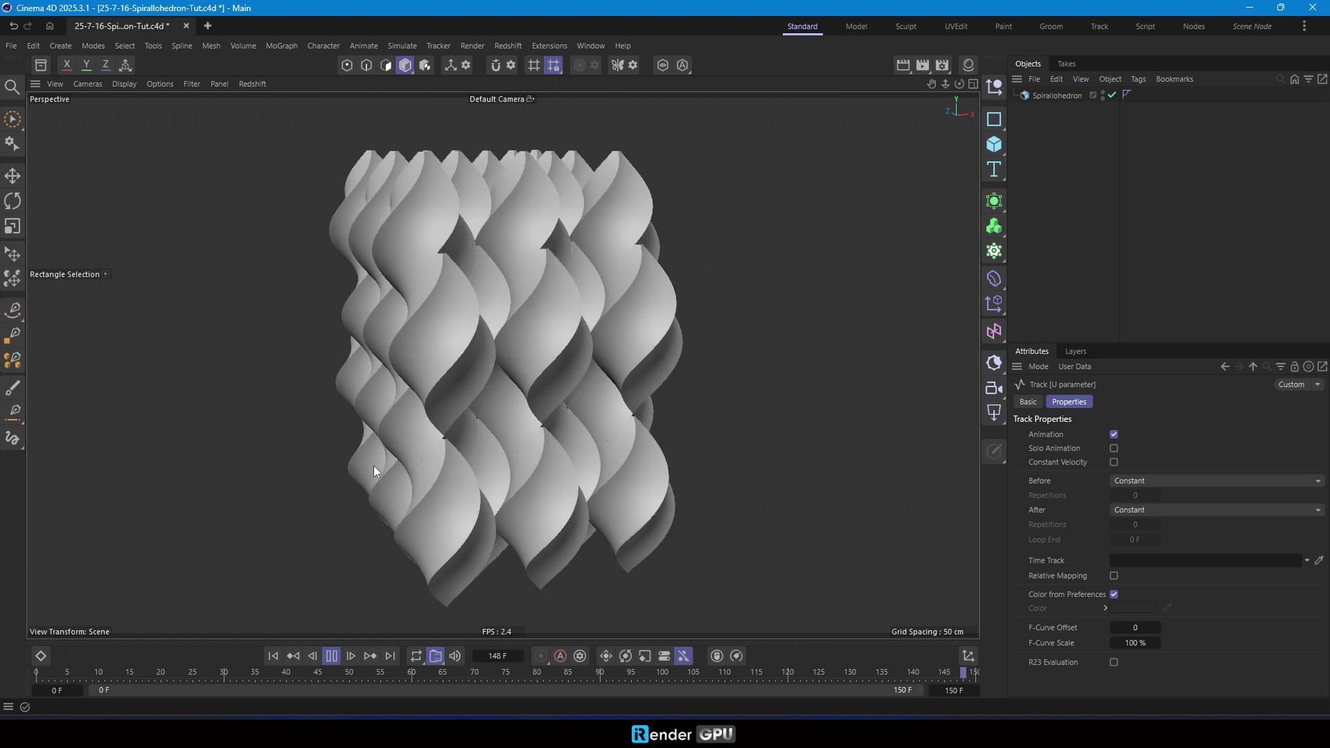
mouse_move(373, 467)
alt+mouse_down()
mouse_move(377, 496)
mouse_move(521, 391)
mouse_move(734, 403)
mouse_move(459, 389)
mouse_move(223, 441)
alt+mouse_up()
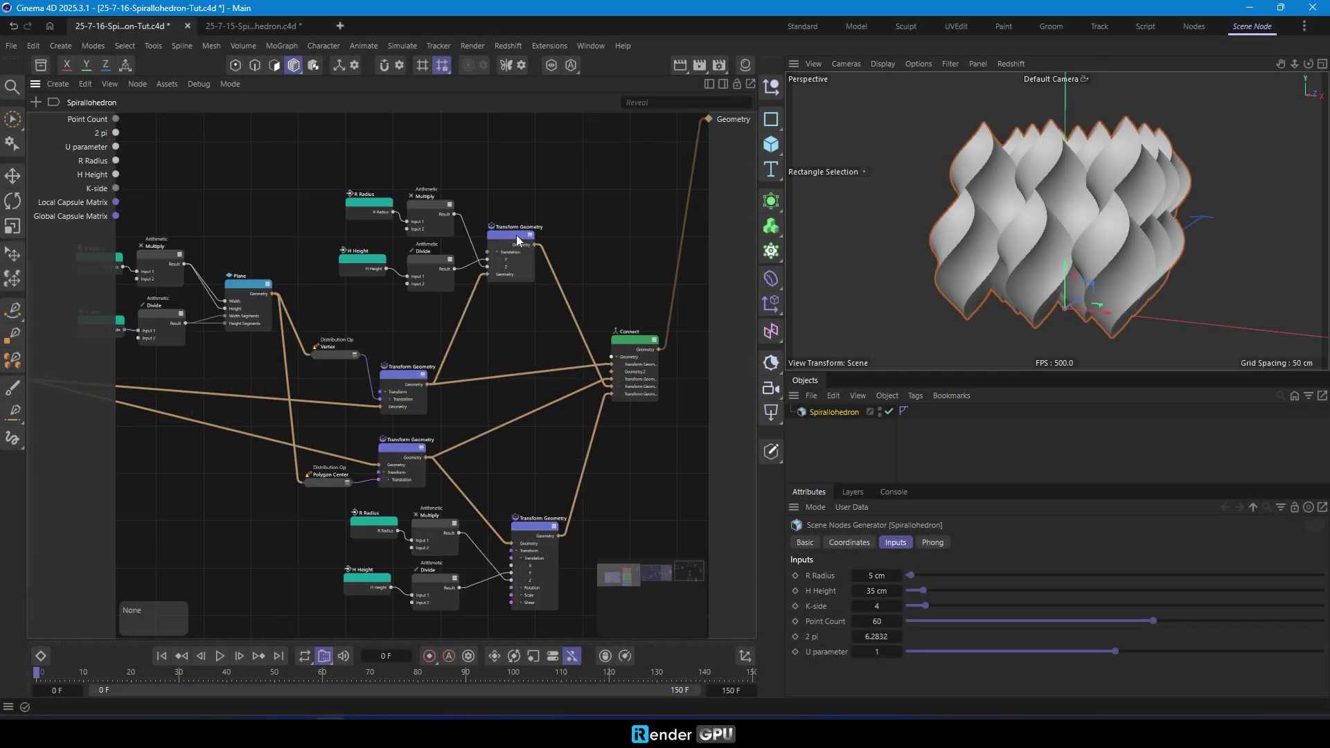
Tidy the grid nodes by repositioning the Transform Geometry nodes and collapsing the Vertex and Polygon Center ones.
drag(517, 236, 539, 240)
middle_drag(538, 489, 559, 439)
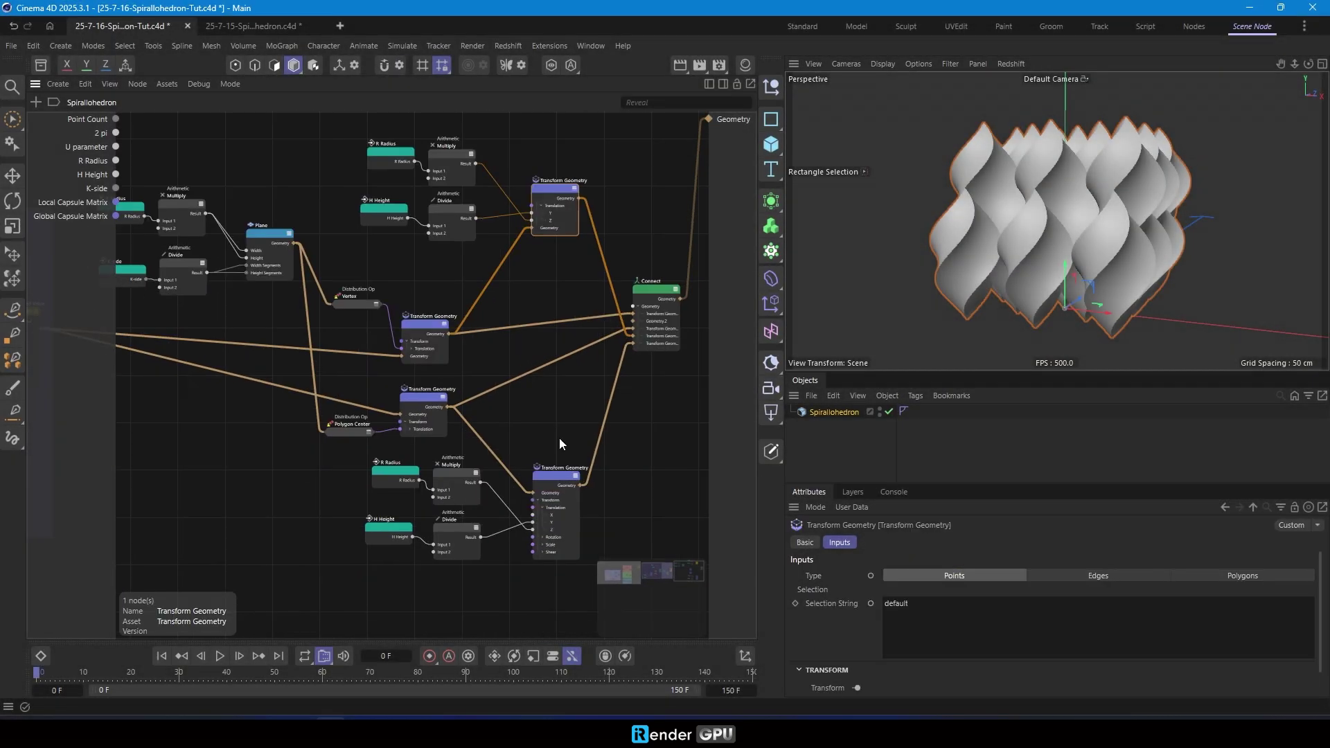
scroll(419, 329, up, 2)
middle_drag(419, 329, 472, 355)
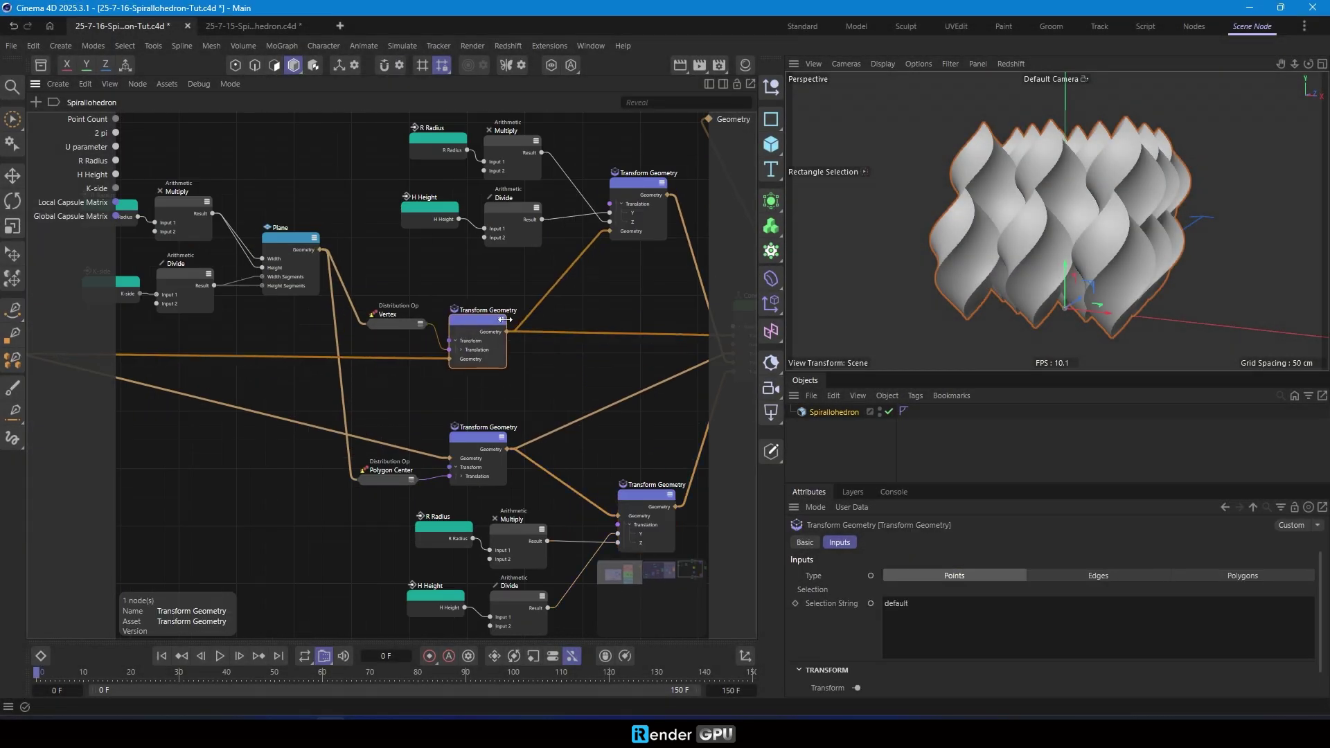
drag(476, 326, 475, 348)
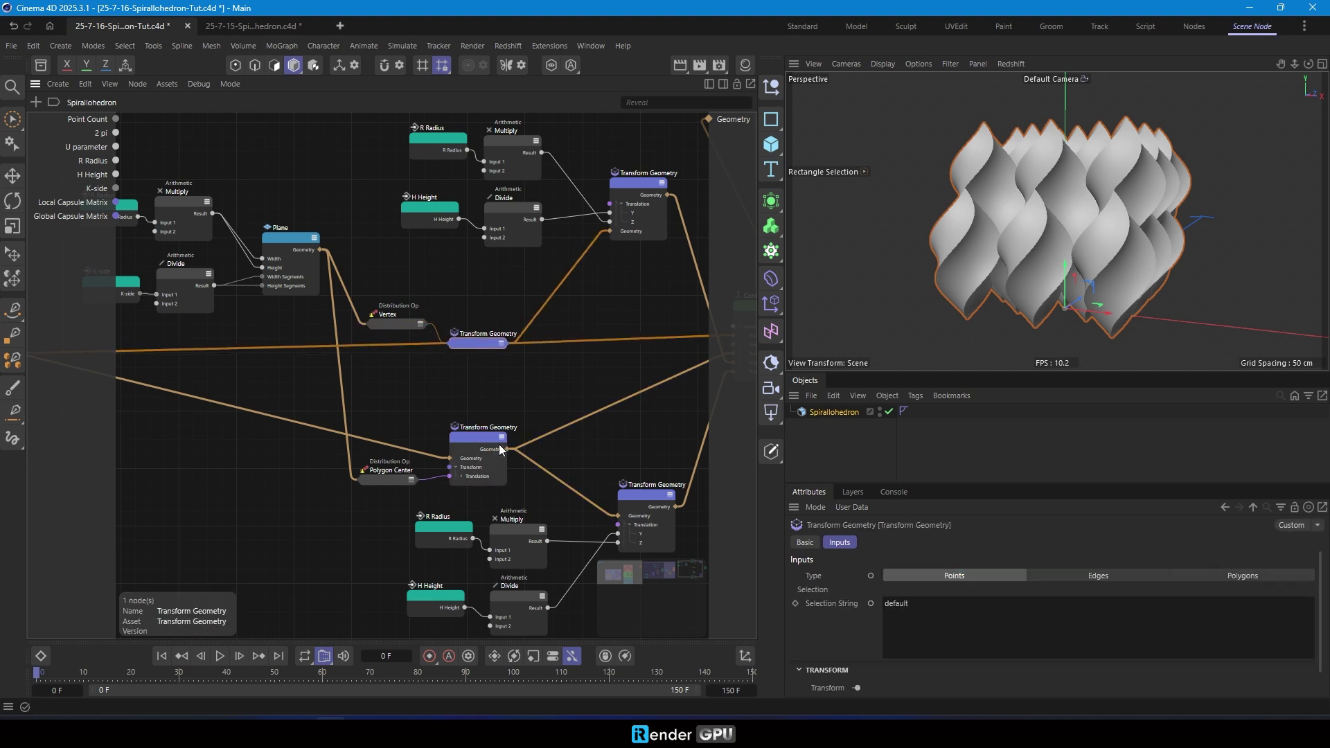
Enclose the grid distribution nodes in a scaffold named Square grids and colour it Blue.
scroll(392, 430, down, 3)
drag(215, 230, 658, 577)
key(alt+s)
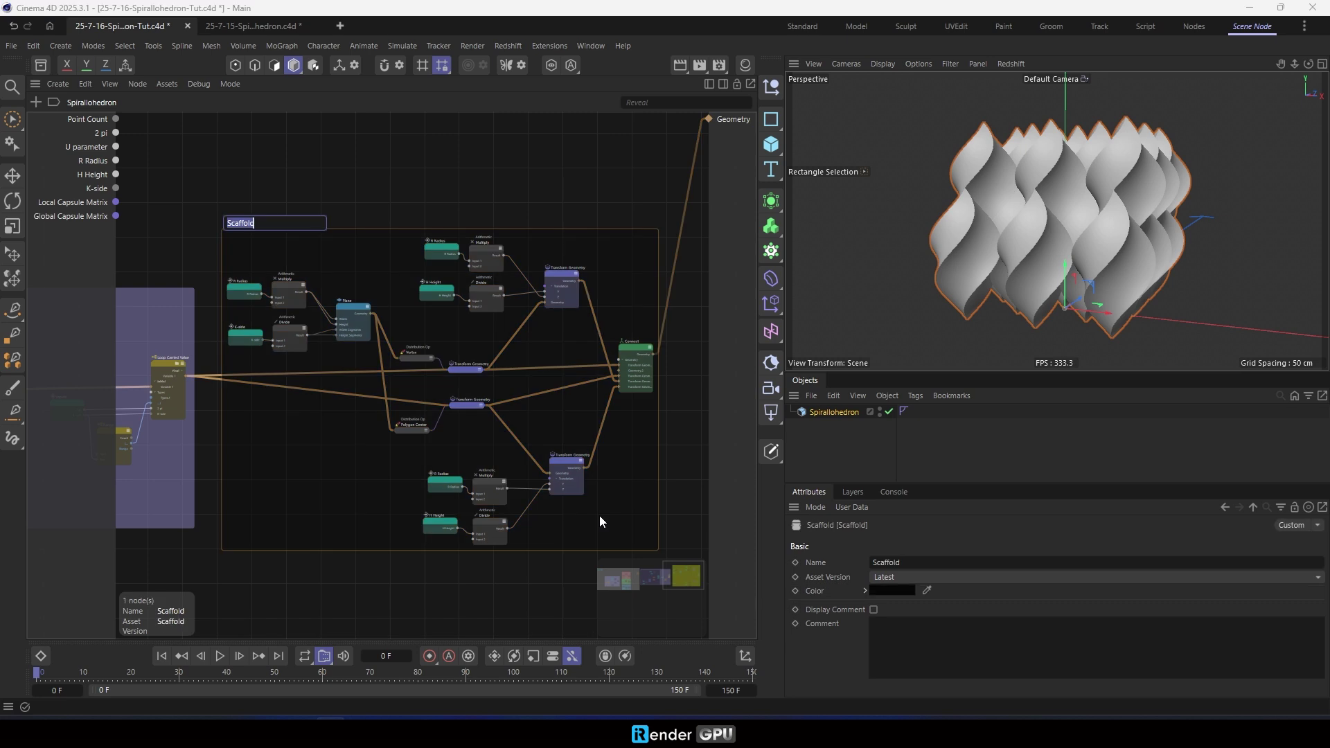
text(Square grids)
key(Return)
right_click(331, 447)
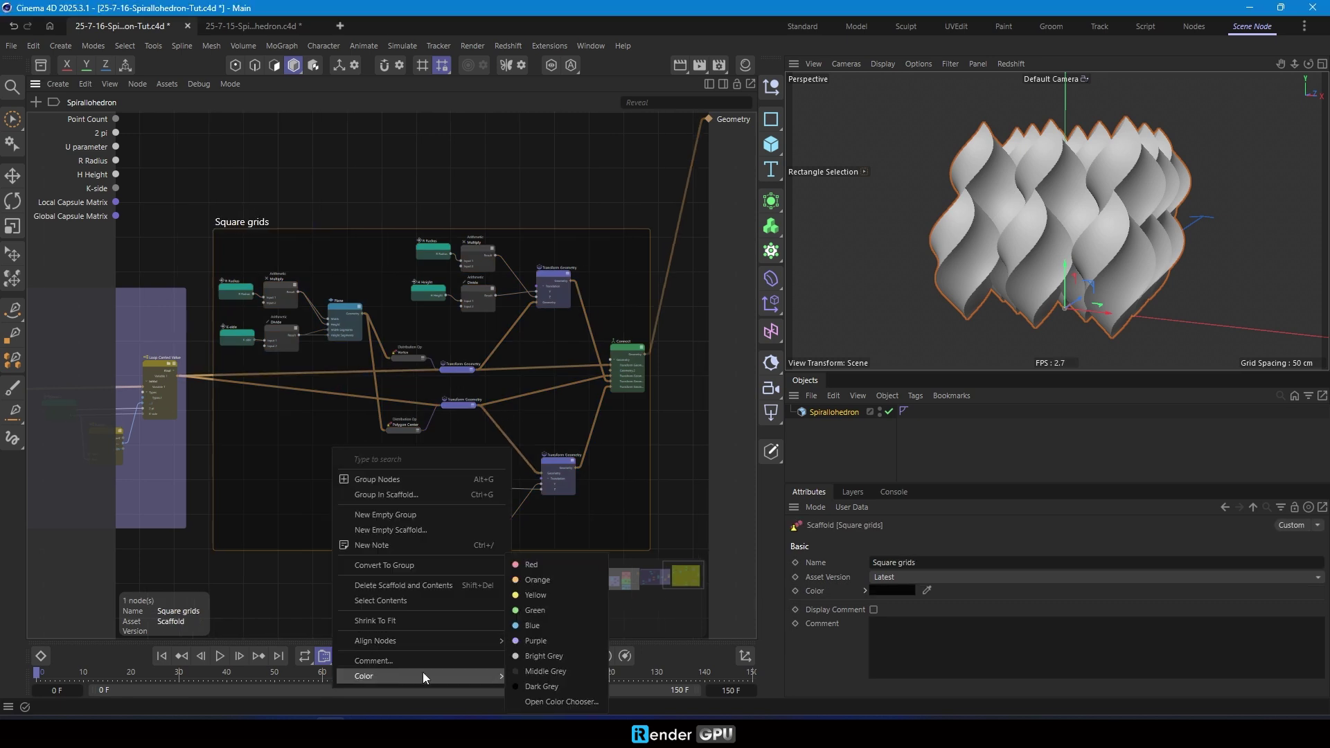
click(532, 625)
click(332, 558)
middle_drag(361, 538, 346, 539)
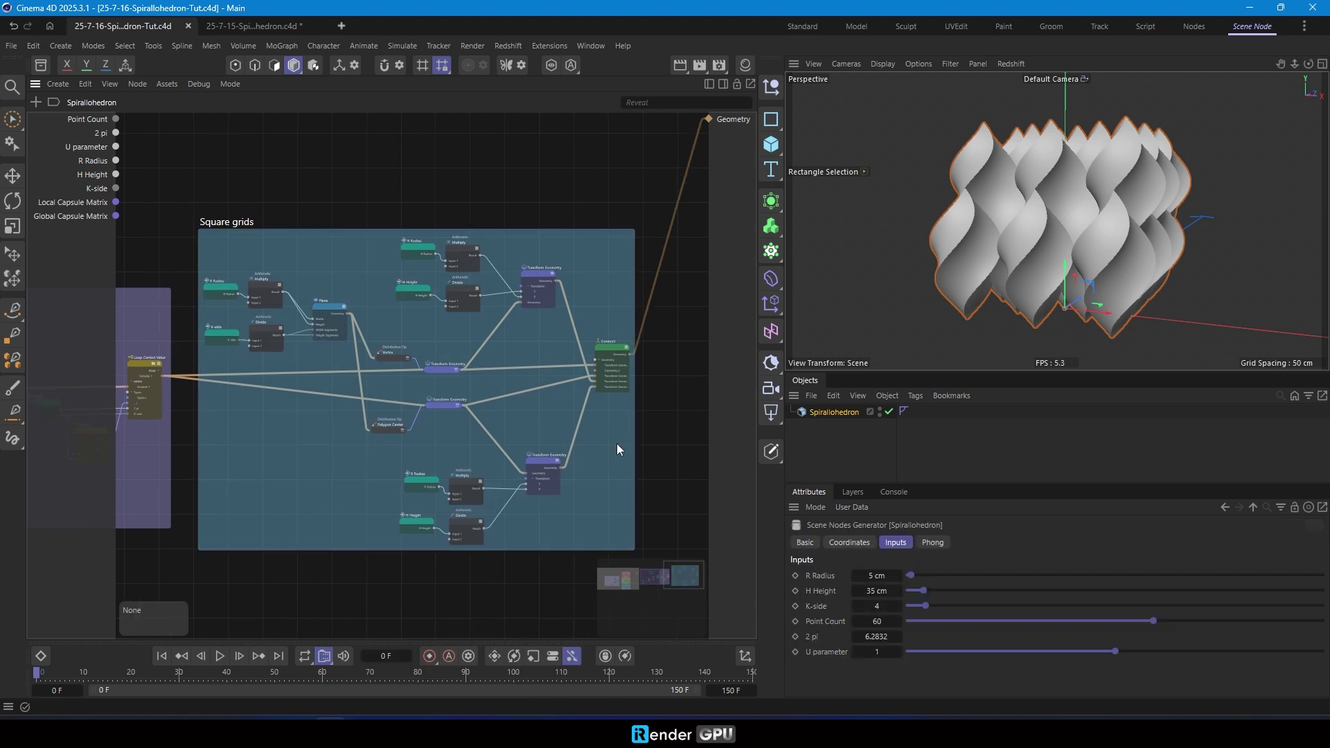
Switch to the 25-7-15 Spirallohedron scene and examine the Rotate pi/6 group in the Triangle grid distribution scaffold.
click(276, 27)
scroll(609, 305, up, 10)
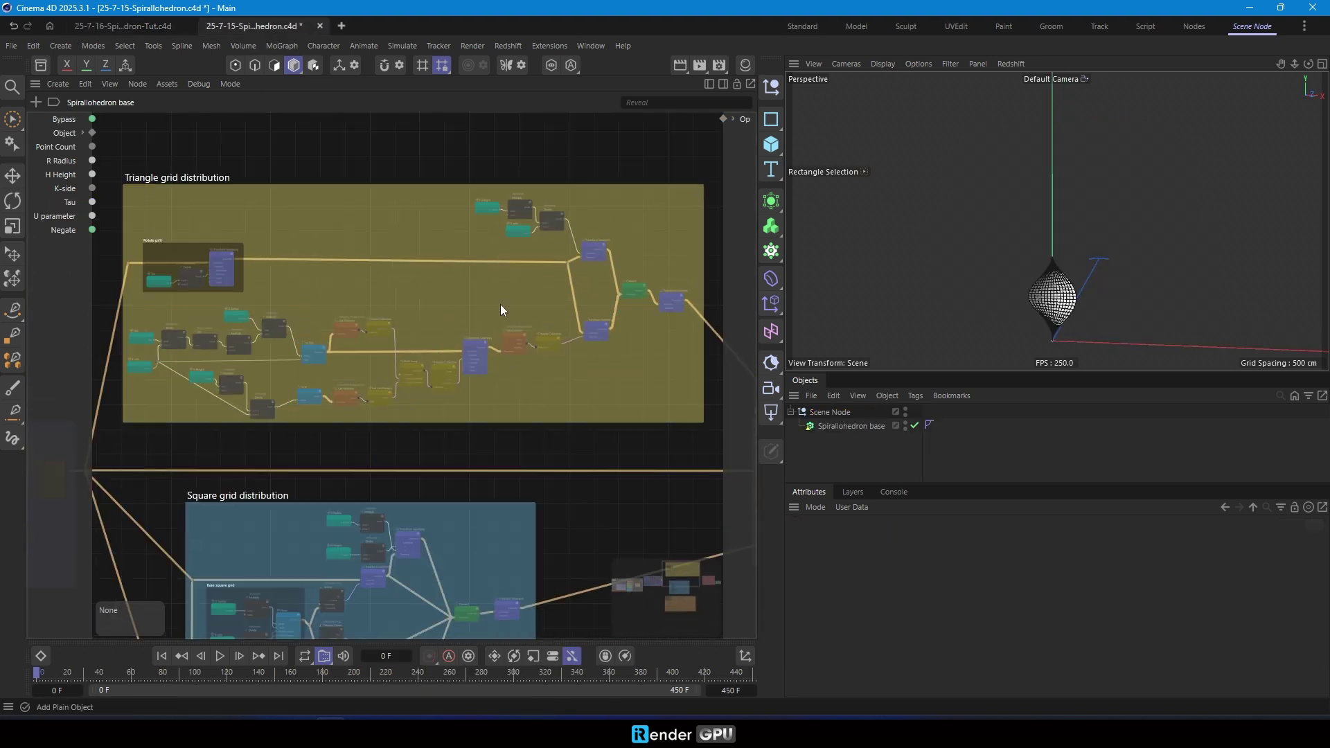
click(271, 230)
scroll(322, 313, down, 2)
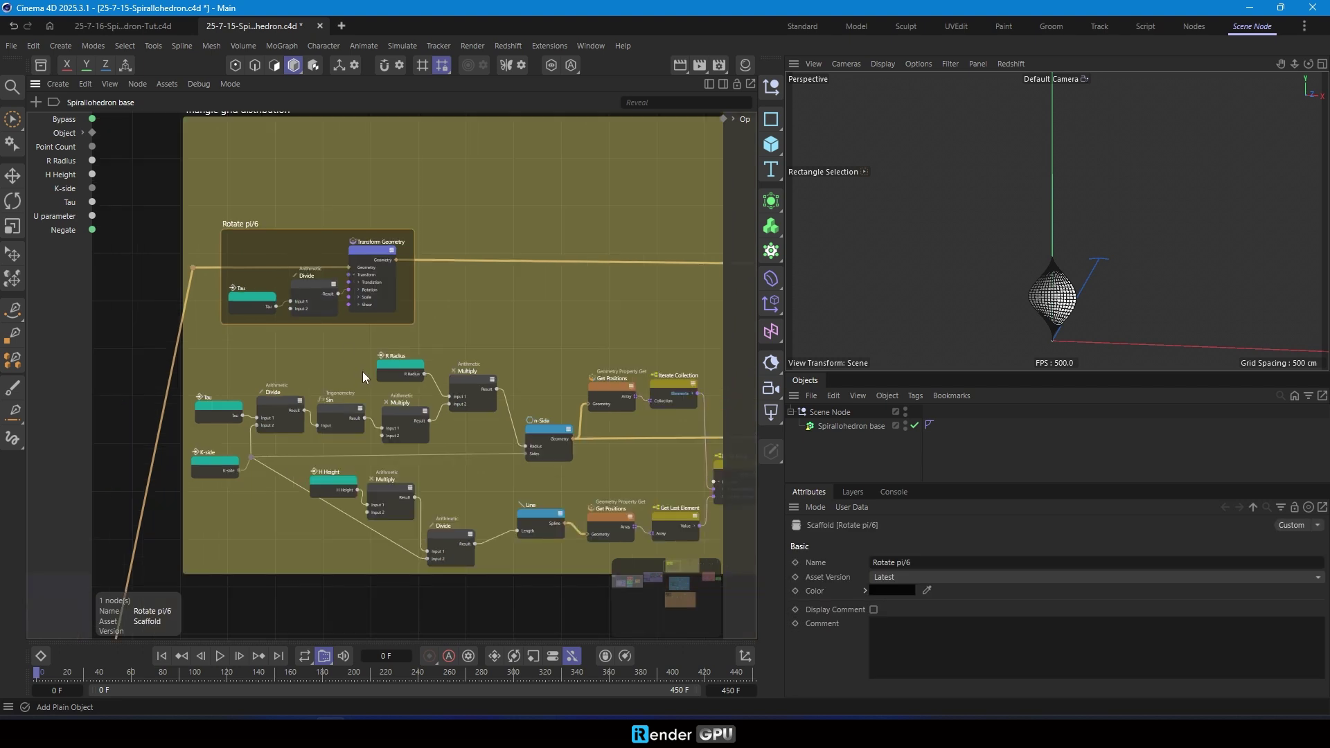
middle_drag(363, 372, 290, 334)
scroll(148, 410, up, 2)
Examine the Tau, K-side, Sin, Multiply and Line nodes that drive the triangle grid's n-Side and Transform Geometry.
click(223, 371)
drag(286, 379, 290, 371)
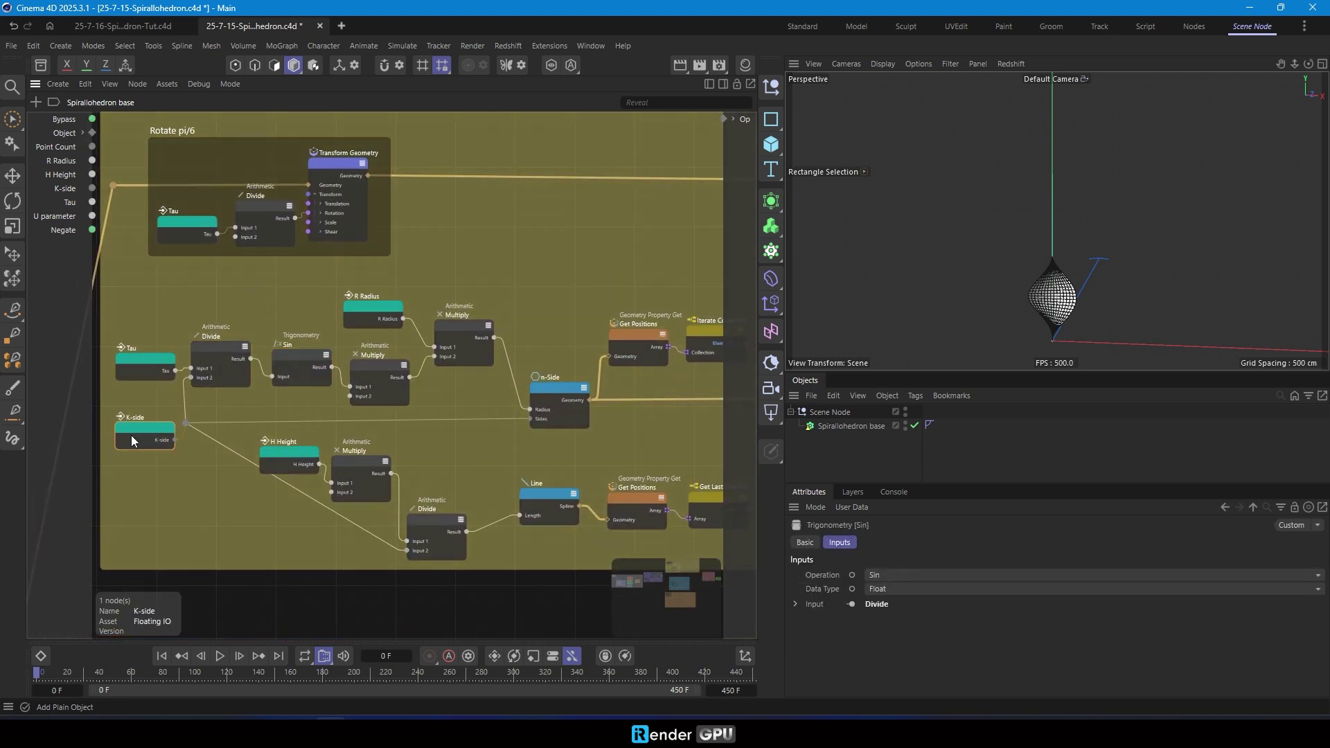
drag(127, 439, 136, 439)
click(463, 329)
middle_drag(629, 505, 504, 489)
click(444, 480)
scroll(589, 437, down, 2)
middle_drag(726, 430, 586, 424)
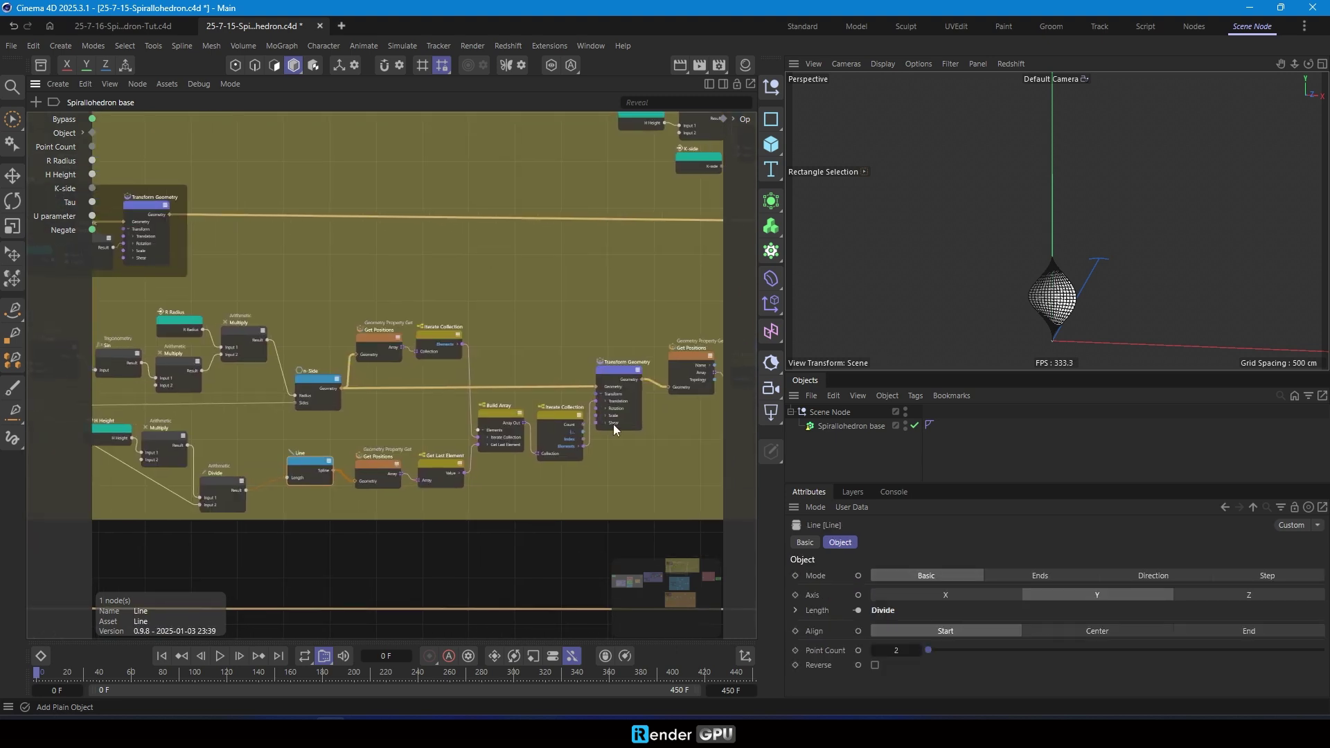
Set the Spirallohedron base's K-side to 3 and examine the nodes inside the brown distribution scaffold.
click(846, 426)
click(899, 632)
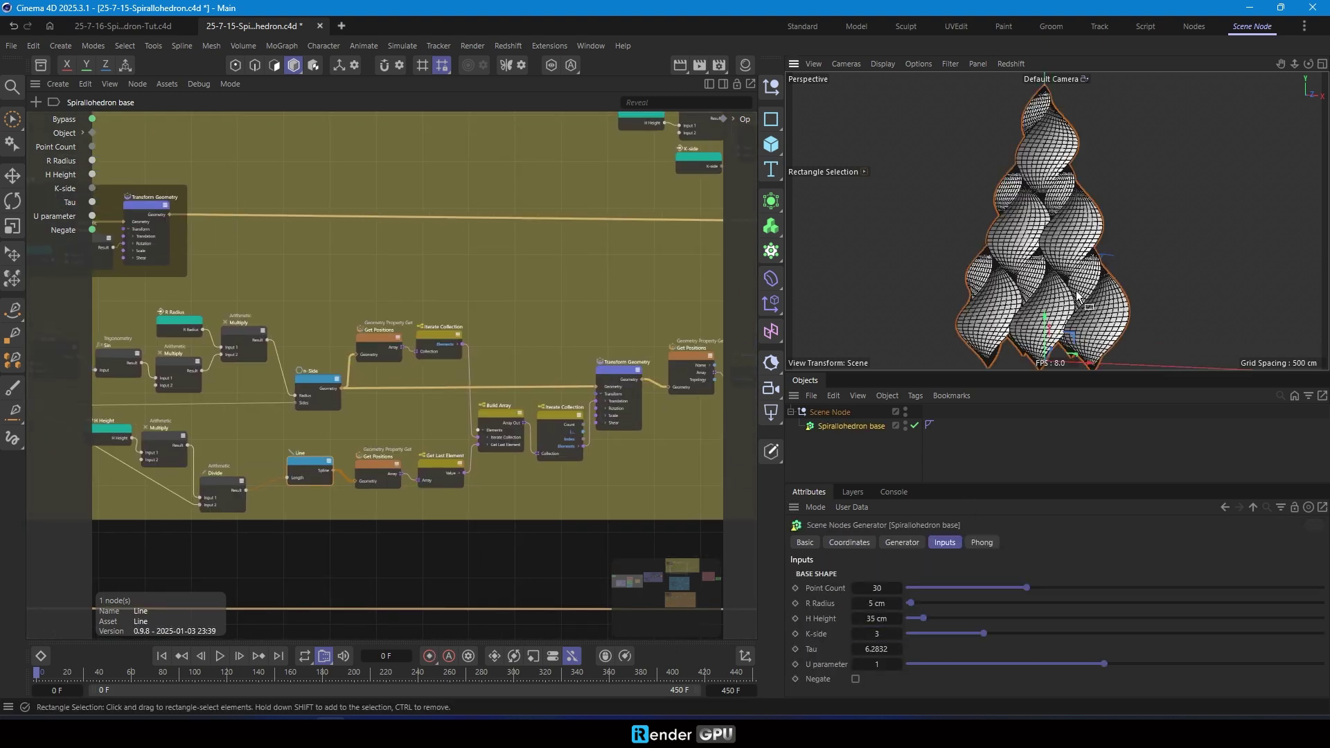
scroll(693, 205, down, 3)
middle_drag(692, 208, 534, 272)
scroll(595, 270, up, 3)
scroll(504, 275, down, 5)
middle_drag(478, 457, 464, 228)
scroll(369, 516, up, 5)
middle_drag(347, 400, 468, 445)
scroll(444, 388, up, 2)
middle_drag(426, 363, 334, 386)
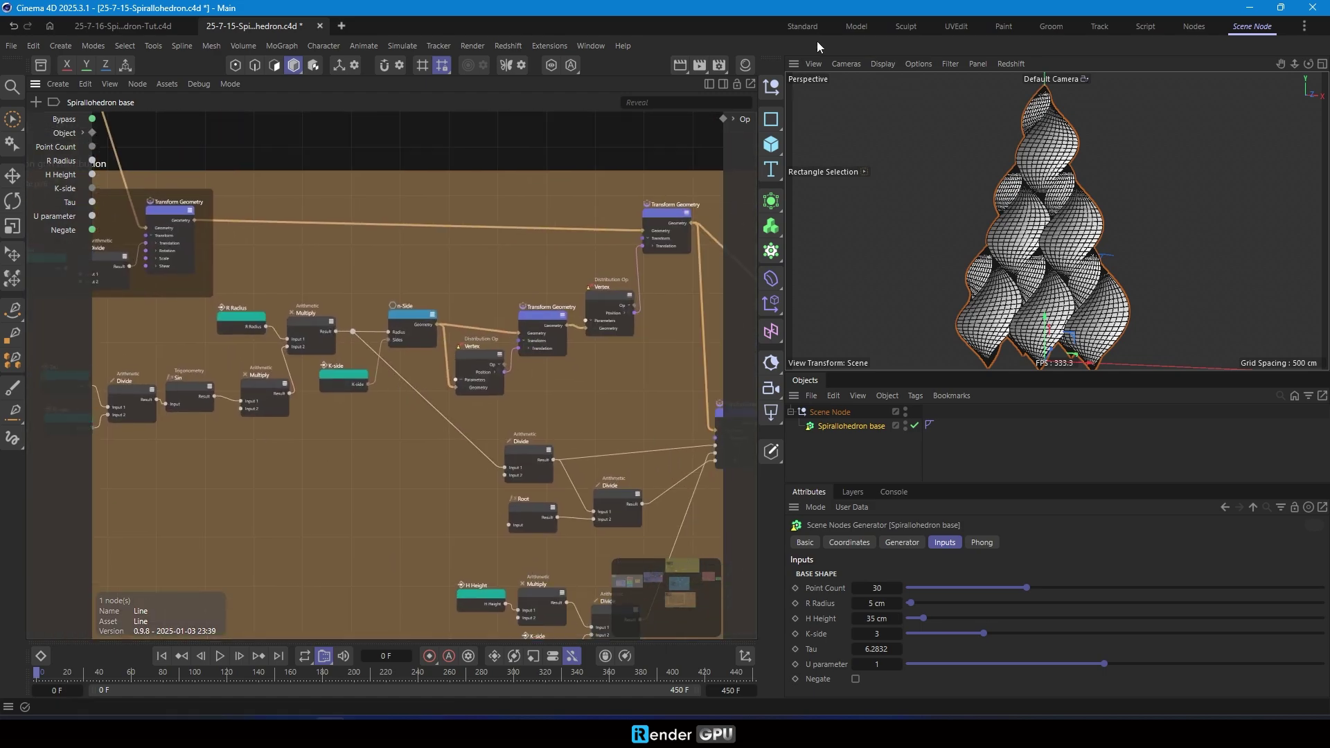
In the Standard layout, lower the Spirallohedron base's U parameter to 0.4 and view the triangular stack from several angles.
click(803, 28)
alt+drag(582, 218, 634, 232)
click(1057, 112)
alt+drag(502, 460, 443, 488)
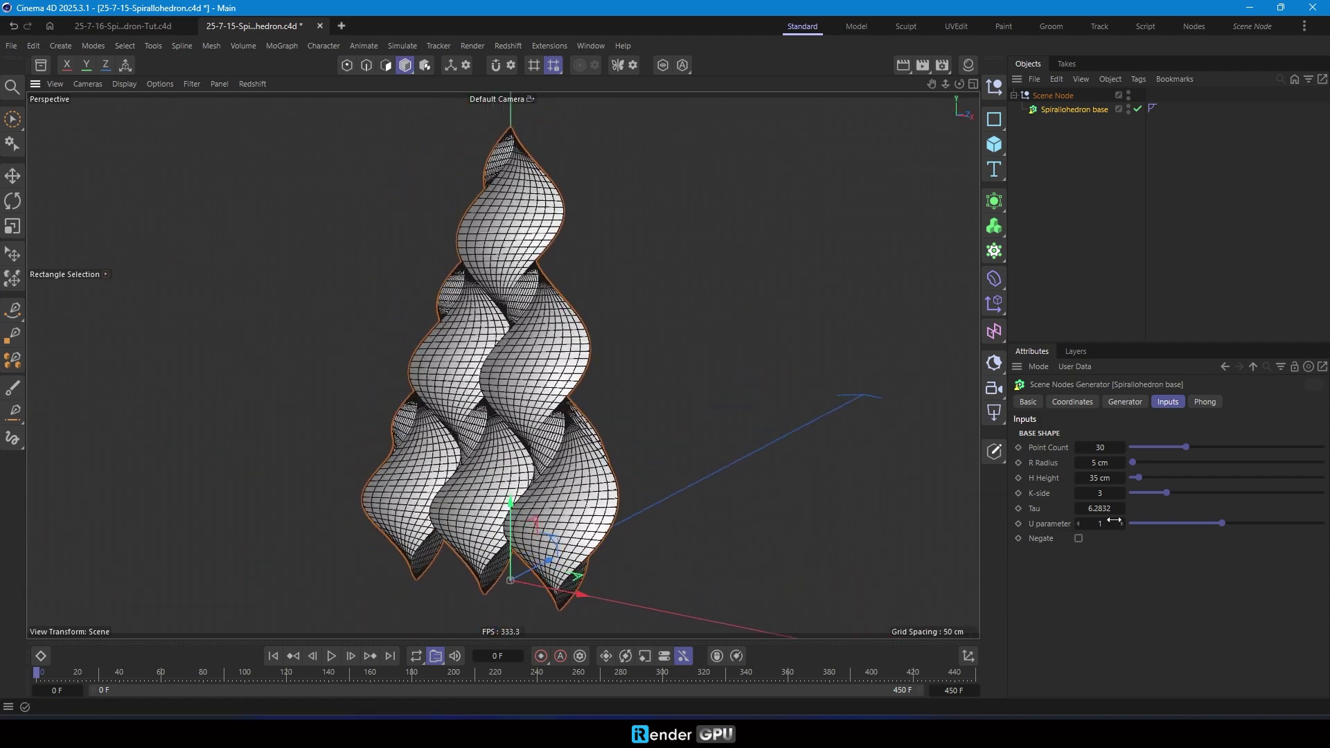
drag(1220, 524, 1162, 527)
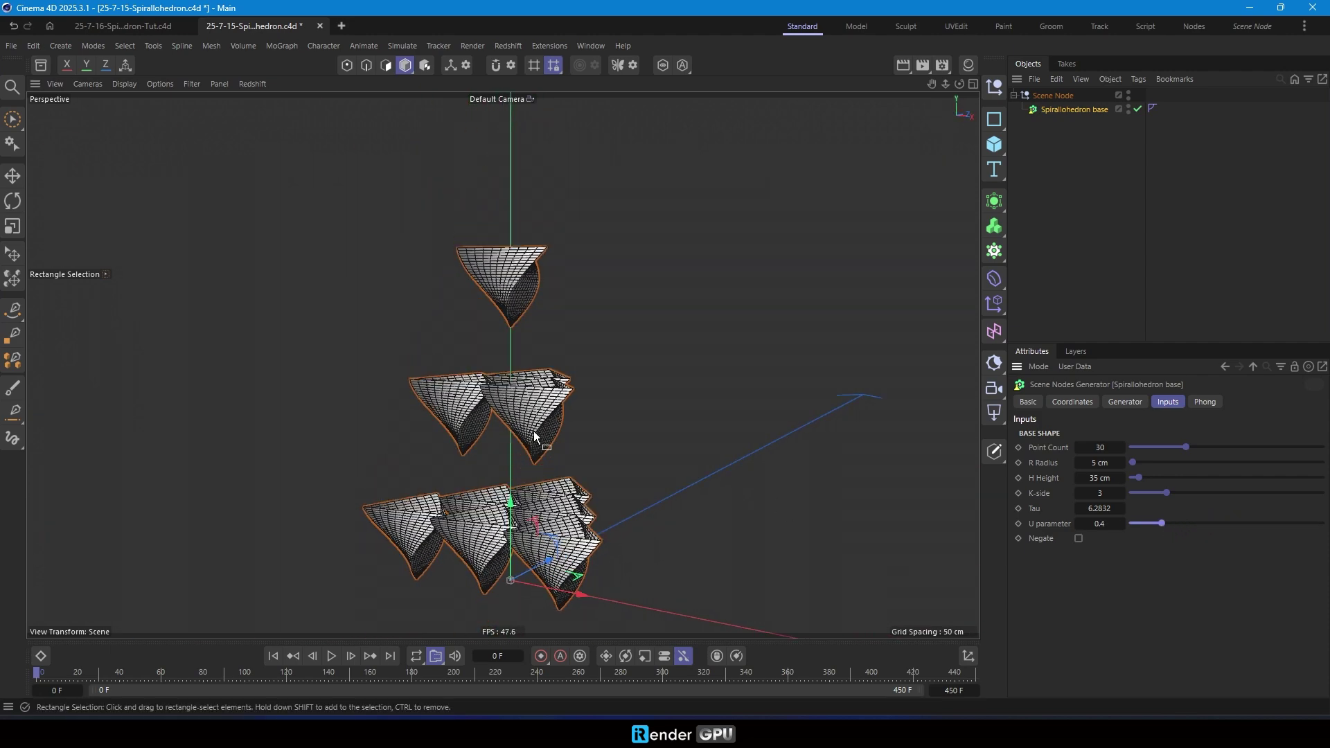
alt+drag(727, 541, 602, 558)
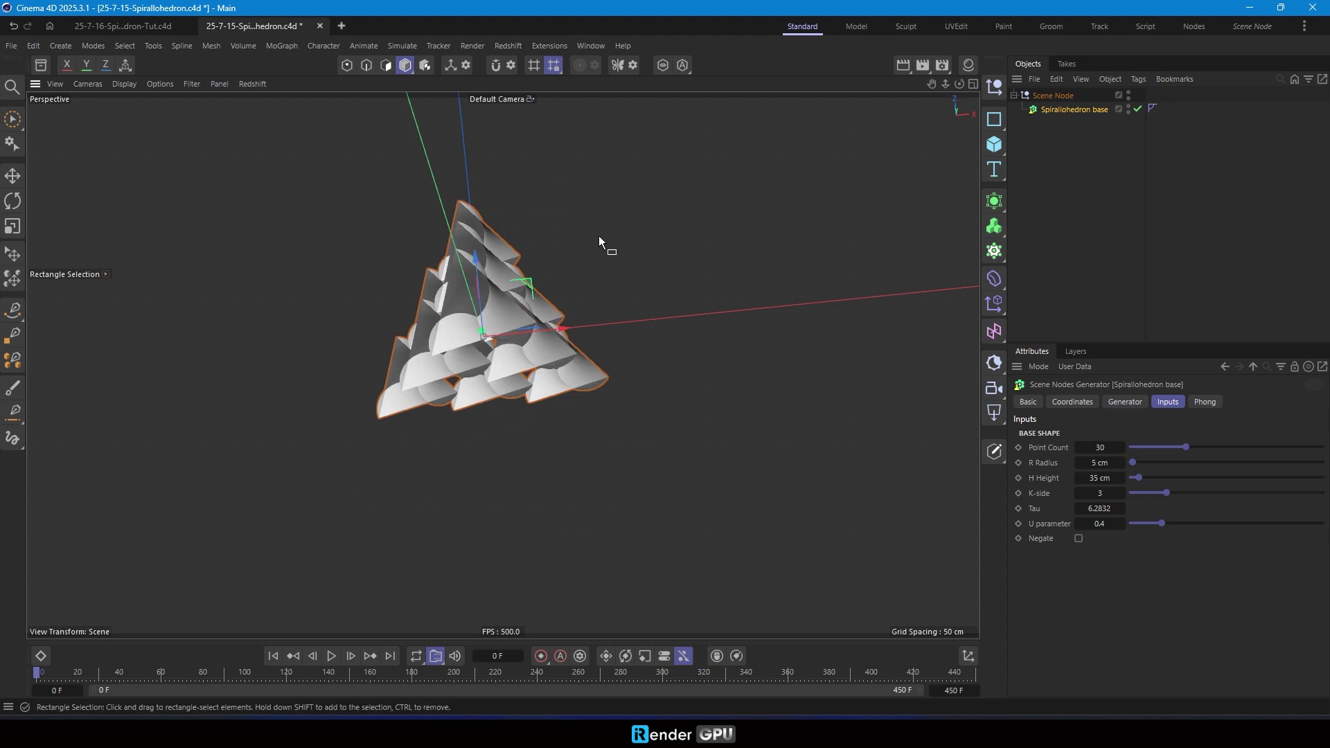
Bring the U parameter back to about 1 and raise the Spirallohedron base's K-side to 6.
drag(1165, 522, 1221, 524)
alt+drag(475, 259, 514, 407)
click(1121, 495)
alt+drag(516, 346, 527, 304)
click(1121, 493)
Raise the U parameter to 2 and examine the six-sided tiling from the side and at different distances.
drag(1220, 524, 1322, 531)
alt+drag(488, 395, 438, 264)
alt+drag(510, 449, 334, 418)
alt+right_drag(554, 457, 759, 499)
alt+middle_drag(500, 445, 493, 397)
alt+right_drag(492, 397, 216, 385)
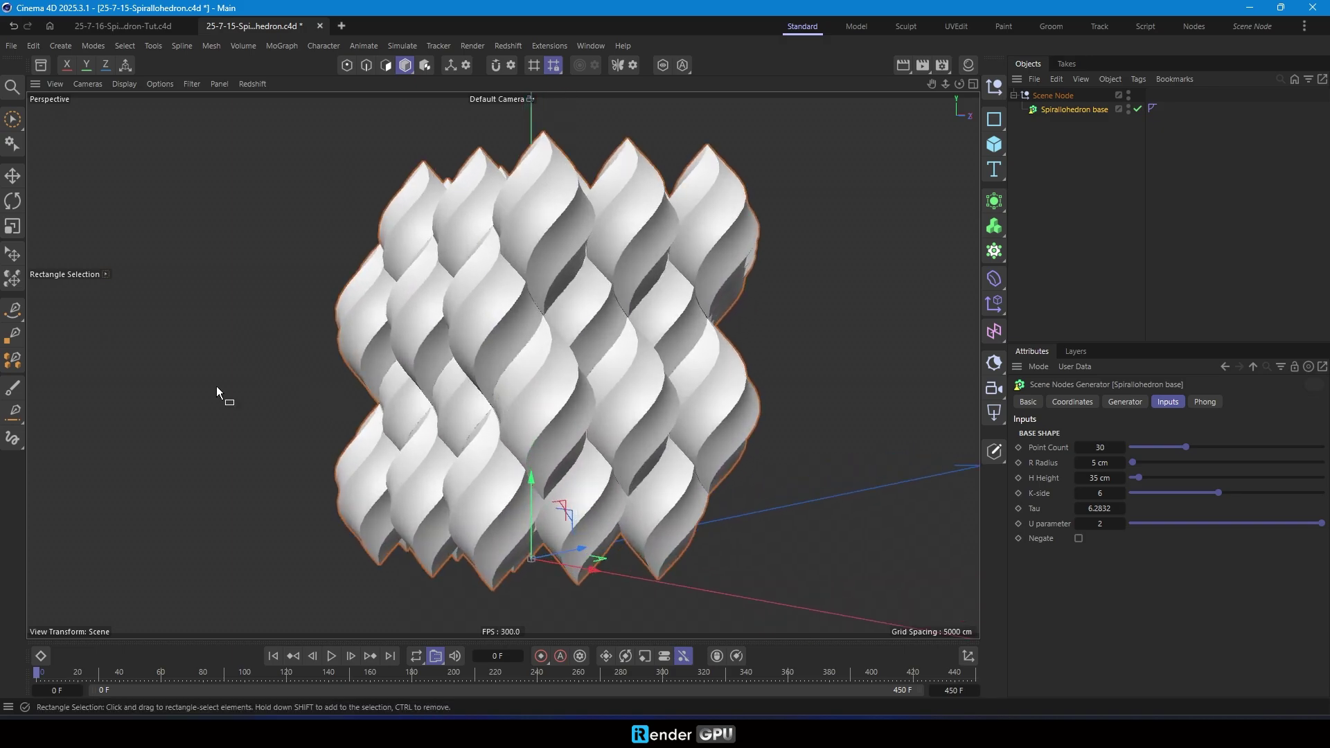